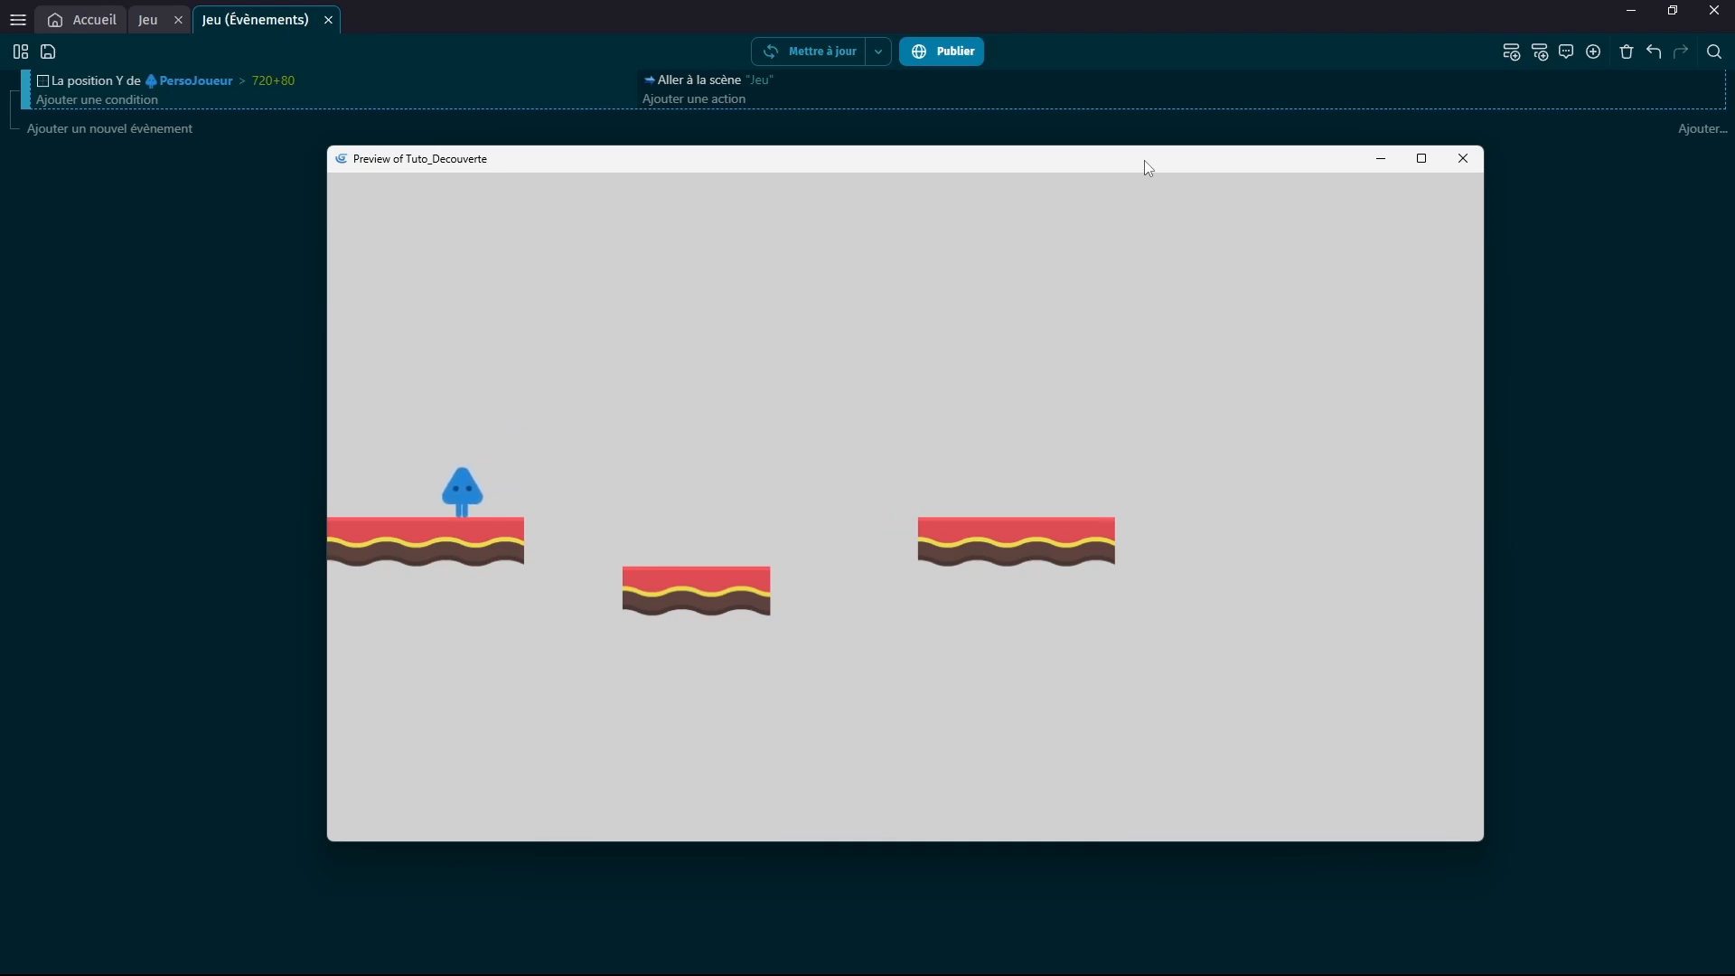
Play-test the running preview by moving the blue character left and right and jumping between the platforms.
key(Right)
key(space)
key(space)
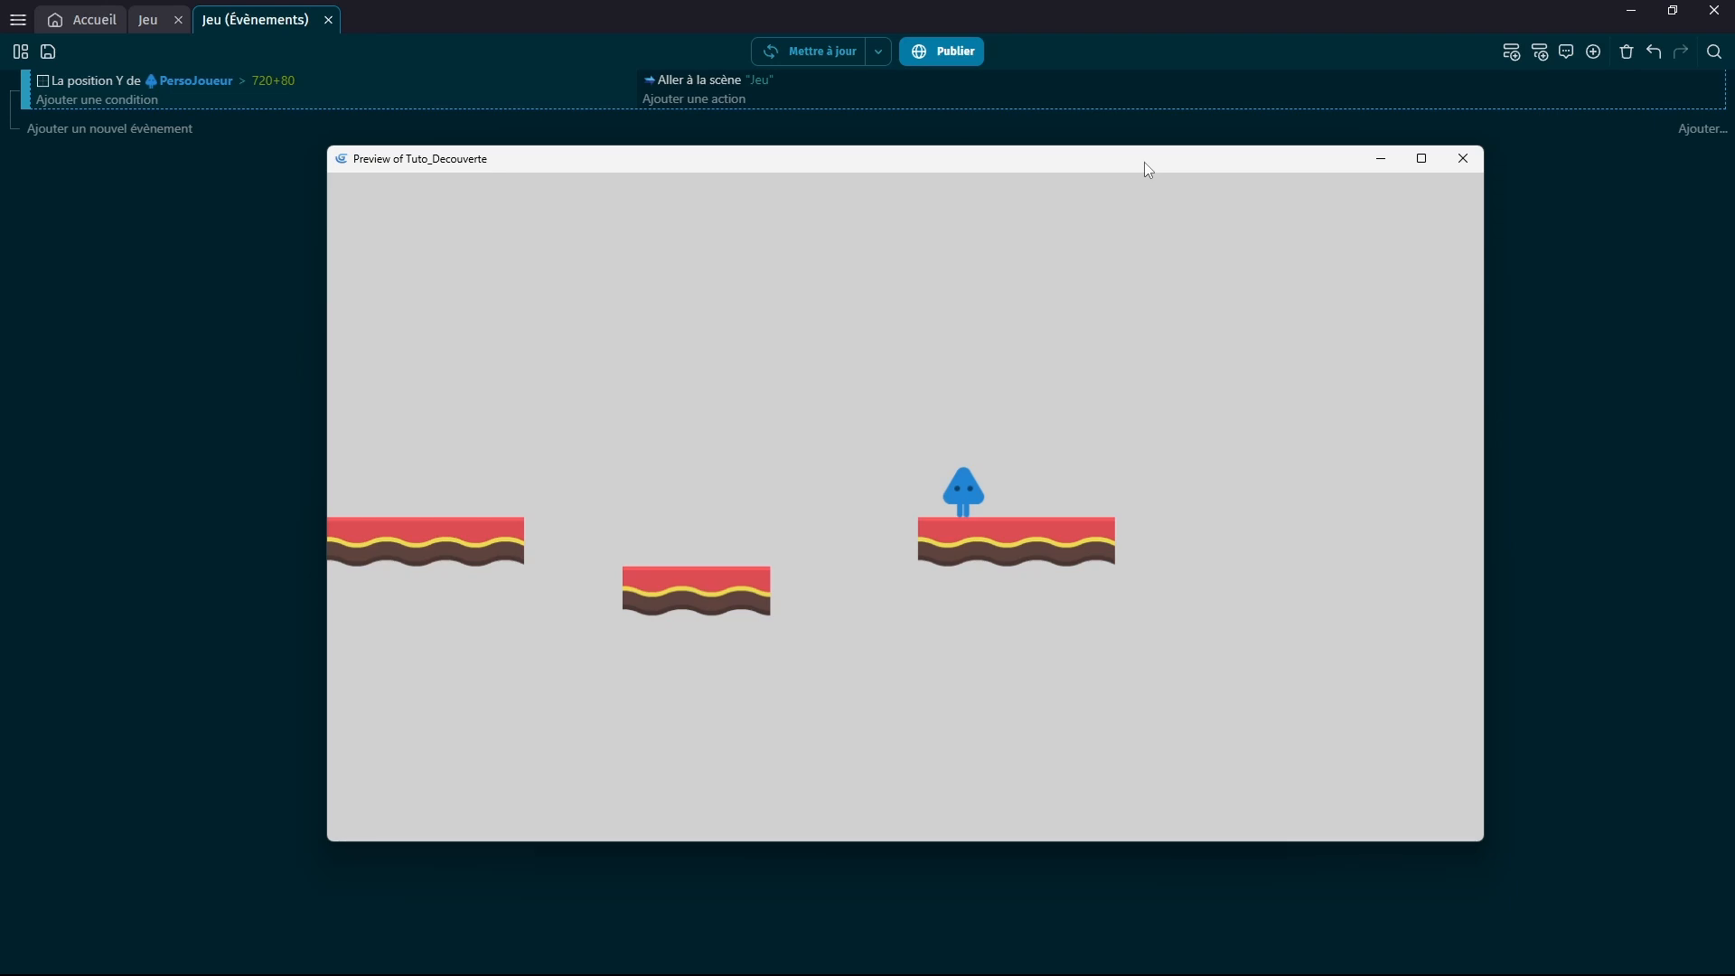
key(Left)
key(space)
key(space)
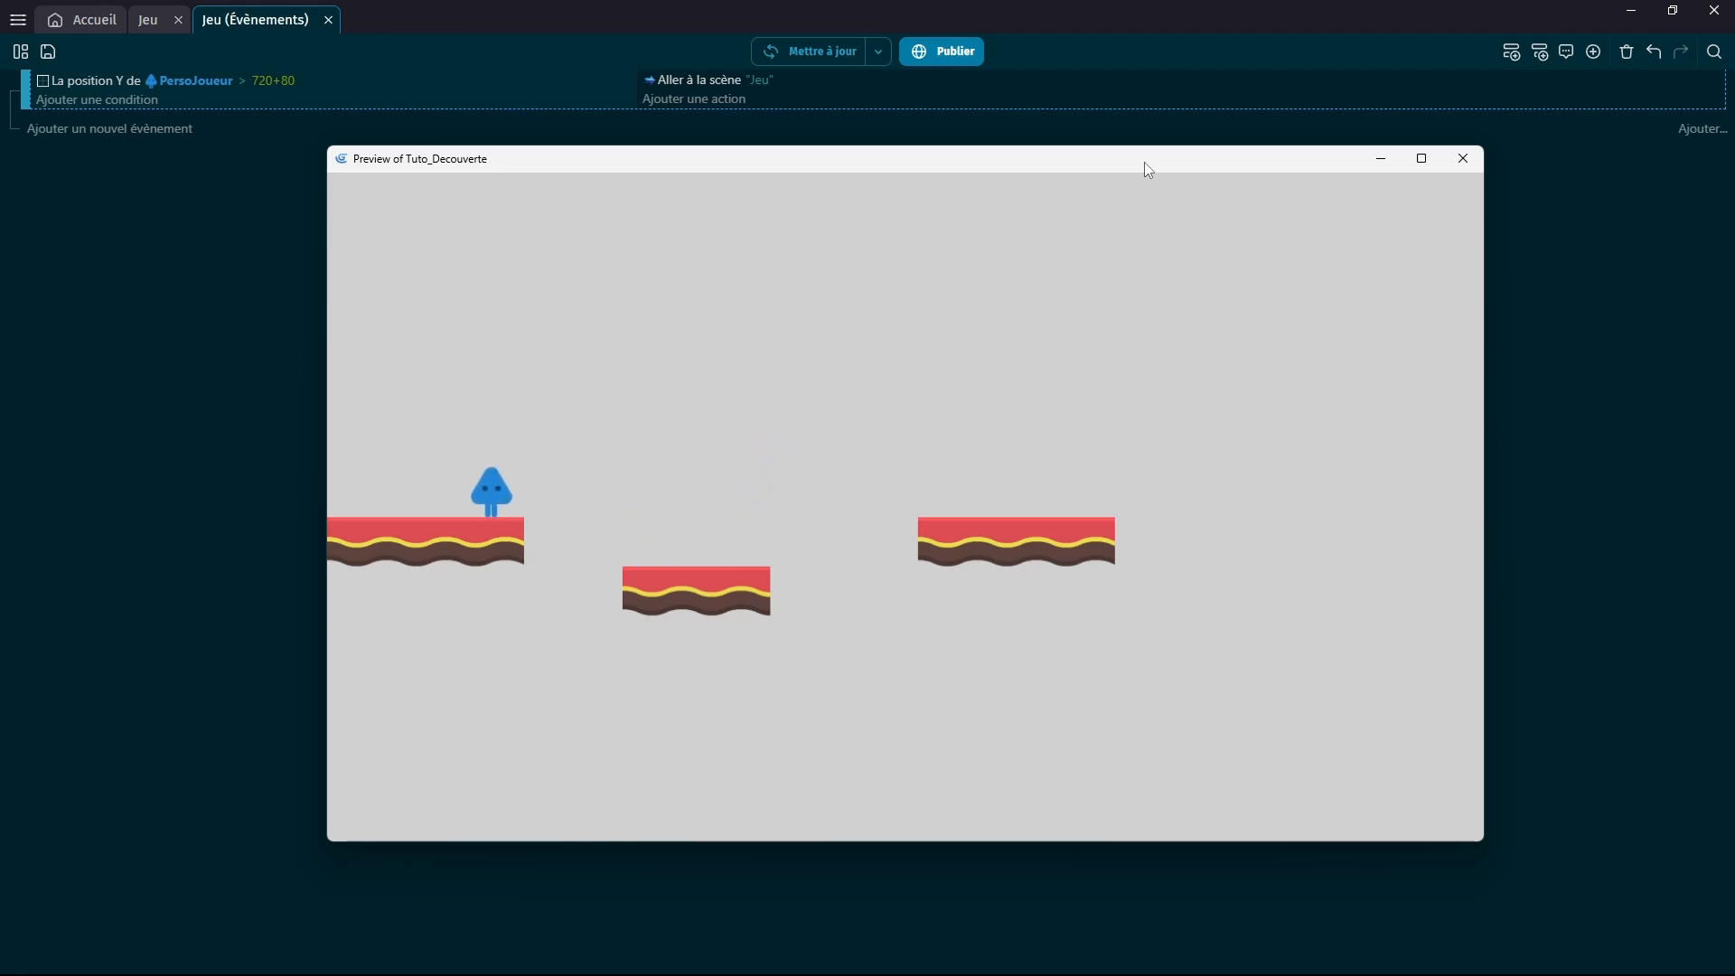
key(Right)
key(space)
key(space)
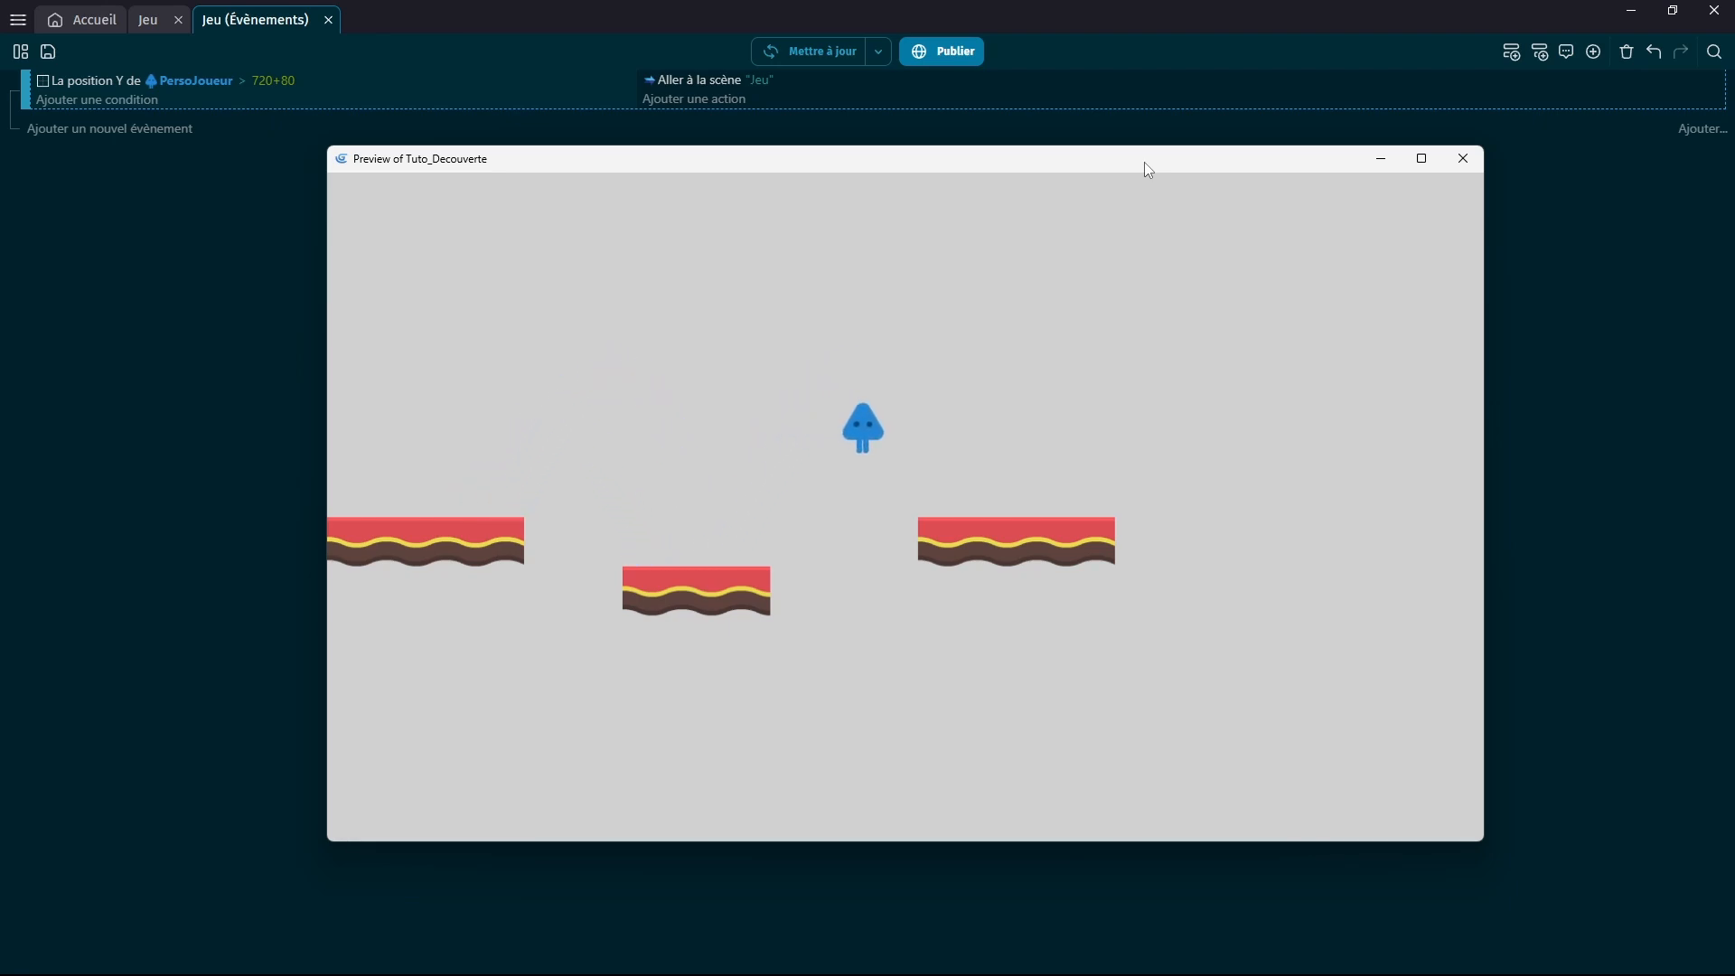
key(Right)
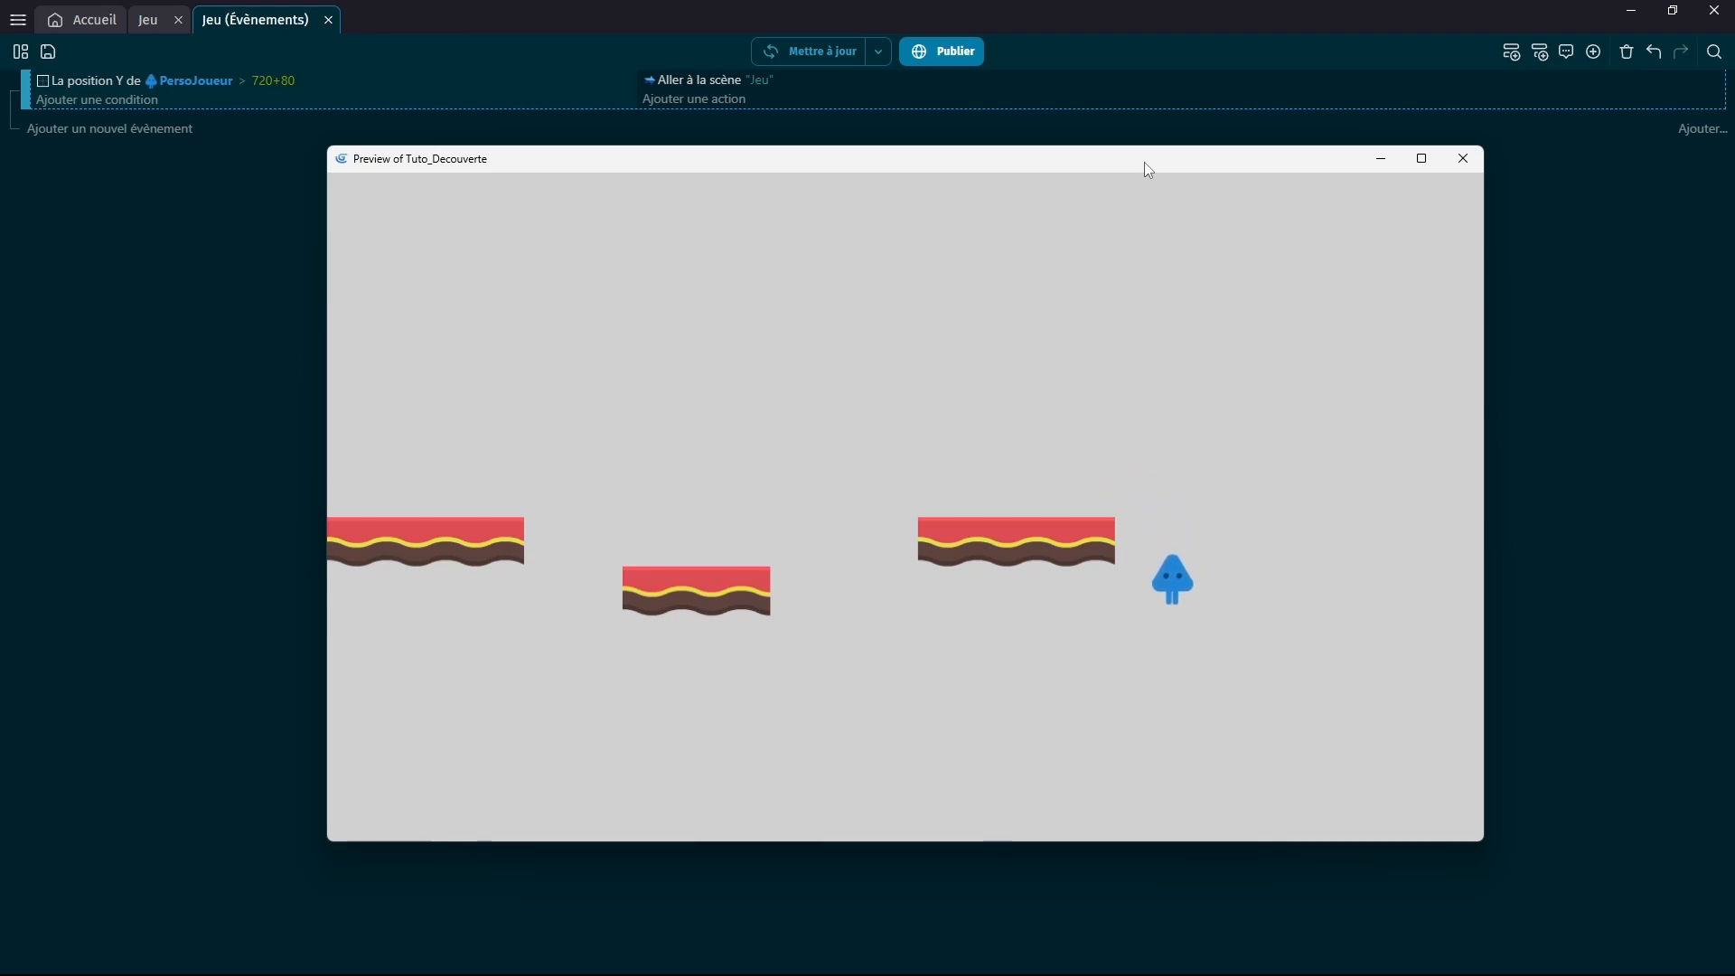
key(Right)
key(space)
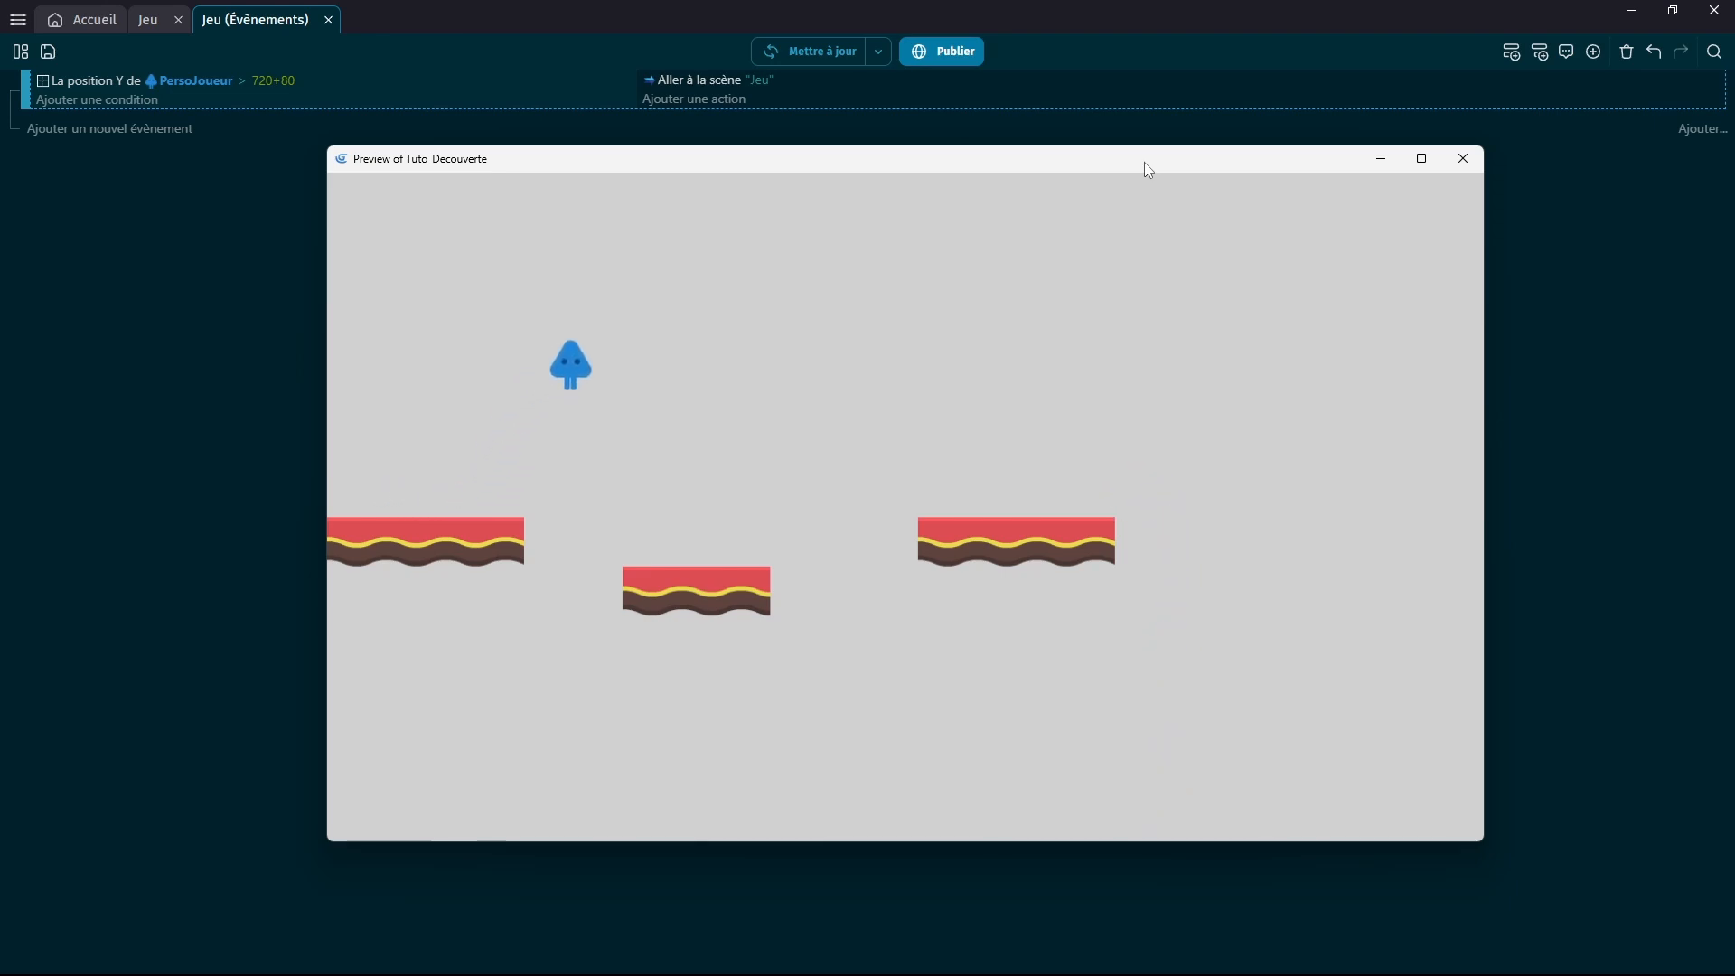
key(Right)
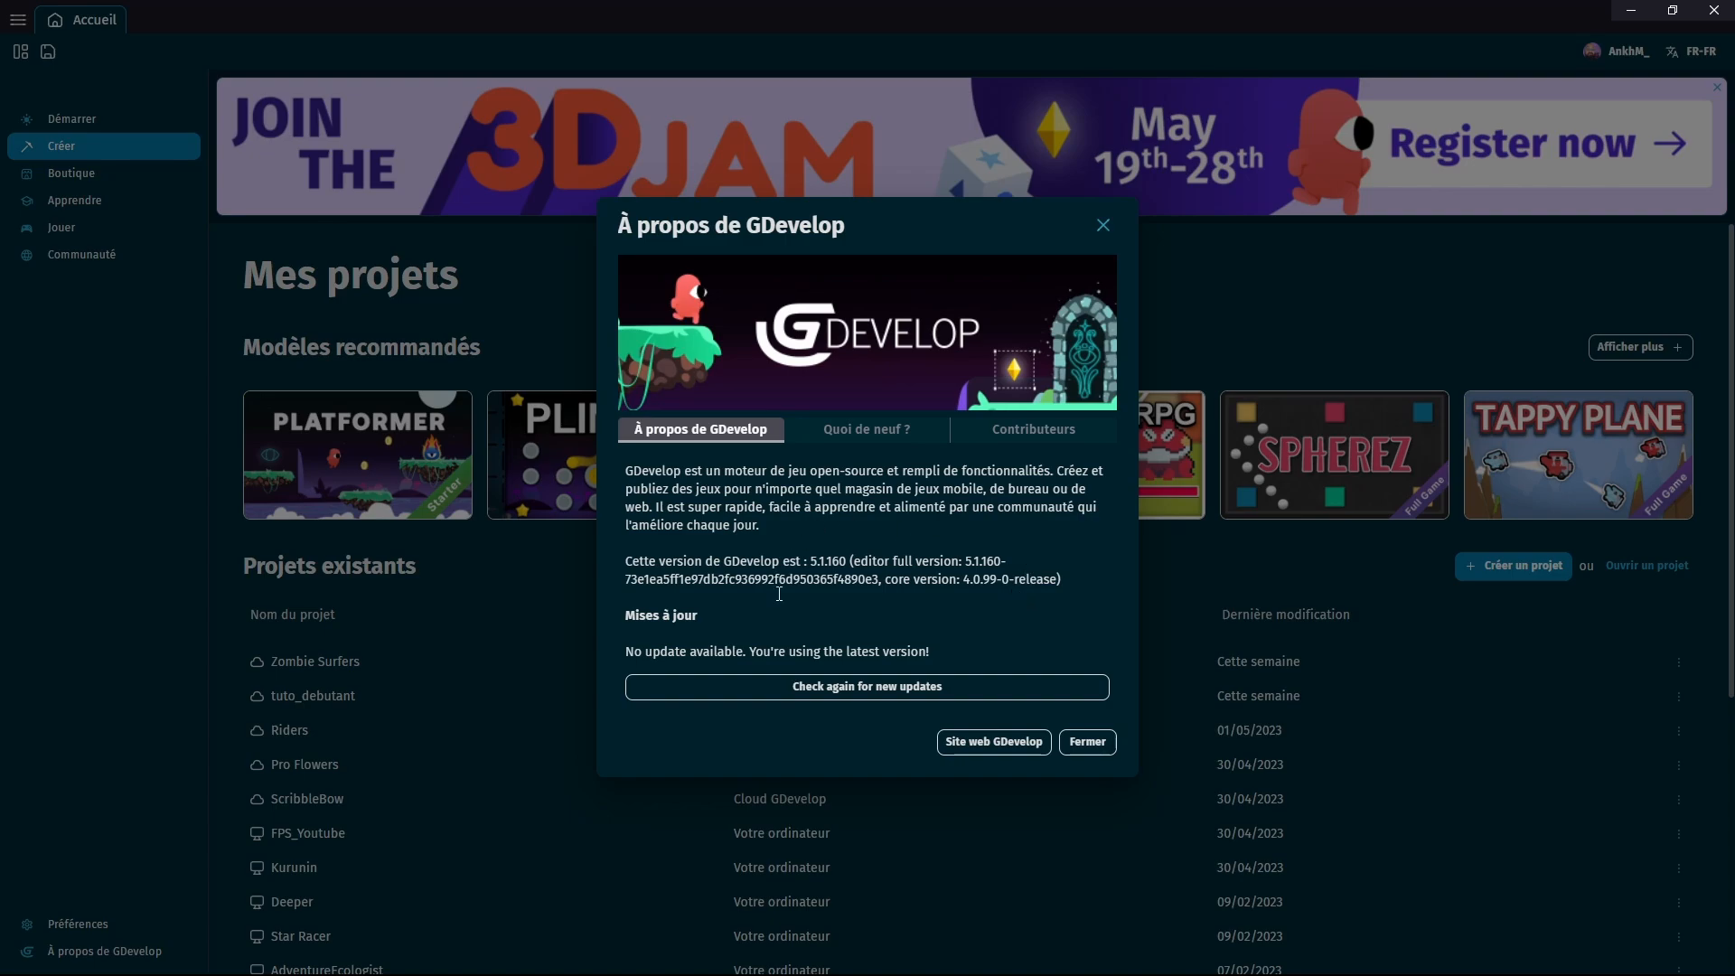
Dismiss the About information and start a new project with Cloud GDevelop as its storage location.
click(1076, 742)
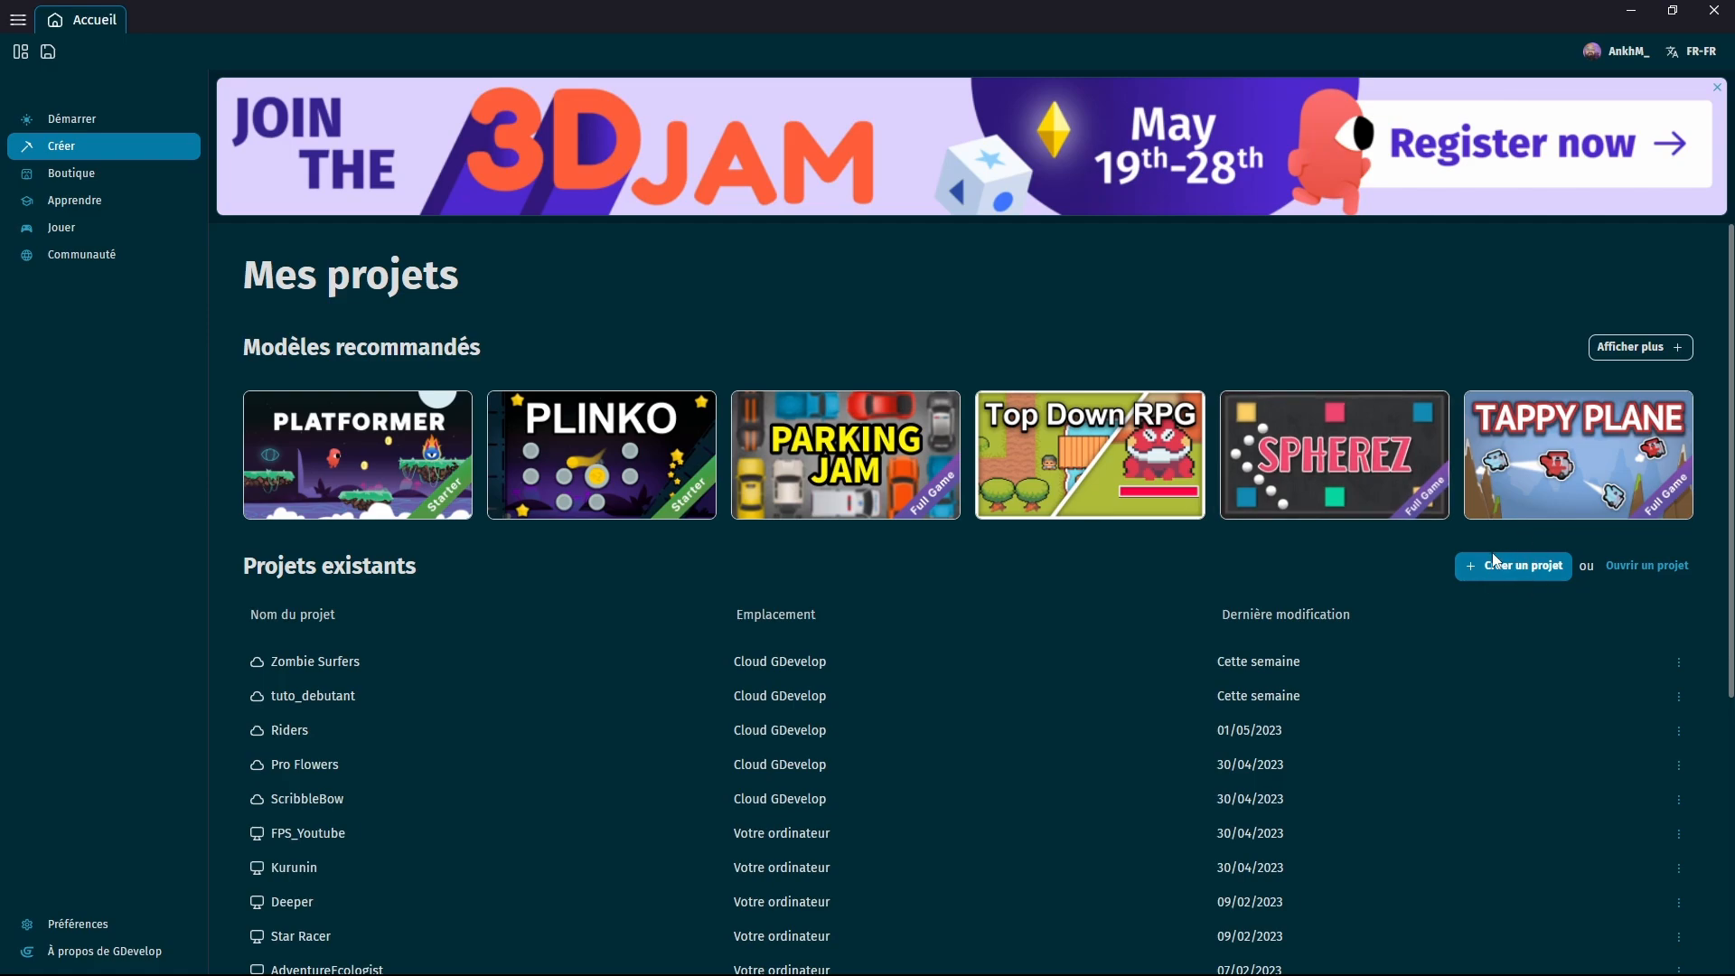
click(1511, 573)
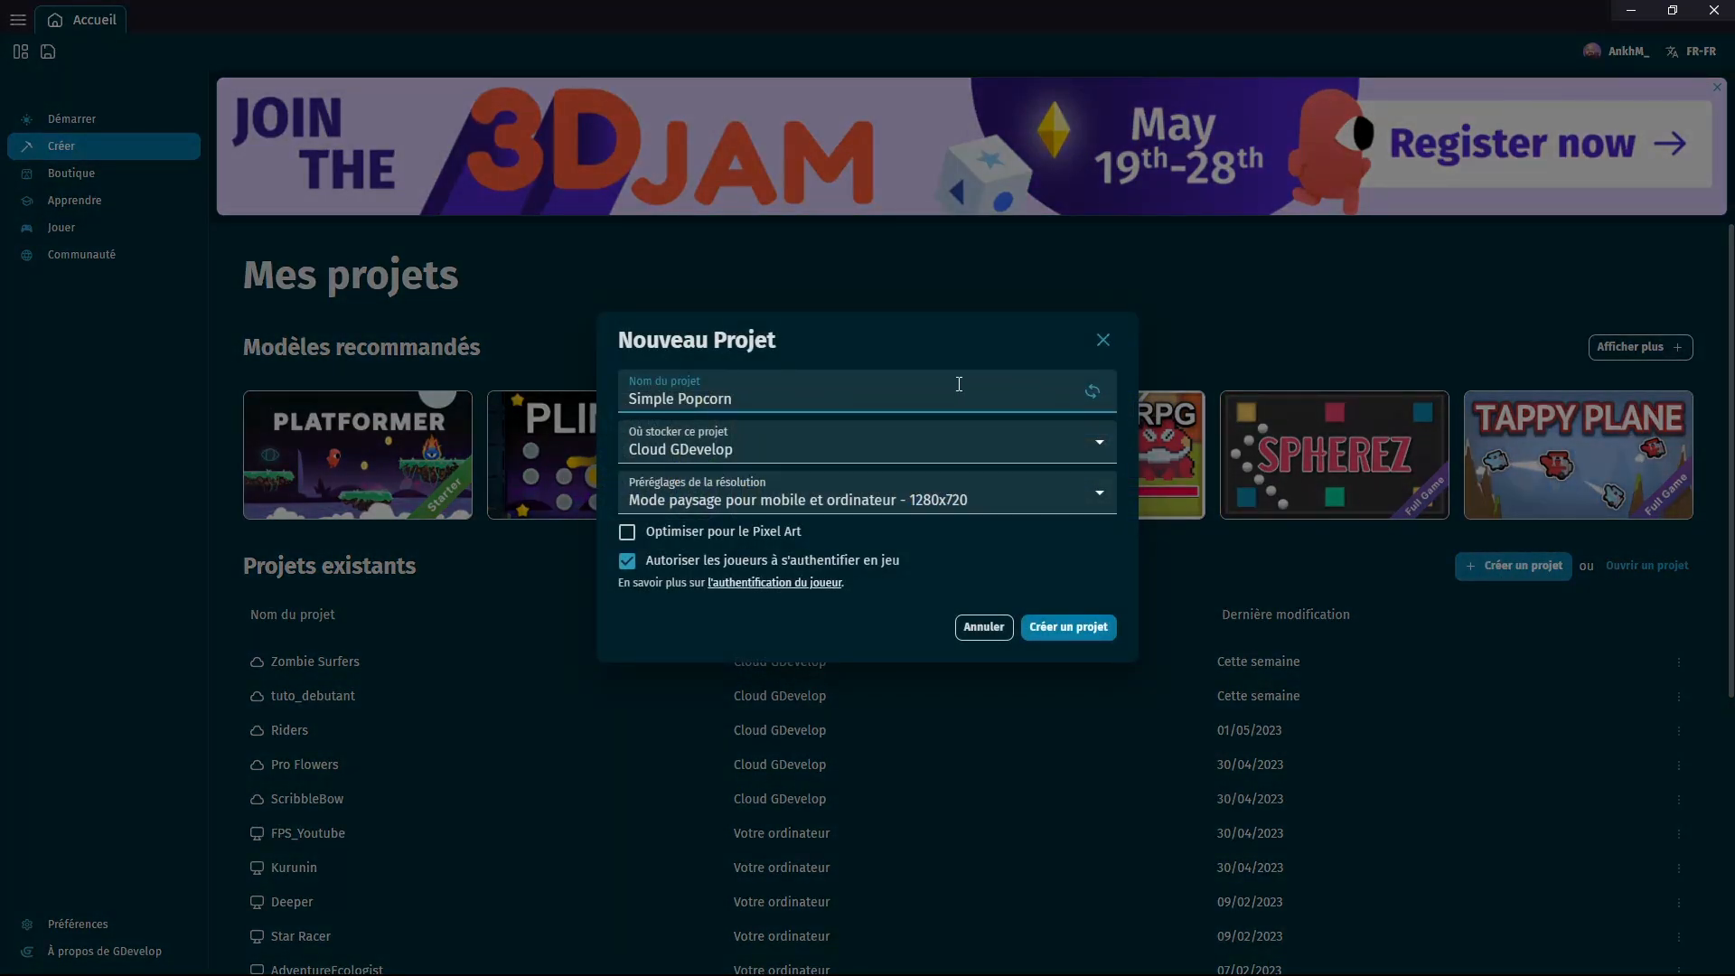
click(782, 449)
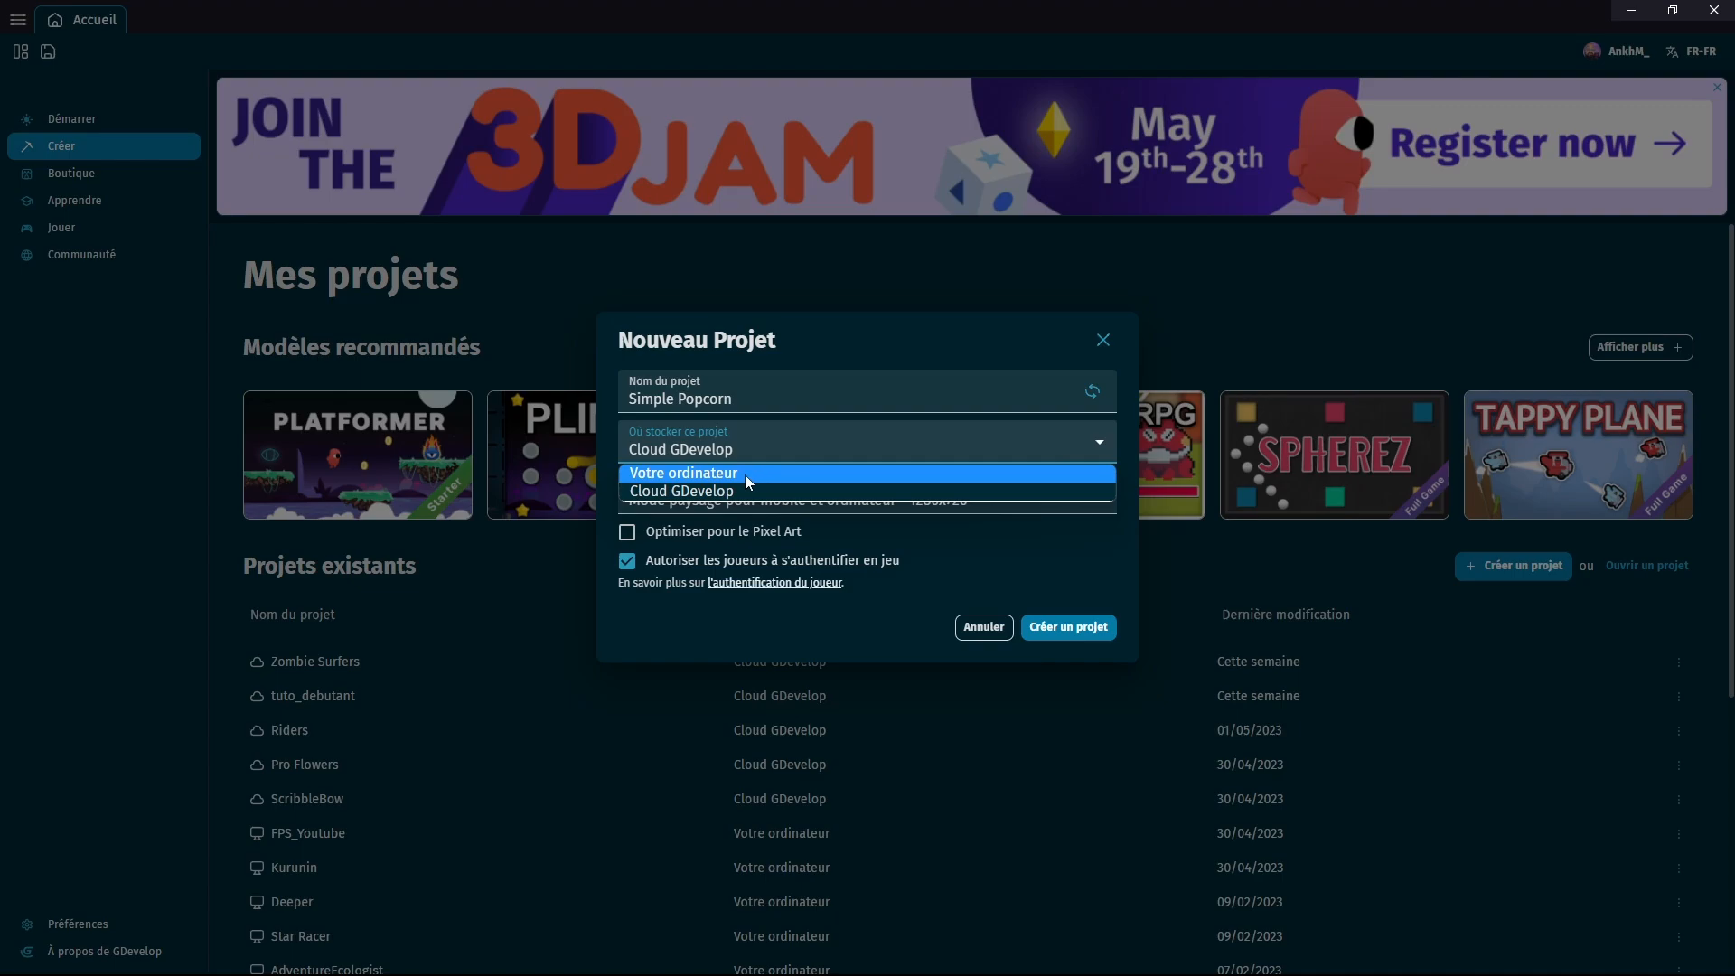
click(724, 492)
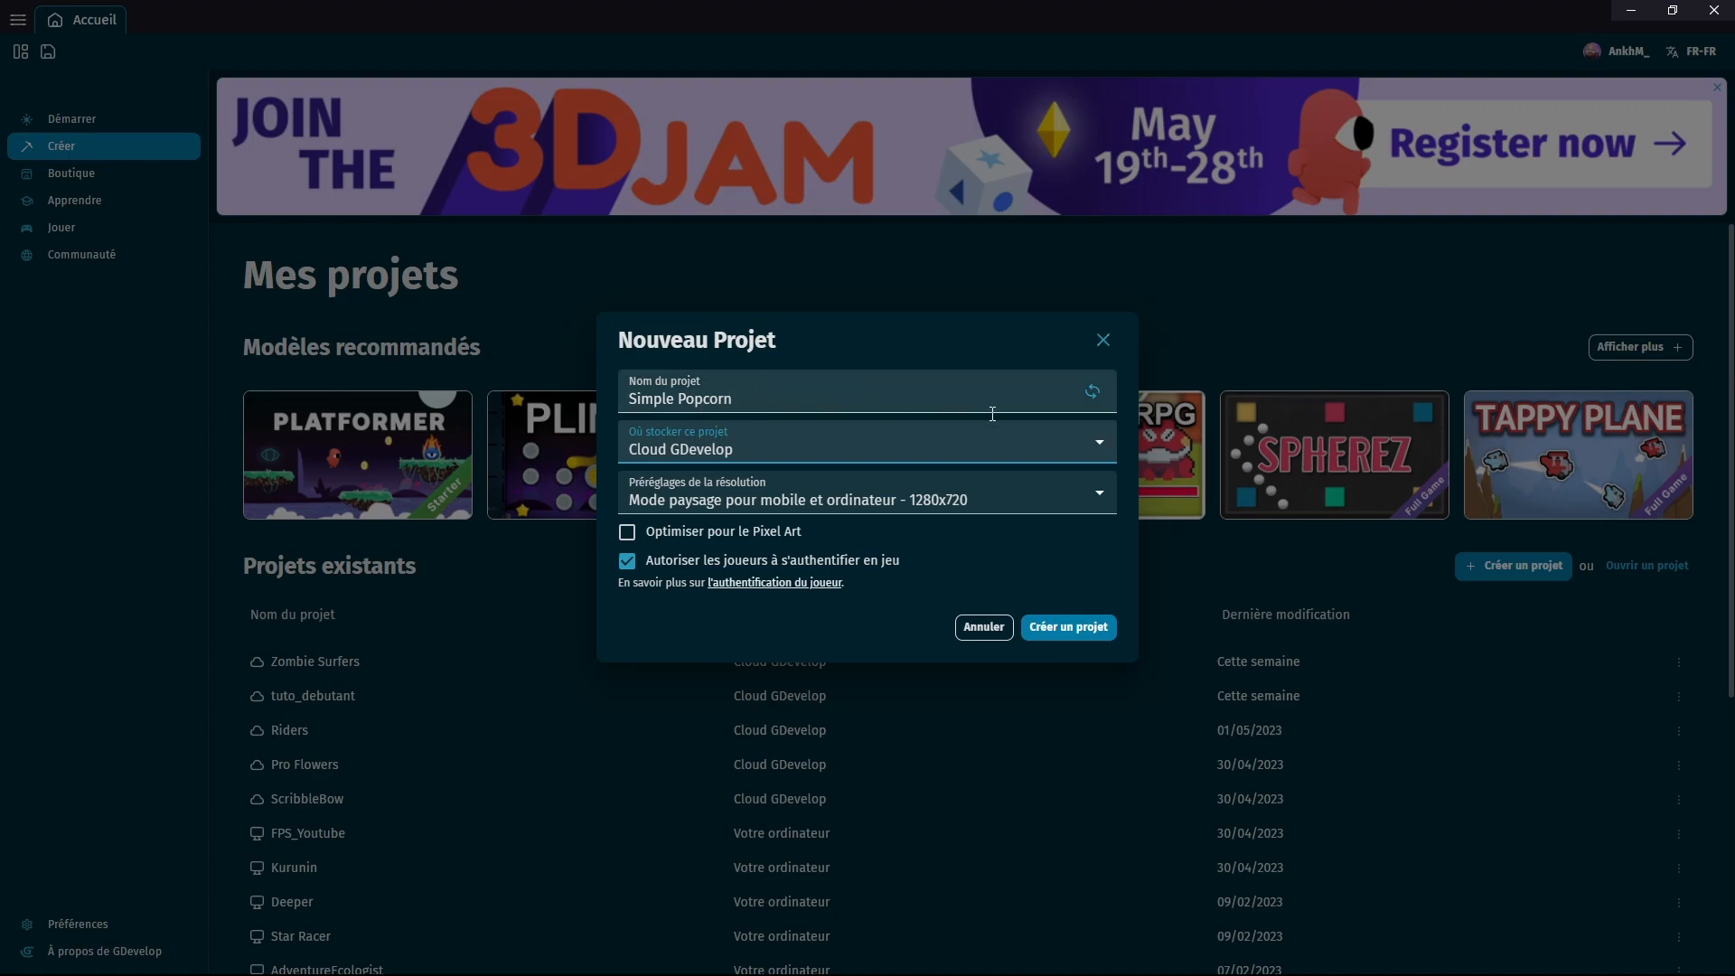
Try several randomly generated names for the new project.
click(1095, 394)
click(1095, 394)
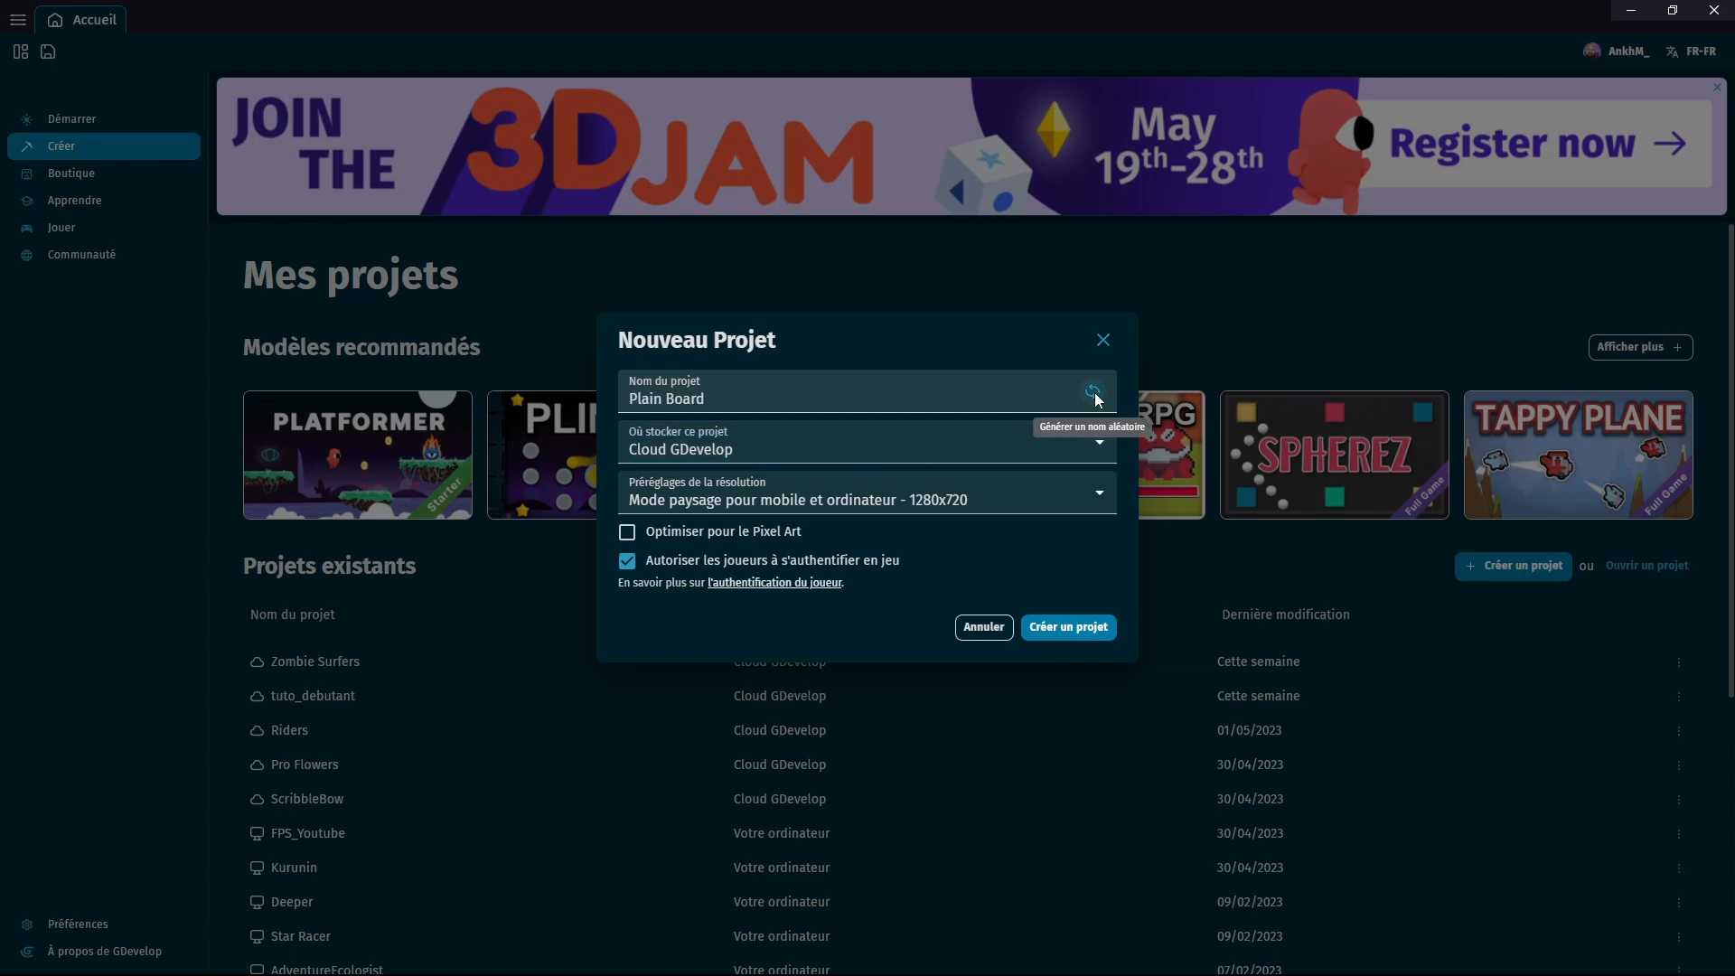
click(1094, 394)
Name the new project Tuto_Decouverte.
drag(779, 398, 623, 399)
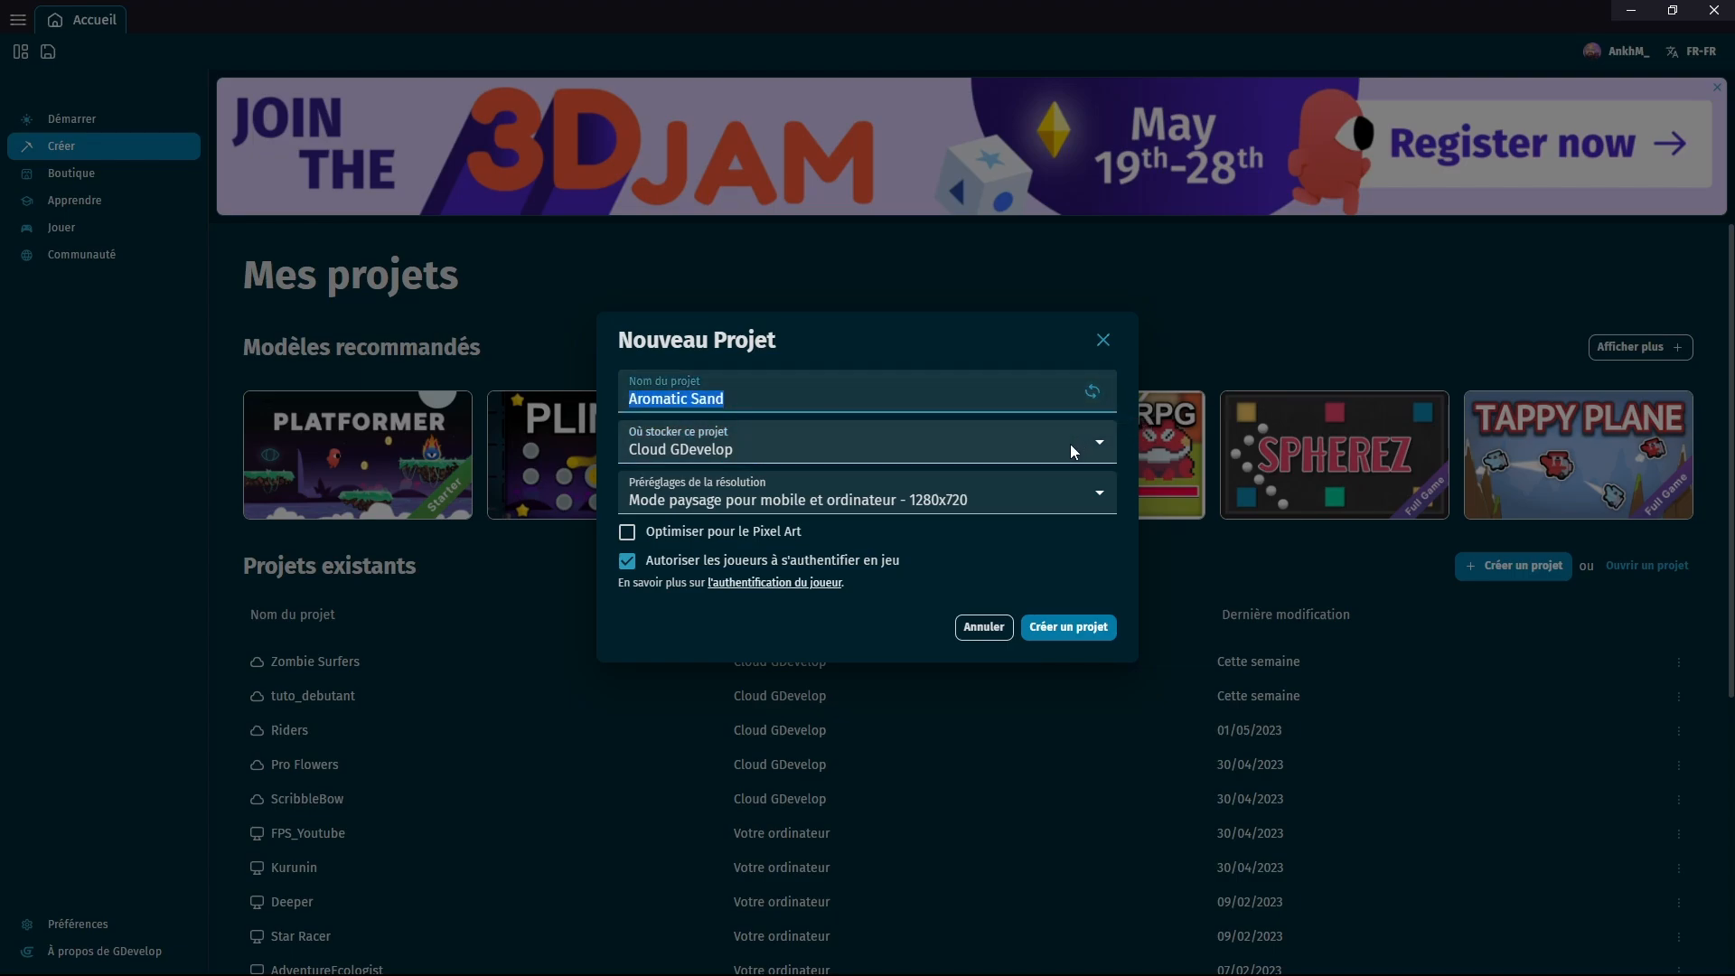
text(Tuto_Dec)
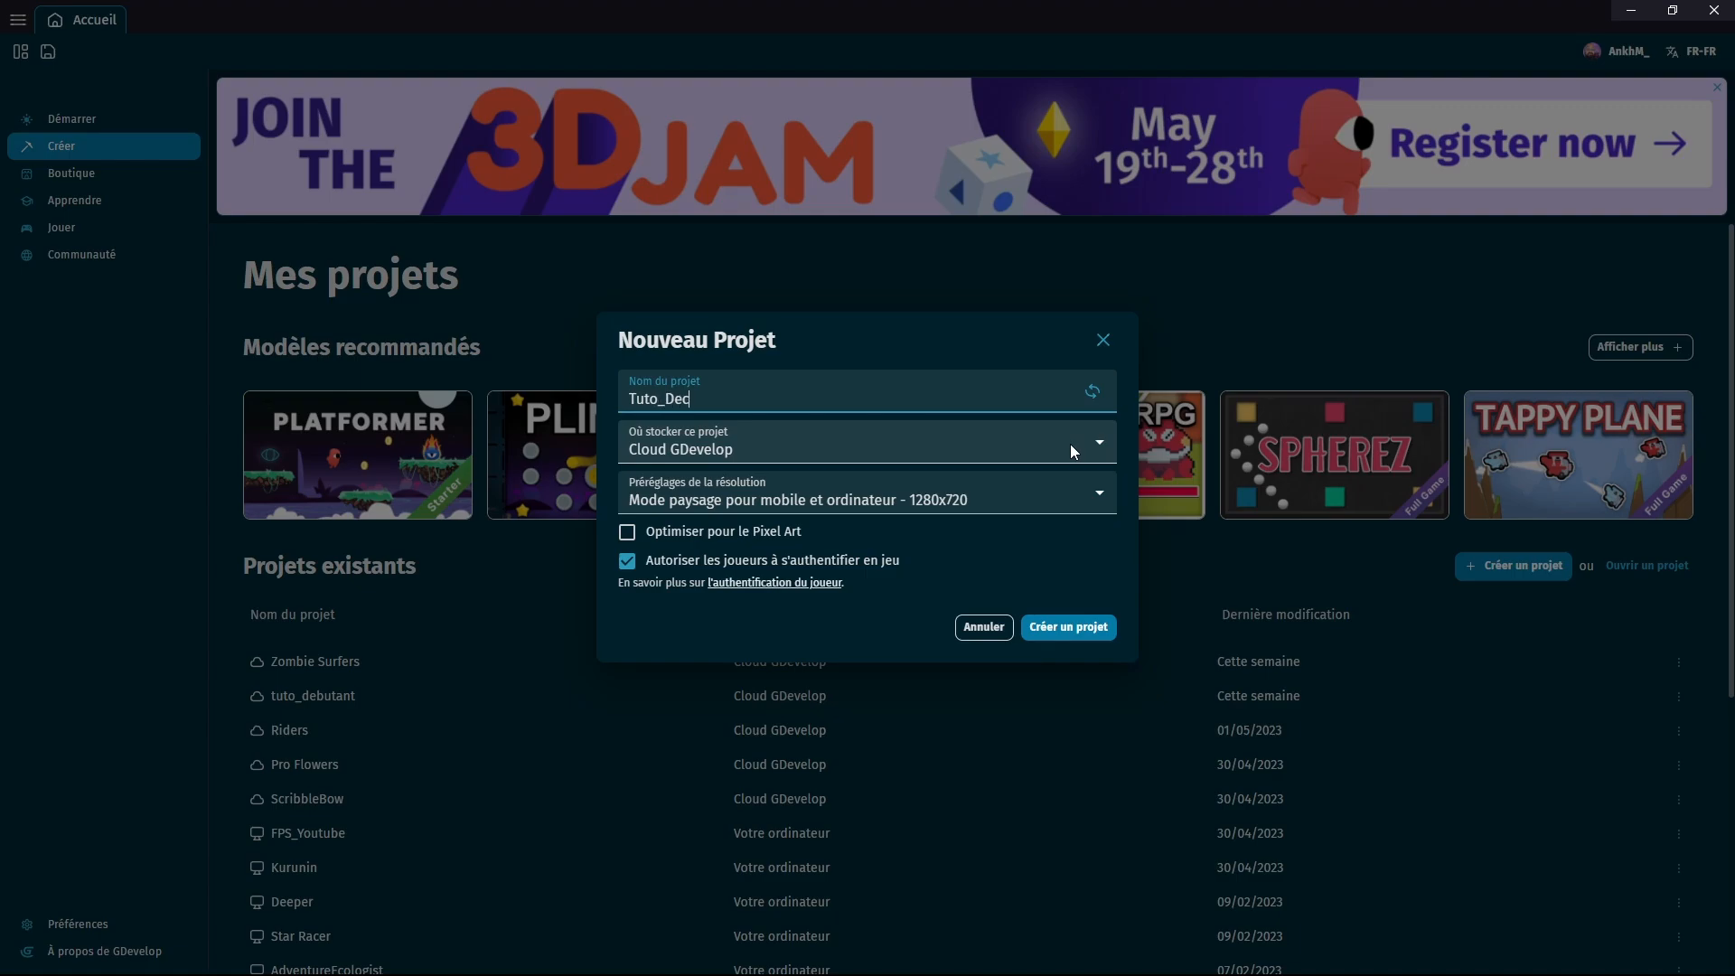
text(ouverte)
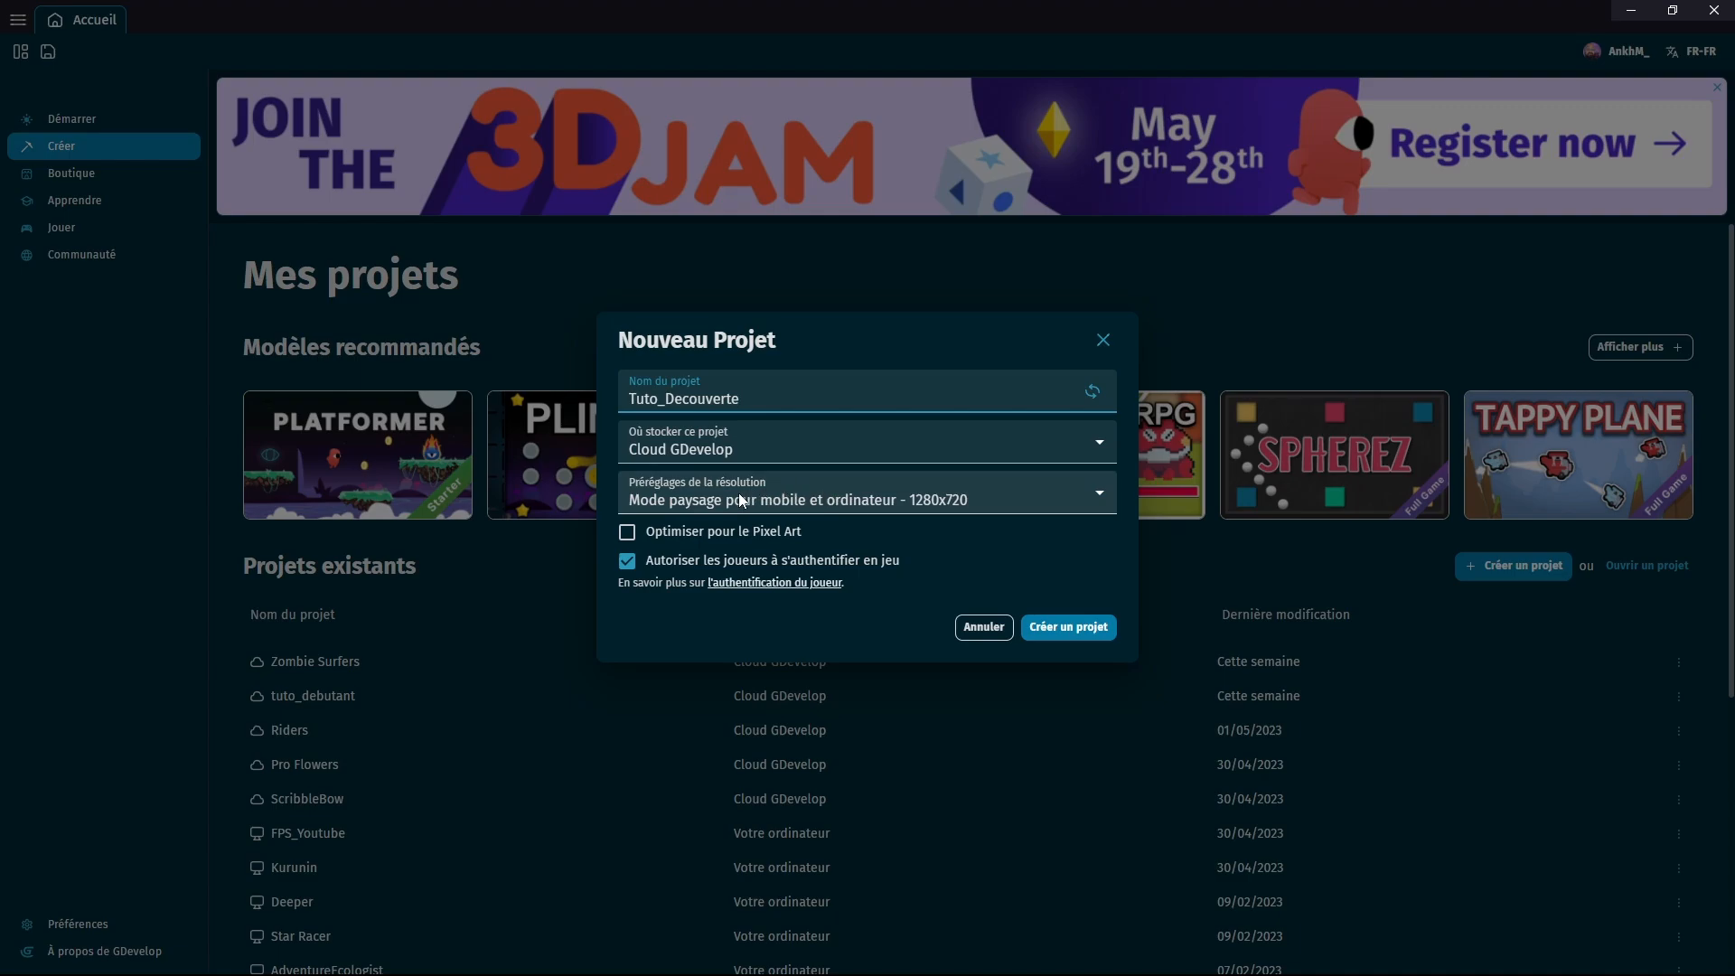
Create the project with the 1280x720 landscape resolution for mobile and desktop, and with in-game player authentication disabled.
click(878, 502)
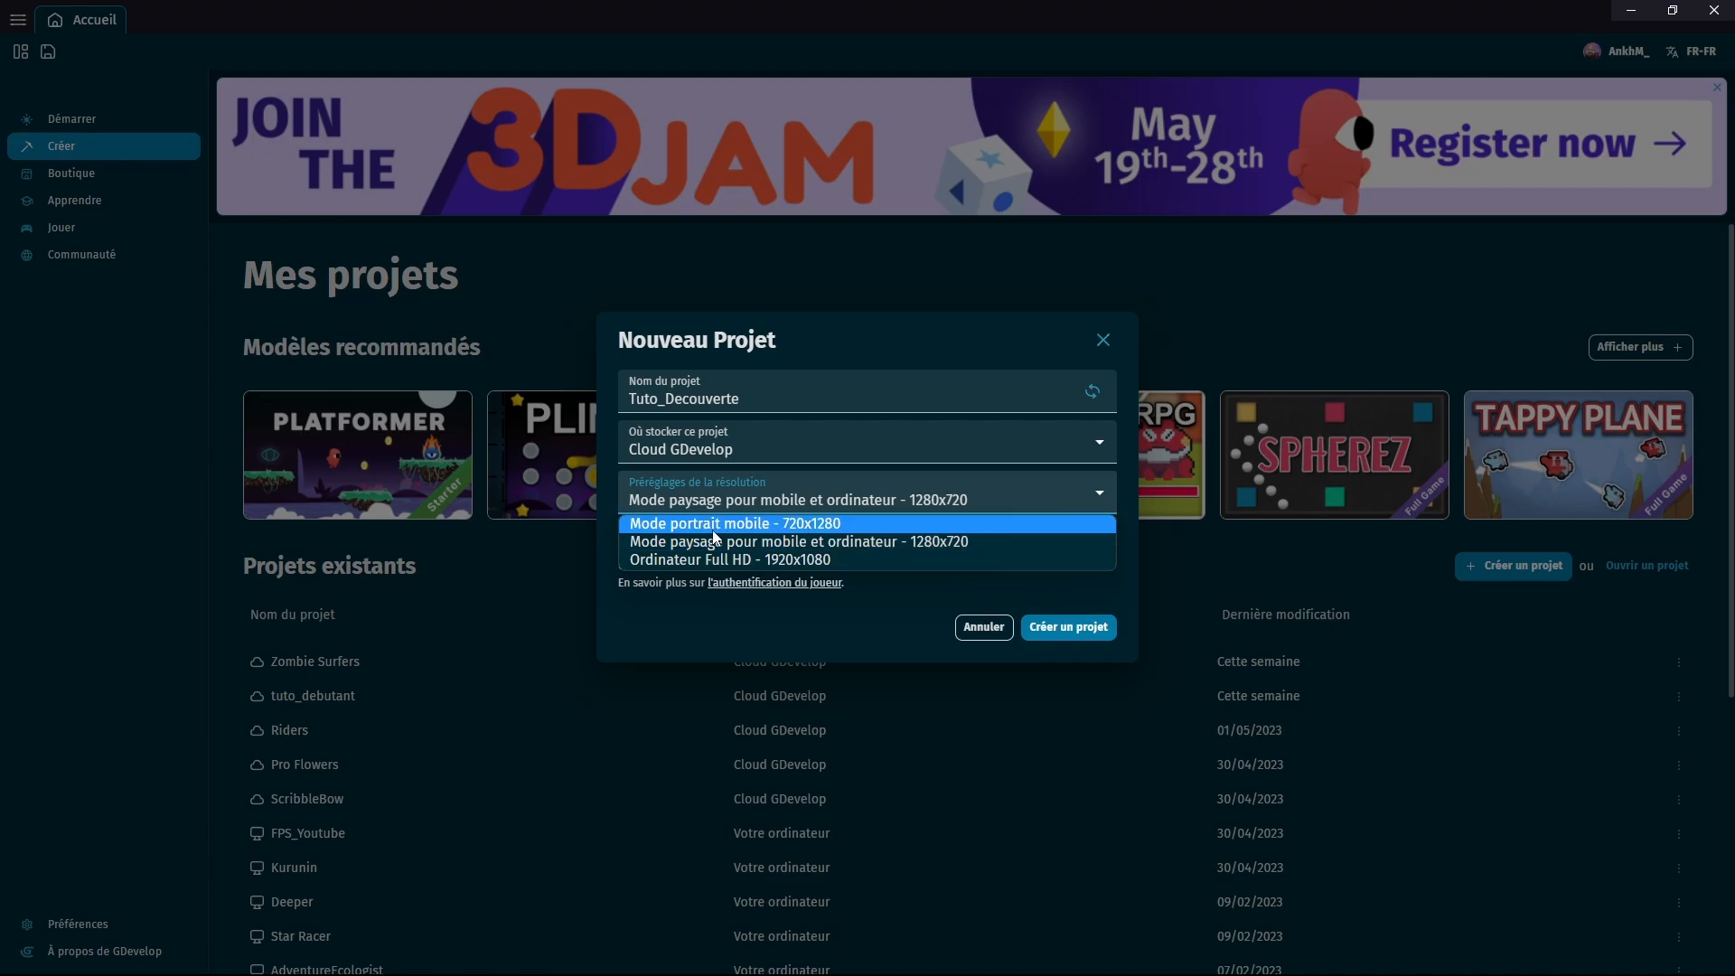
click(914, 544)
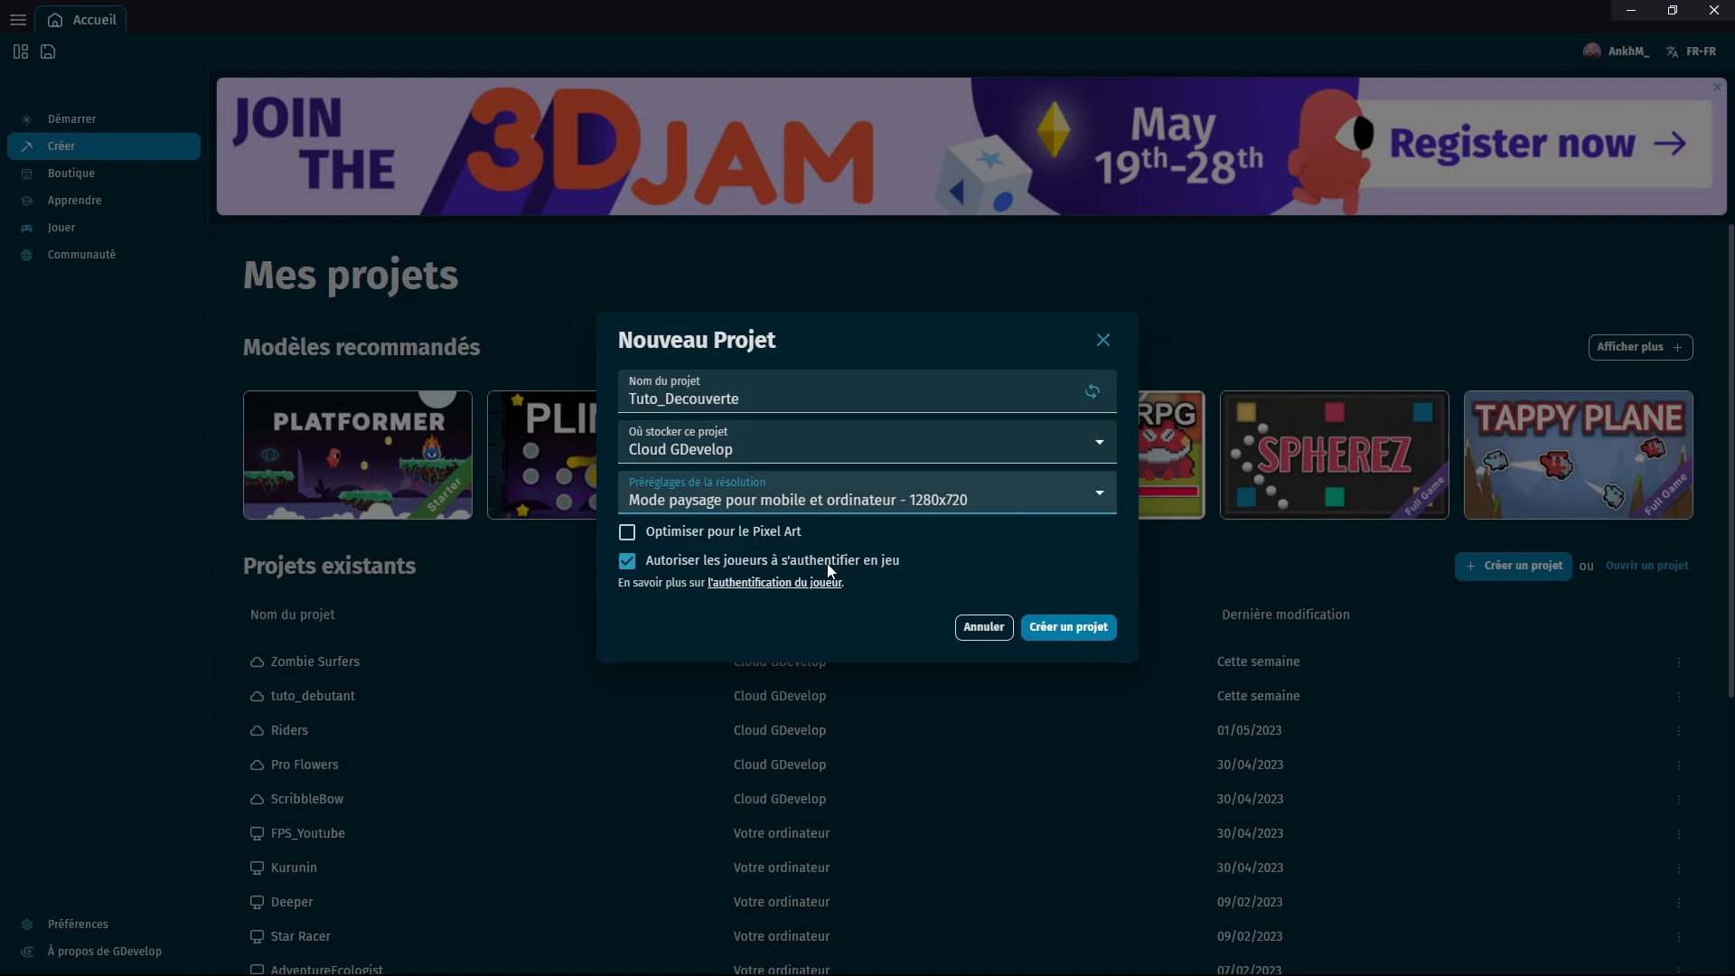
click(627, 561)
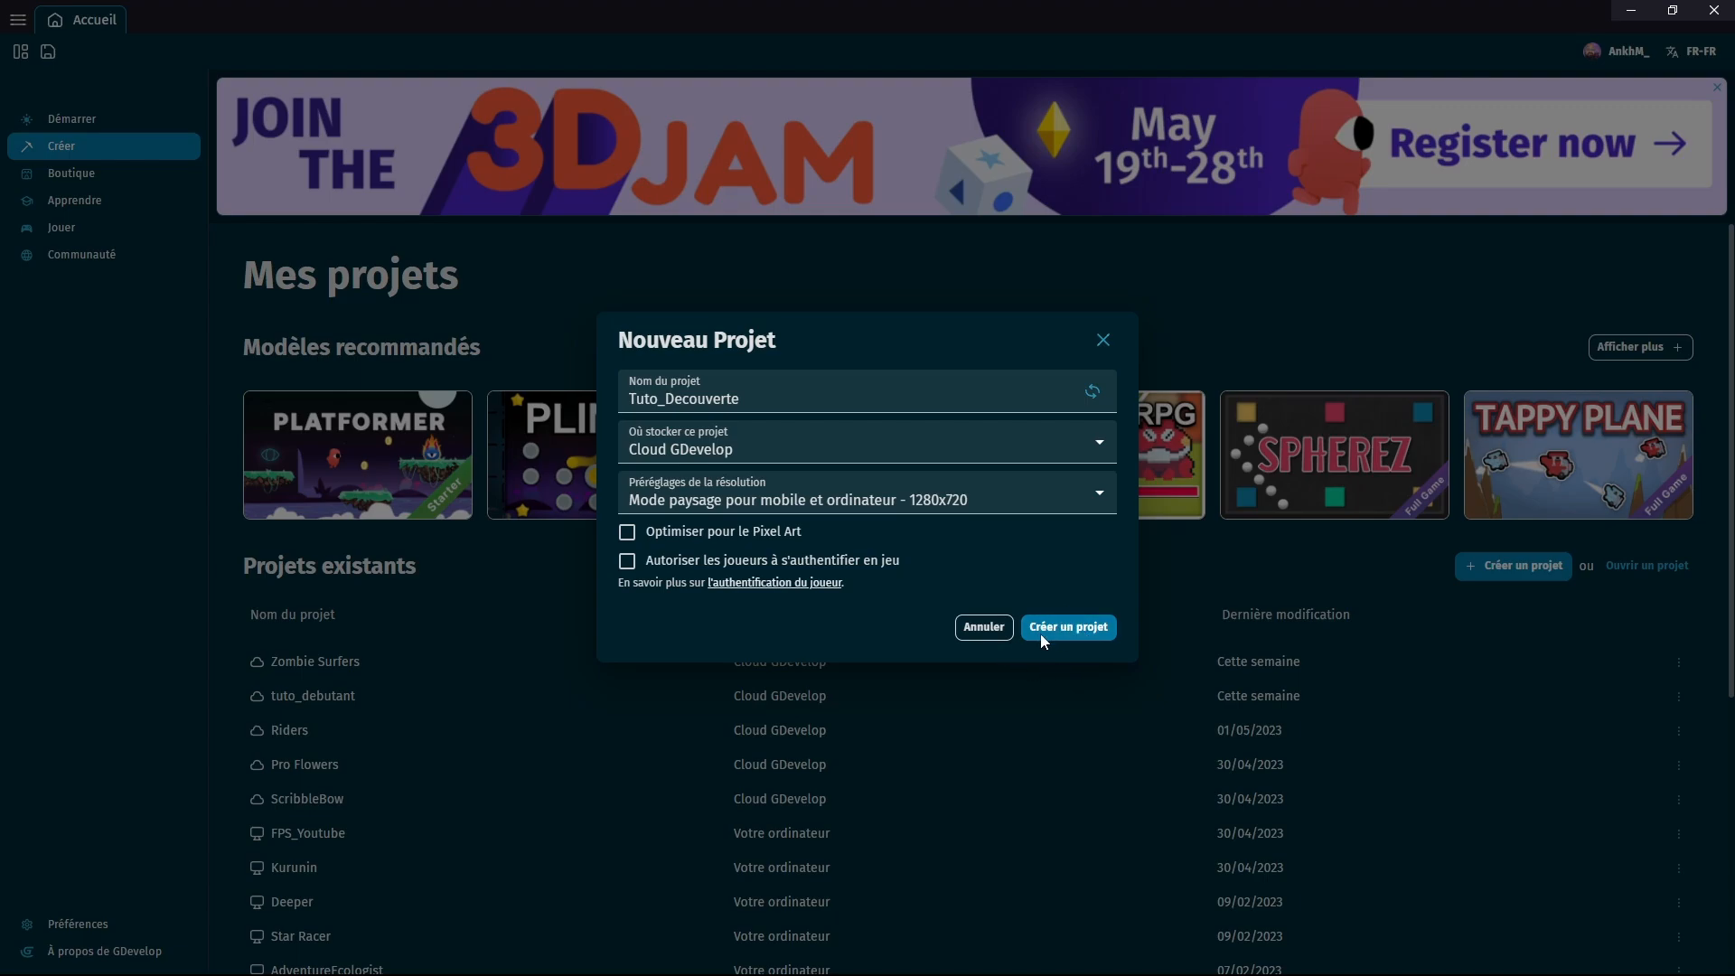
click(1077, 636)
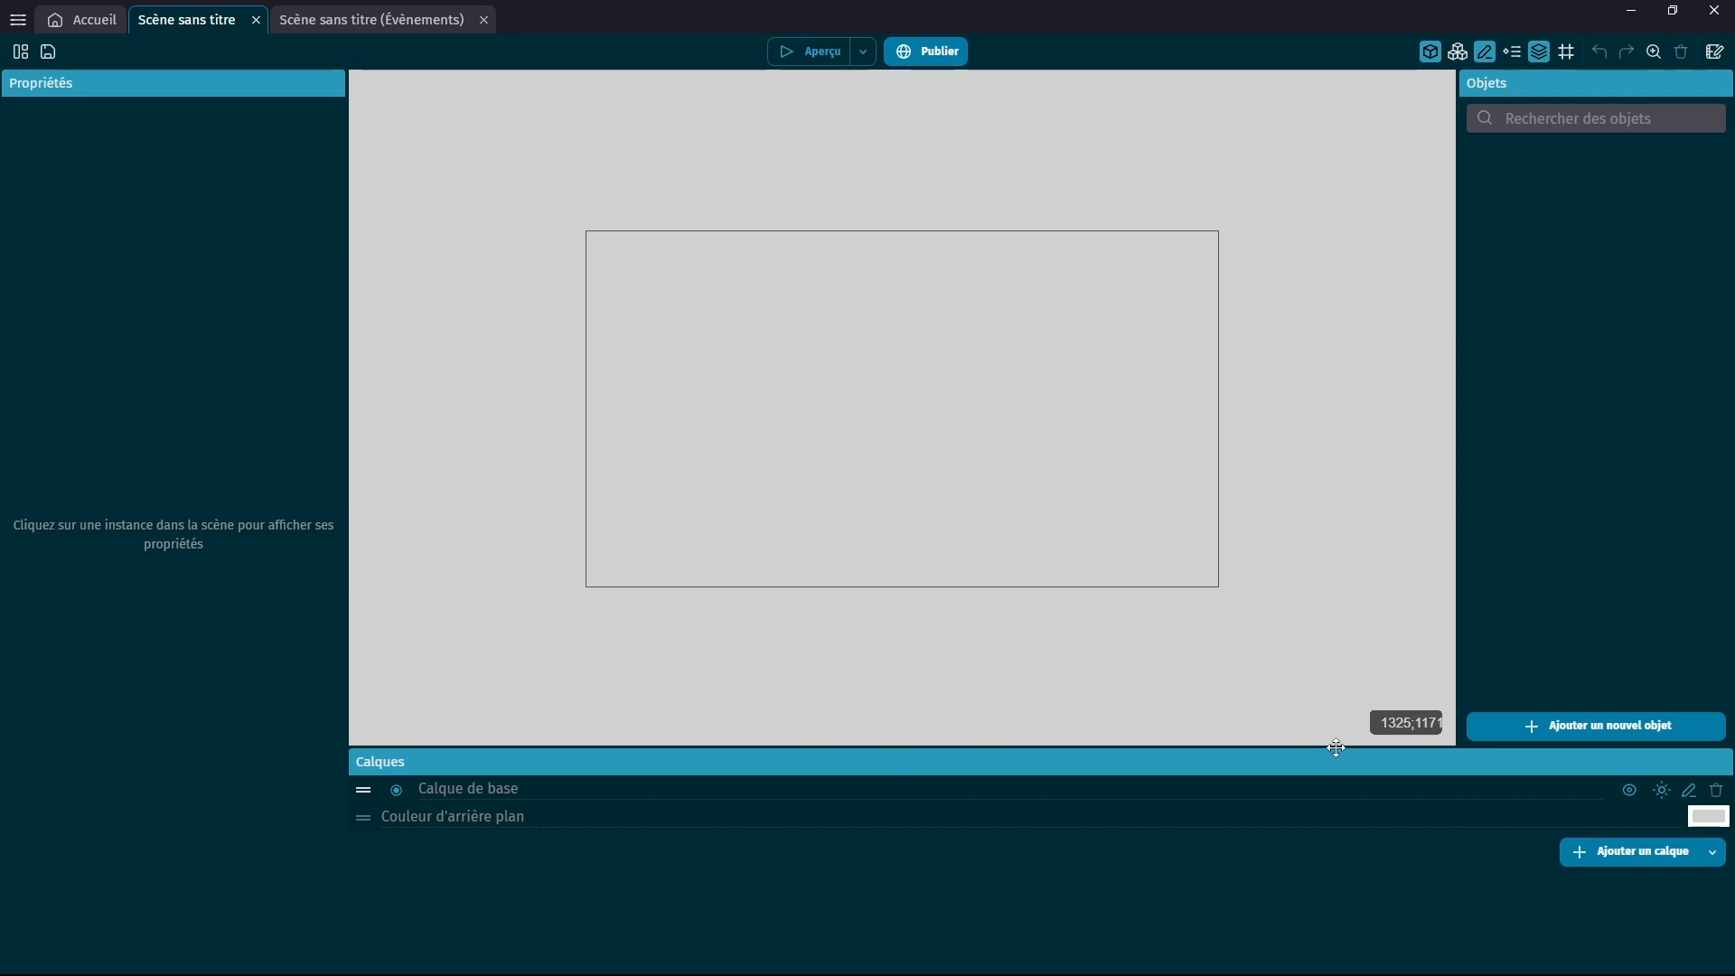
Toggle the display of the layers list in the scene editor, leaving it hidden.
click(1541, 52)
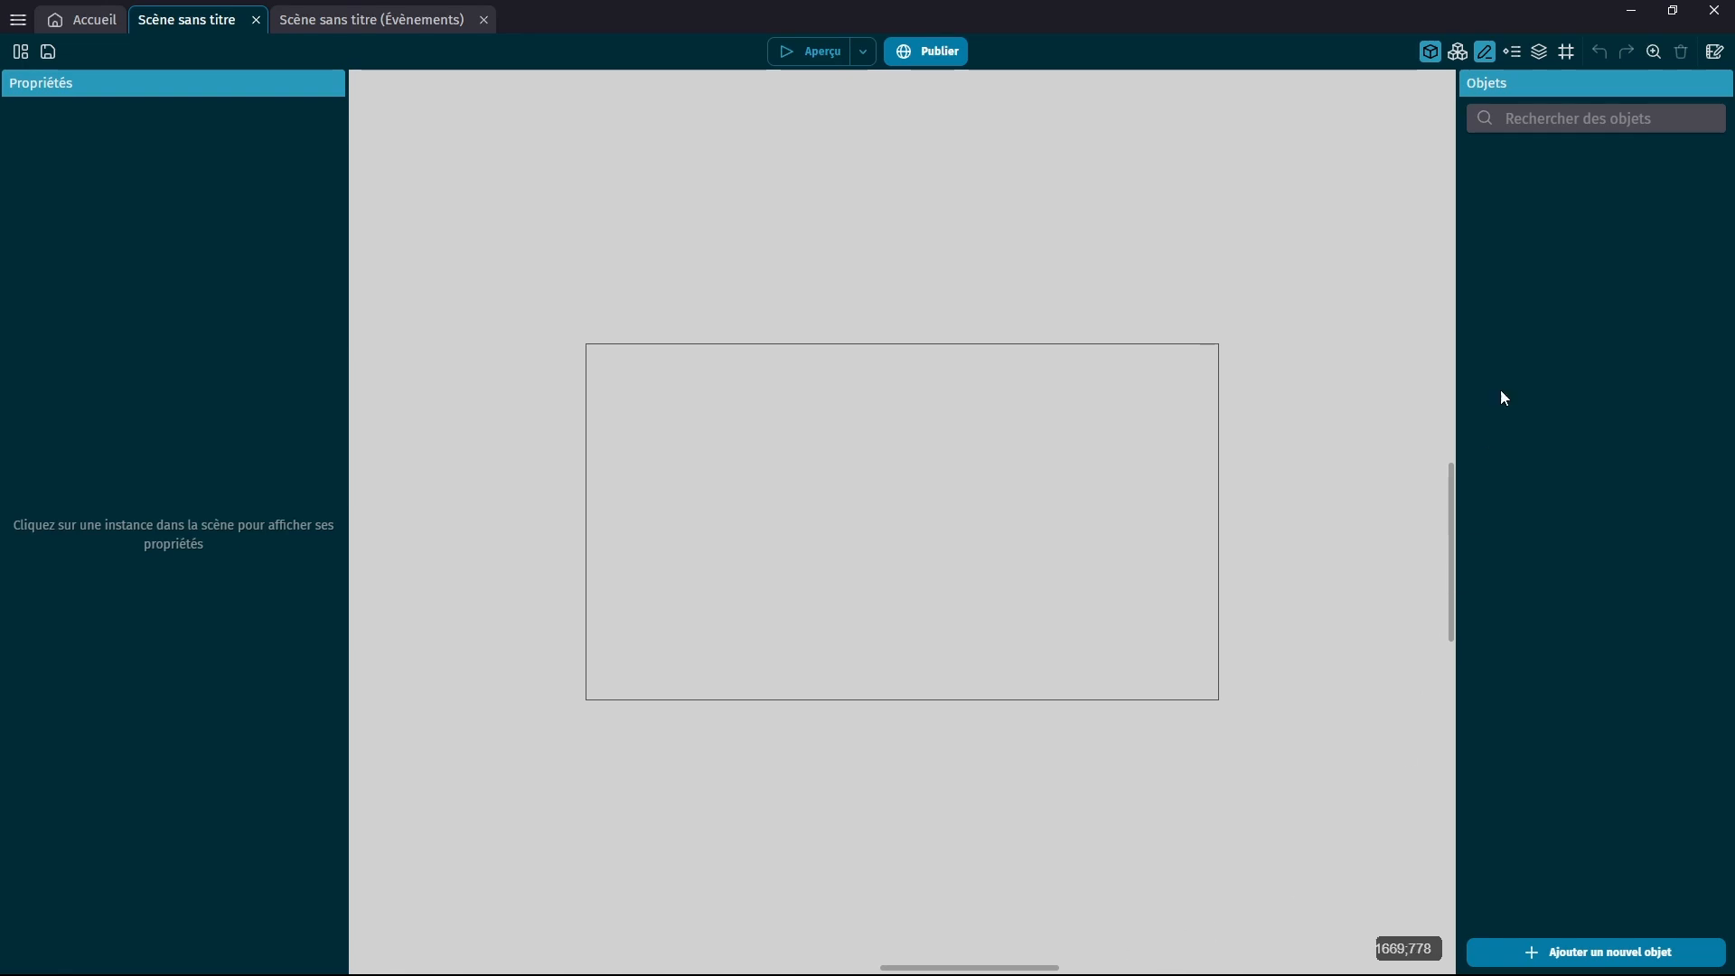
click(1540, 51)
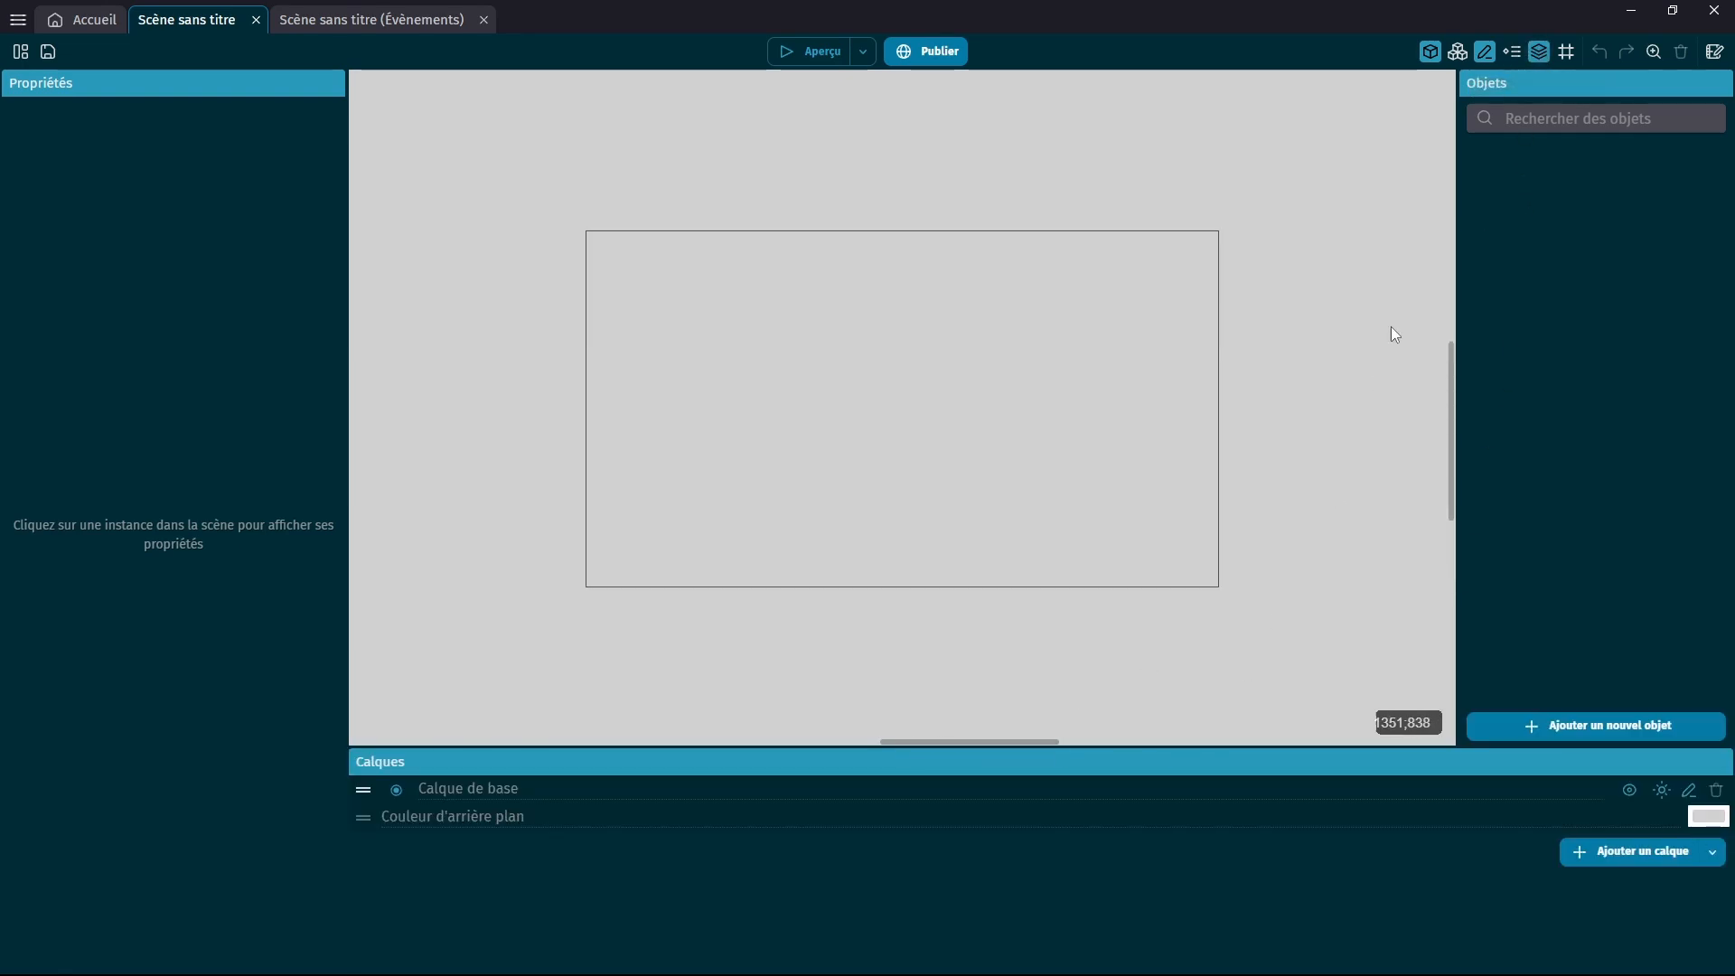
click(1541, 51)
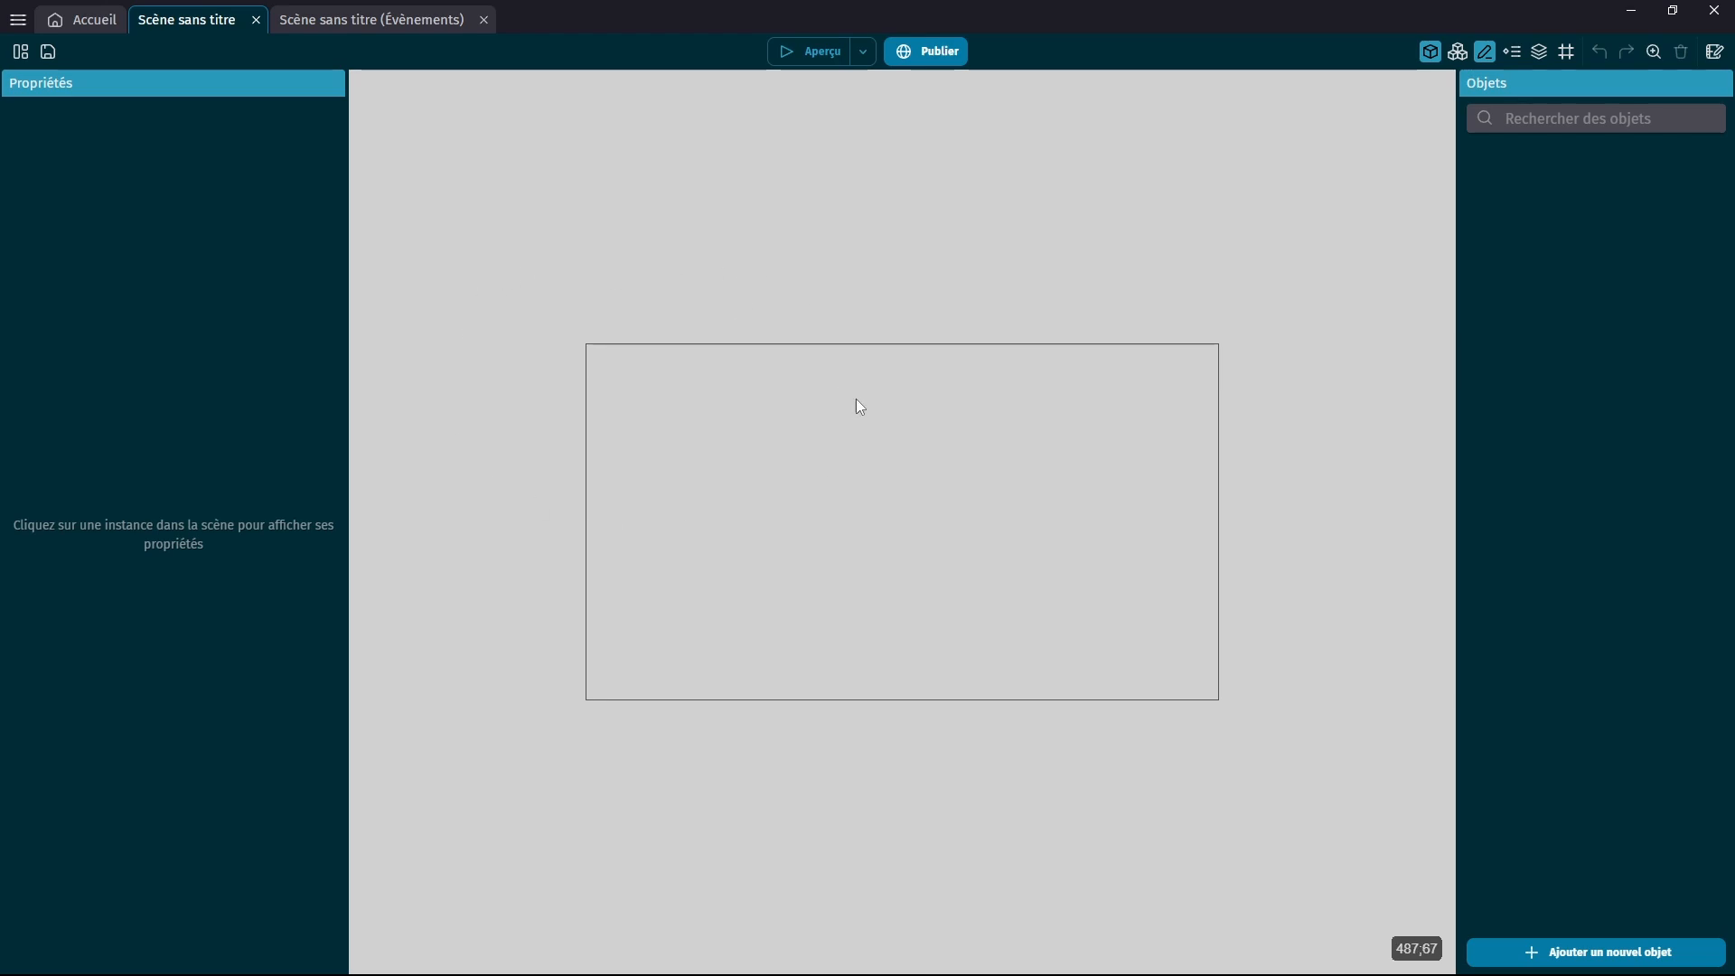
Explore the empty scene canvas around the game frame by zooming in and out and panning across it.
ctrl+scroll(875, 458, up, 4)
ctrl+scroll(871, 450, down, 3)
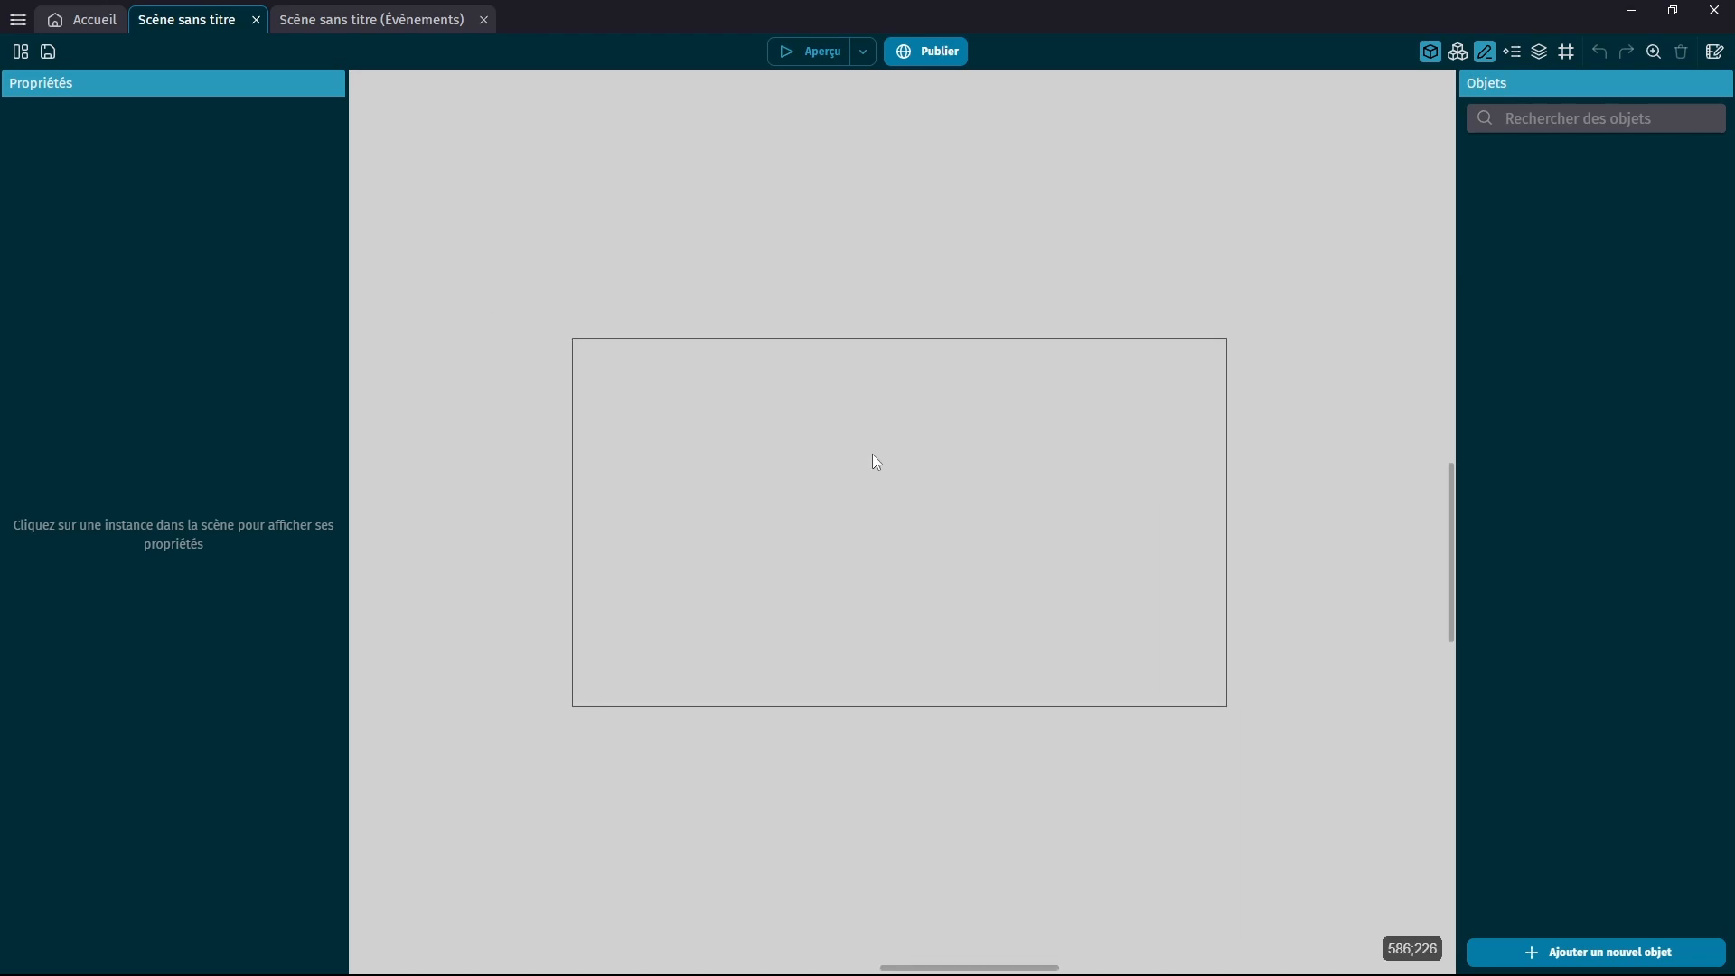
ctrl+scroll(870, 469, up, 3)
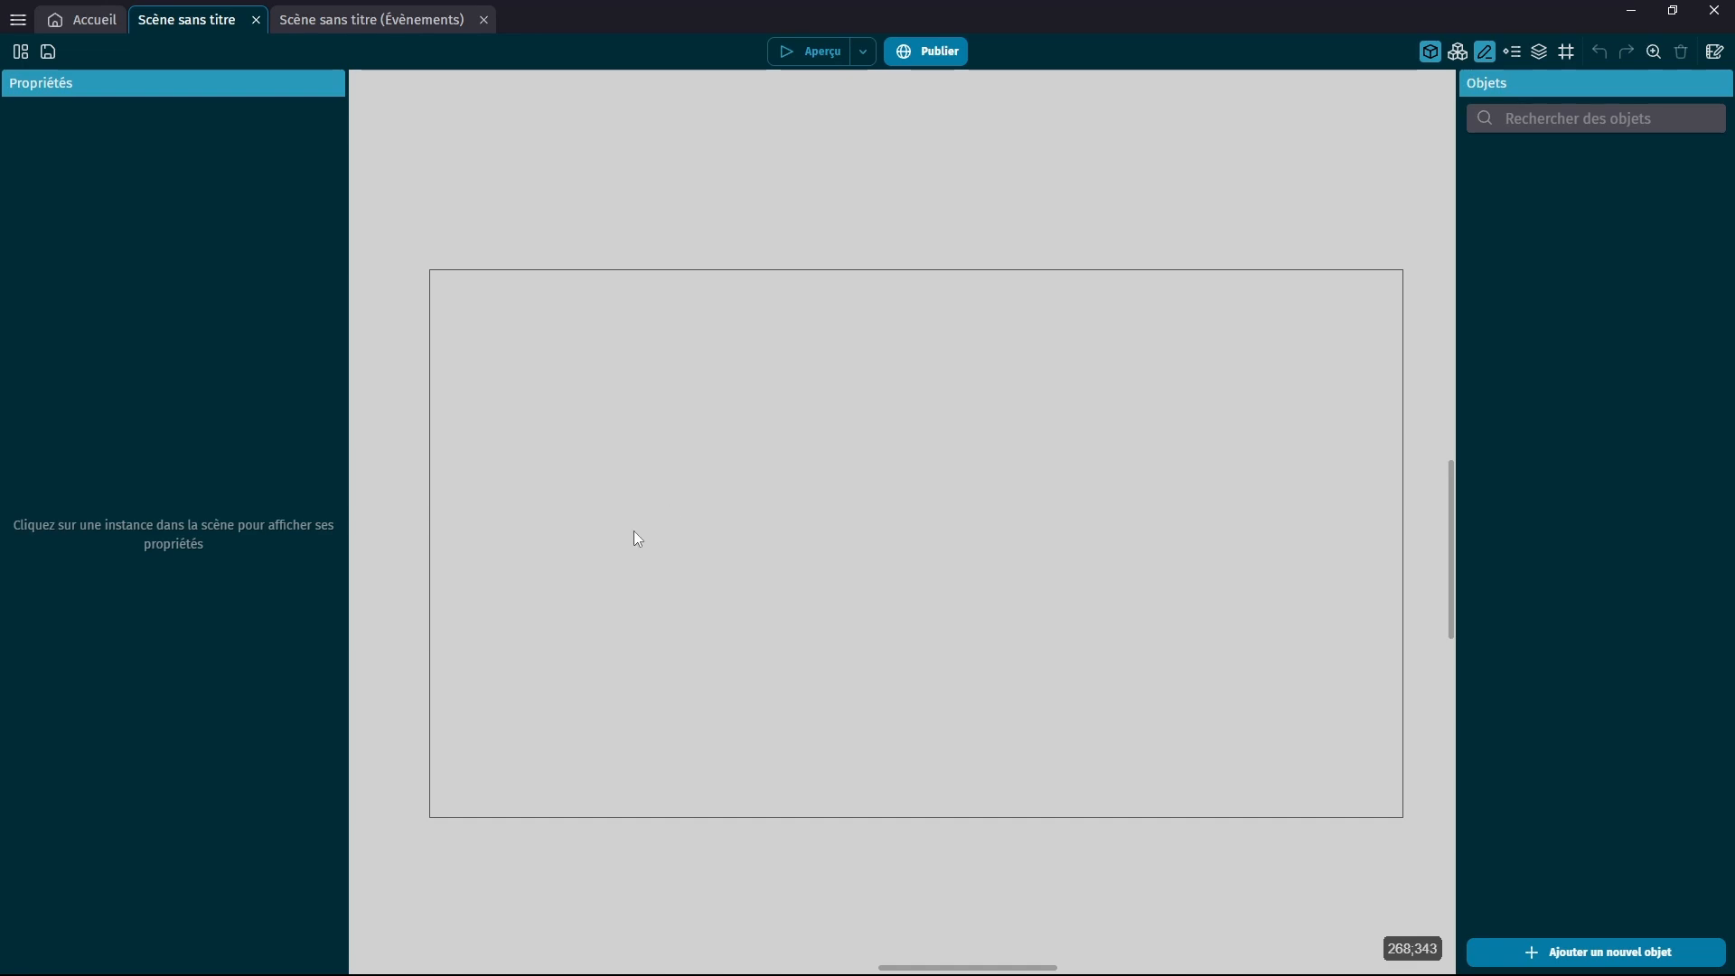
middle_drag(652, 535, 180, 449)
scroll(811, 510, up, 4)
scroll(817, 485, down, 3)
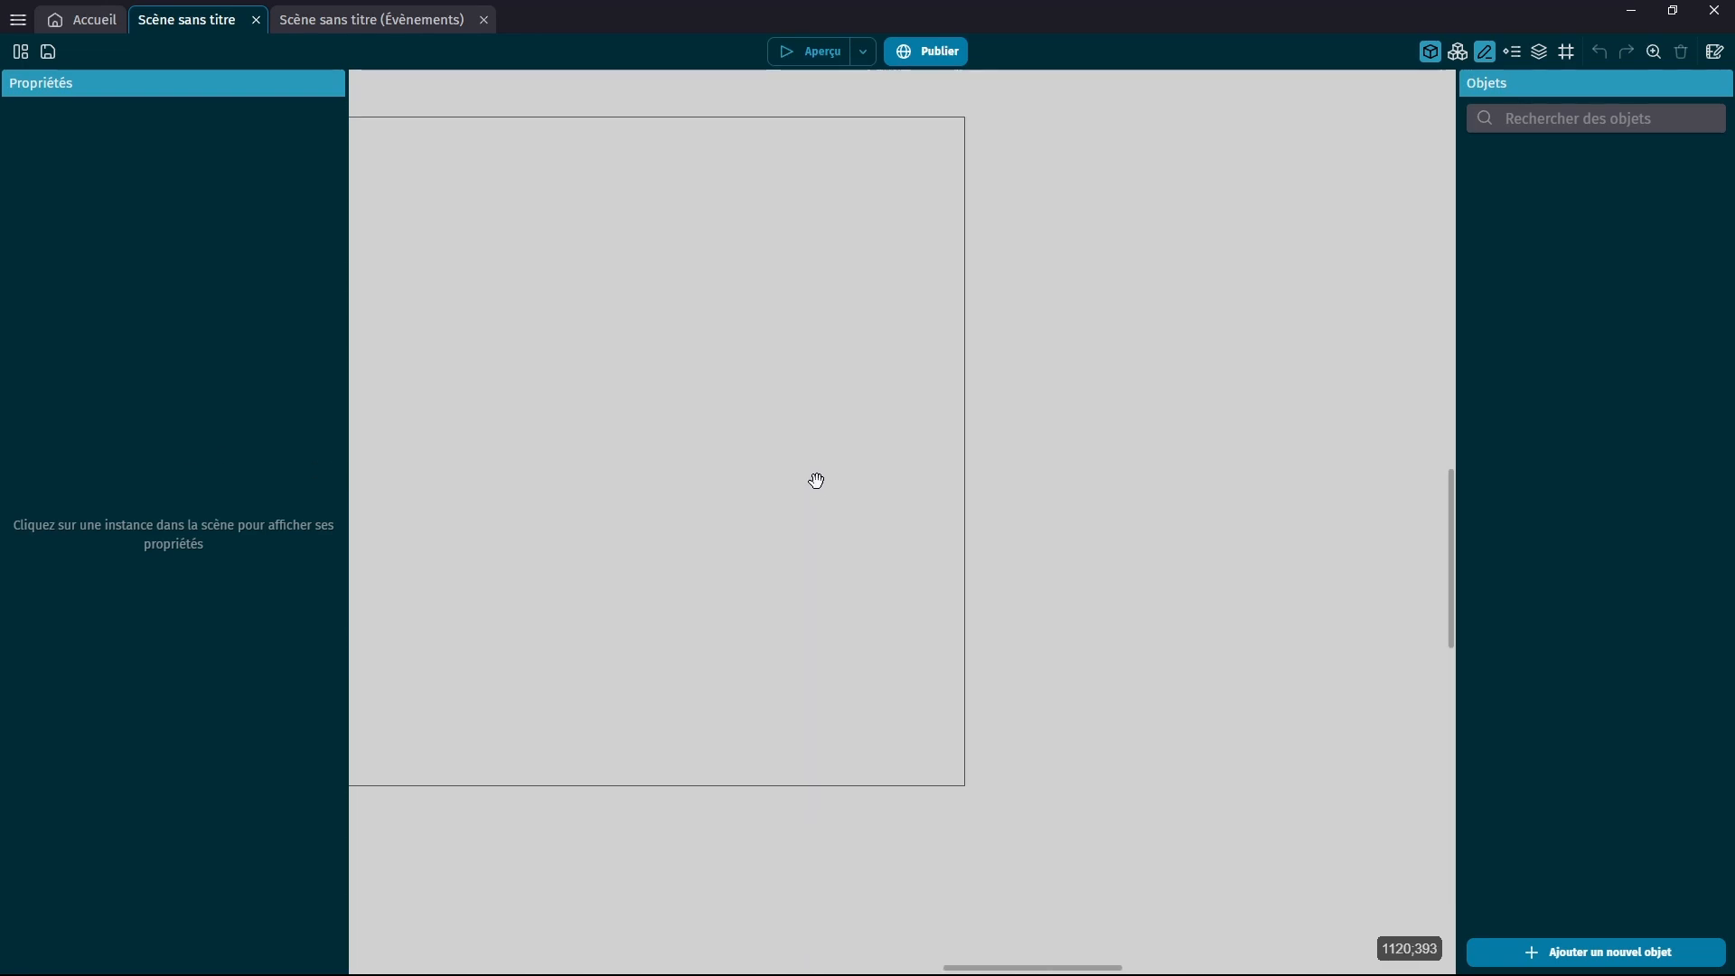
scroll(817, 470, up, 2)
scroll(817, 470, down, 4)
middle_drag(651, 430, 1023, 430)
middle_drag(916, 349, 893, 382)
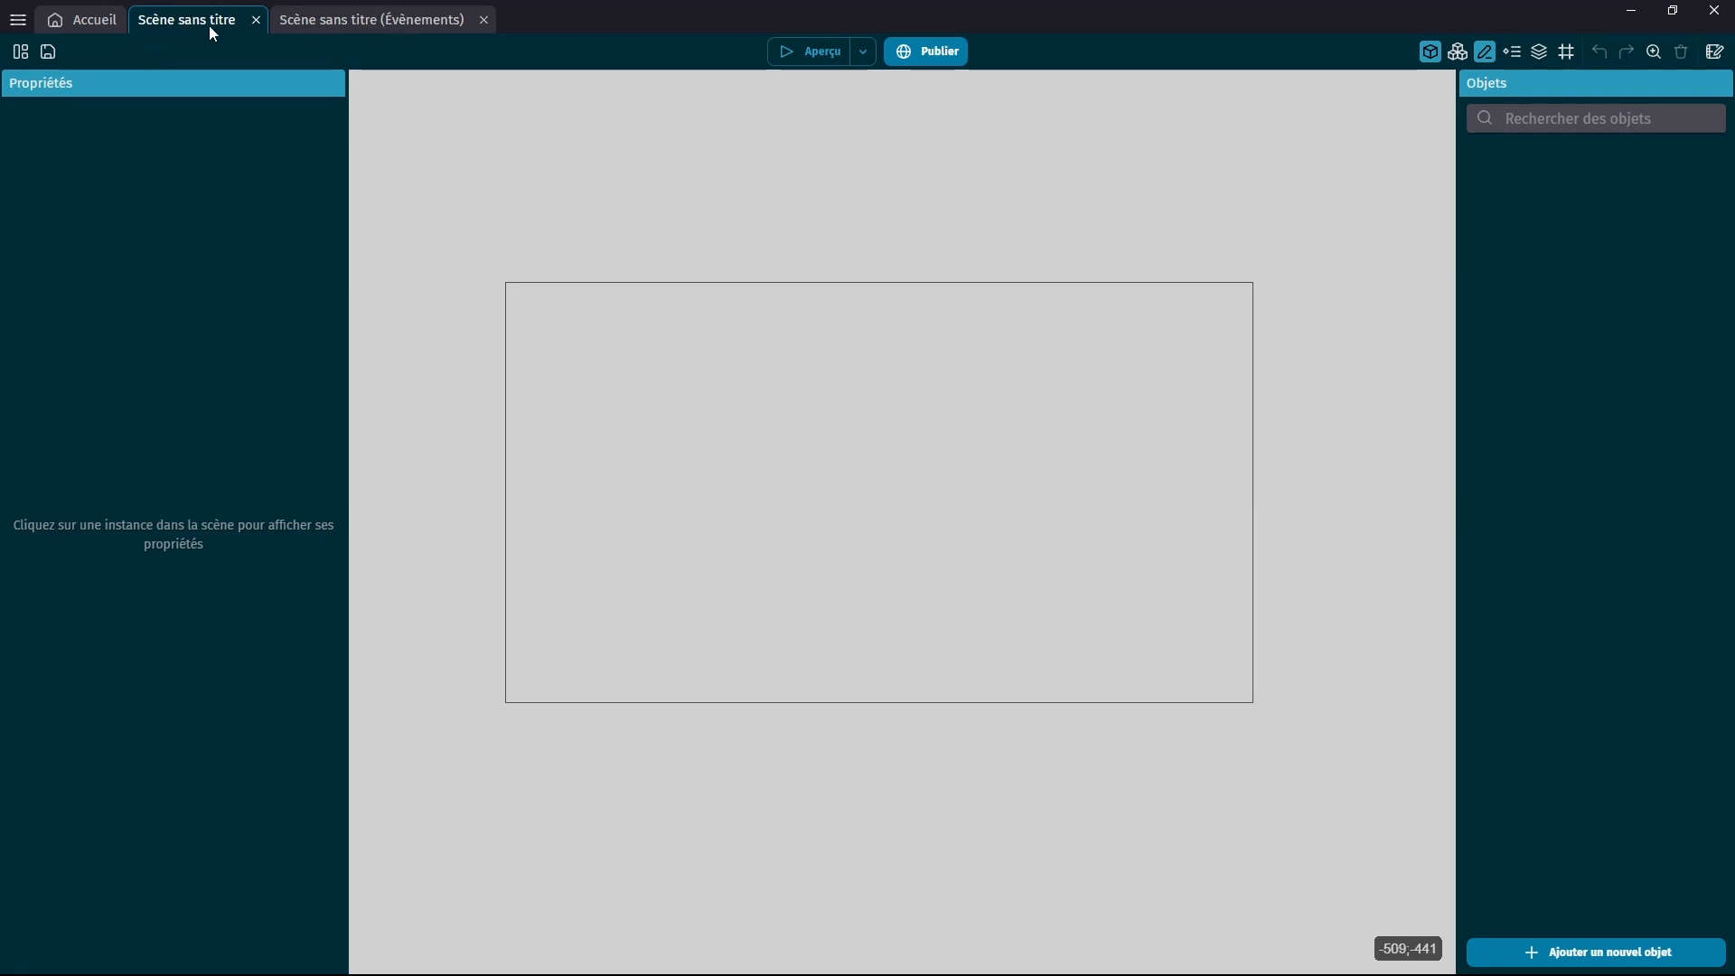
Rename the project's untitled scene (Scène sans titre) to Jeu.
click(20, 53)
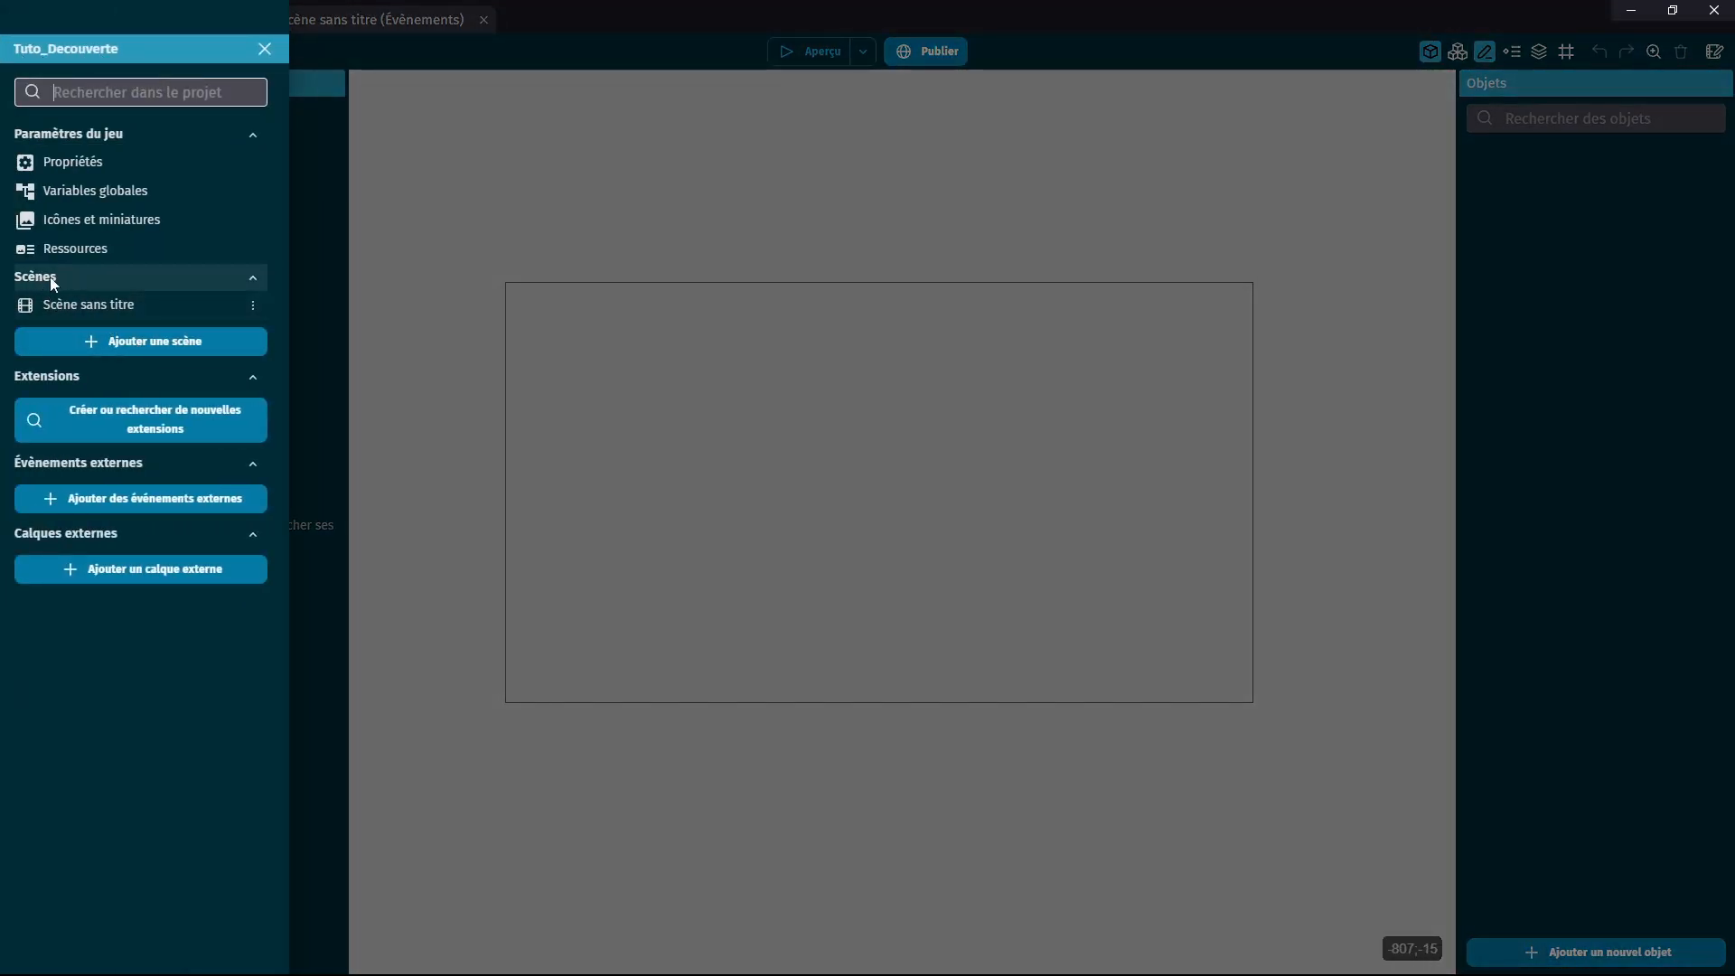
click(253, 305)
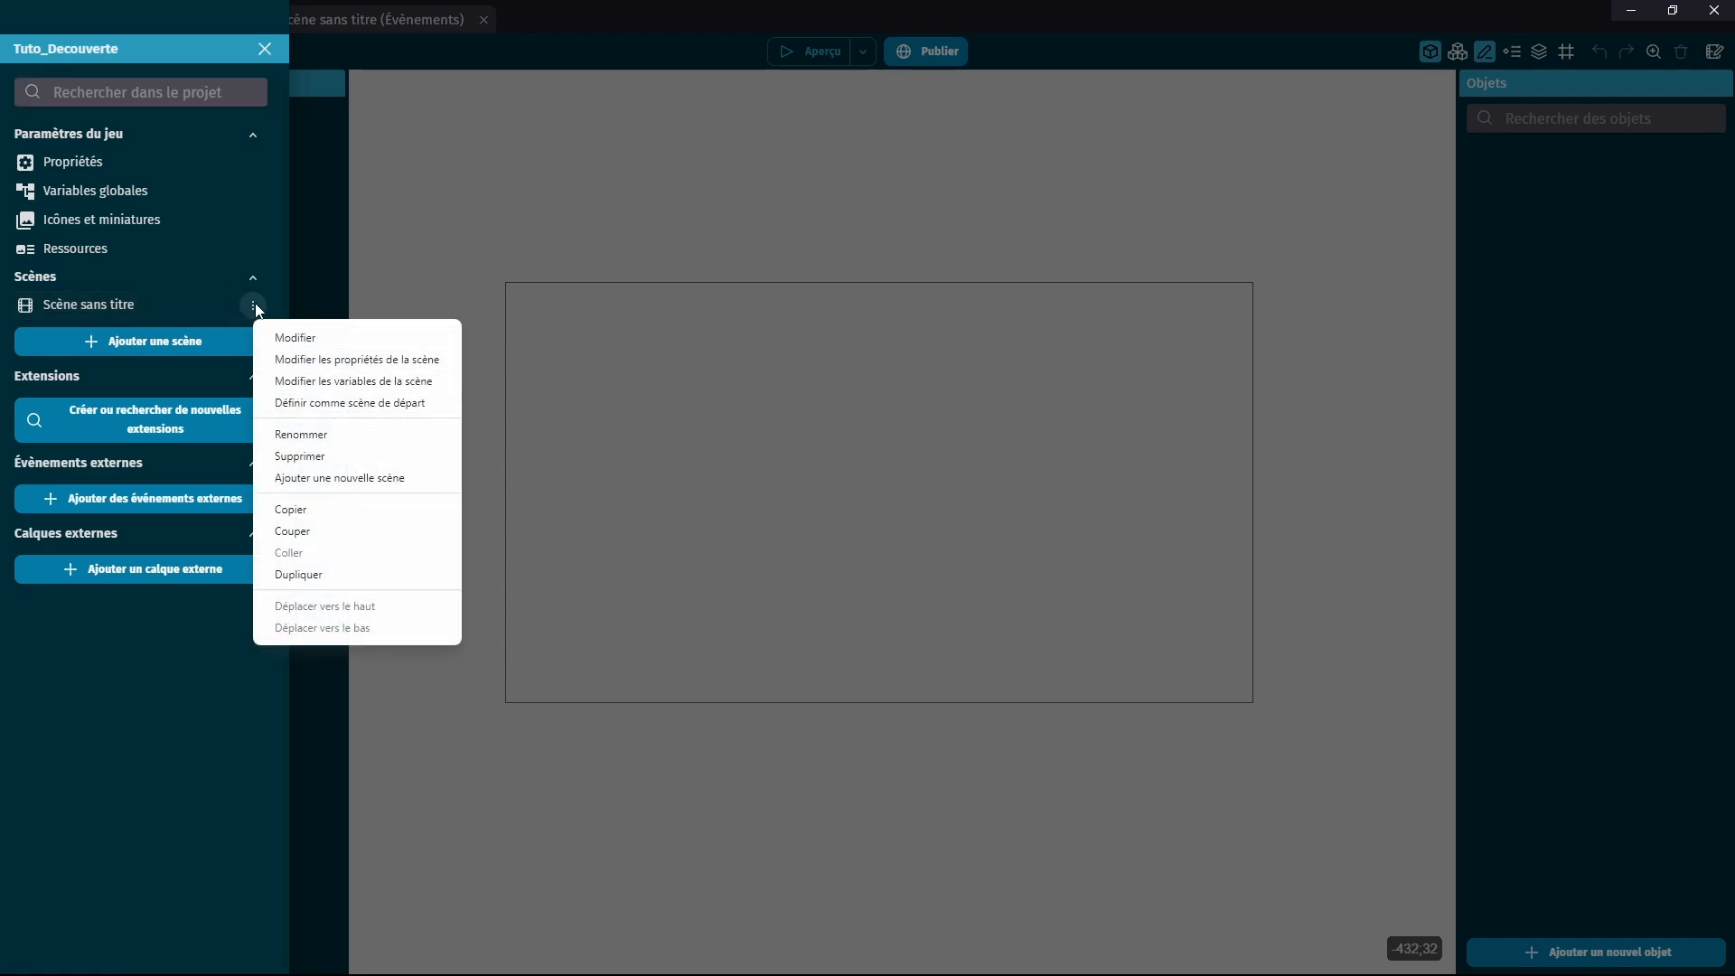
click(355, 435)
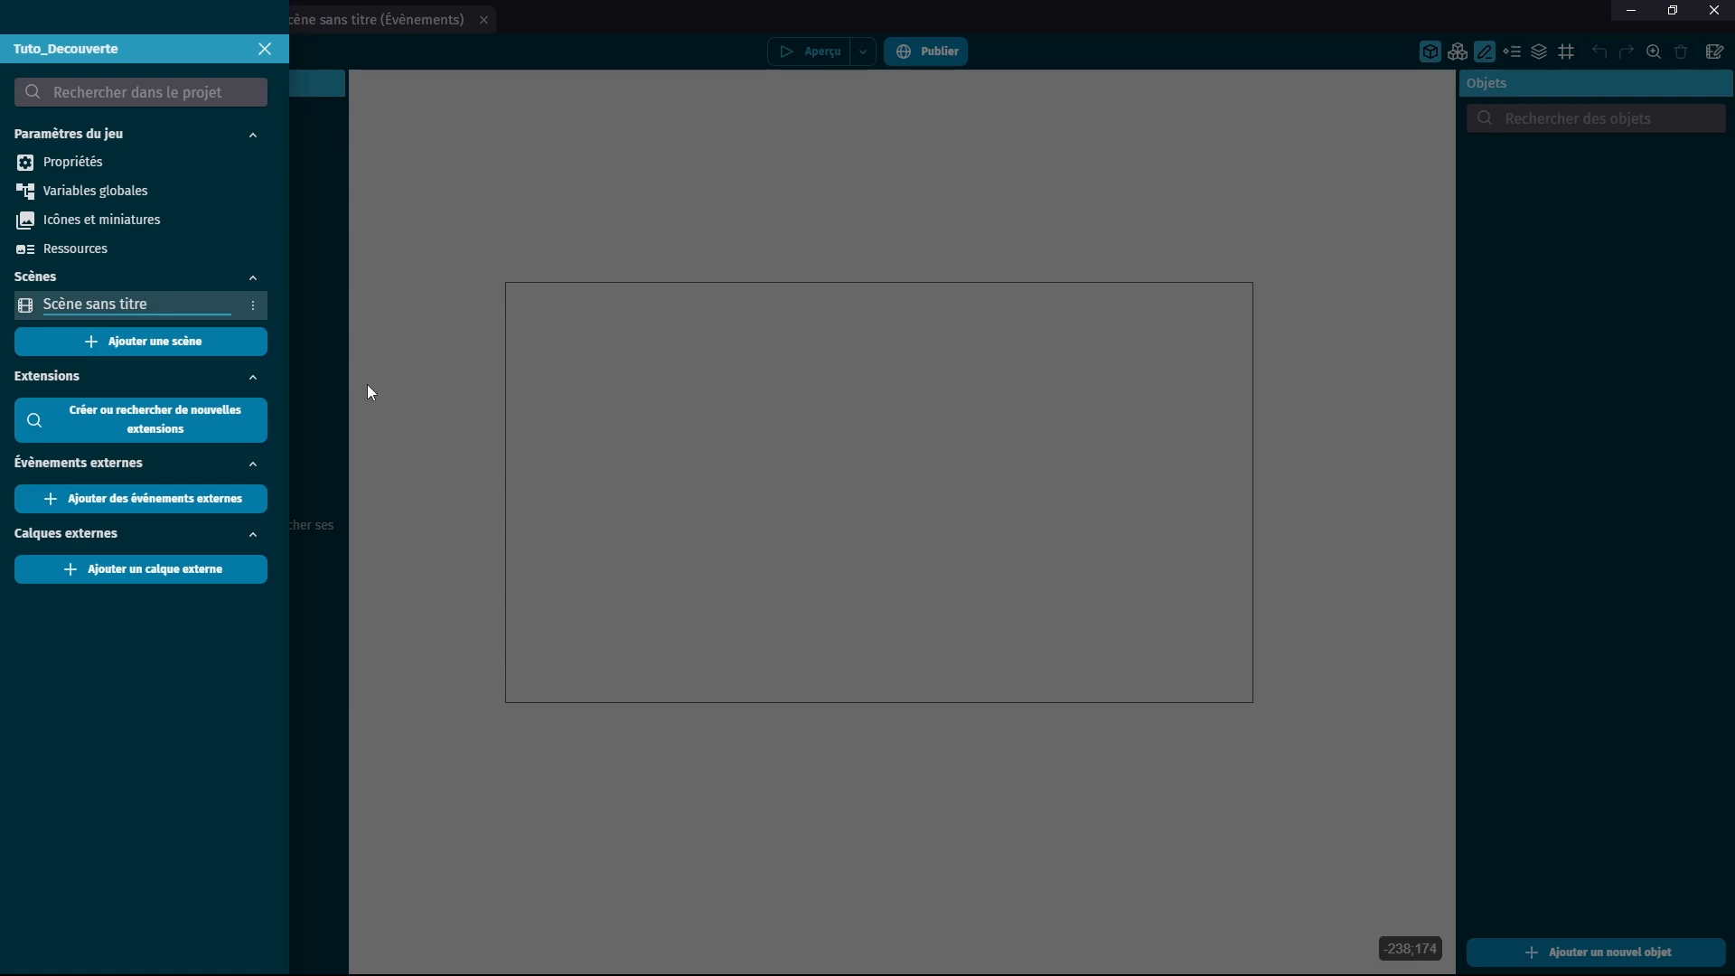
key(ctrl+a)
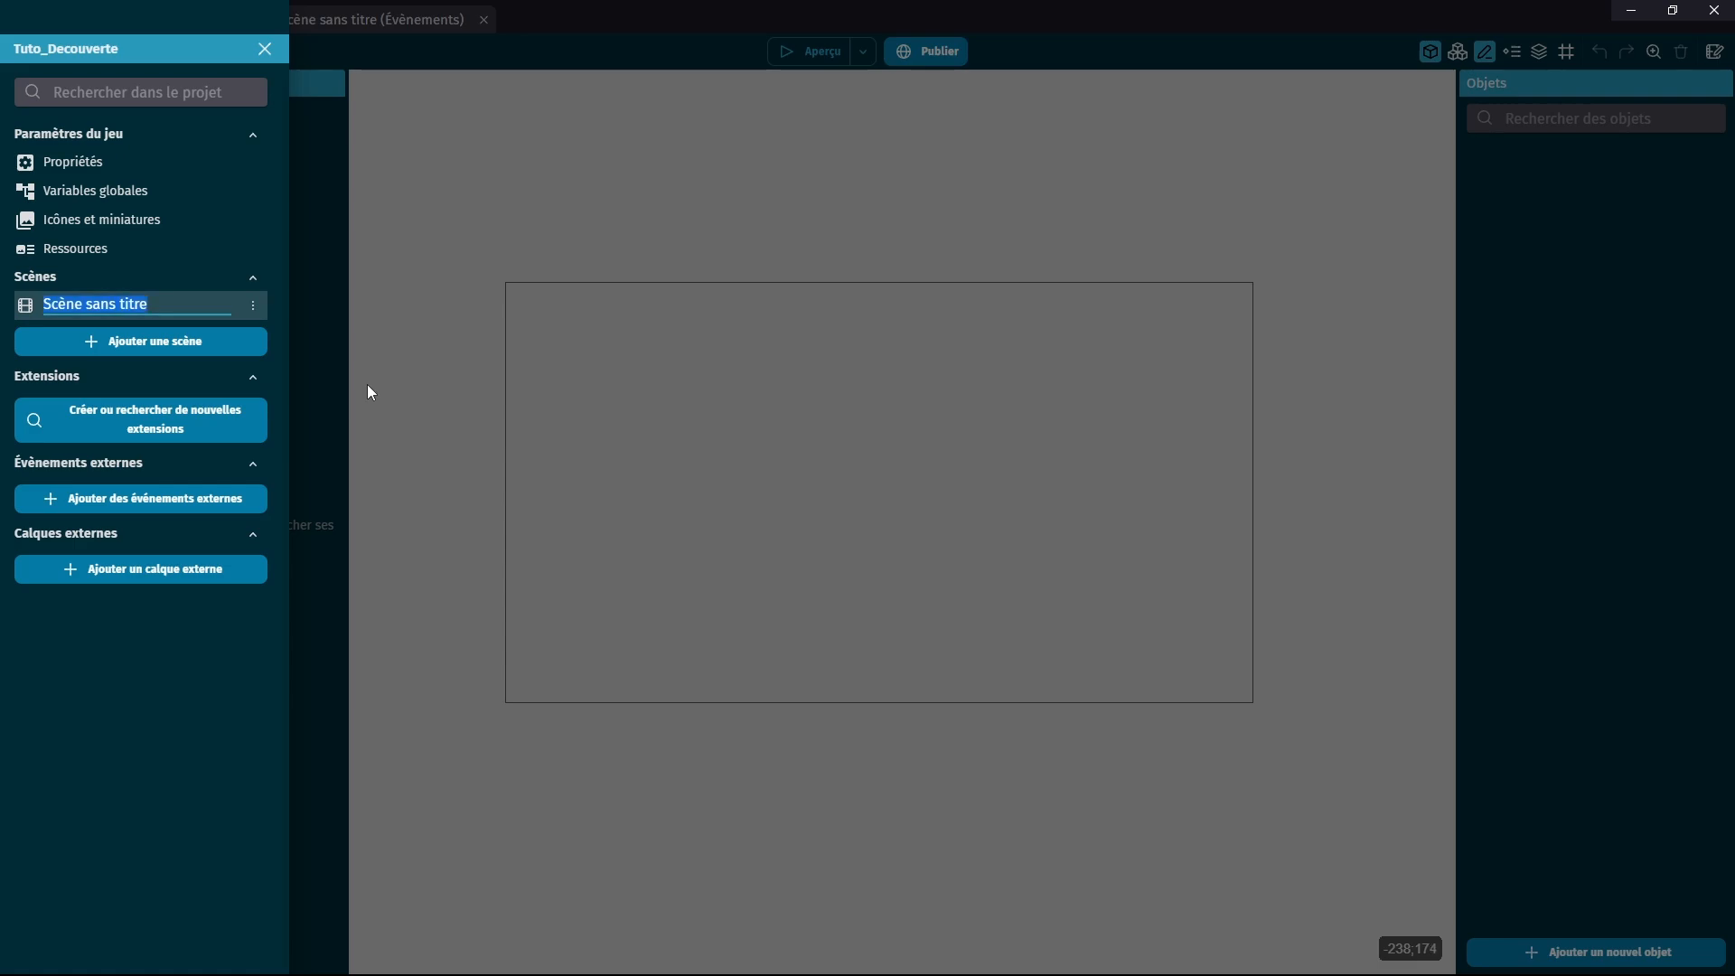
text(Jeu)
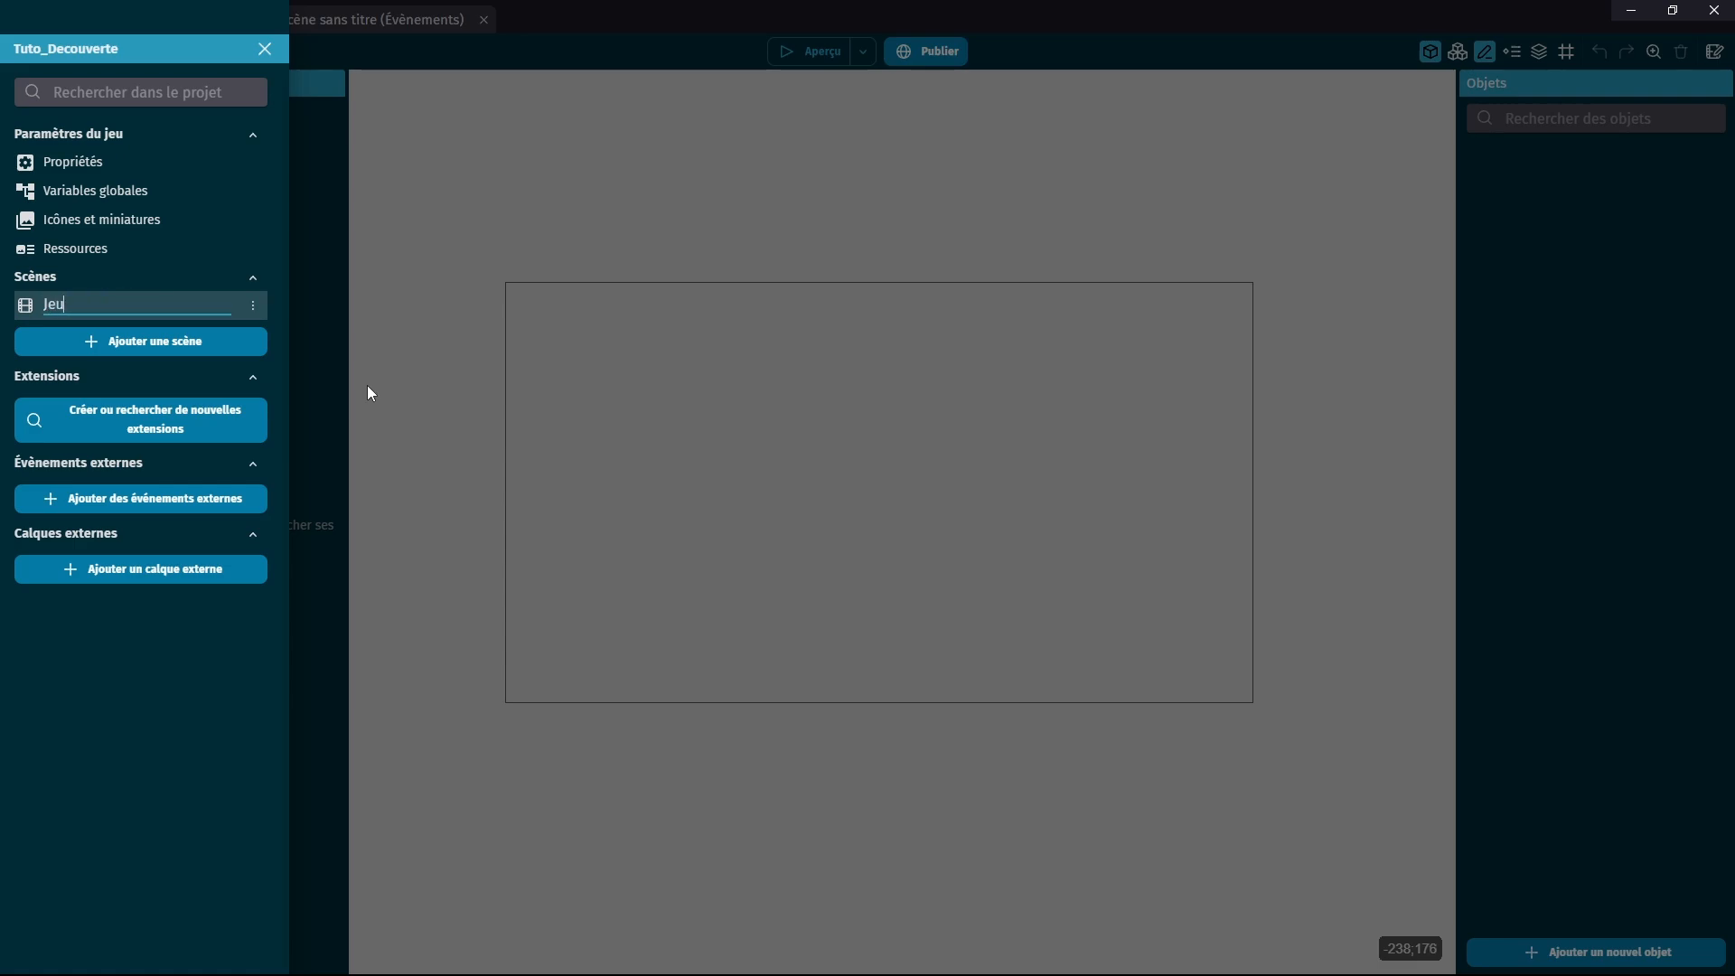
key(Return)
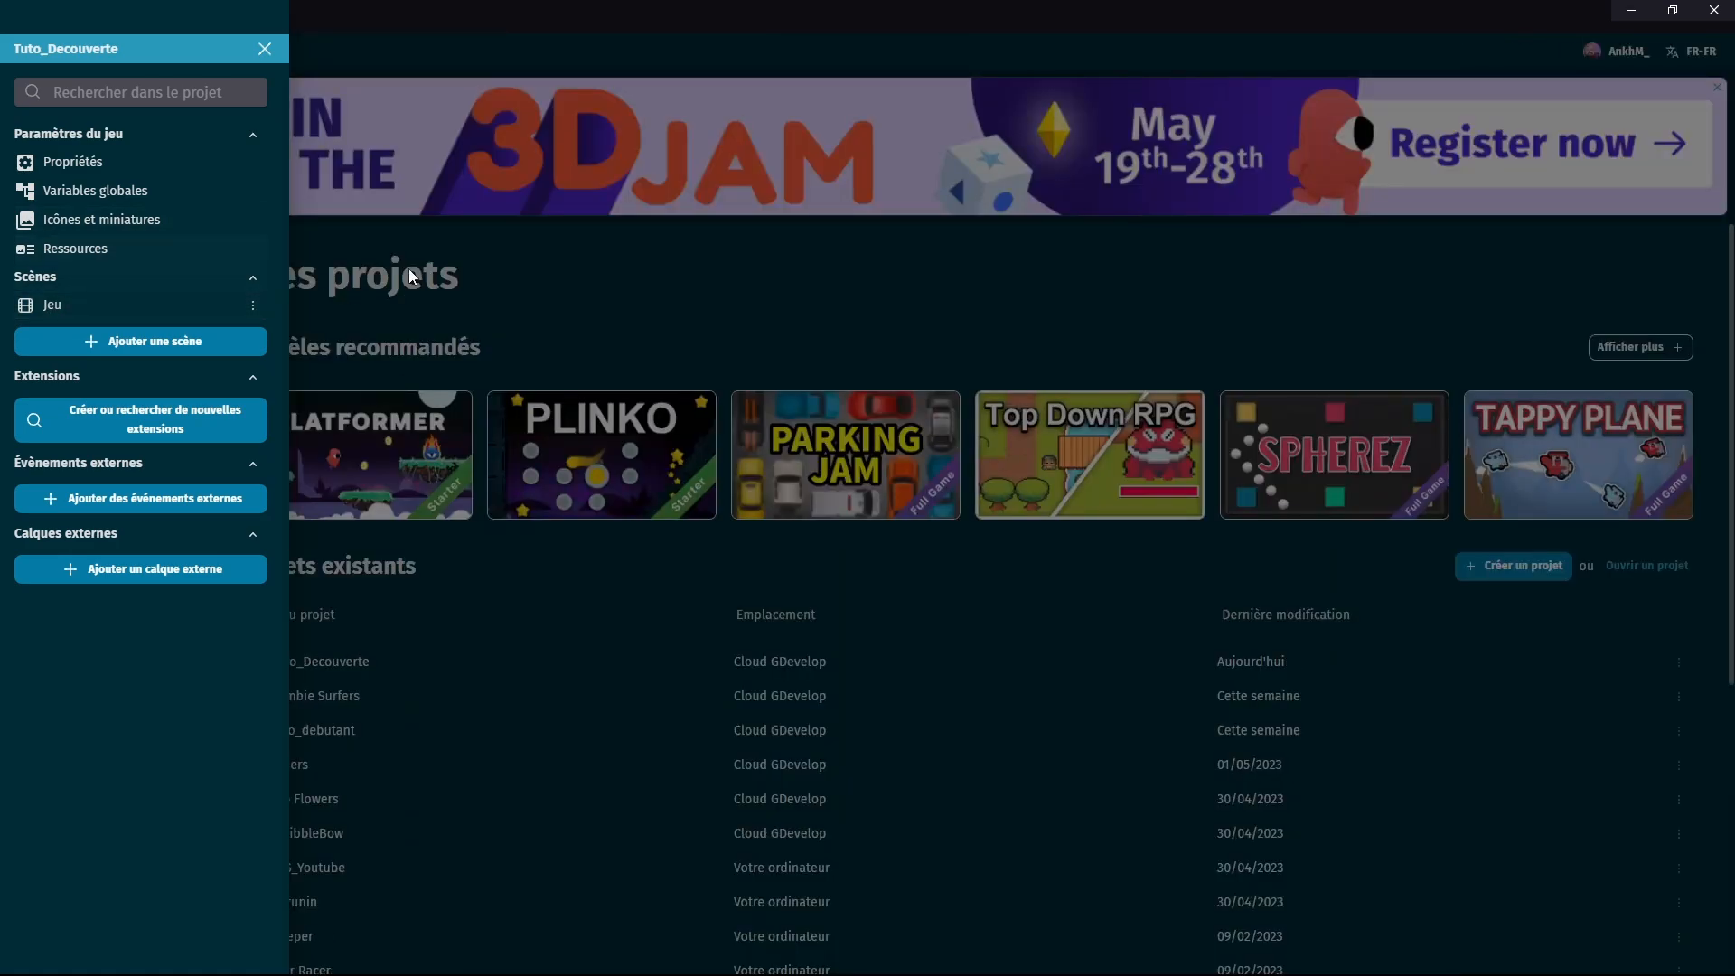
Reopen the Jeu scene, view its events sheet, and return to the scene editor.
click(74, 305)
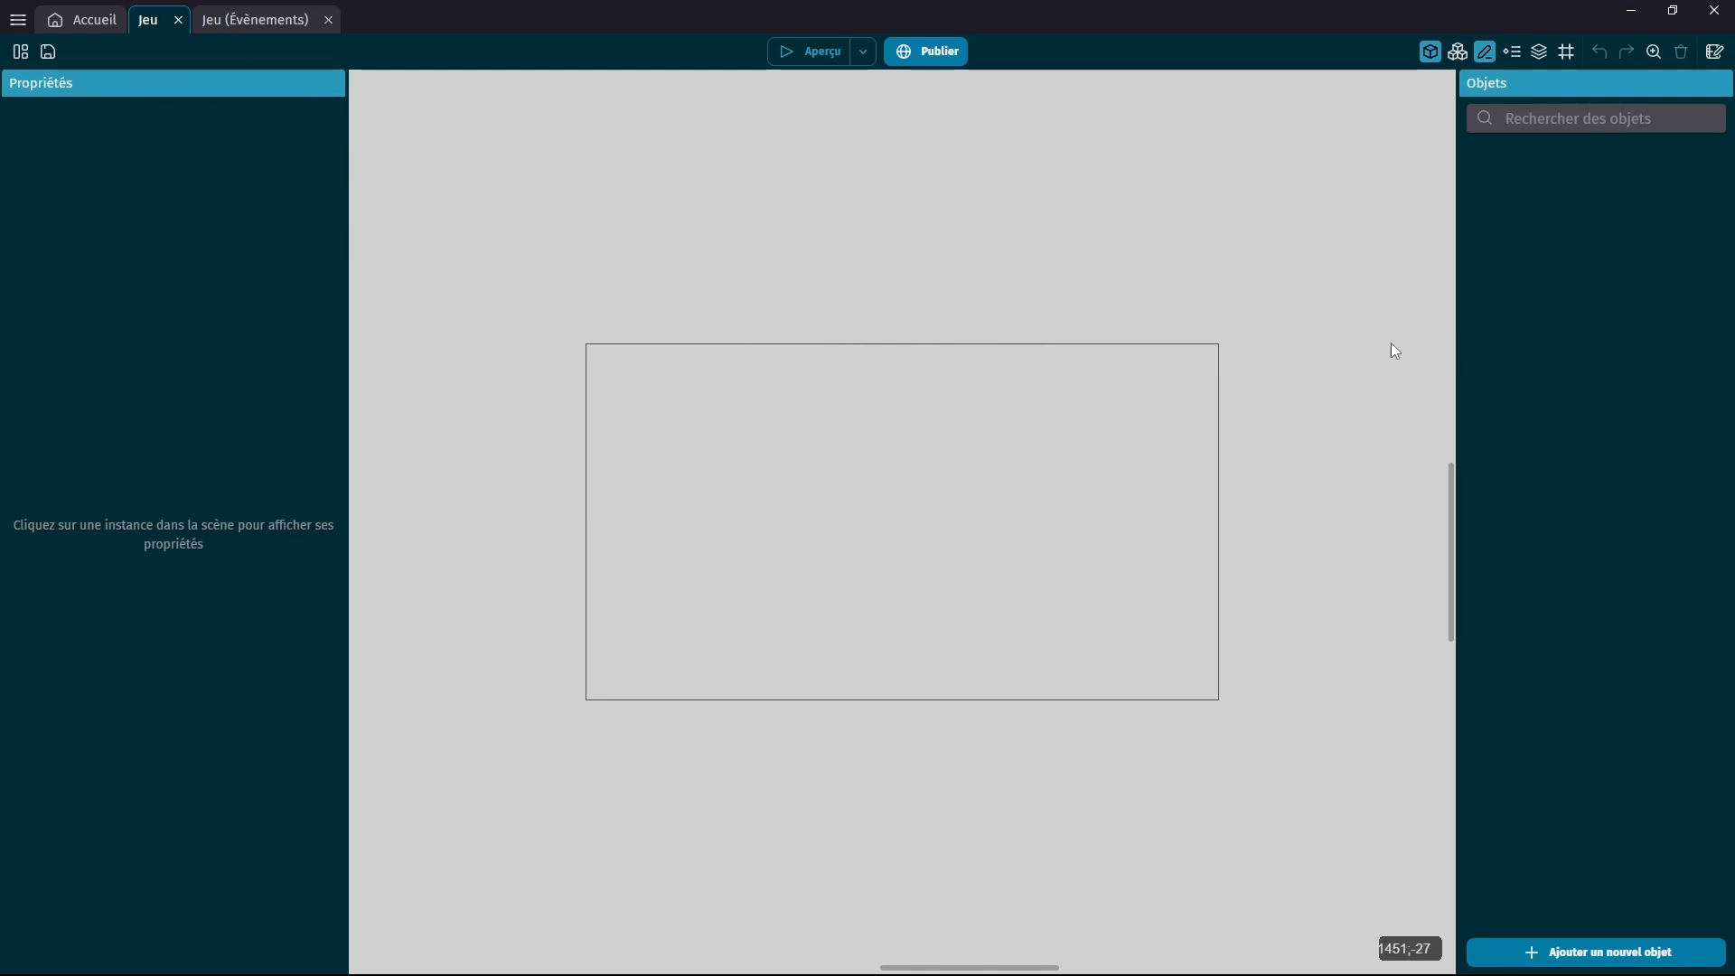
click(253, 20)
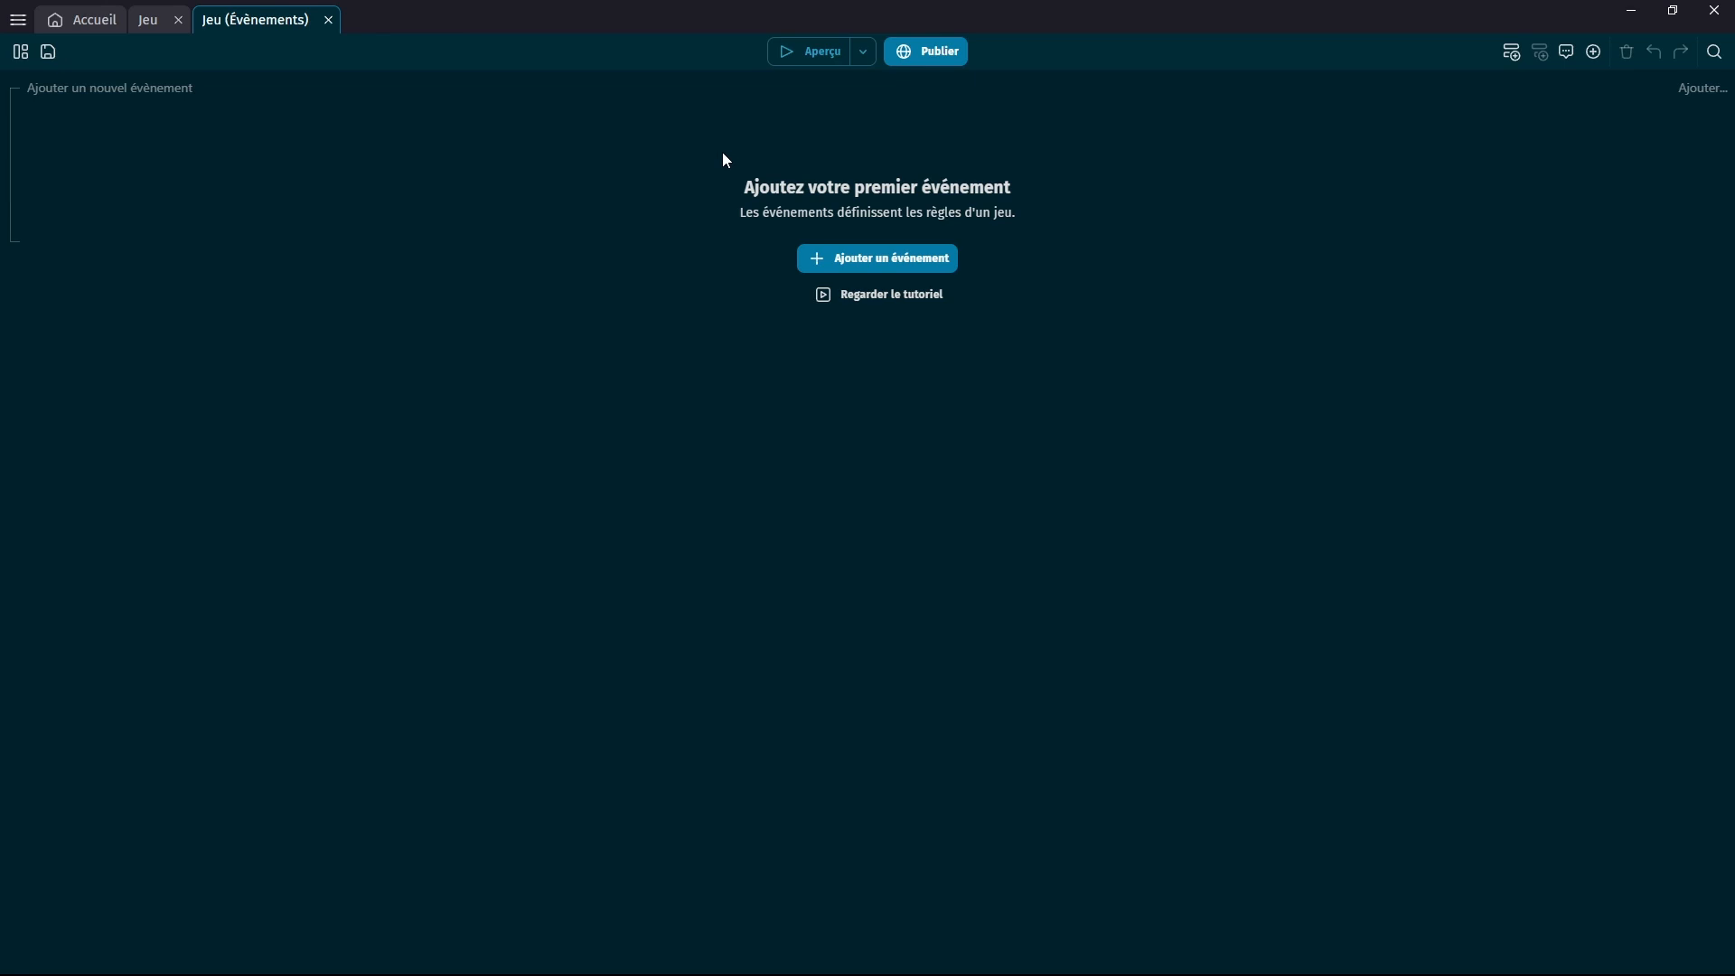
click(148, 19)
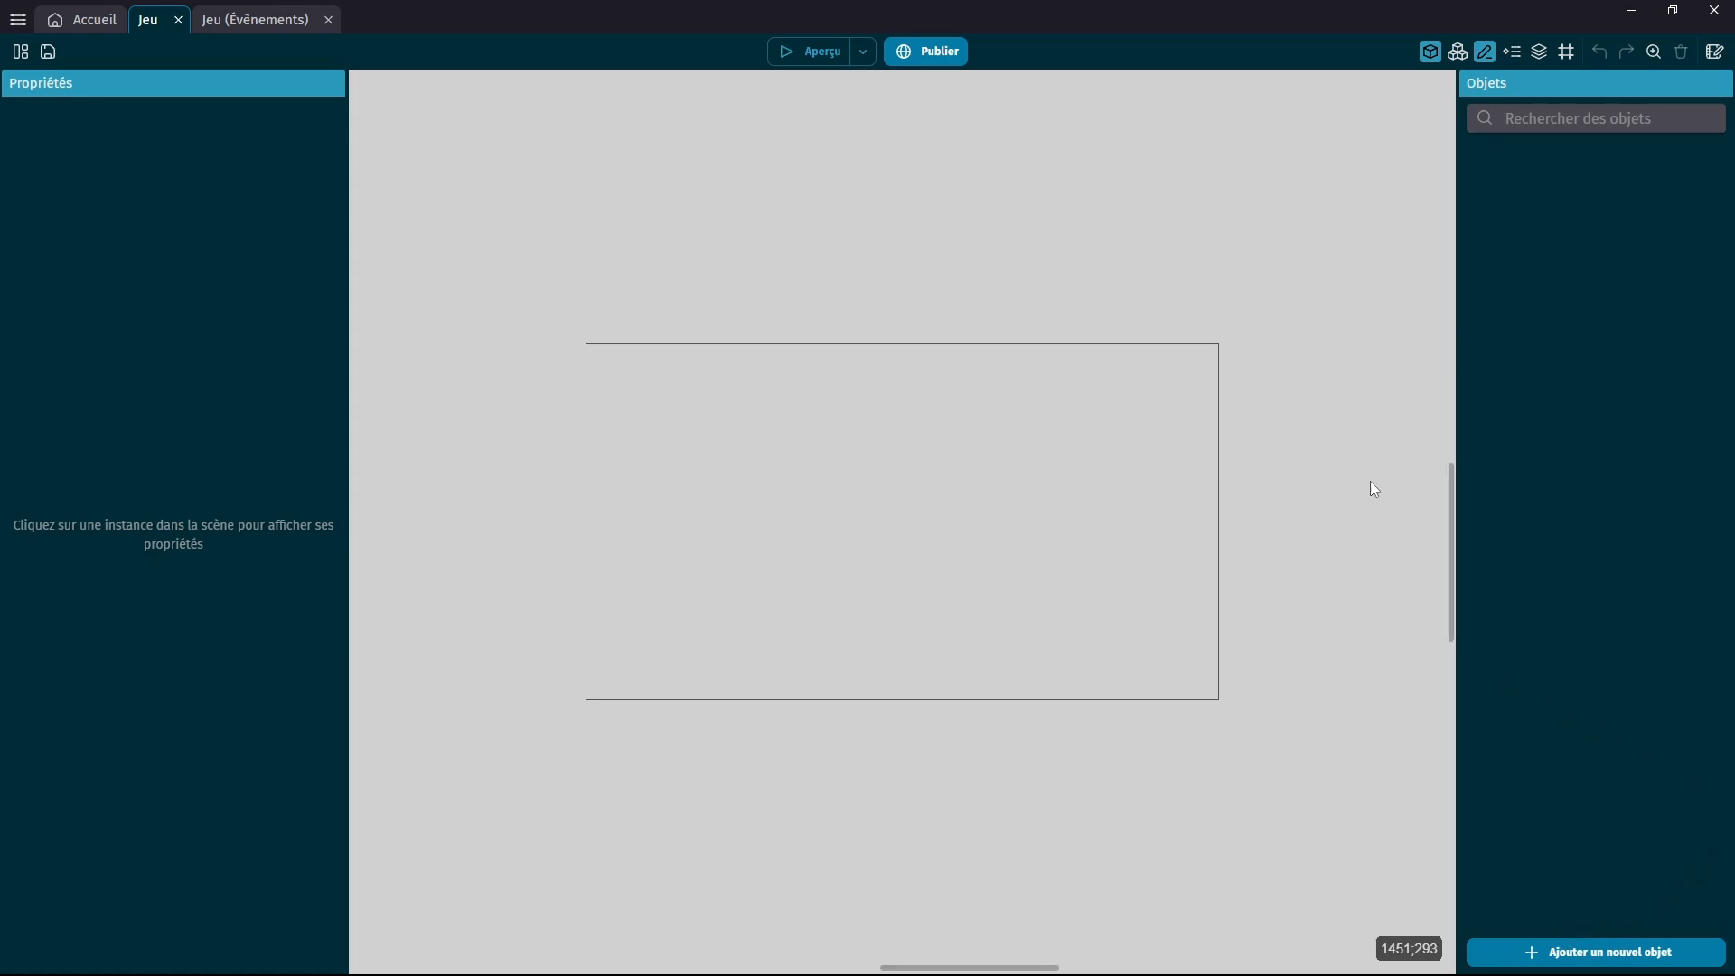
Start a new object and review the object types available for creating one from scratch, from Sprite to Dessinateur.
click(1572, 958)
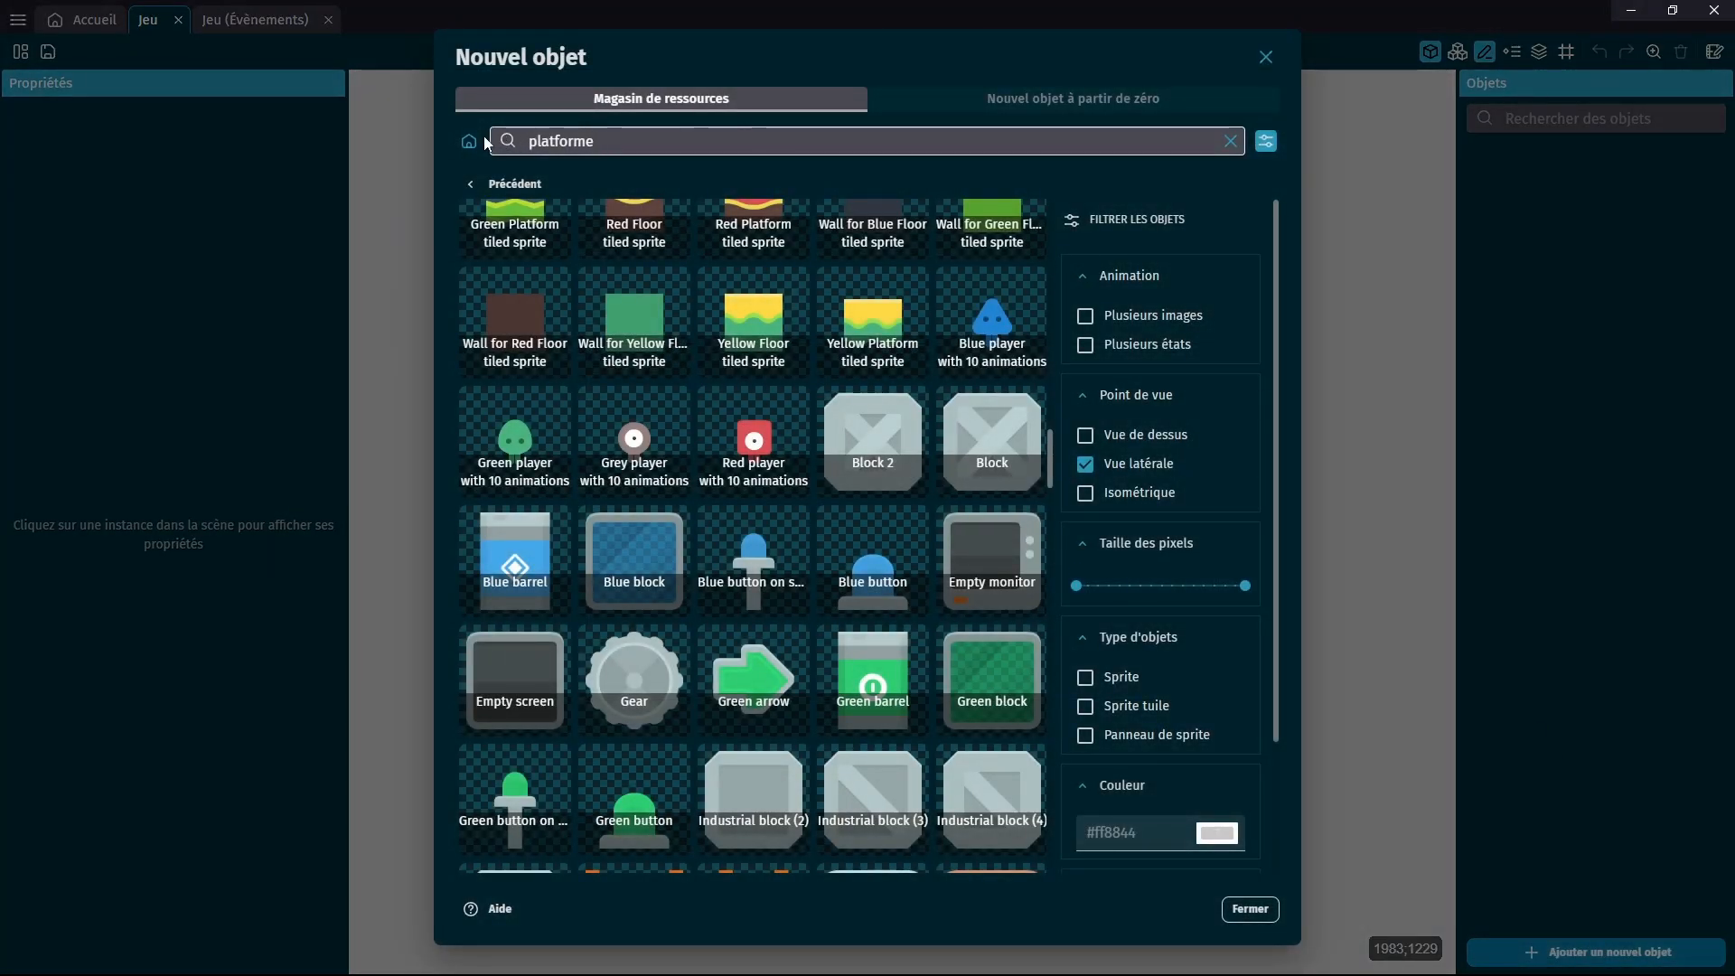
click(469, 141)
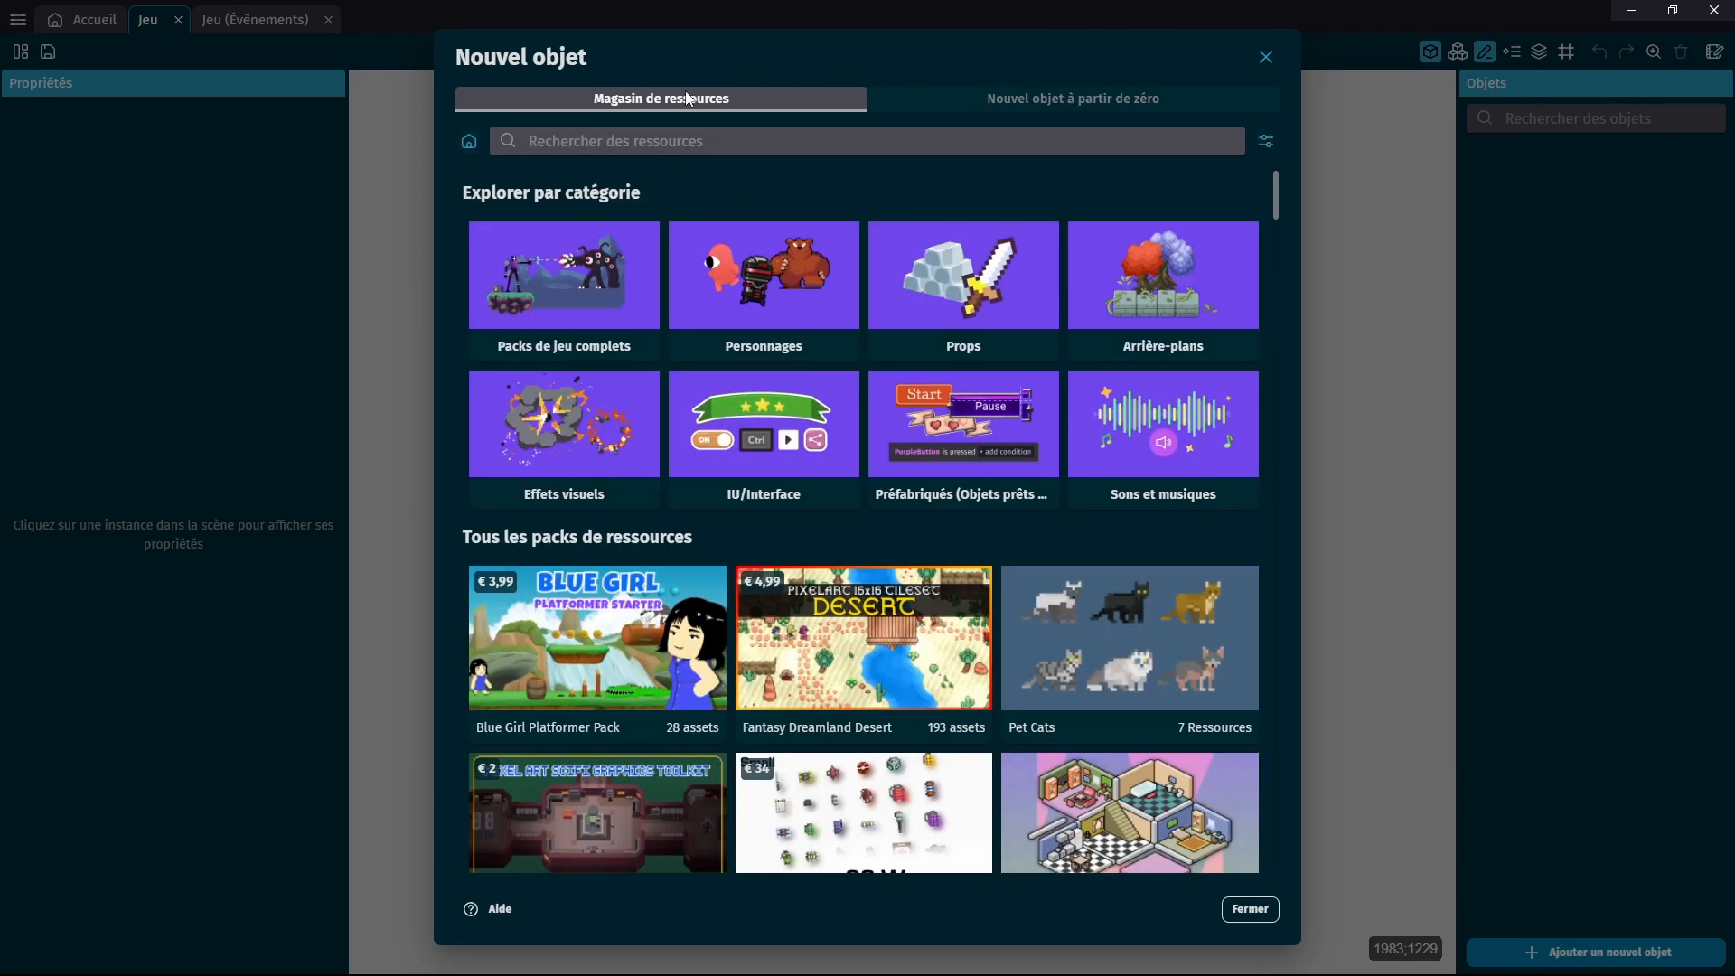
click(1043, 102)
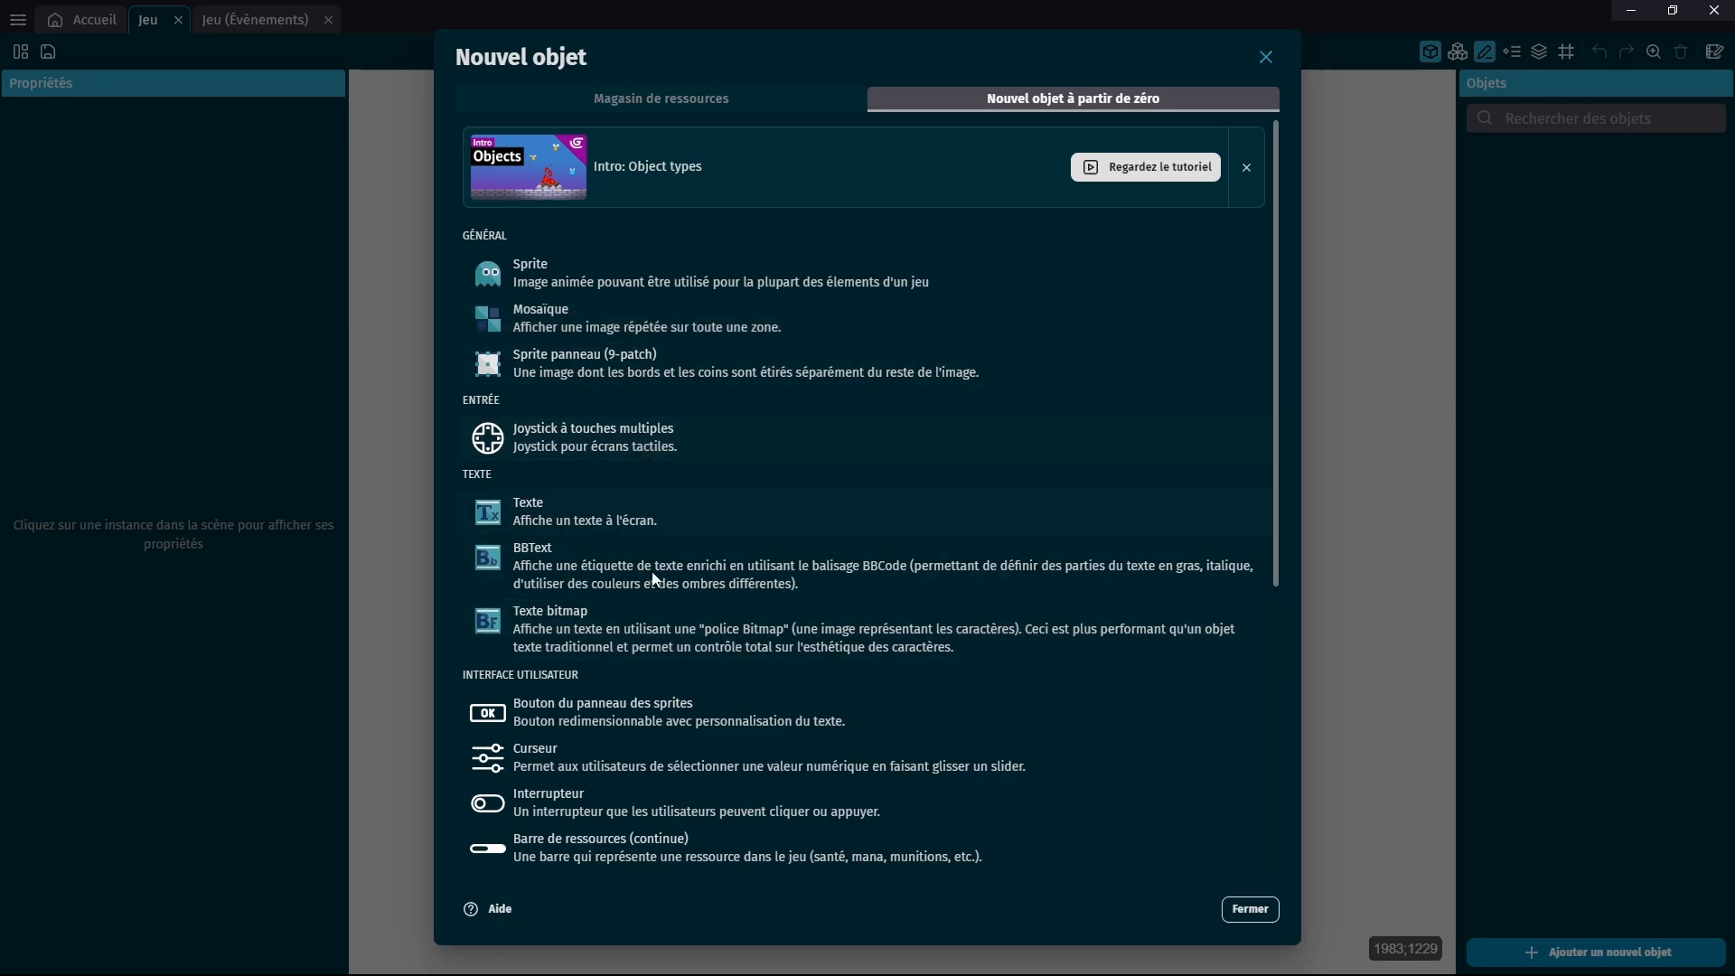
scroll(654, 578, down, 5)
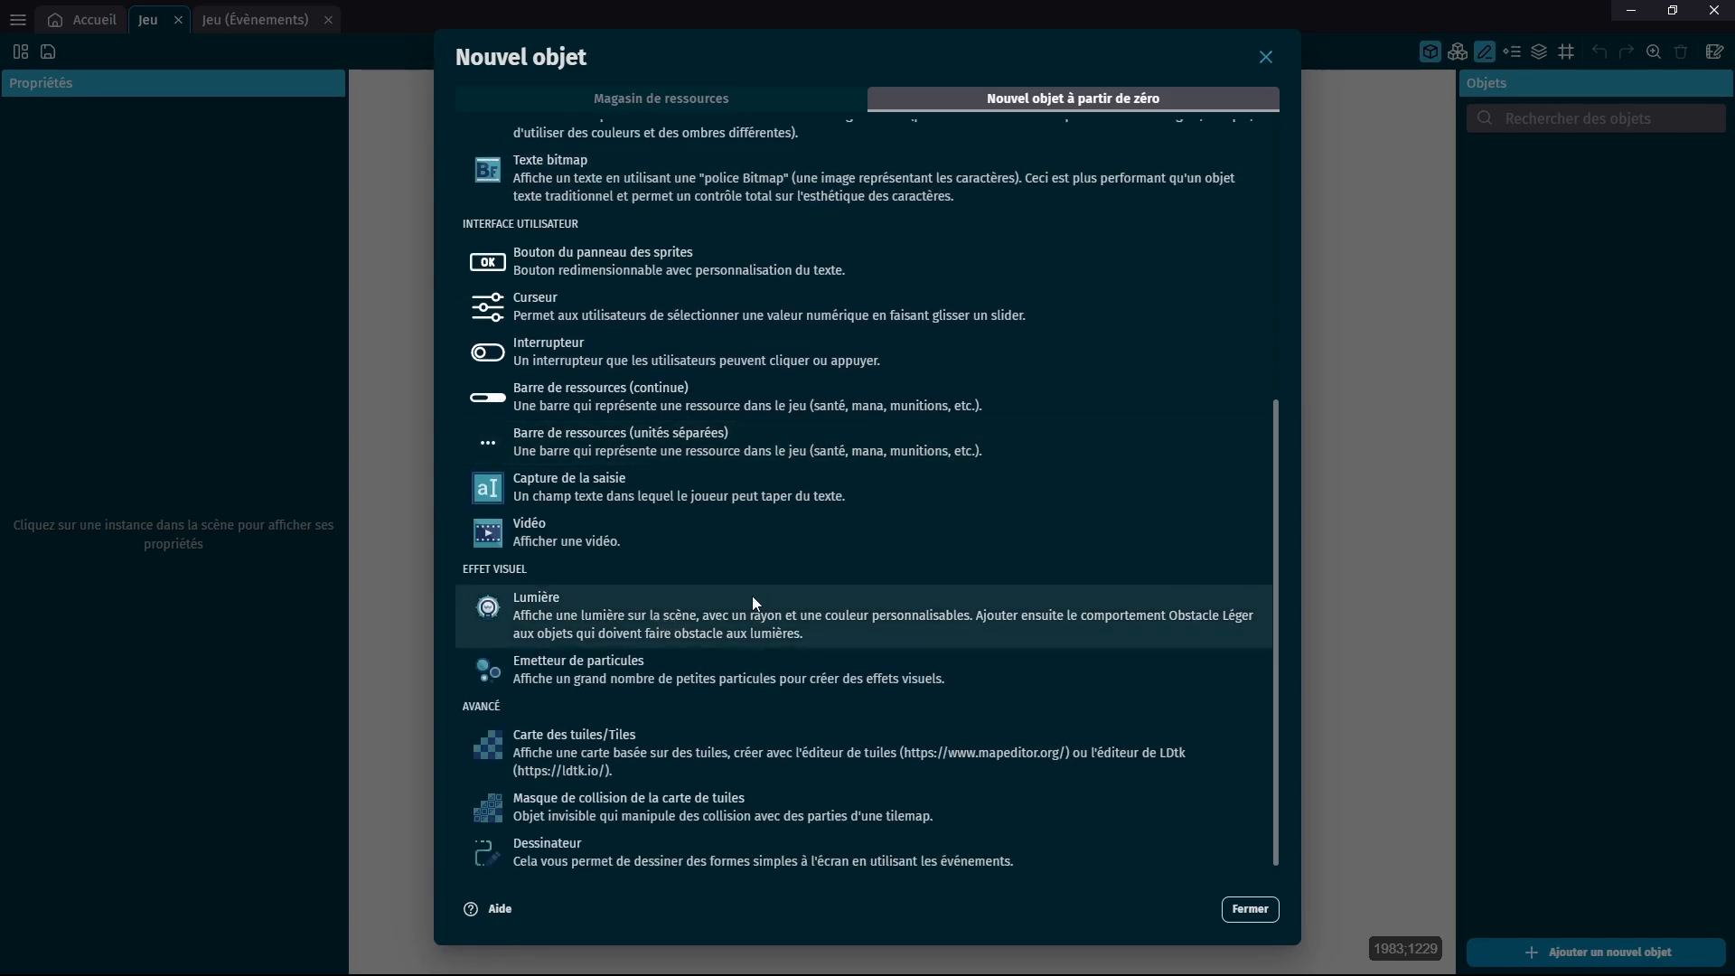
scroll(652, 755, down, 1)
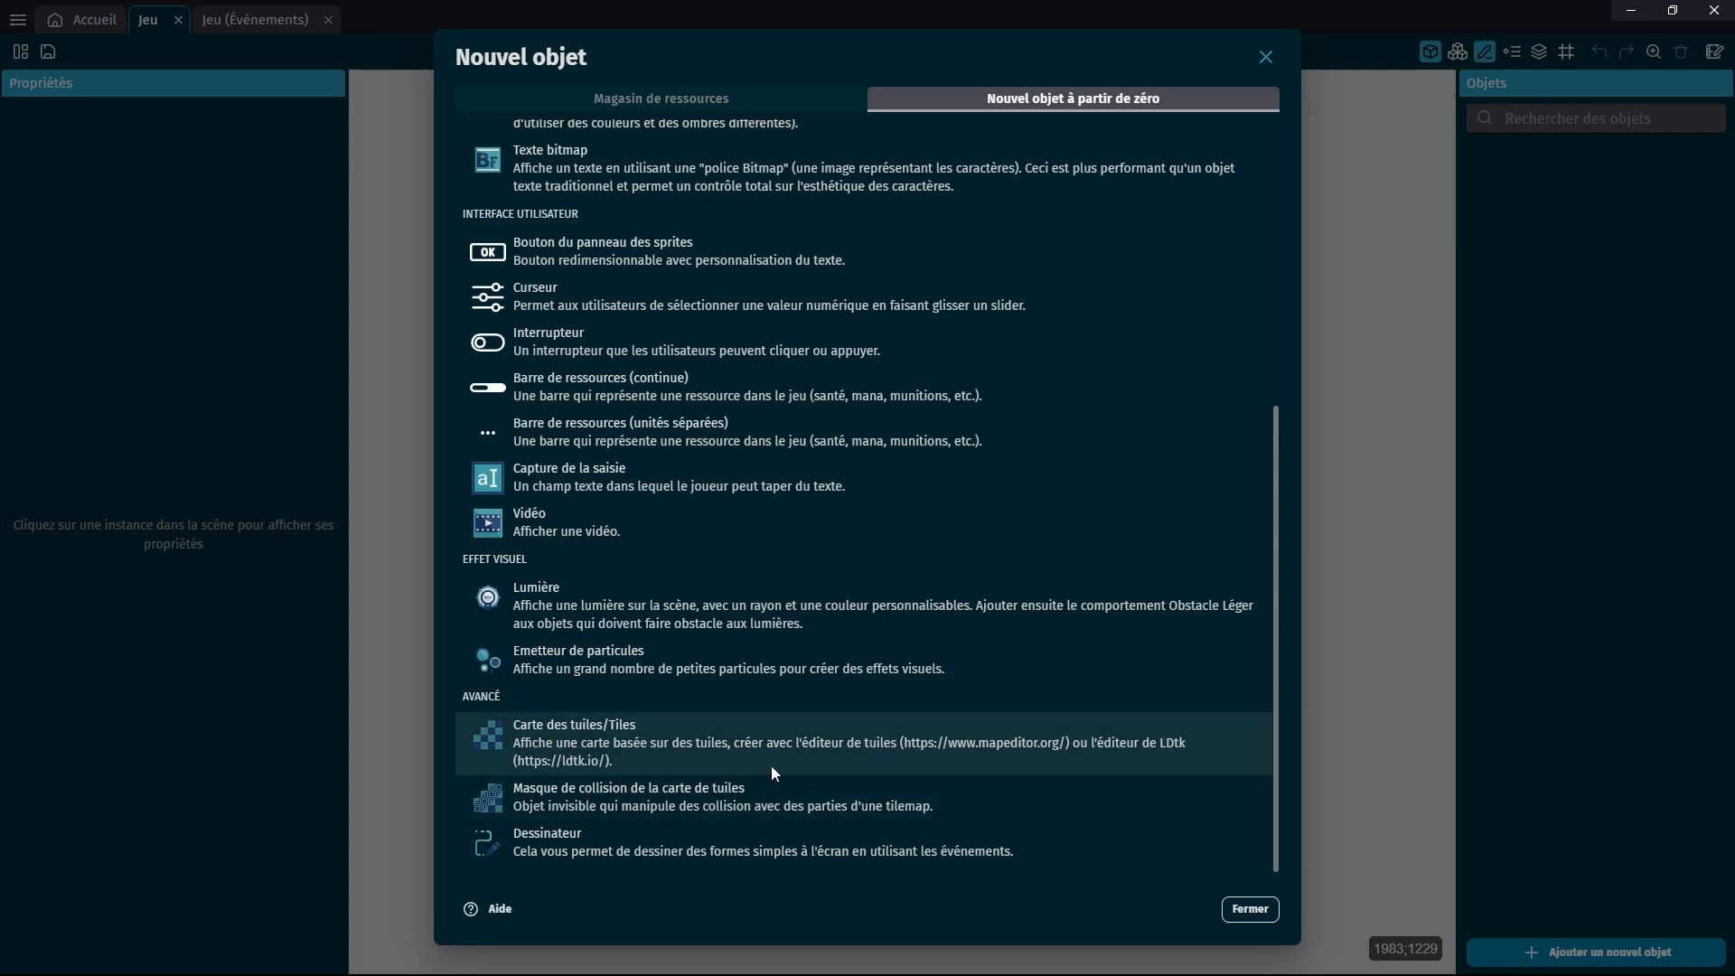
scroll(761, 779, up, 5)
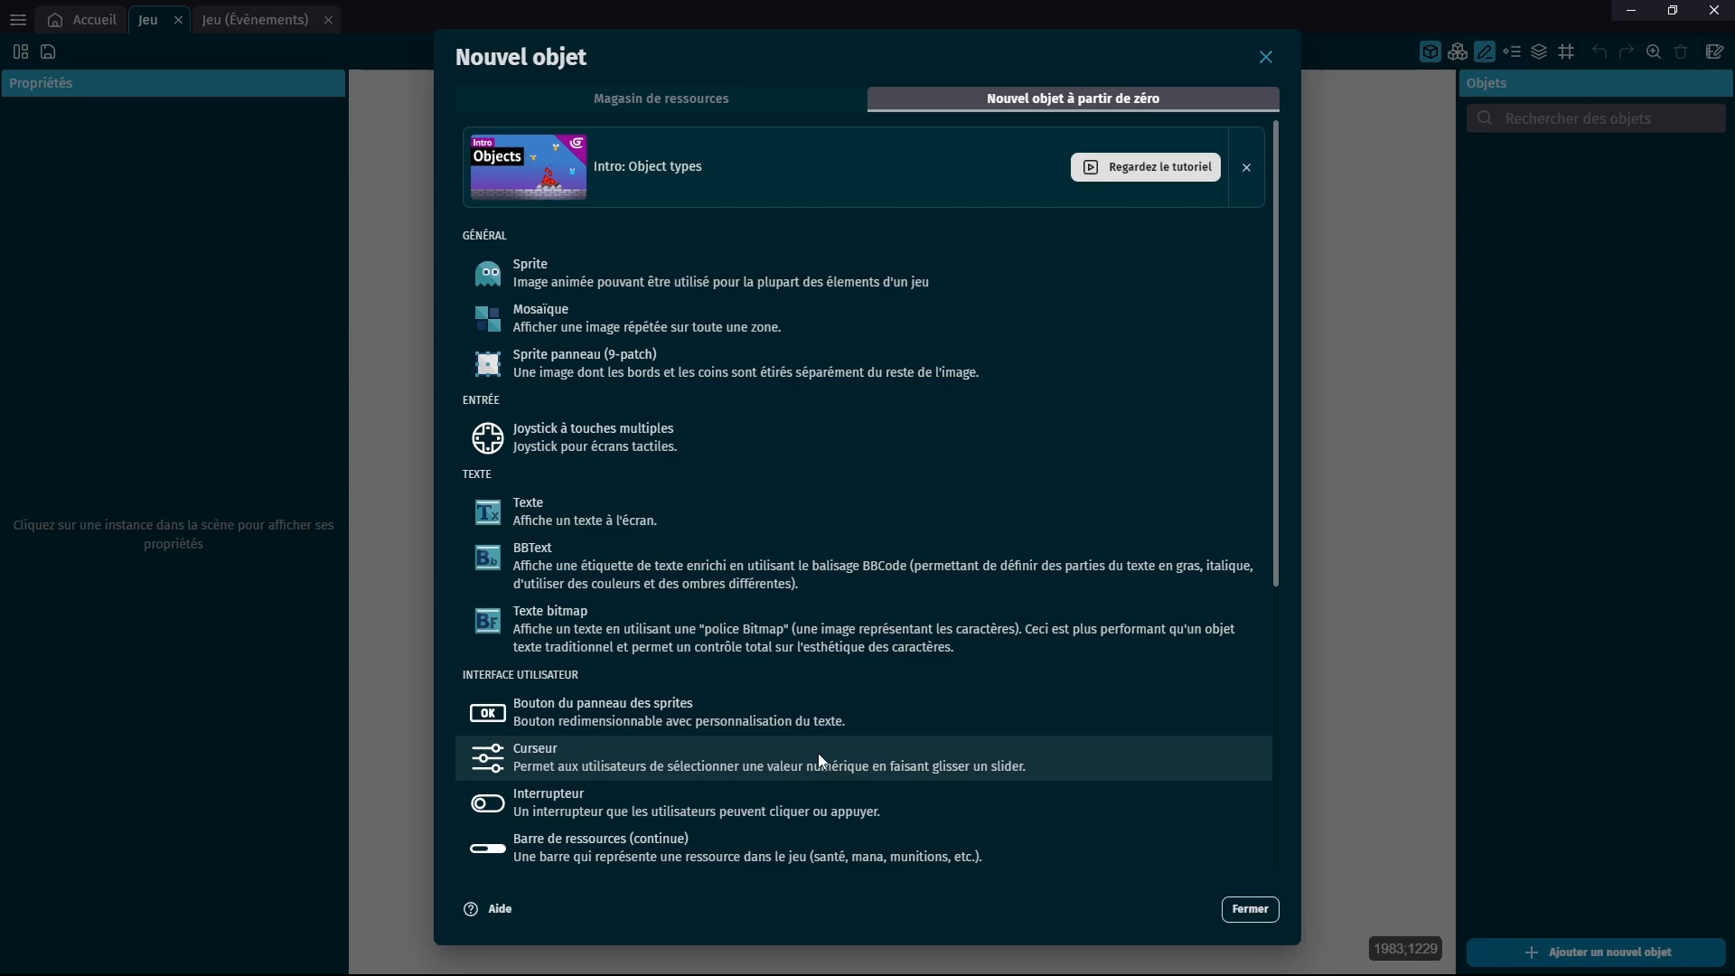
scroll(837, 757, down, 3)
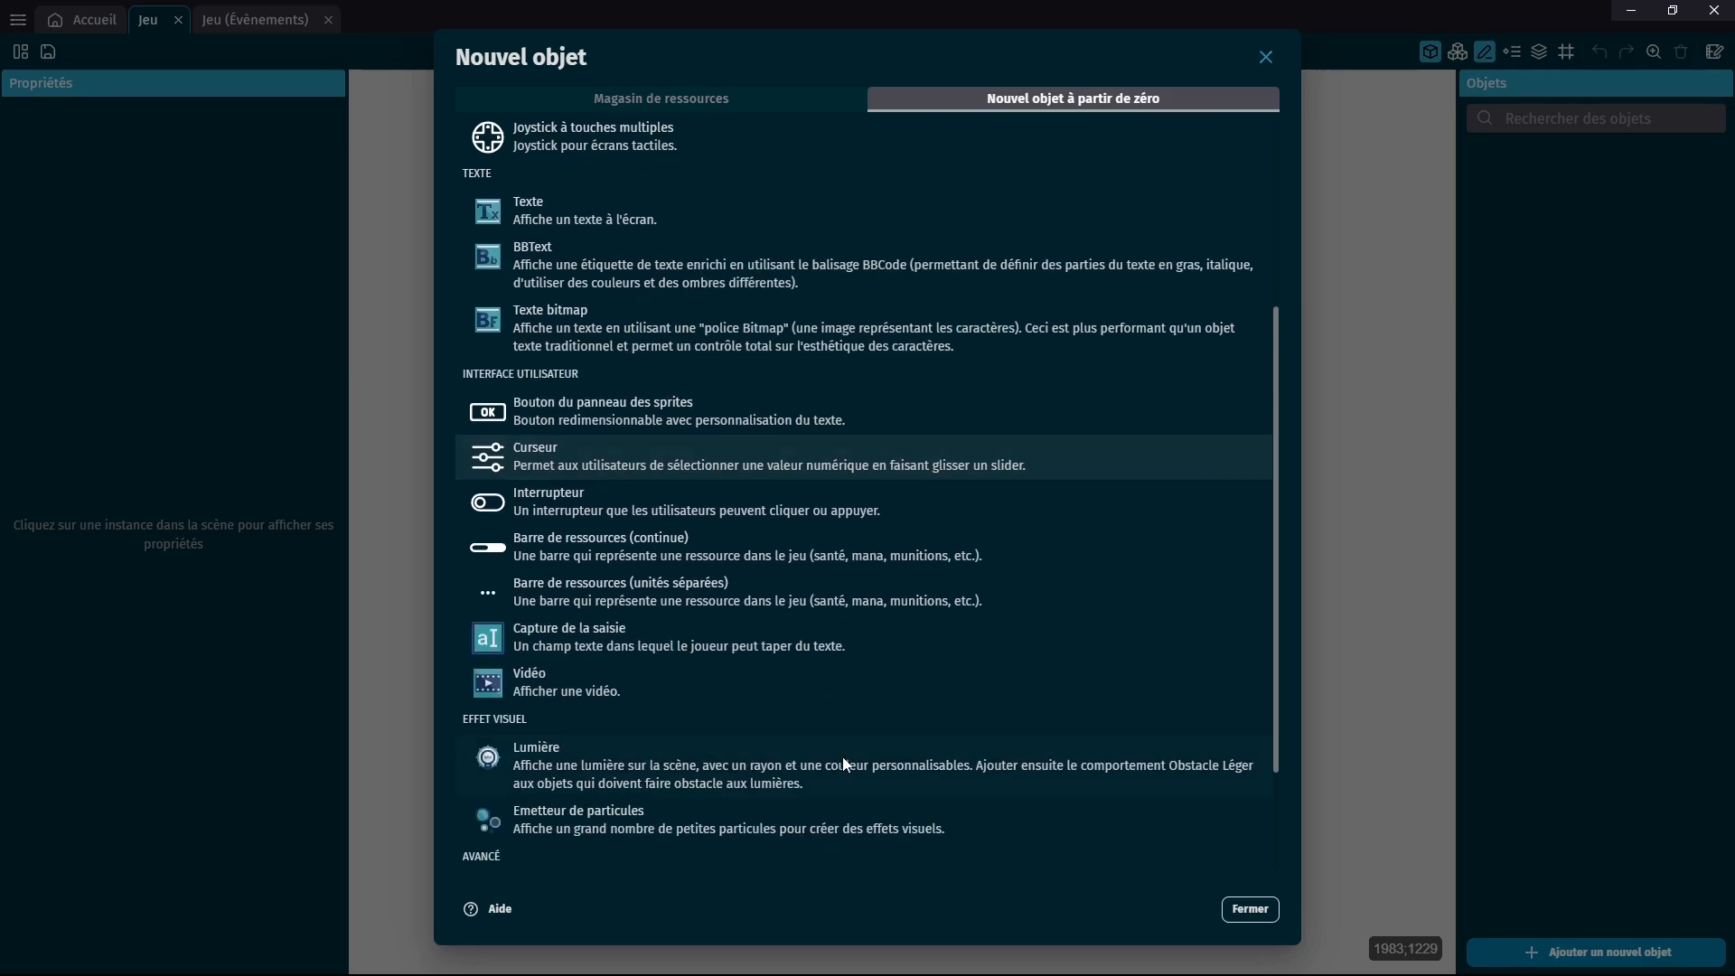
scroll(723, 777, down, 2)
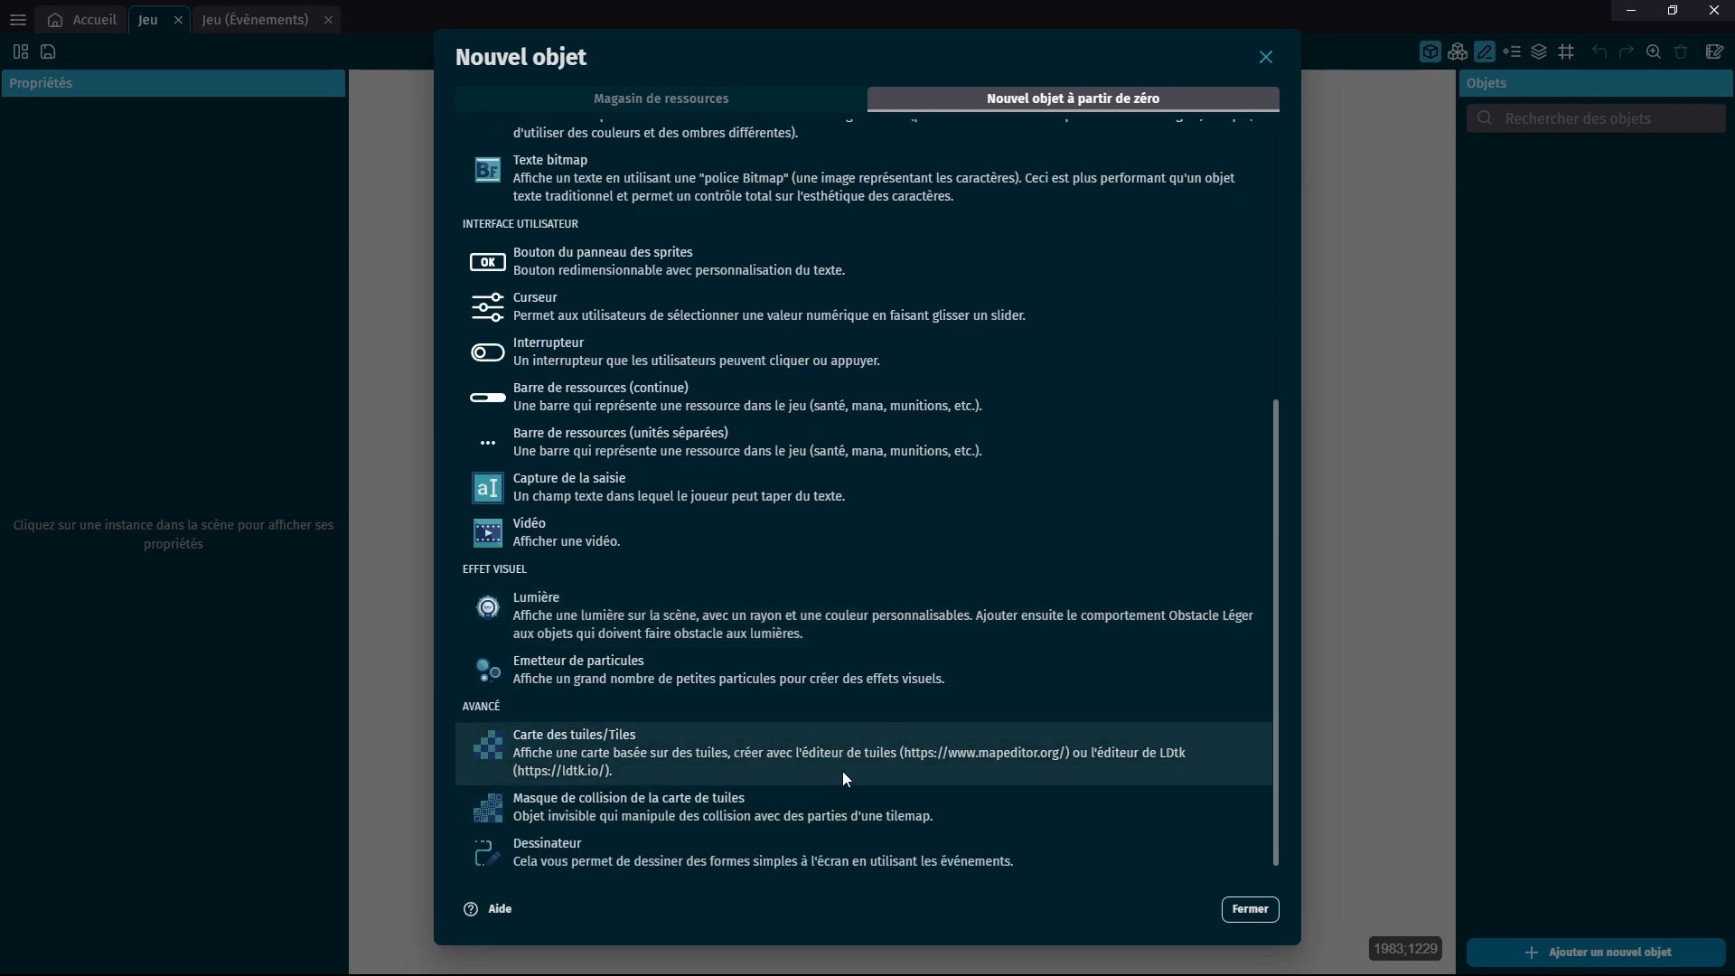
scroll(839, 761, up, 5)
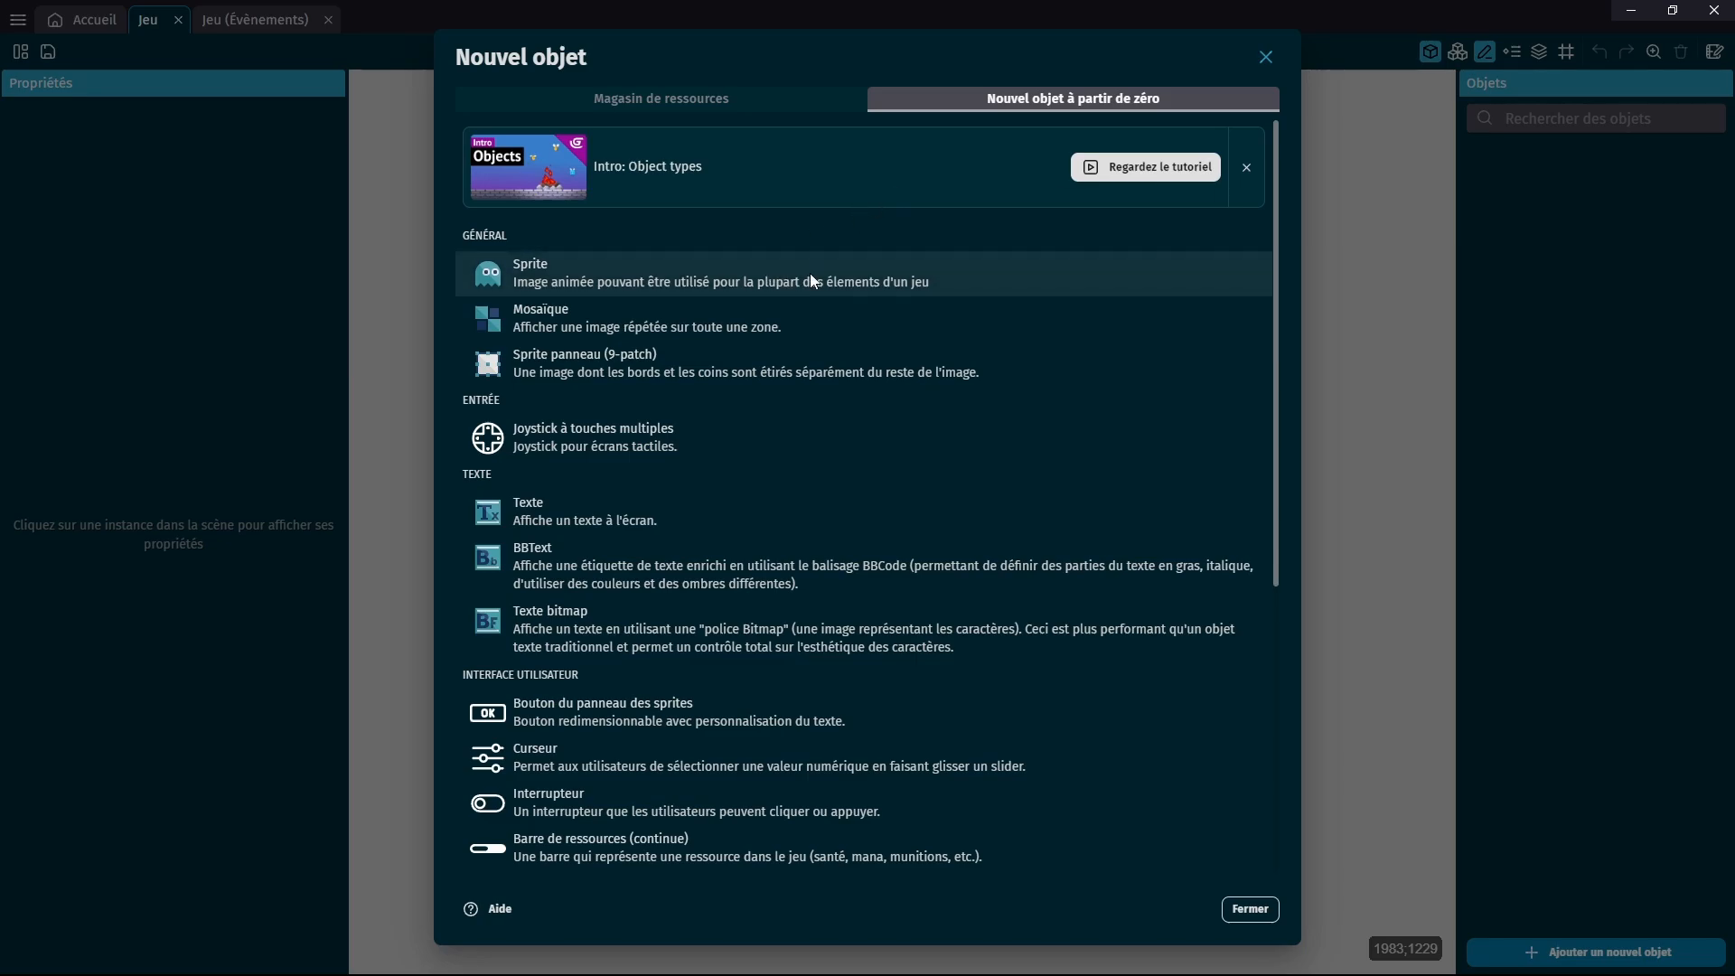
Browse the asset store's categories and its paid and free resource packs as far as Multitouch joysticks.
click(697, 95)
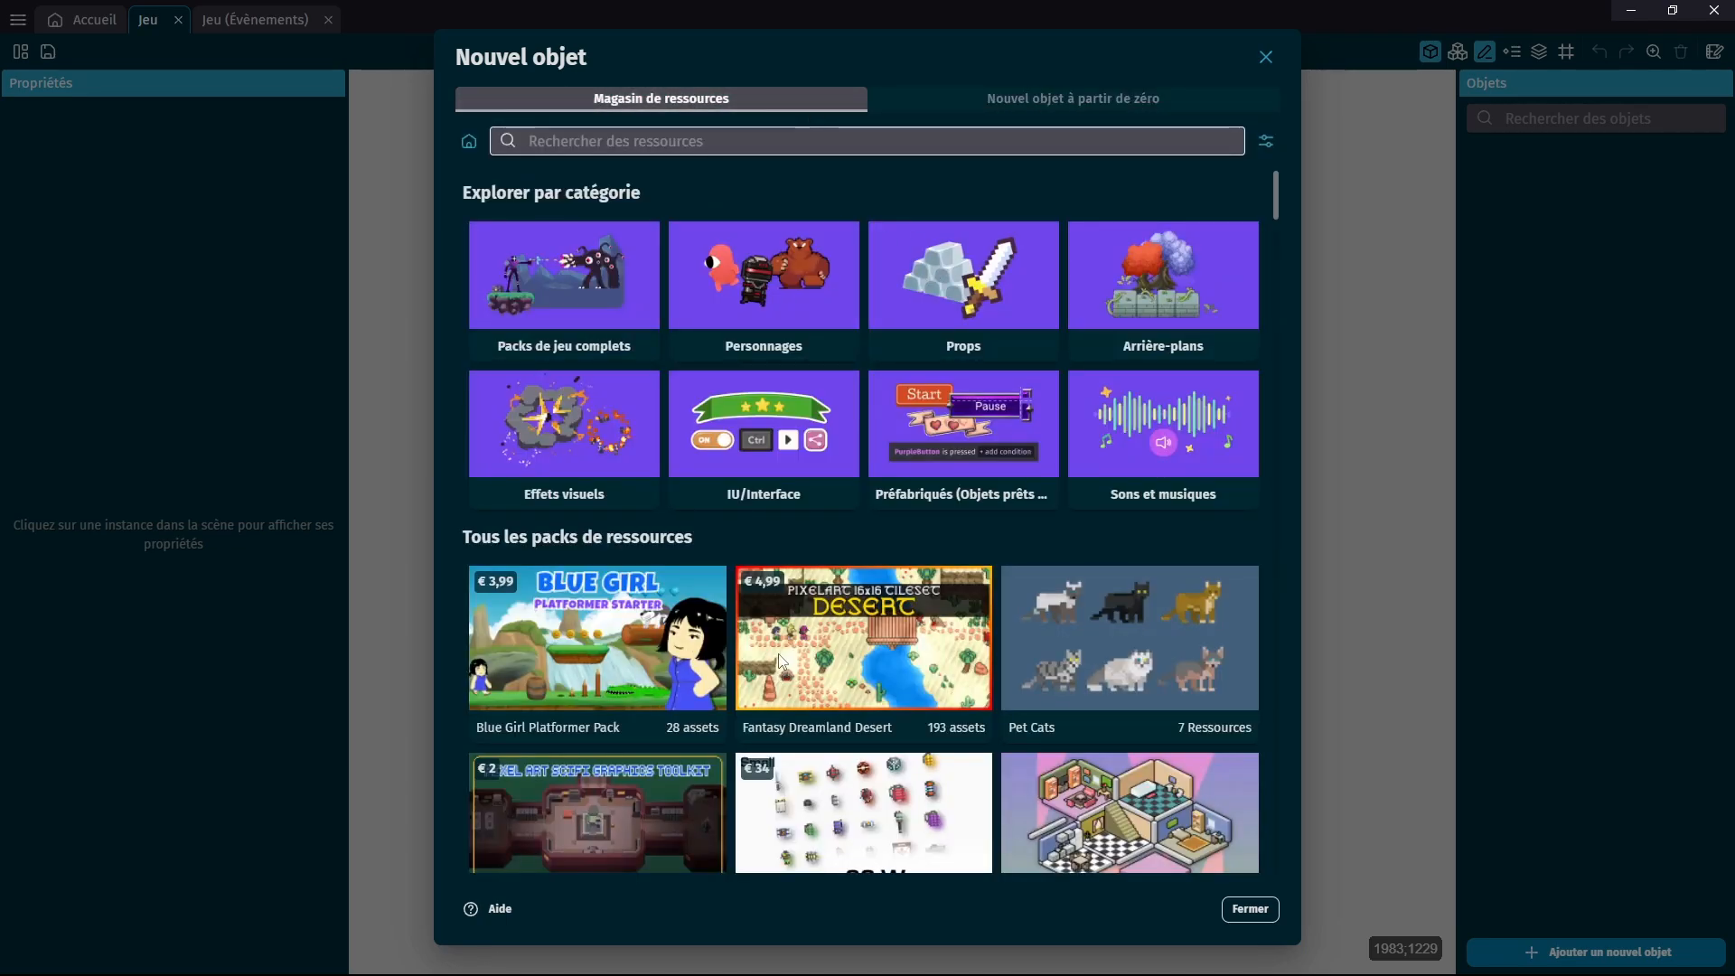
scroll(1167, 609, down, 2)
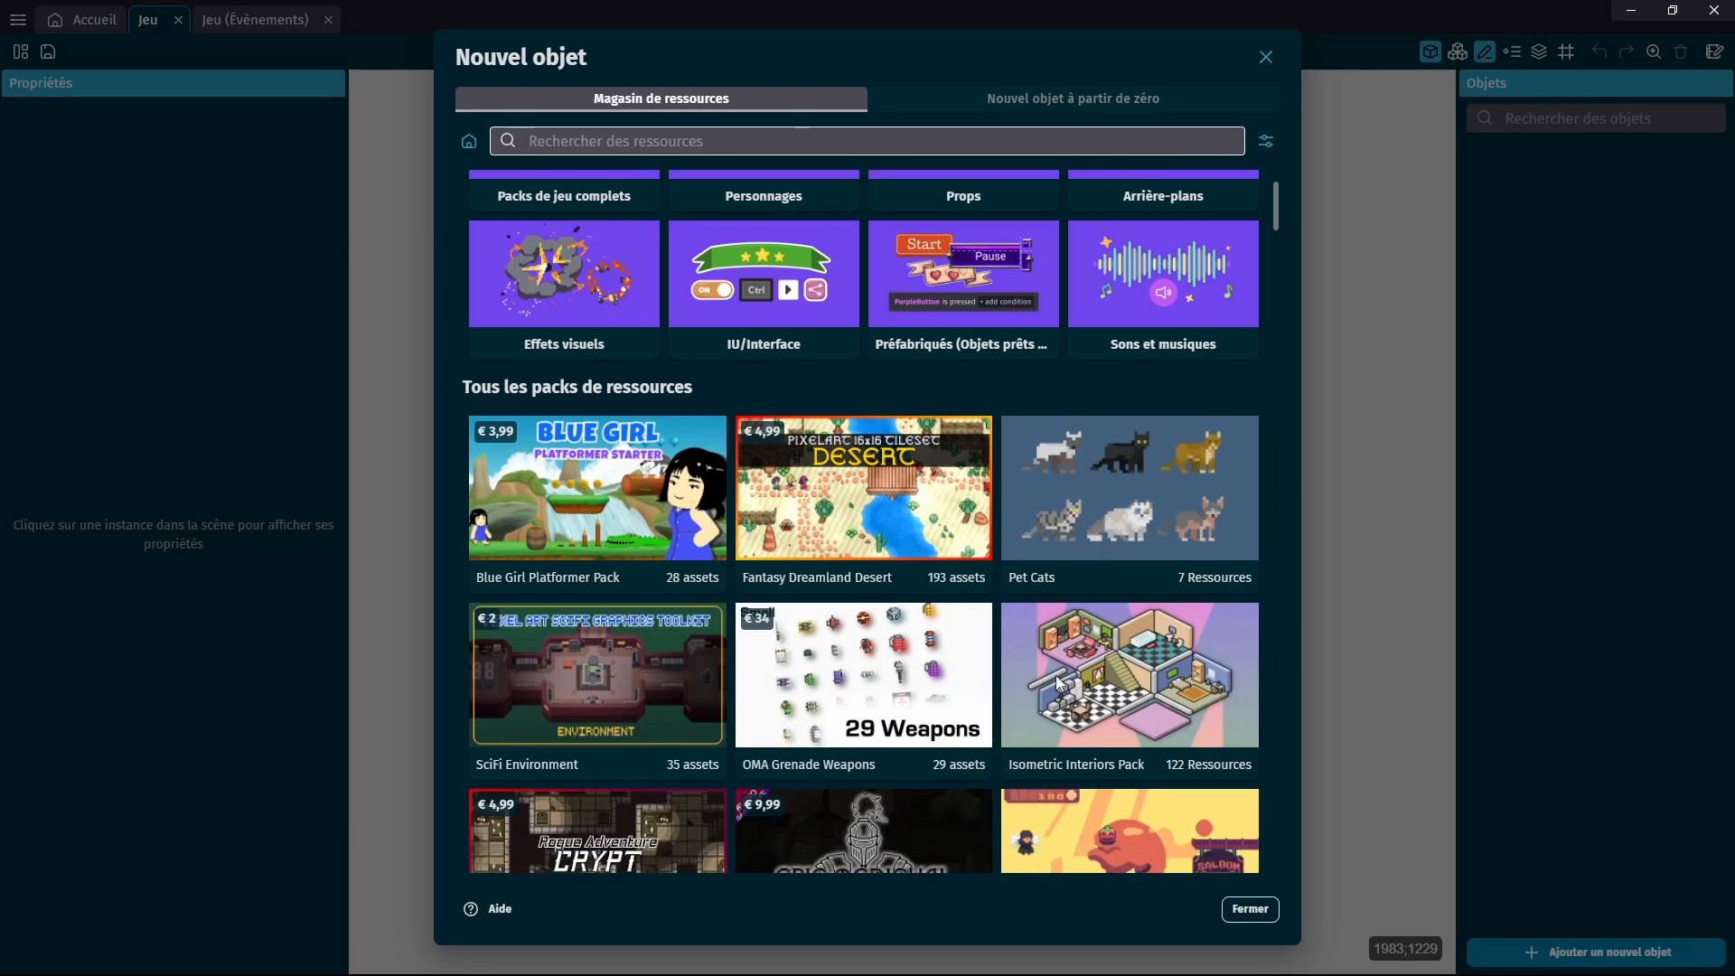
scroll(1151, 697, down, 2)
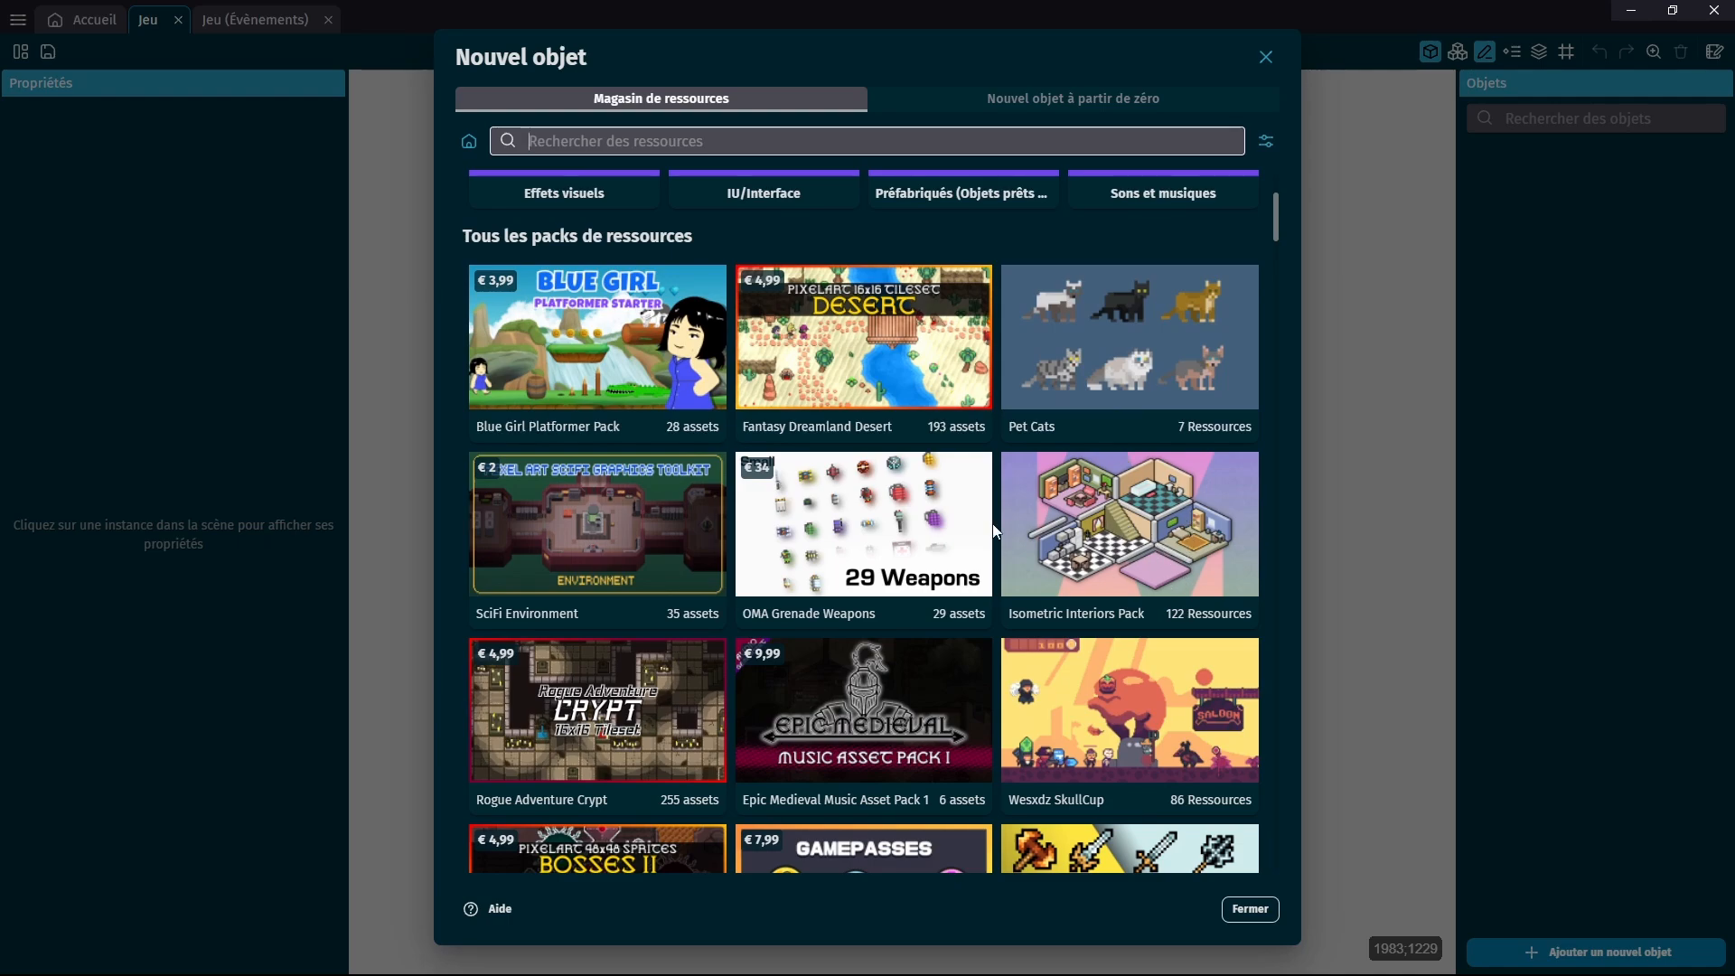
scroll(958, 524, up, 4)
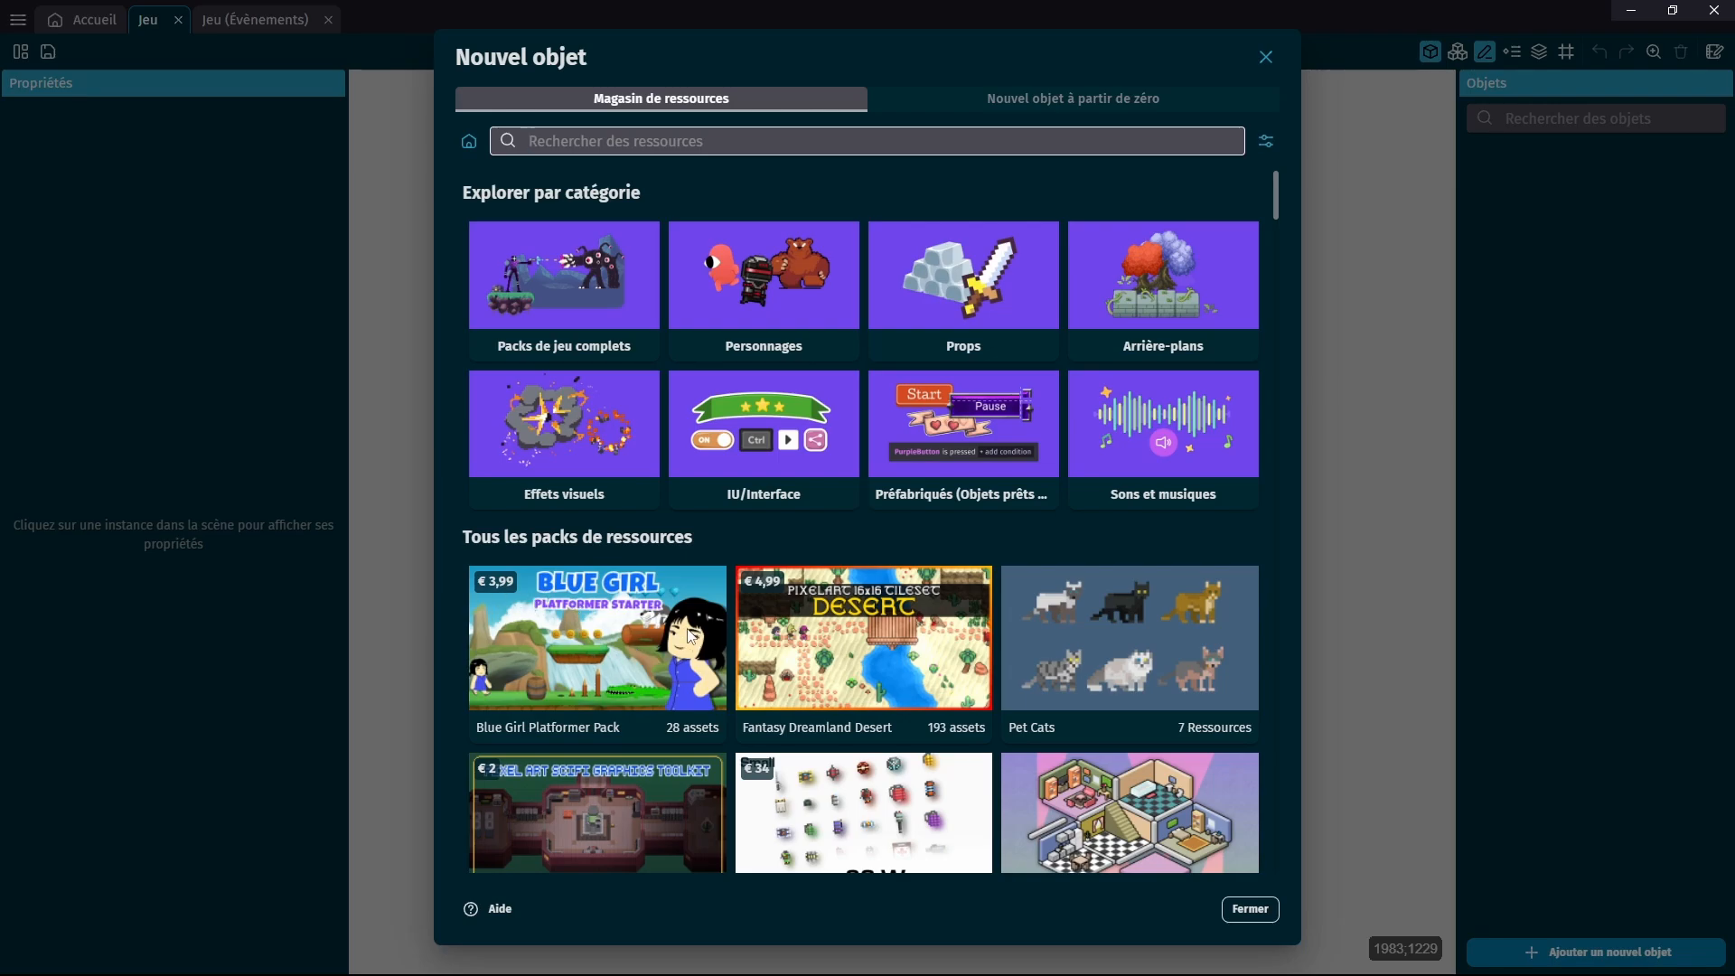
scroll(692, 635, down, 5)
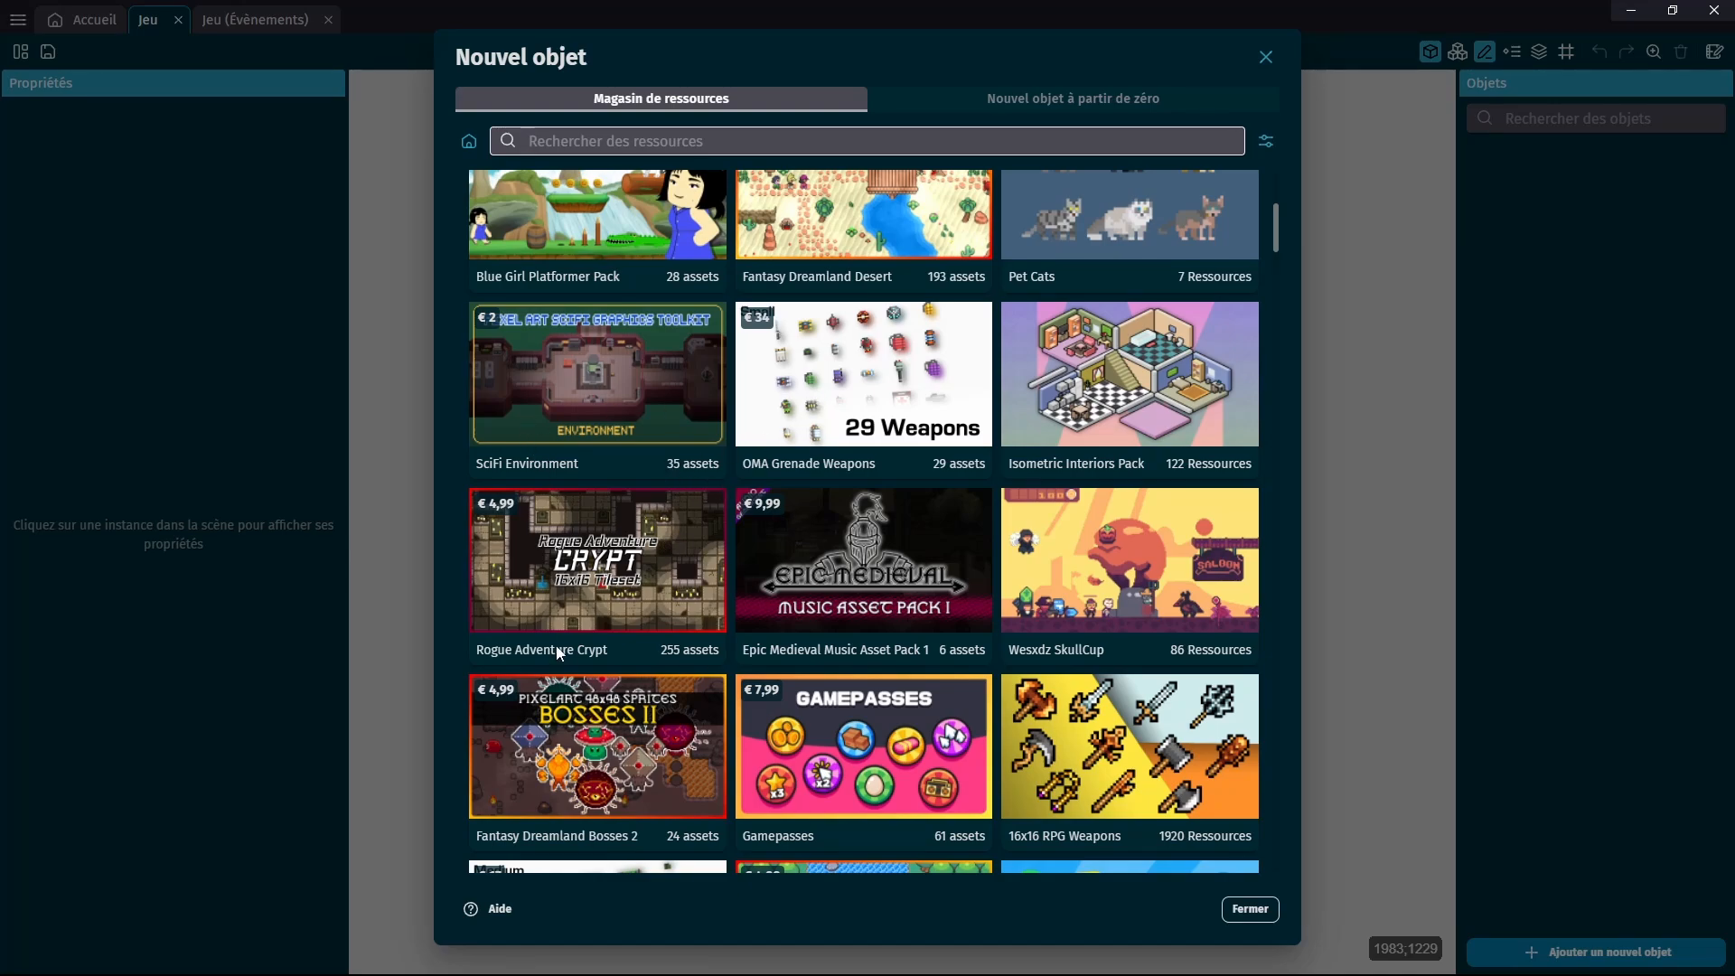
scroll(646, 624, down, 1)
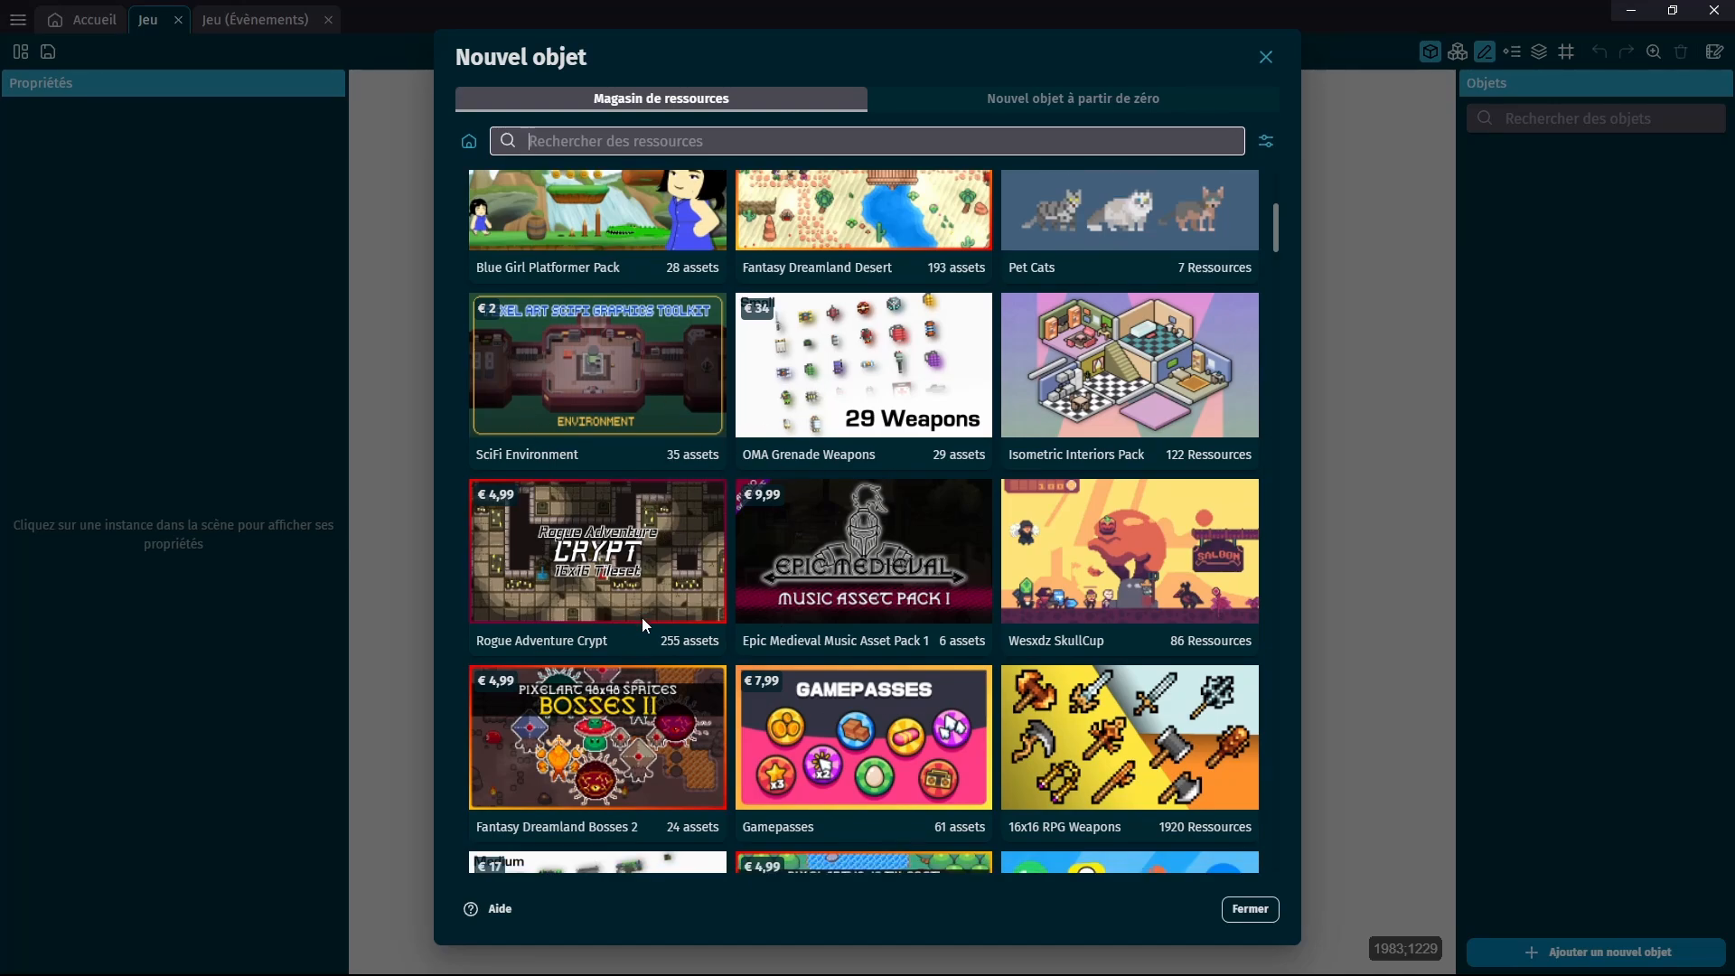
scroll(645, 624, down, 3)
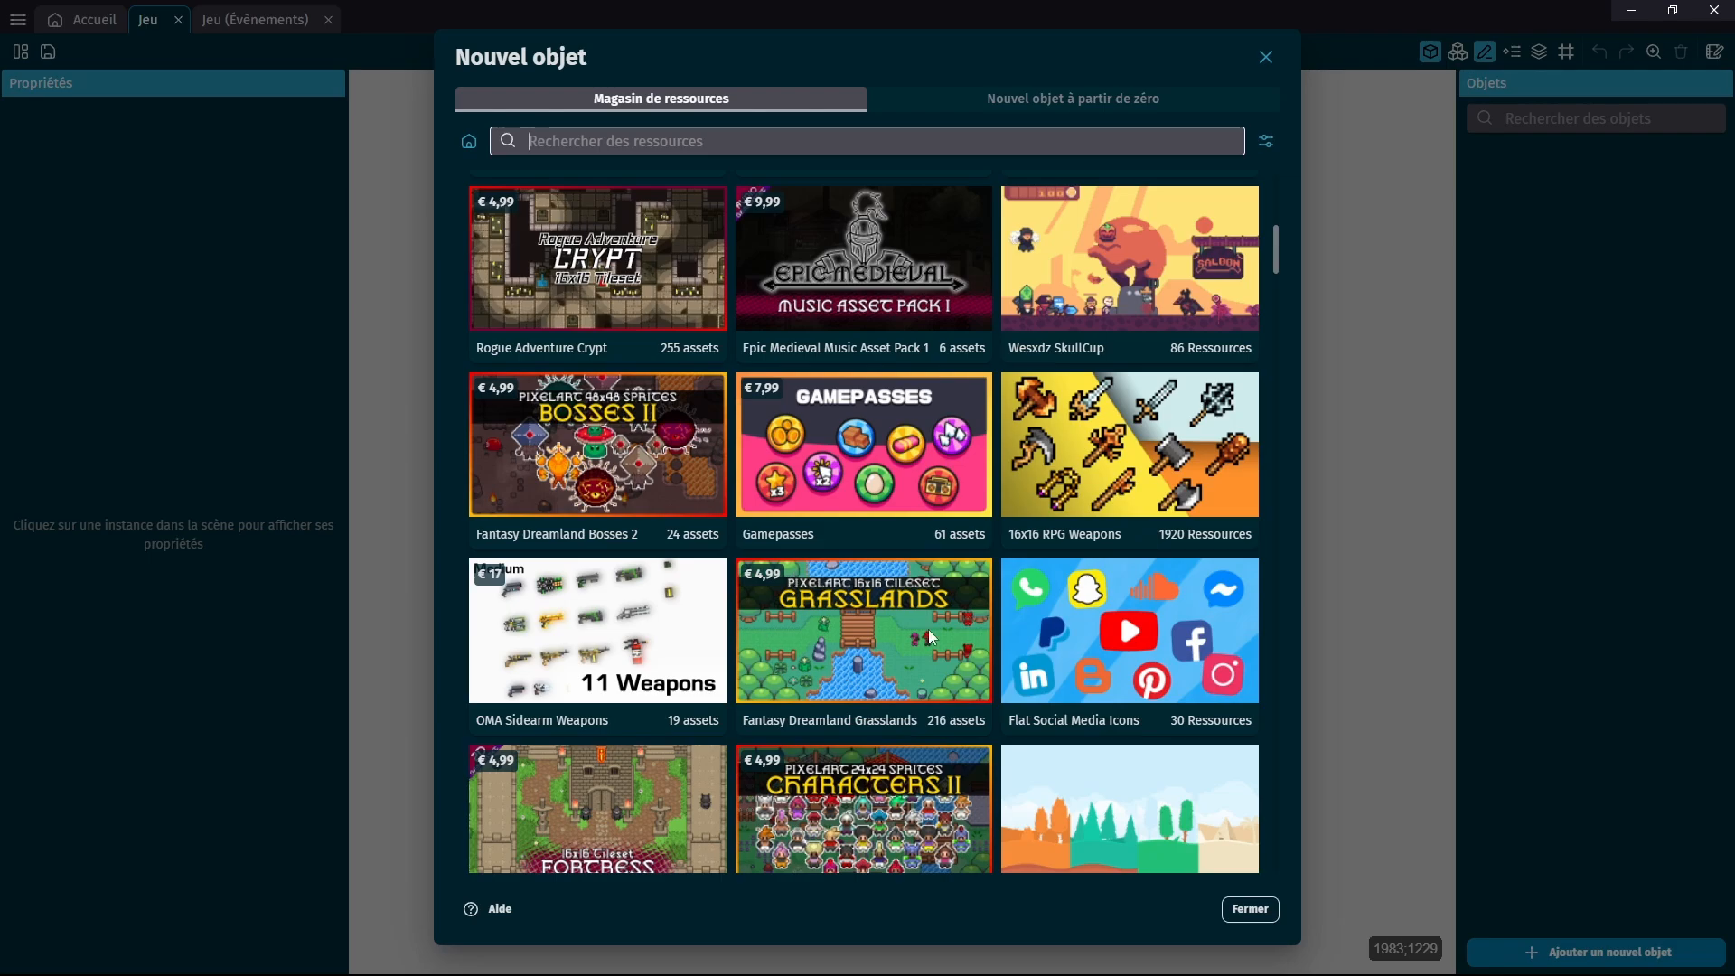
scroll(813, 652, down, 2)
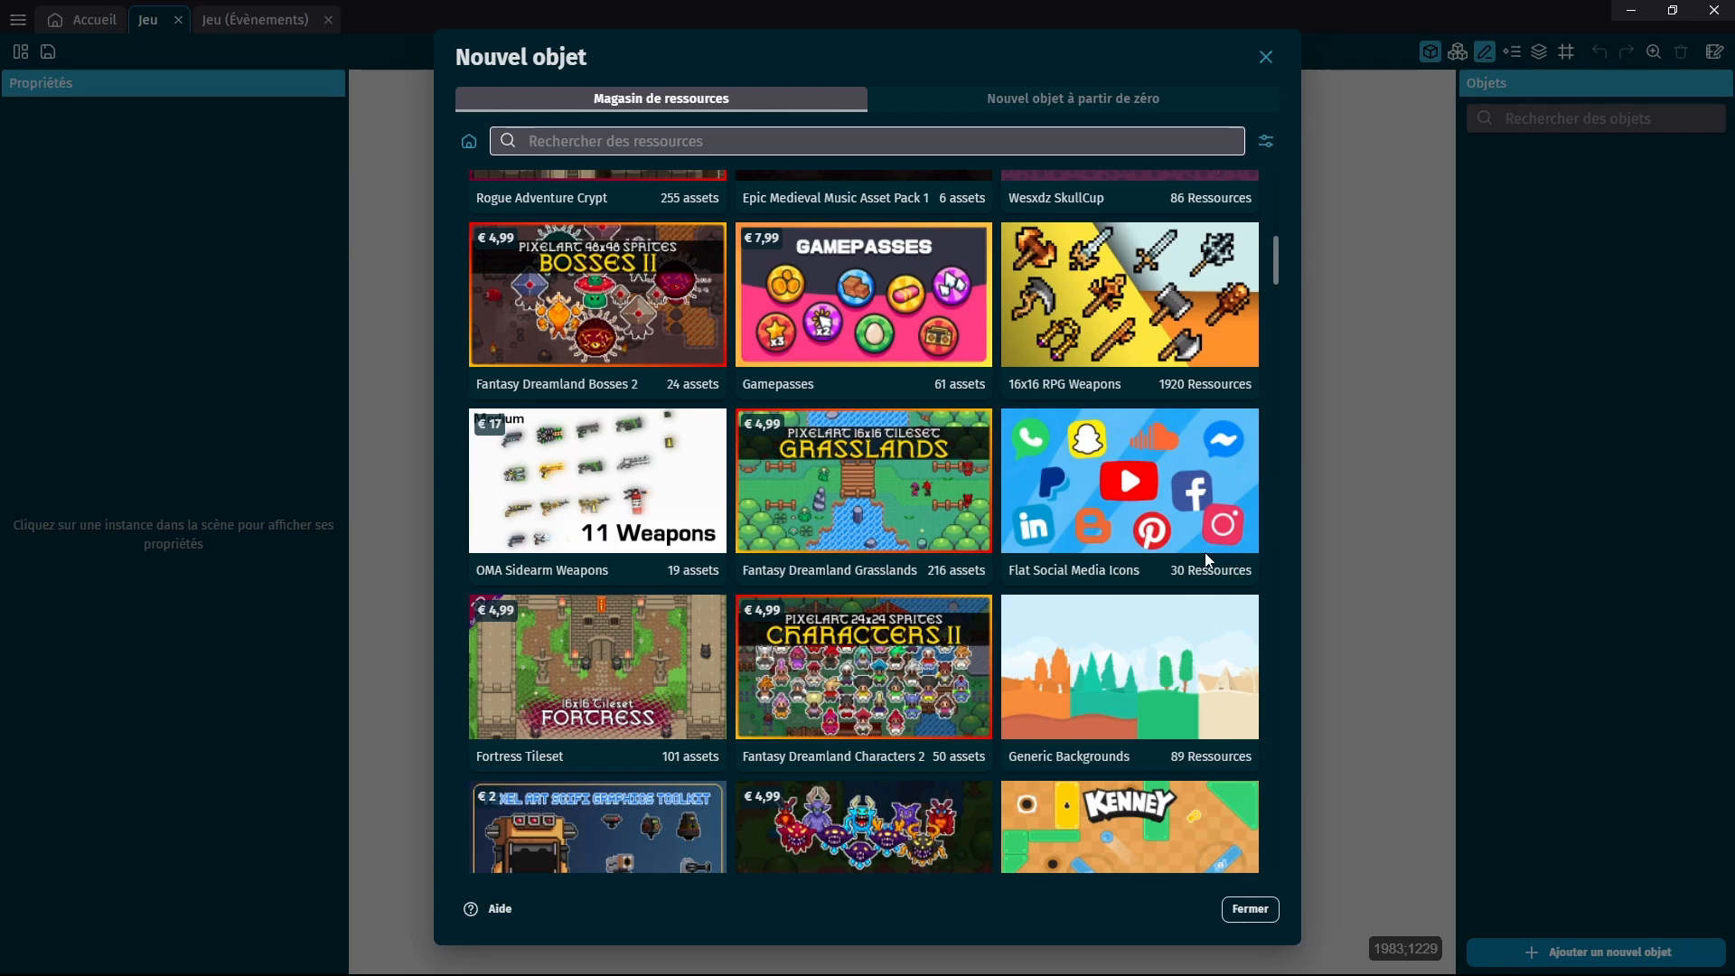
scroll(1093, 475, down, 4)
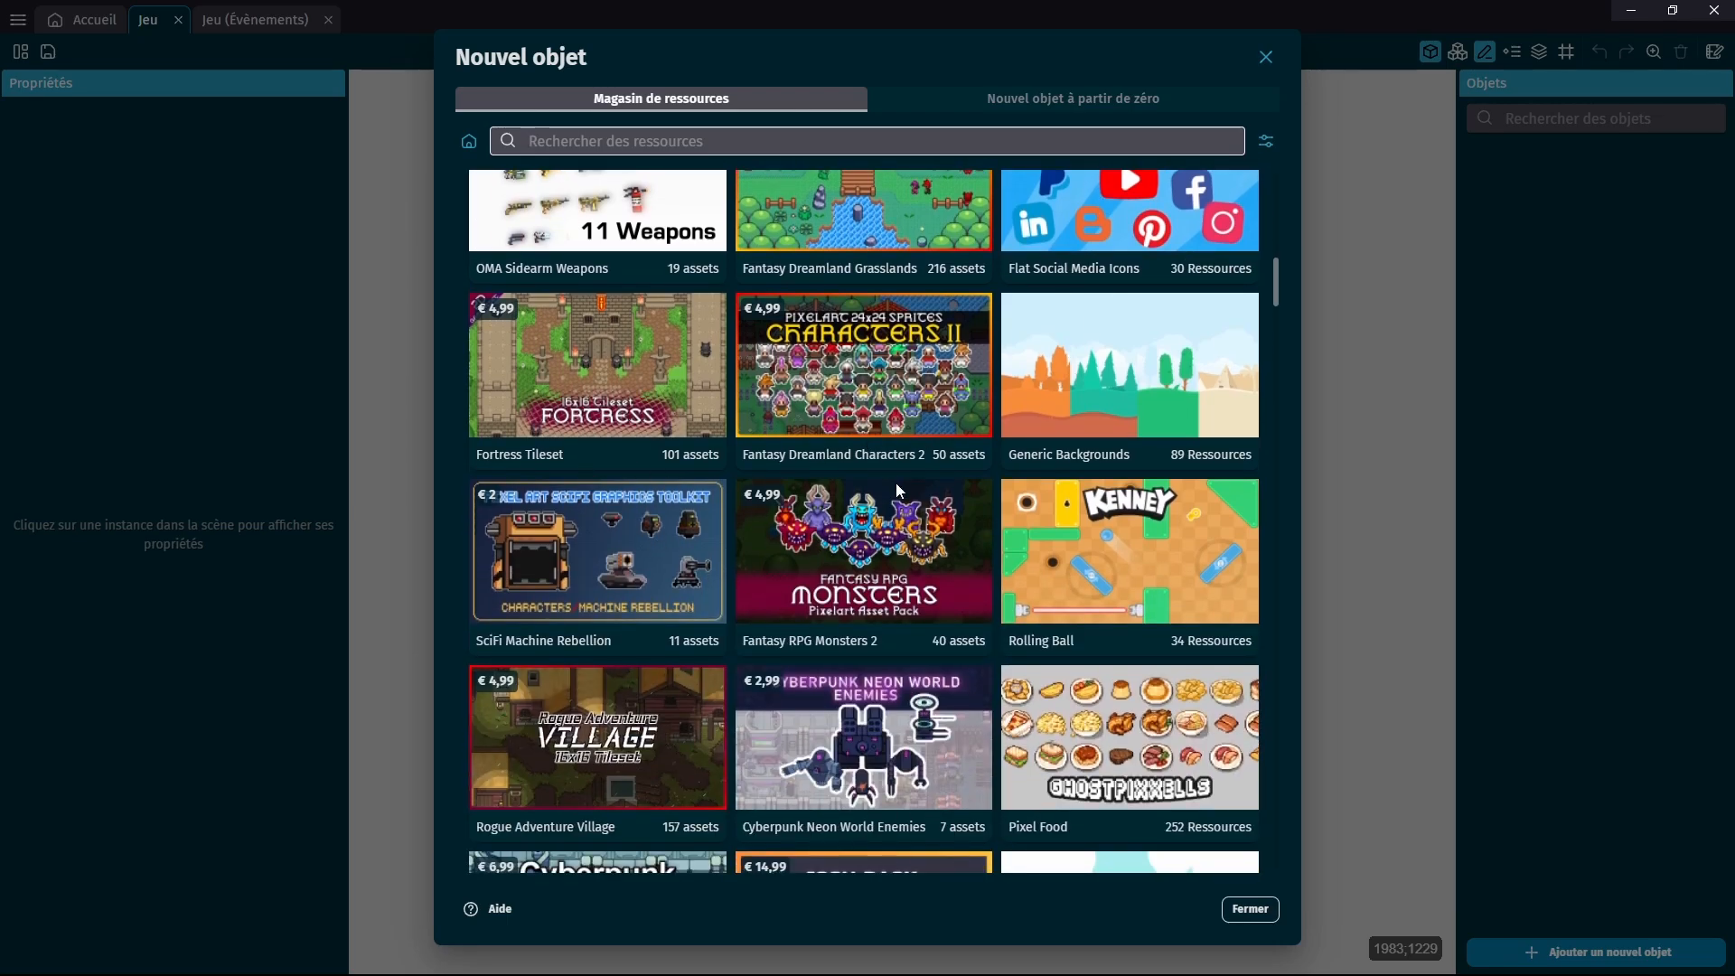
scroll(896, 484, down, 4)
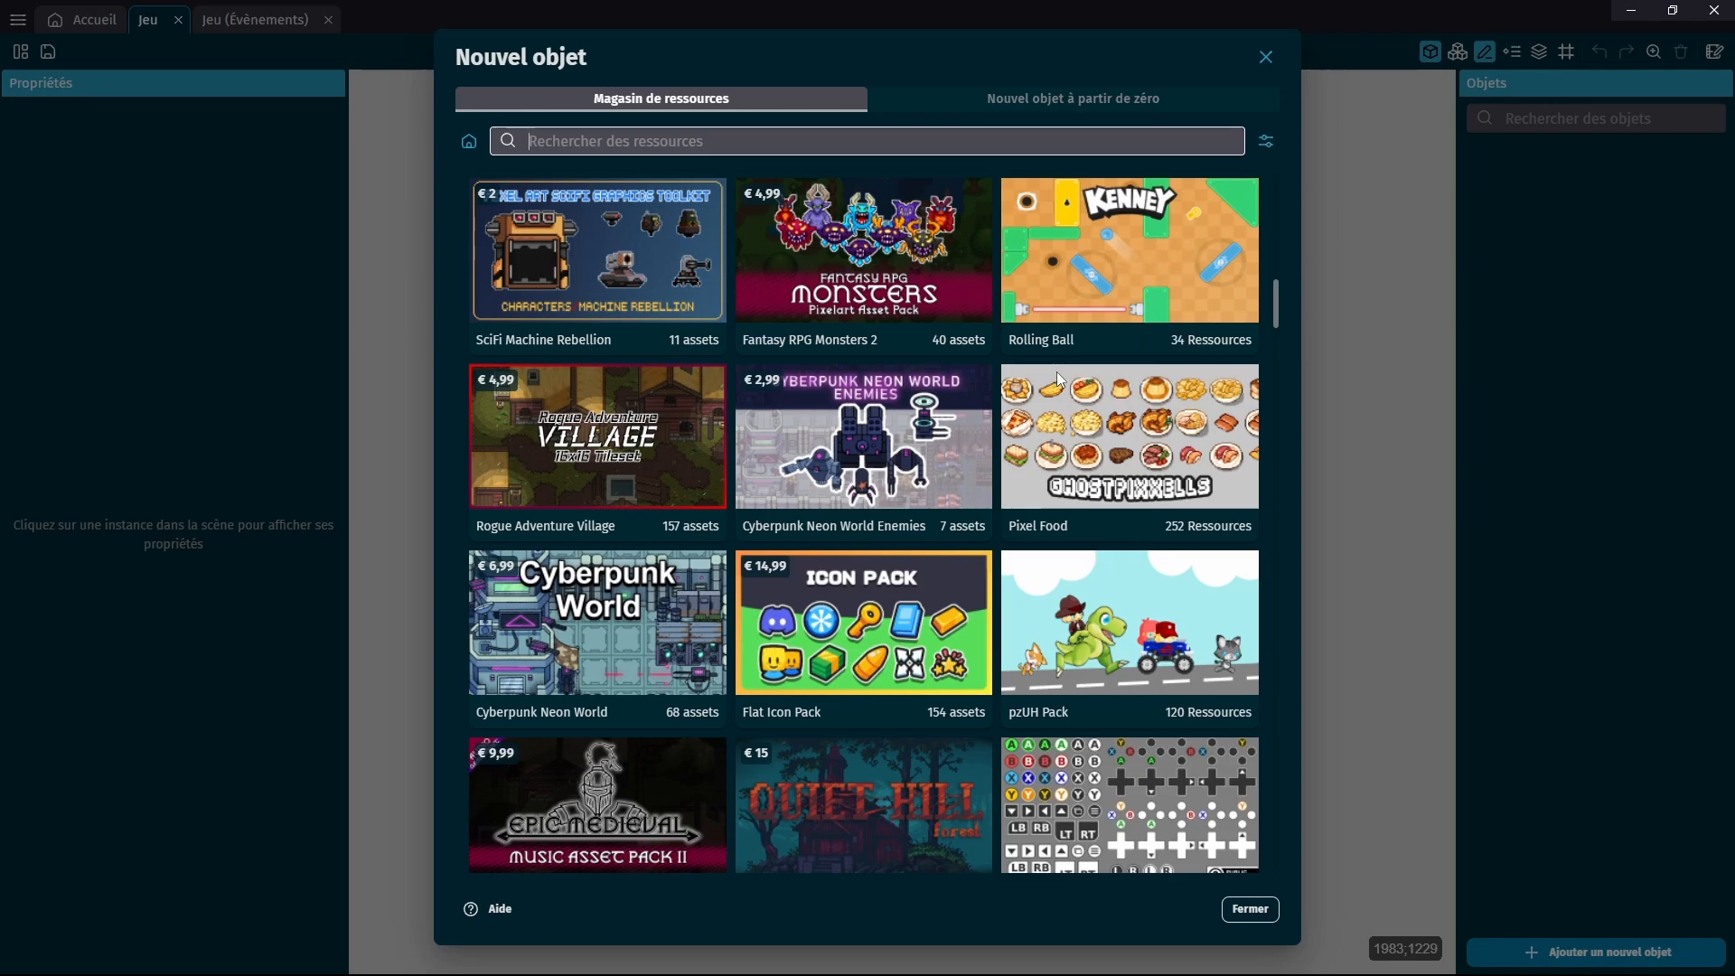
scroll(1056, 372, down, 2)
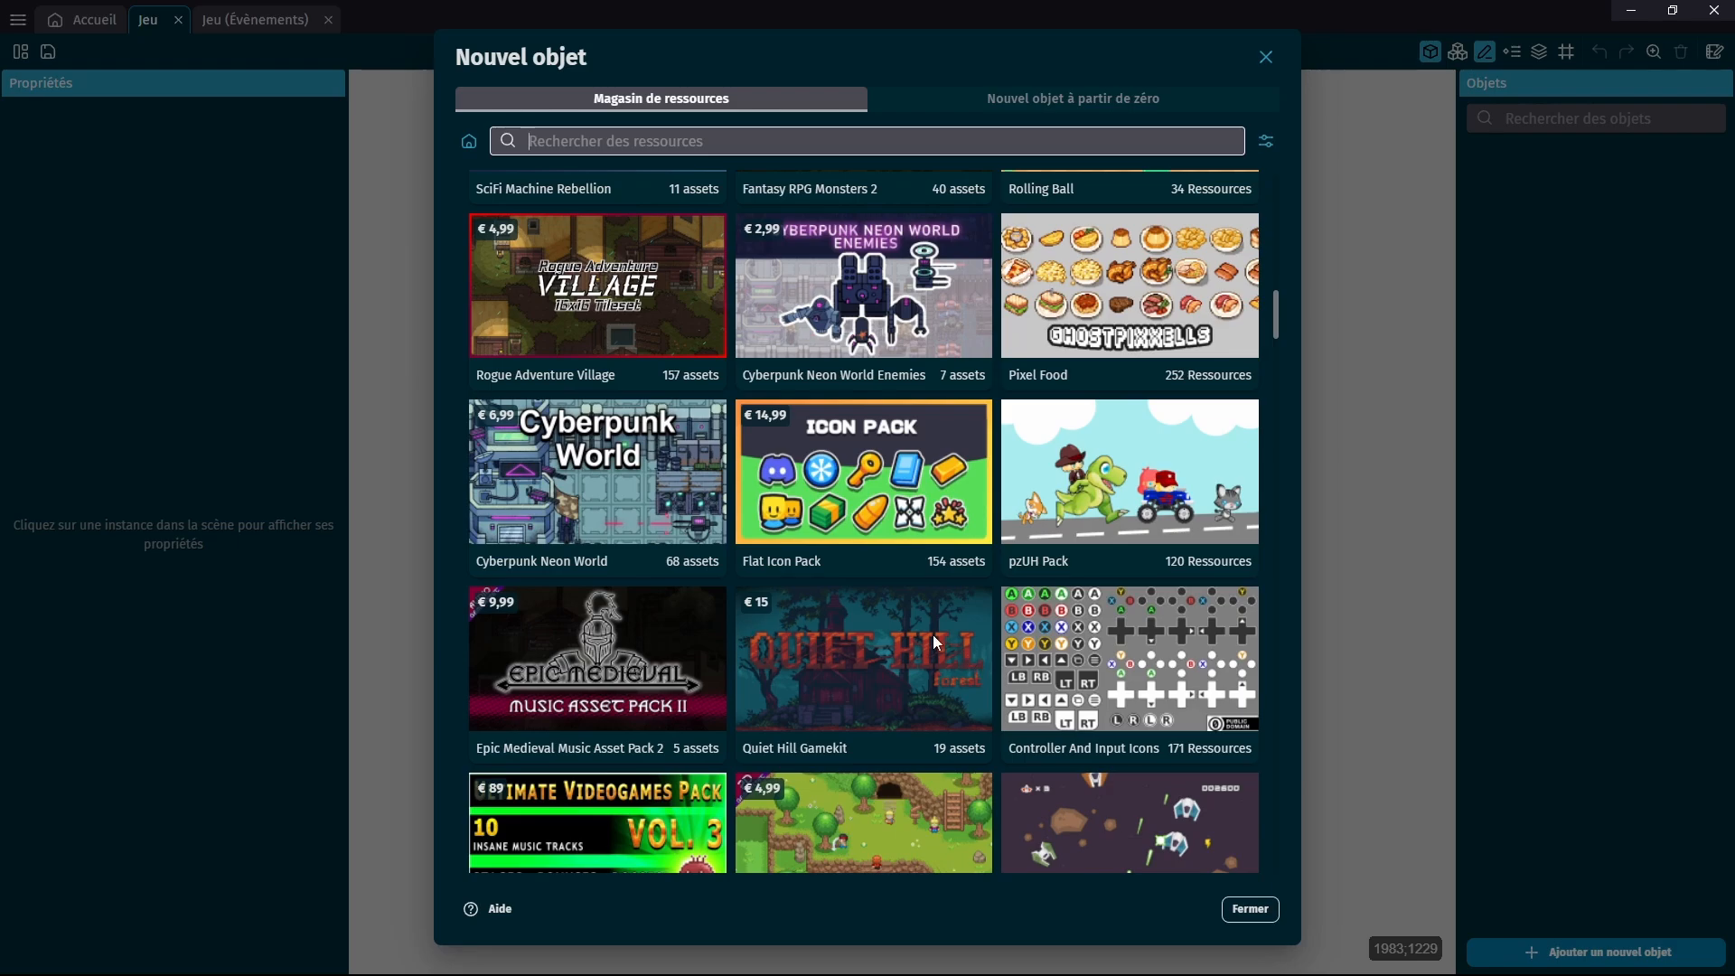
scroll(846, 625, down, 4)
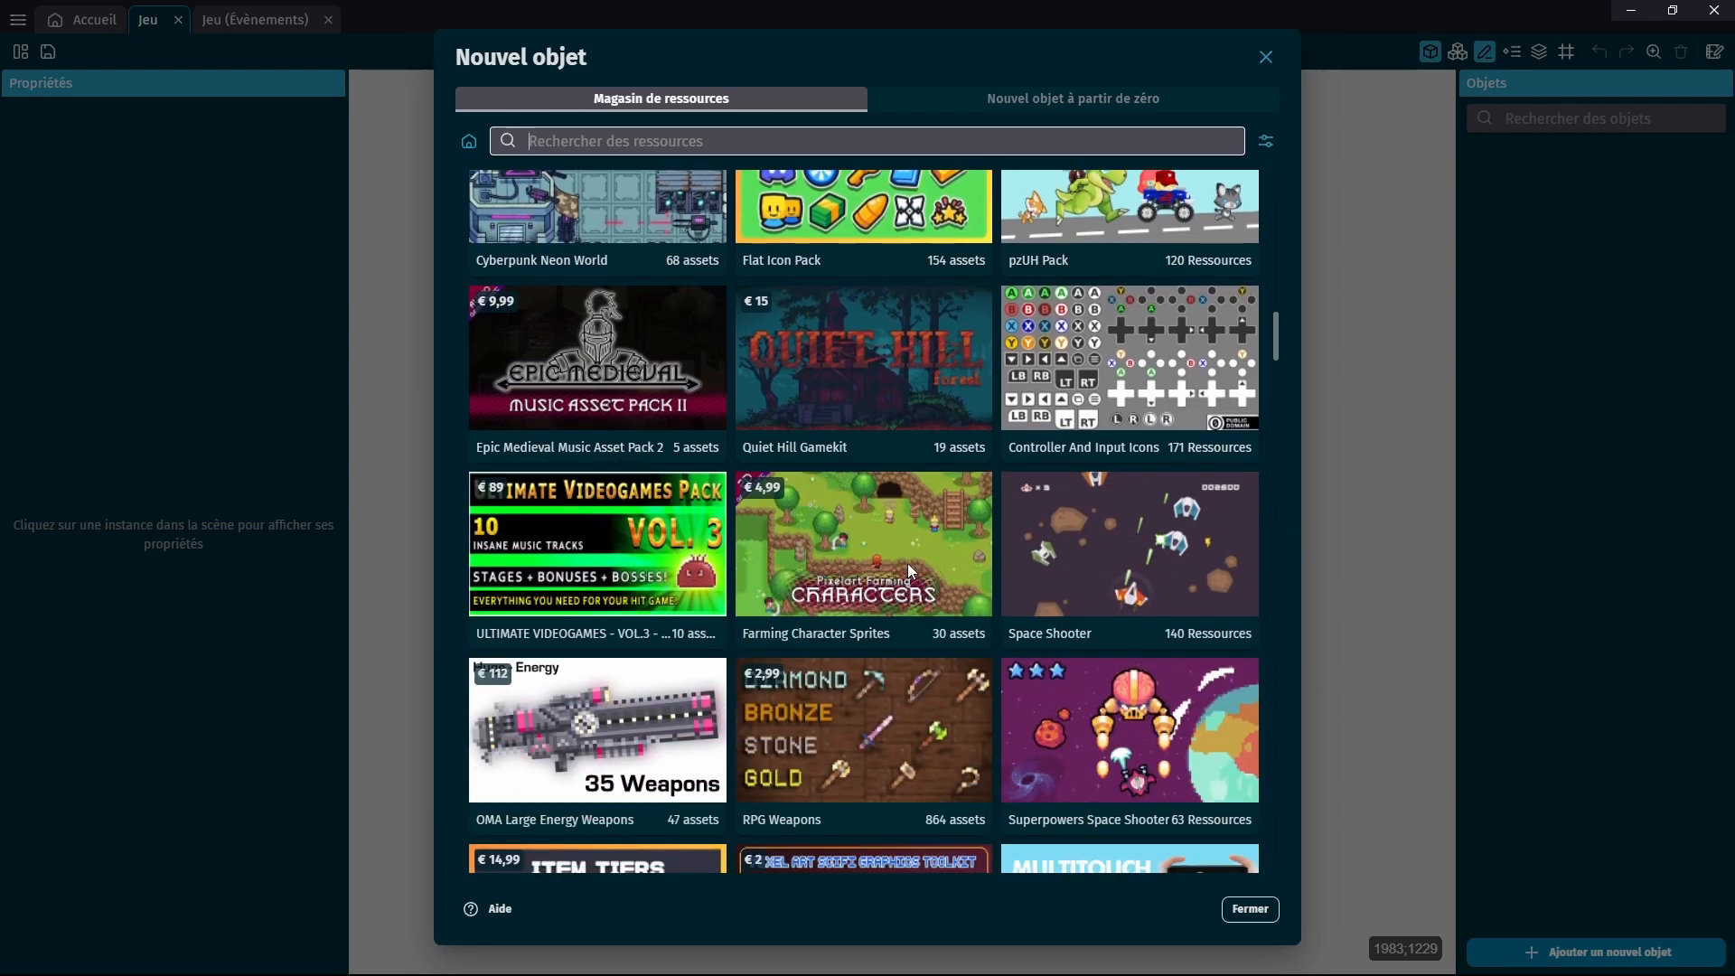
scroll(908, 562, down, 2)
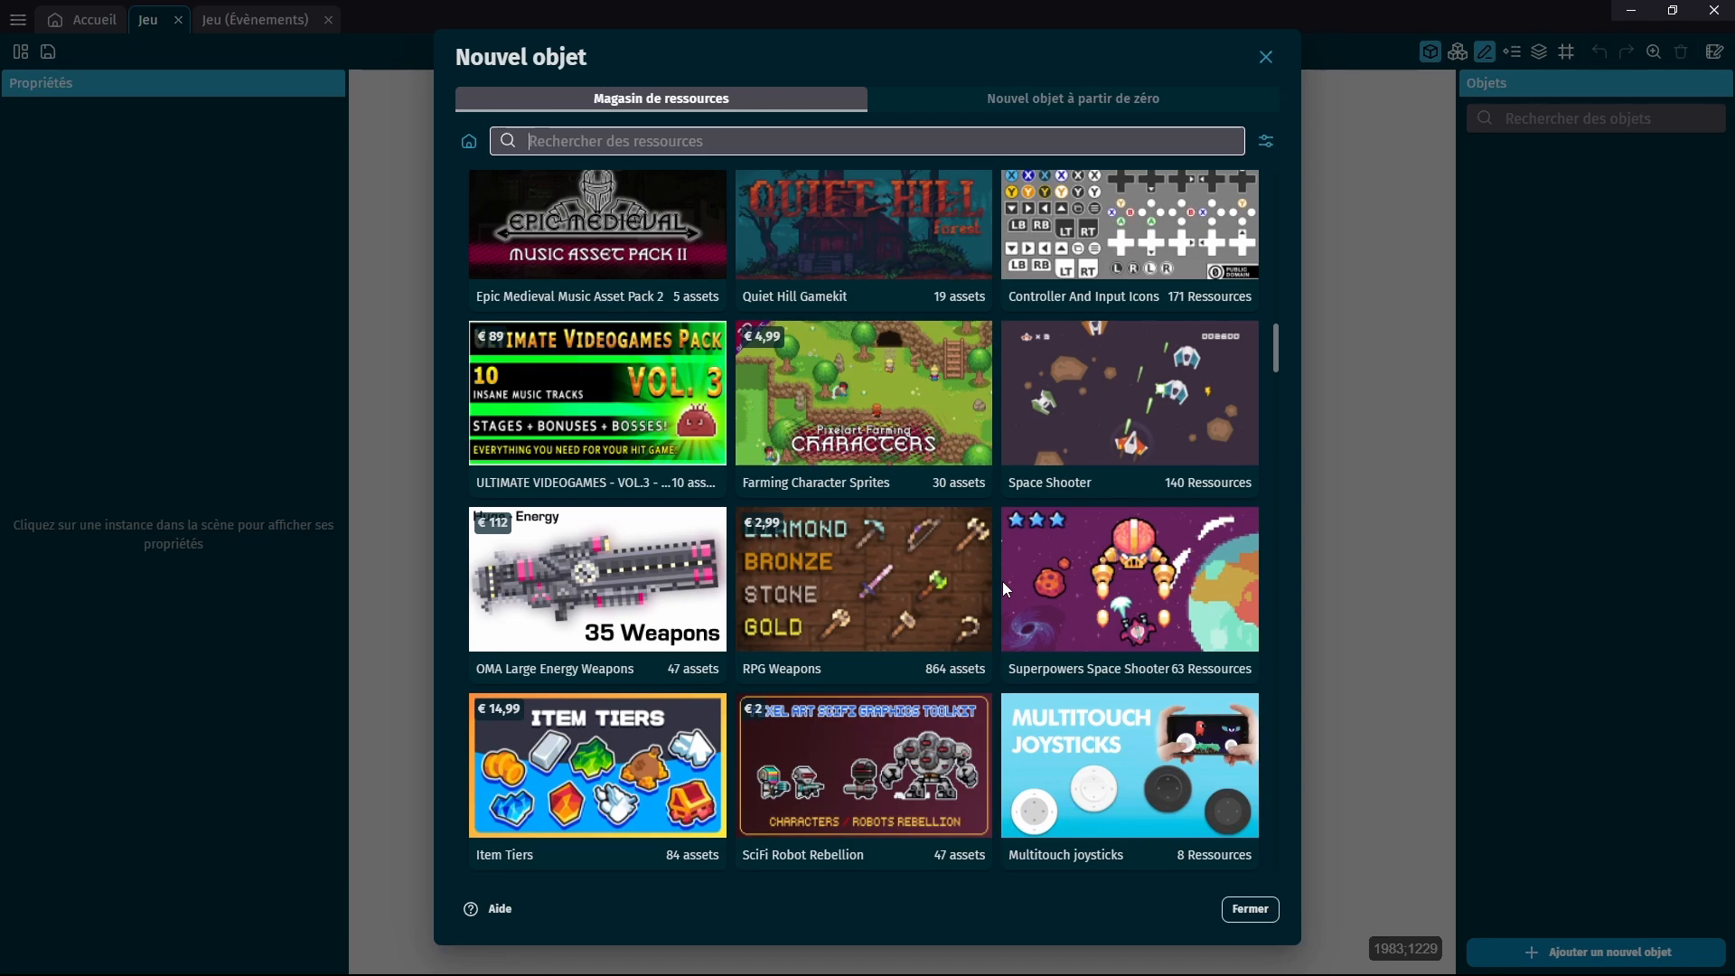
scroll(1132, 602, up, 10)
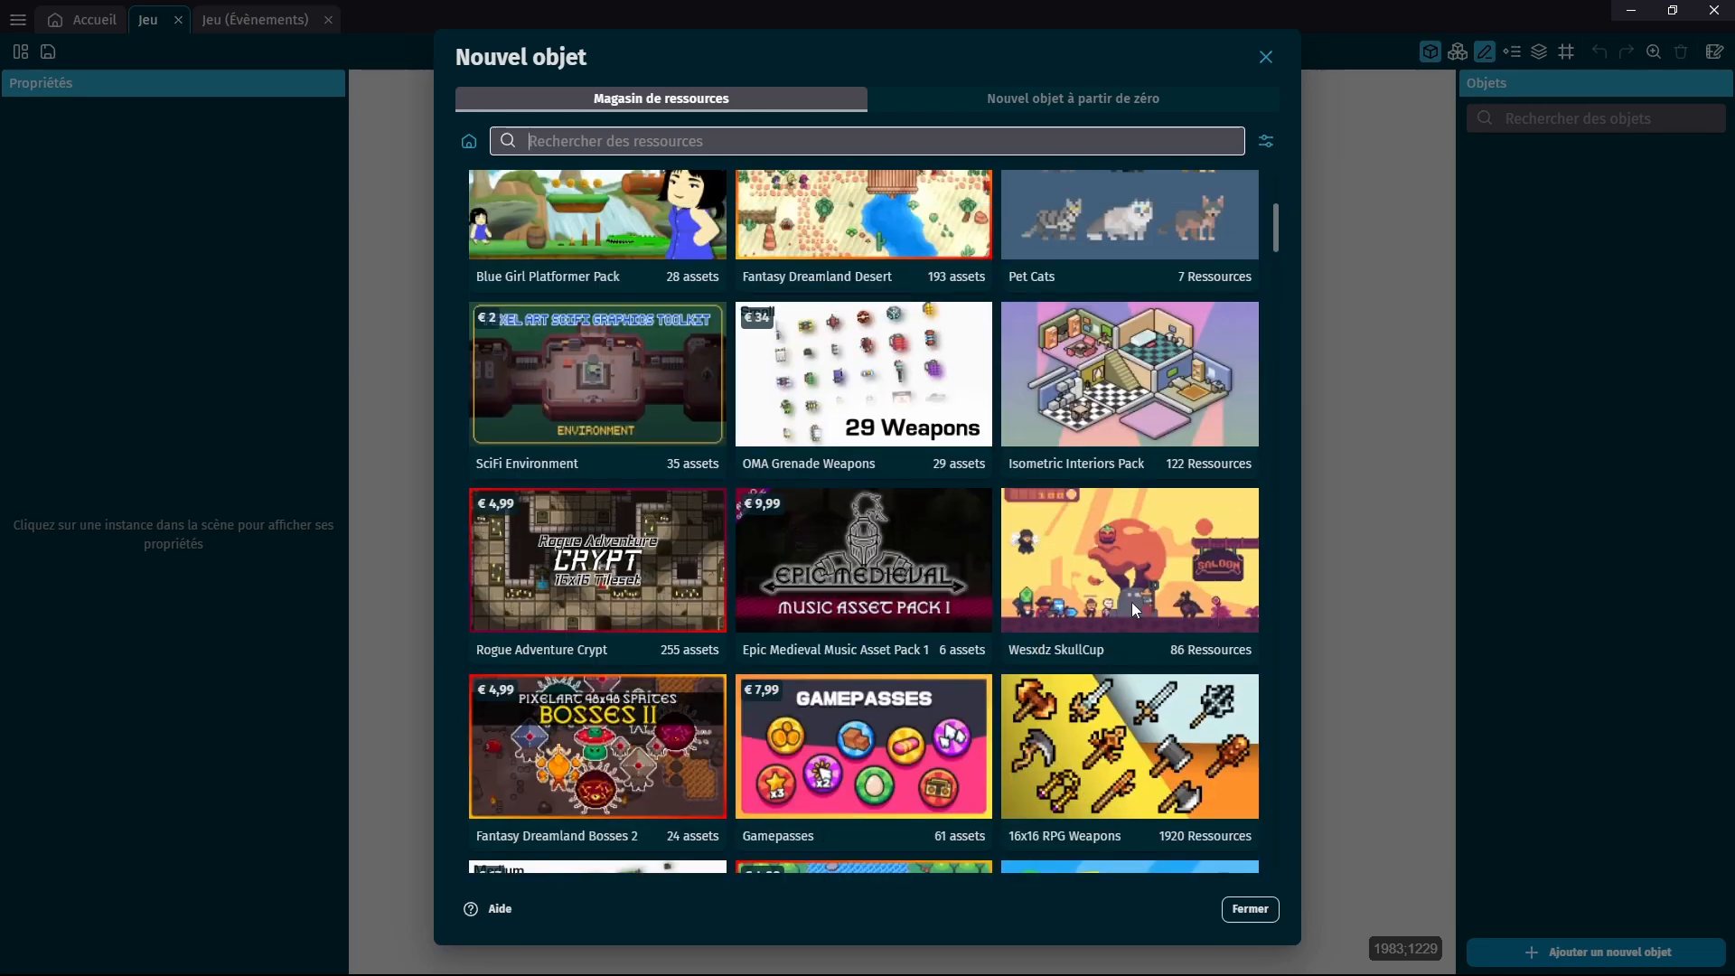
Look over the free packs without a price tag, from Wesxdz SkullCup to Spinning Items, and return to the store's categories.
scroll(1132, 602, down, 3)
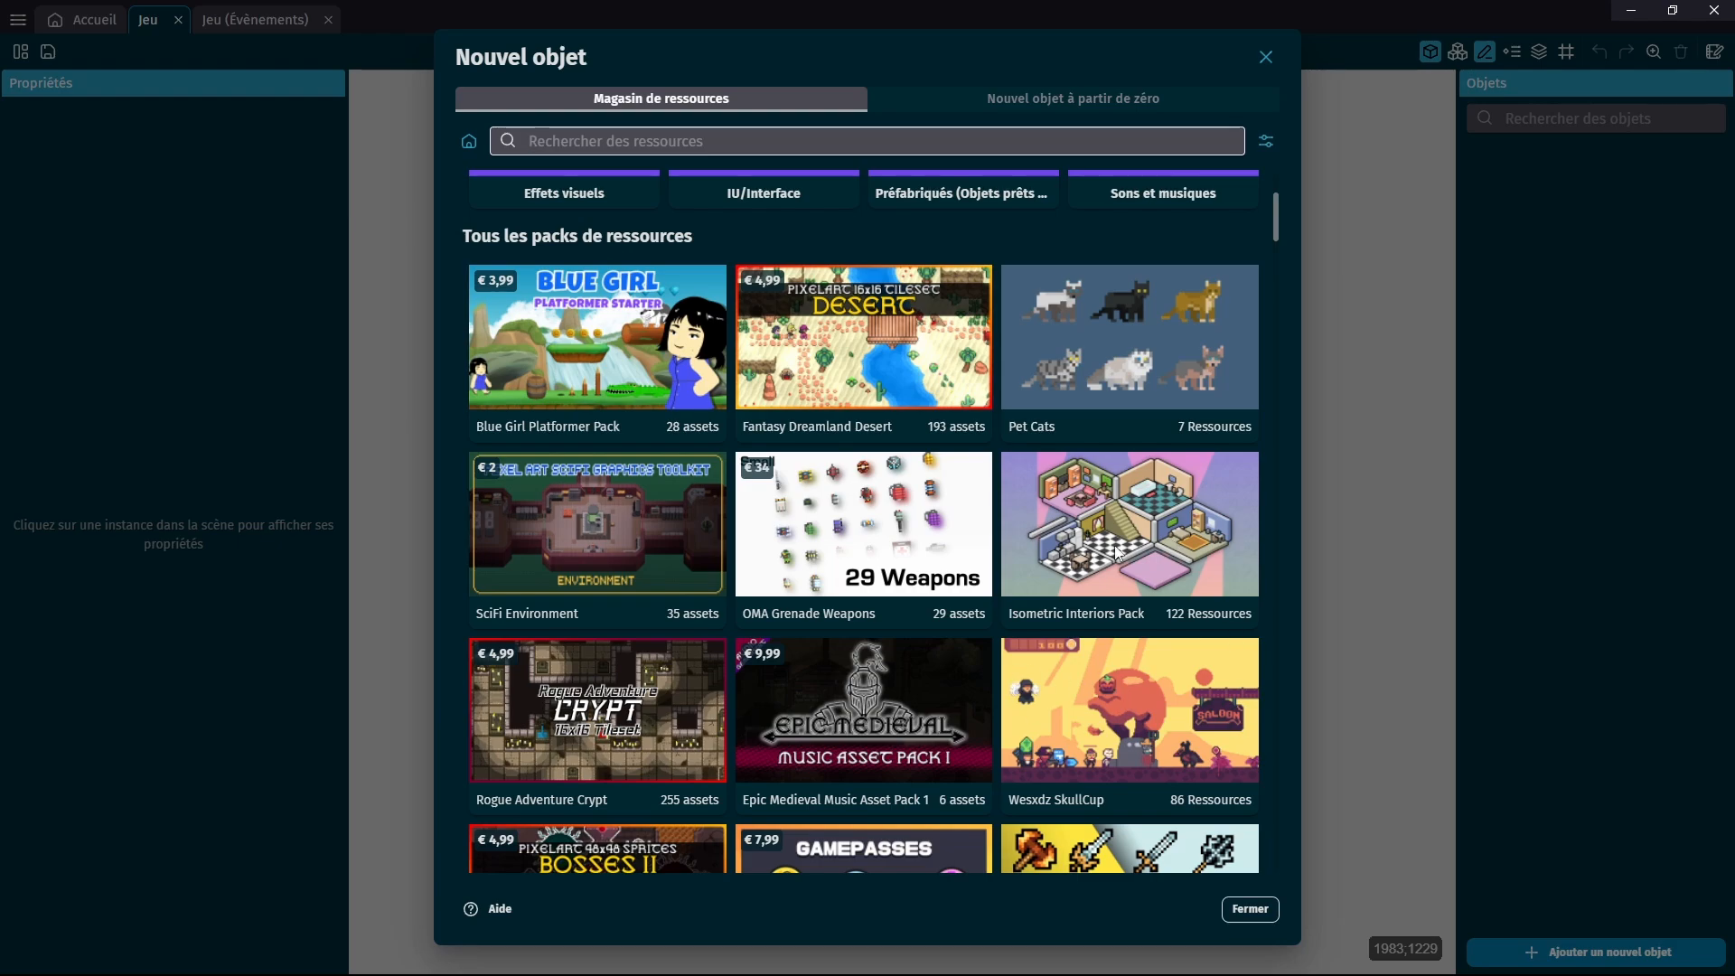
scroll(1138, 548, down, 3)
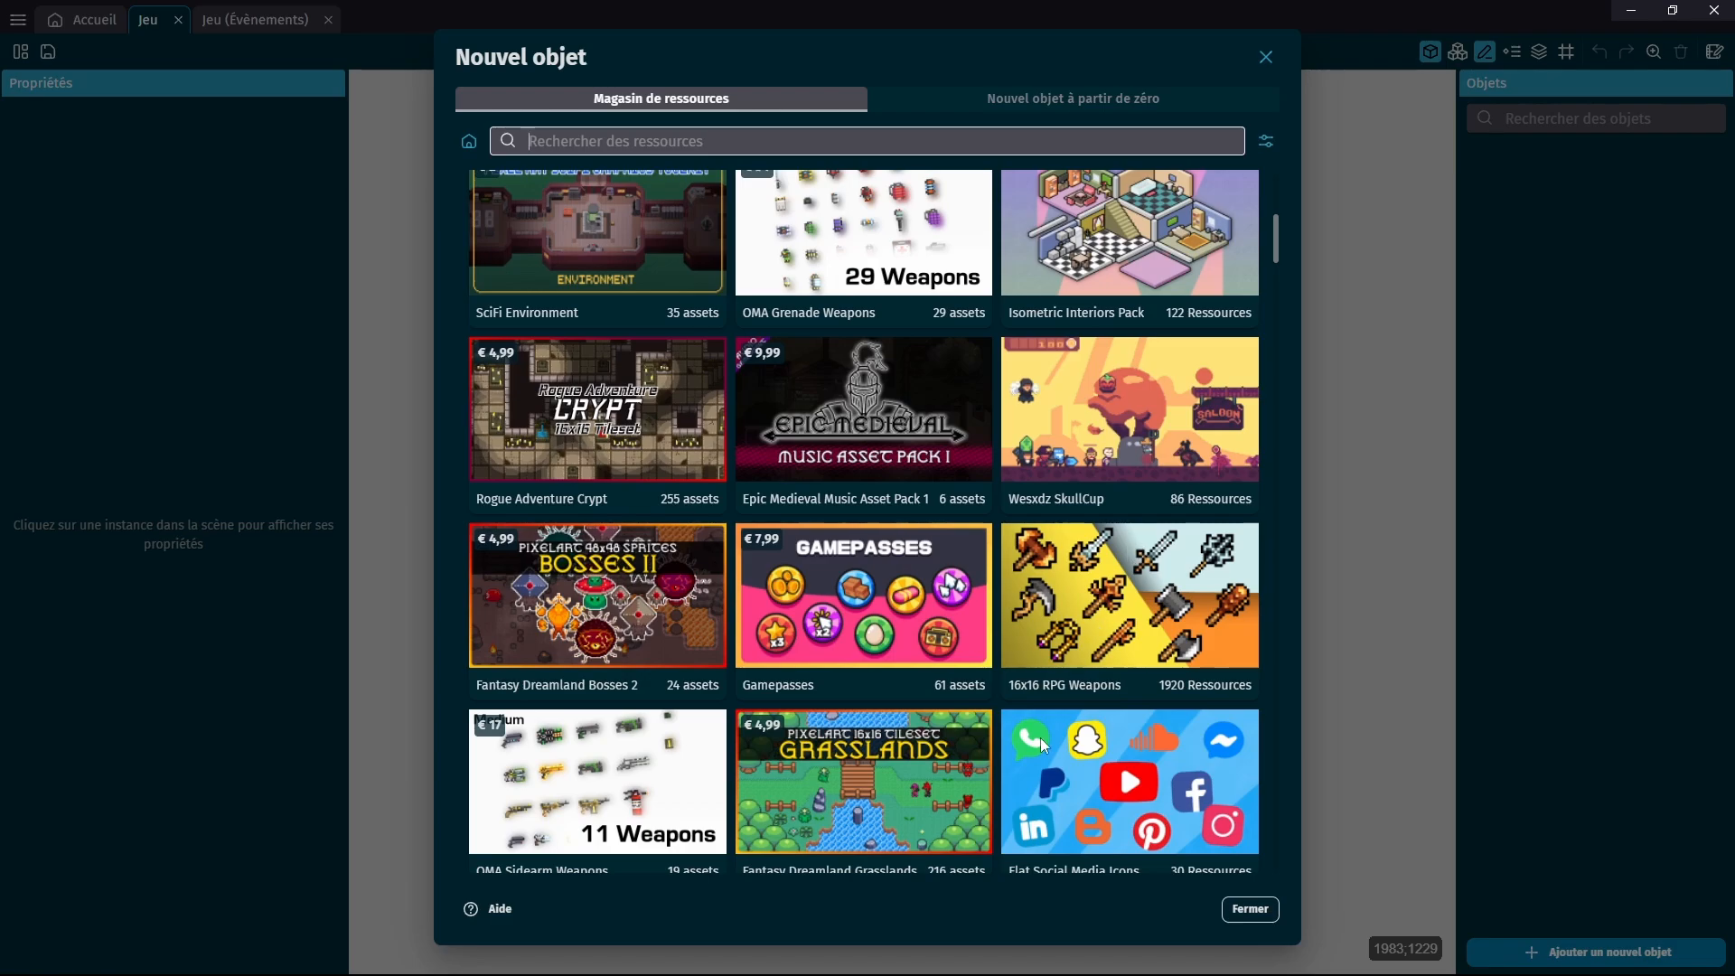
scroll(1136, 647, down, 4)
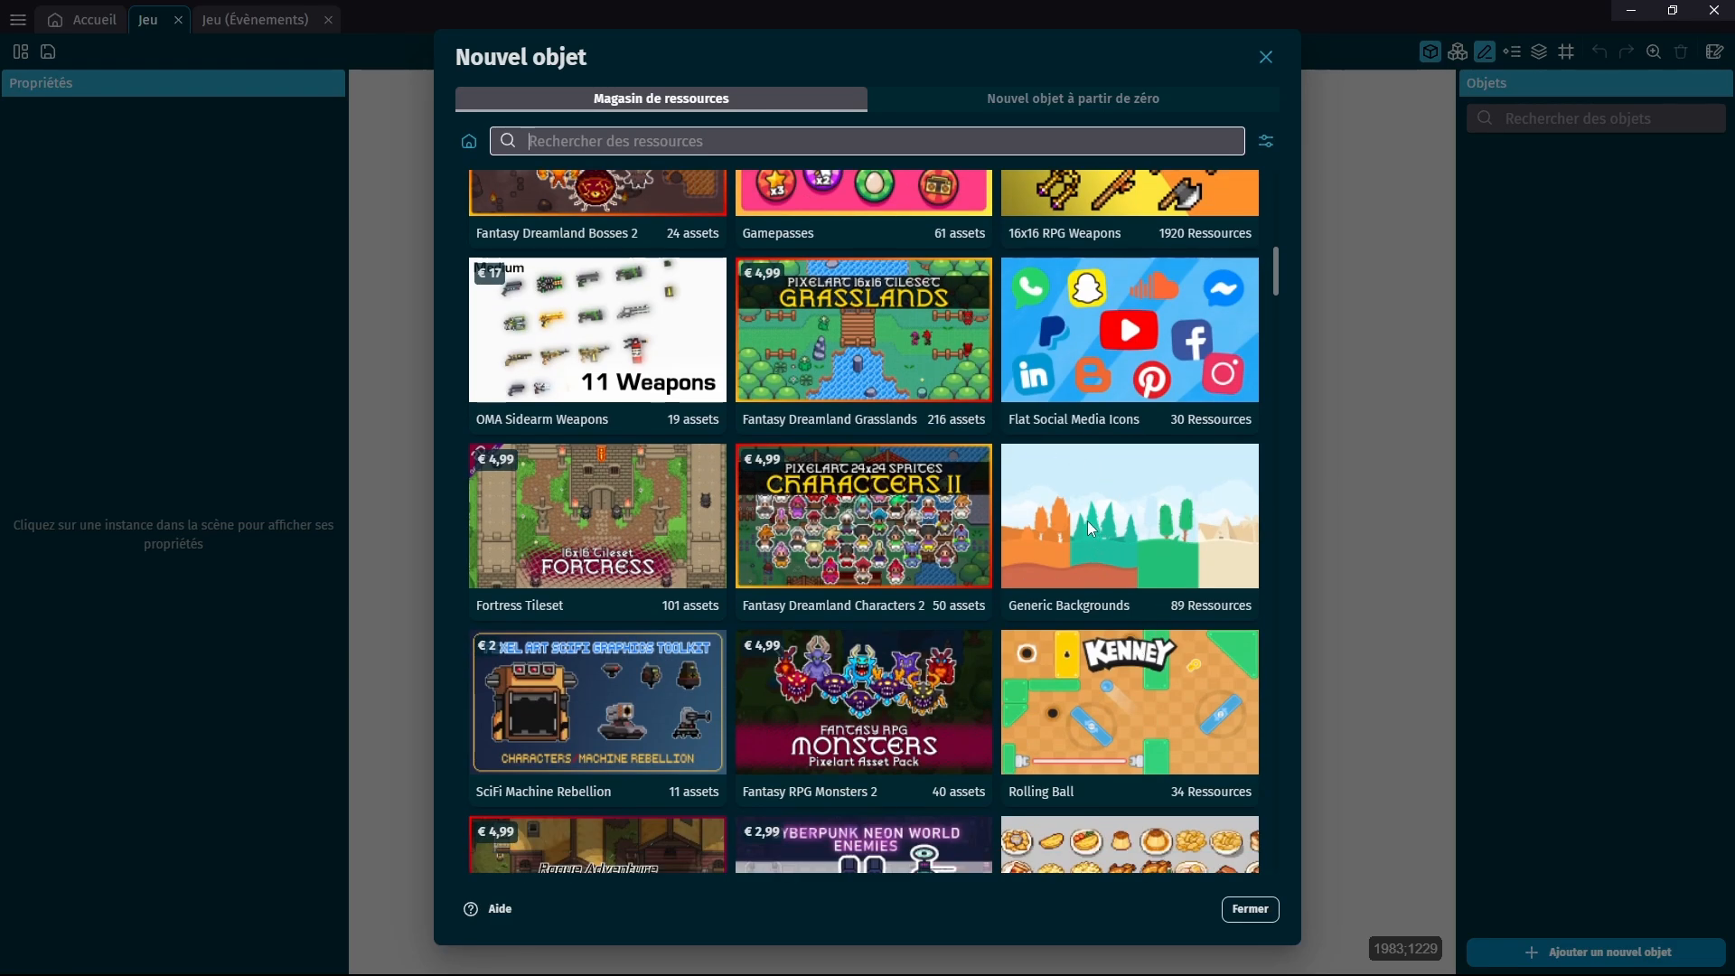
scroll(1058, 525, down, 2)
scroll(1068, 529, down, 1)
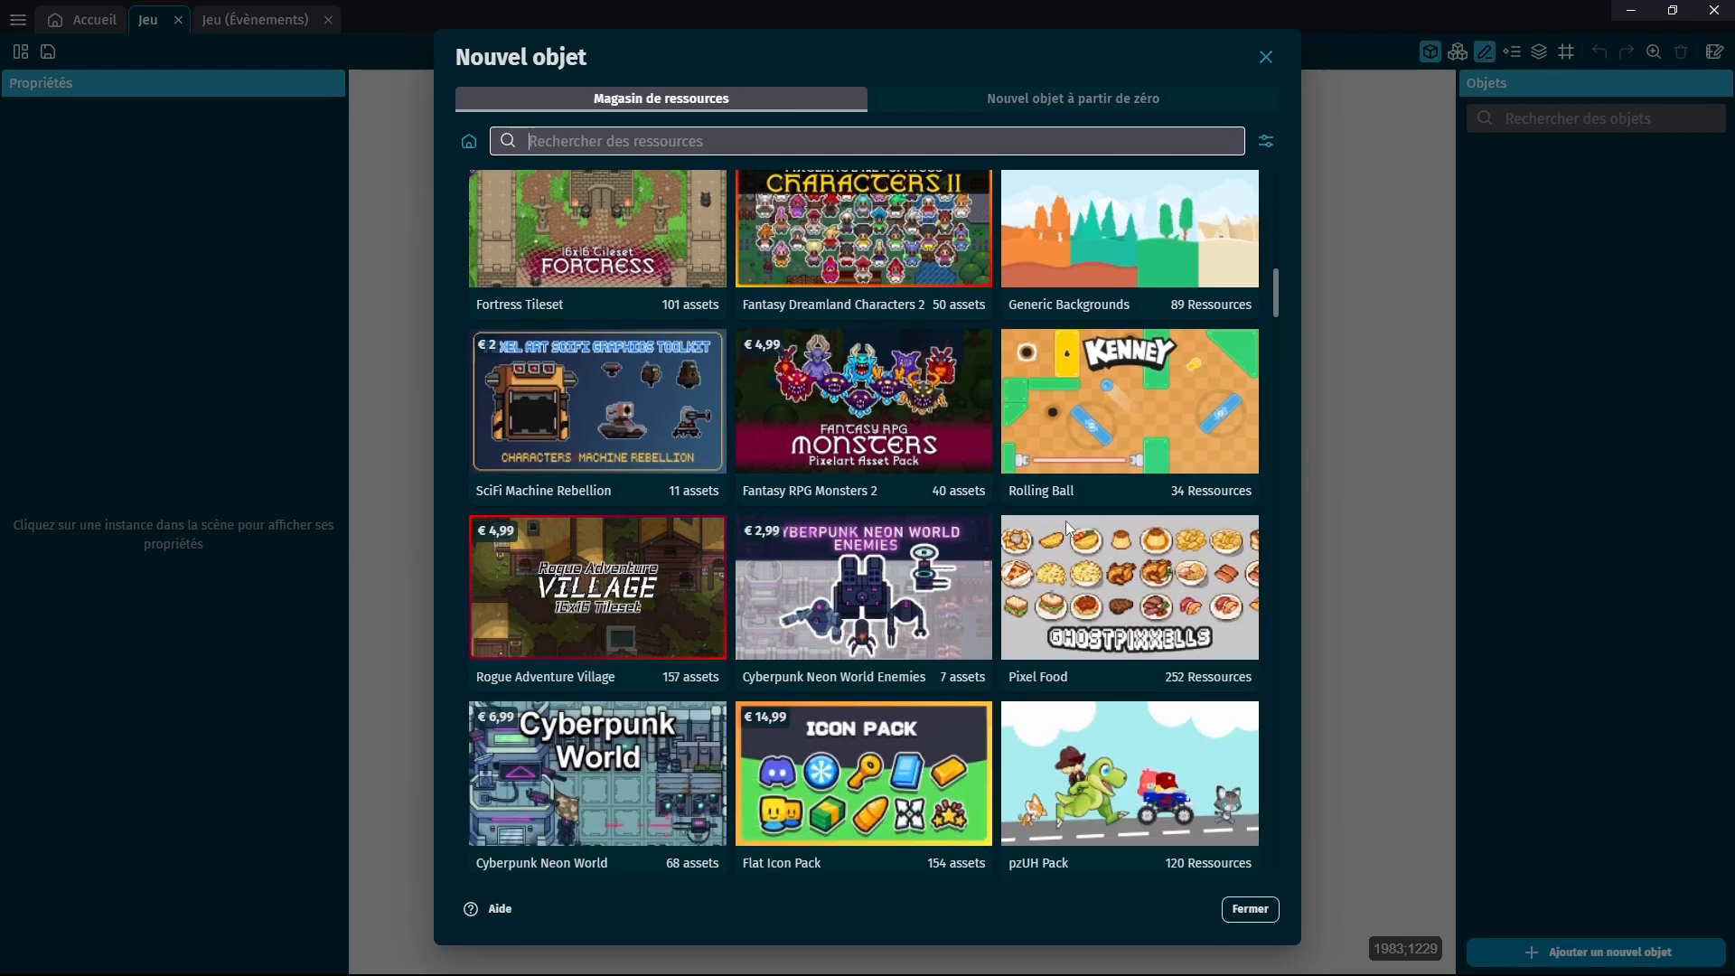
scroll(1067, 527, down, 3)
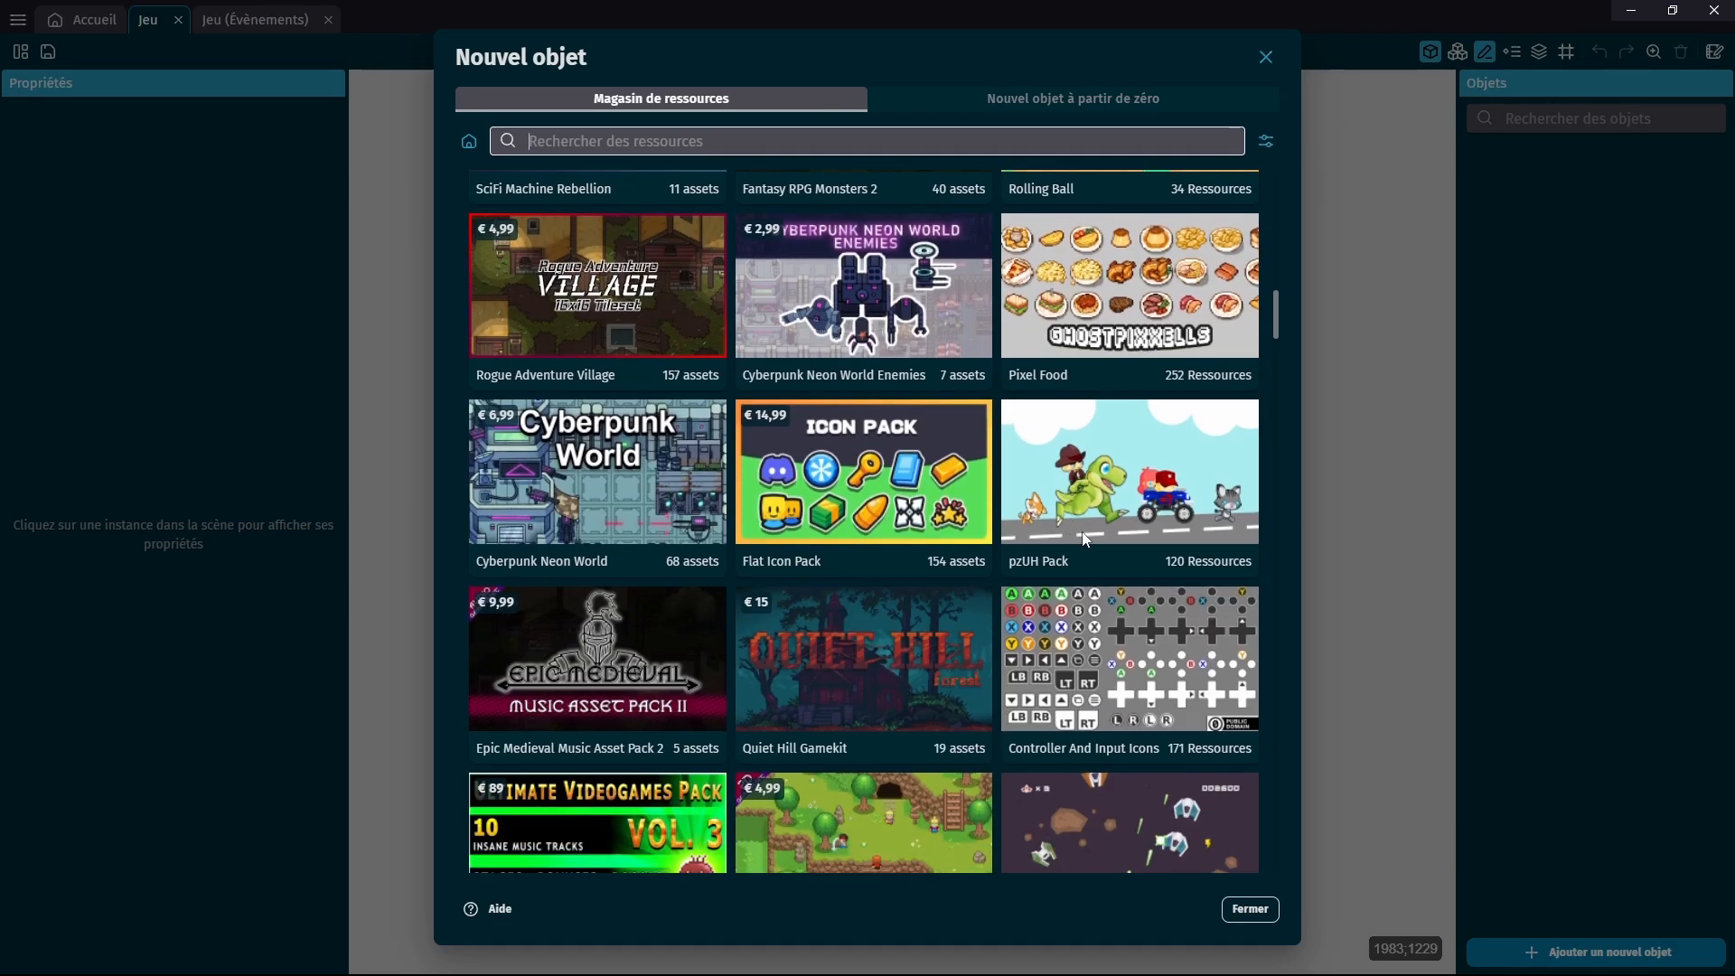
scroll(1084, 533, down, 3)
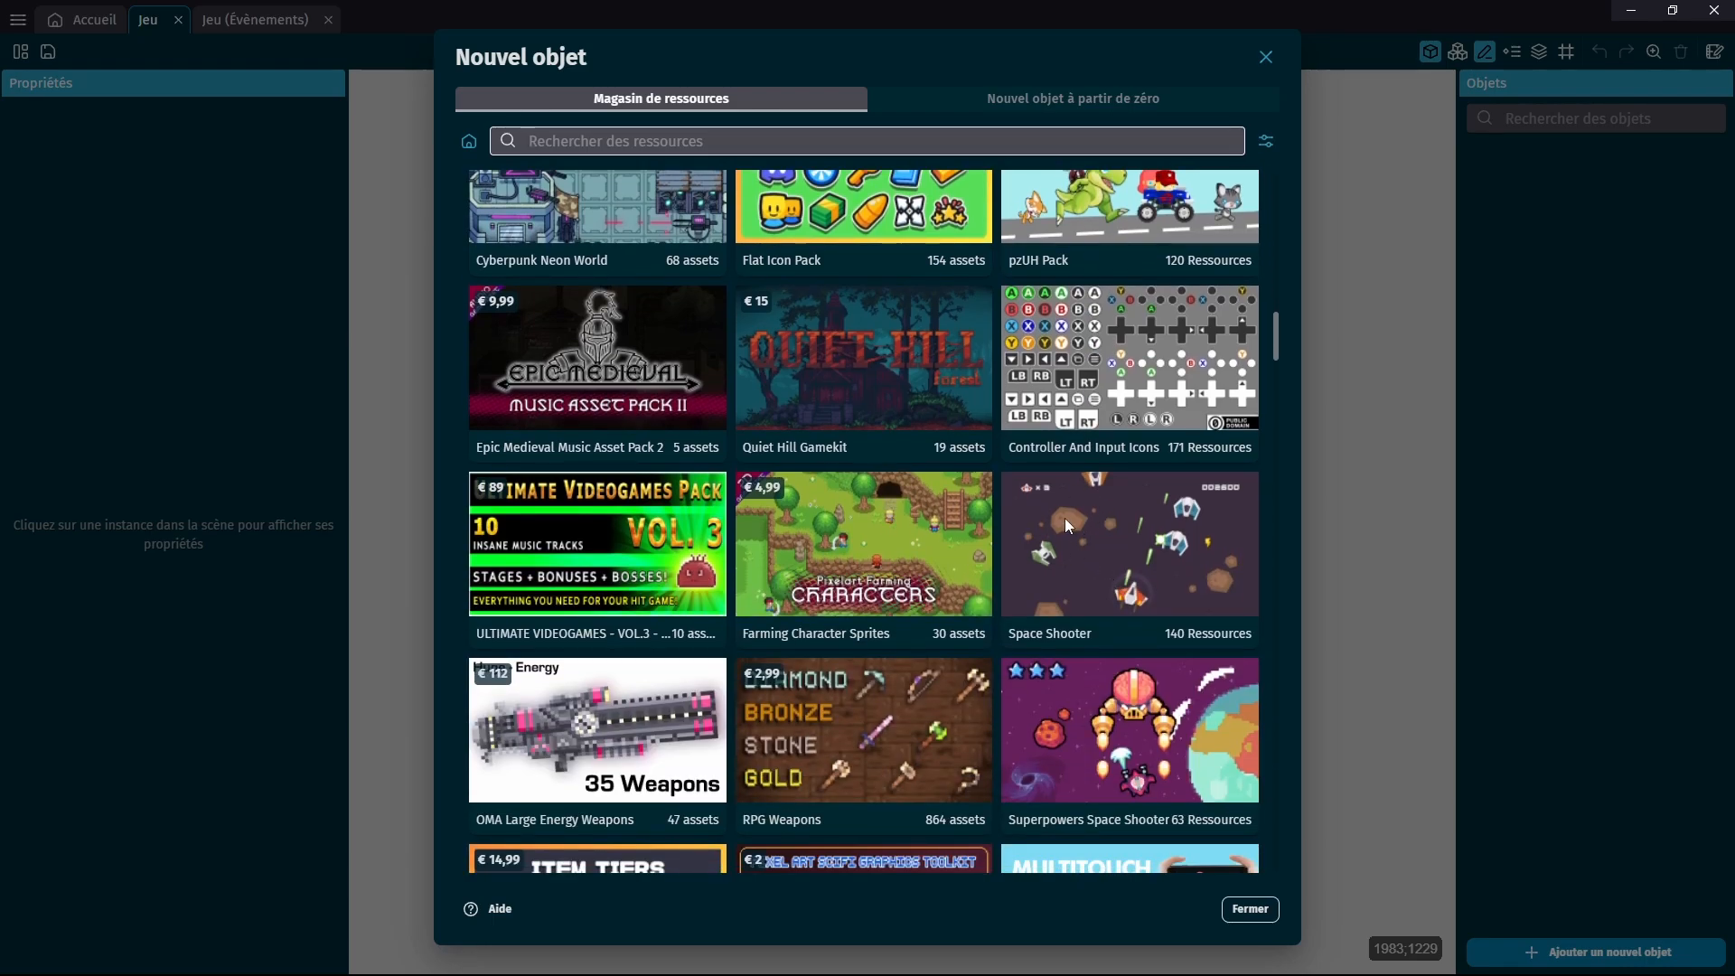
scroll(994, 492, down, 4)
scroll(1071, 441, down, 6)
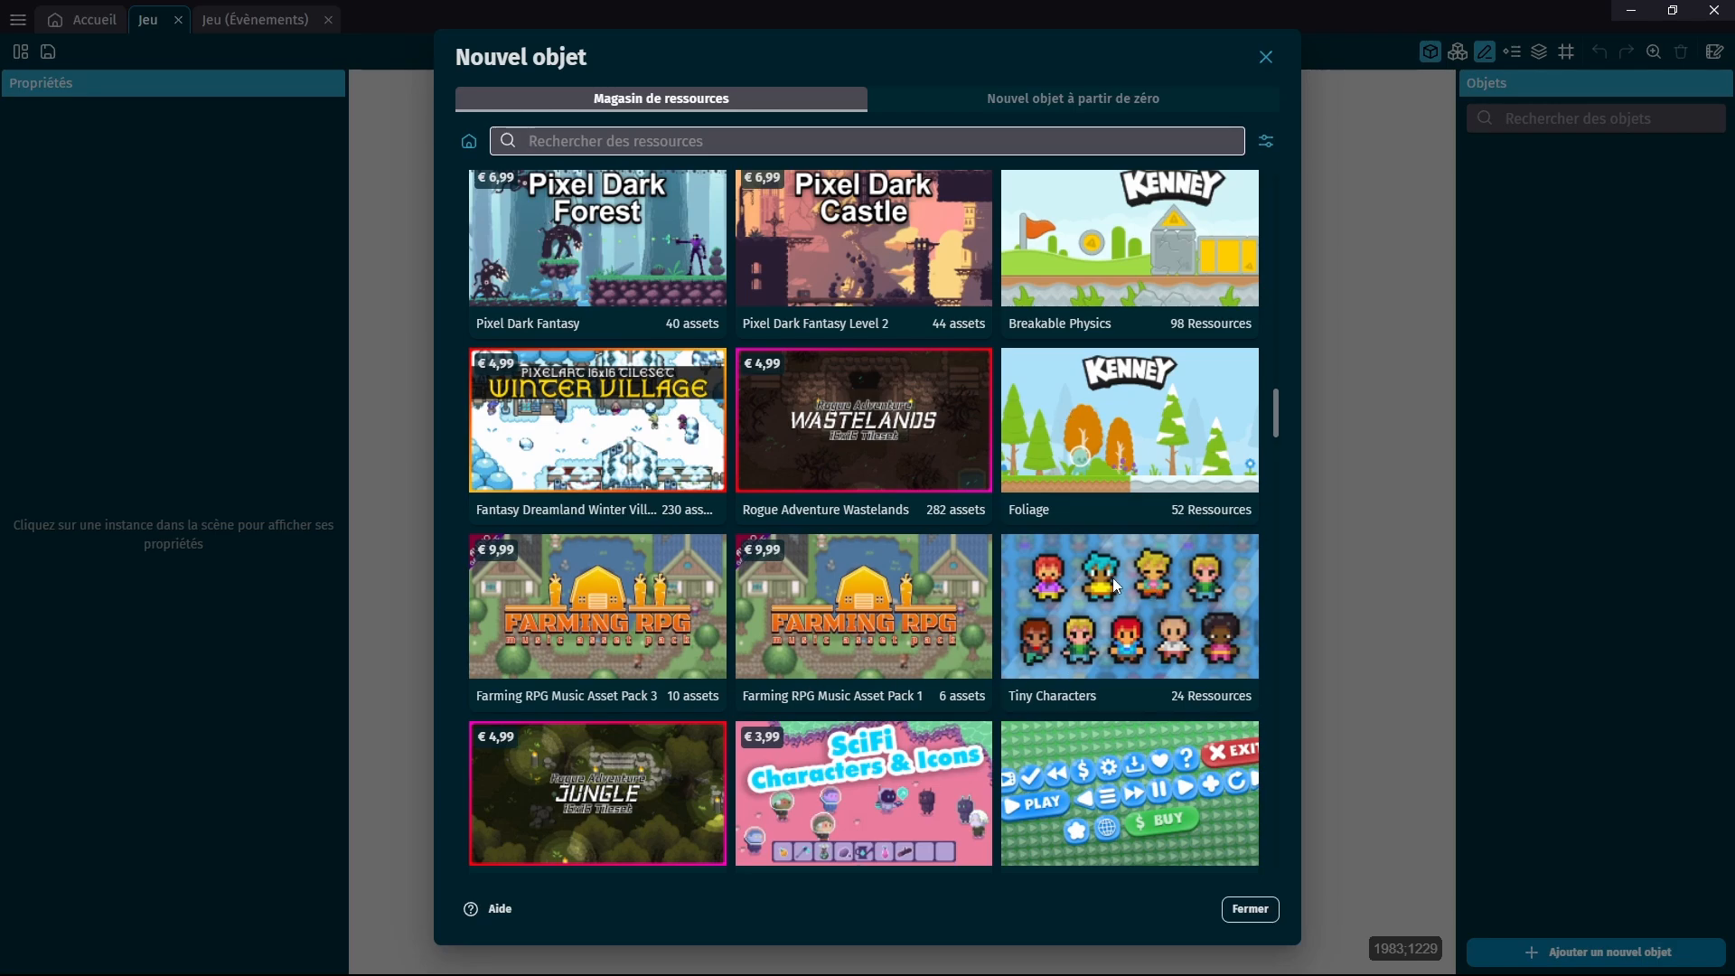
scroll(1088, 560, down, 3)
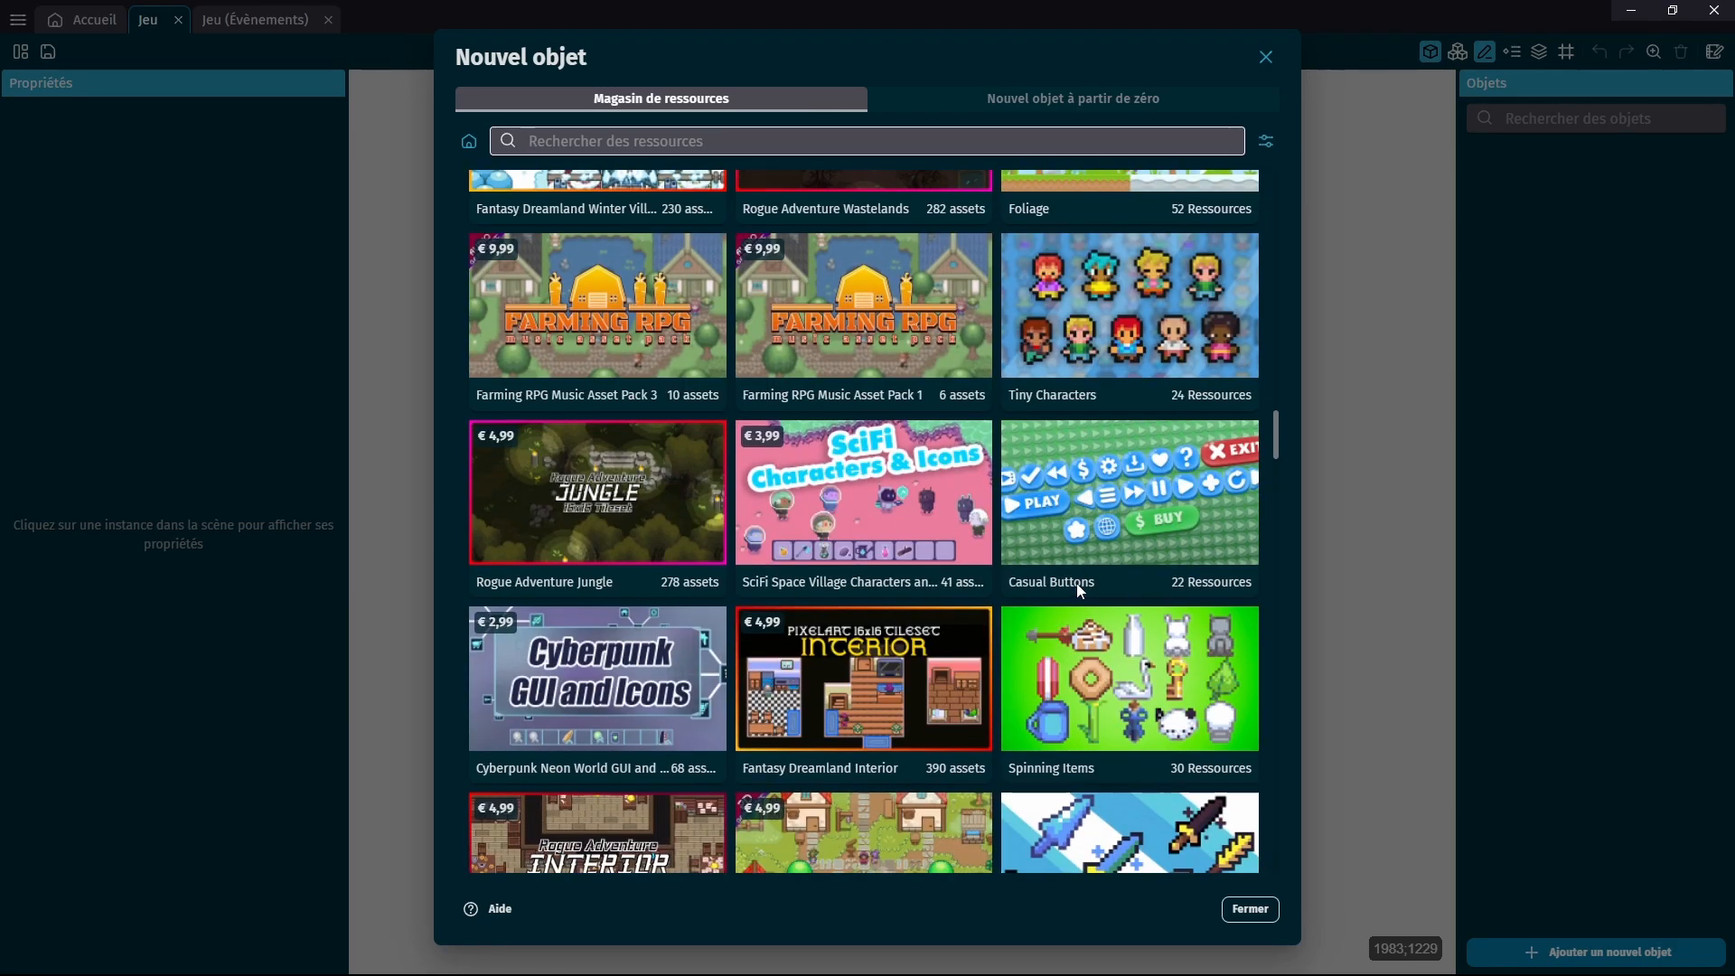
scroll(1081, 580, up, 10)
scroll(1082, 597, up, 10)
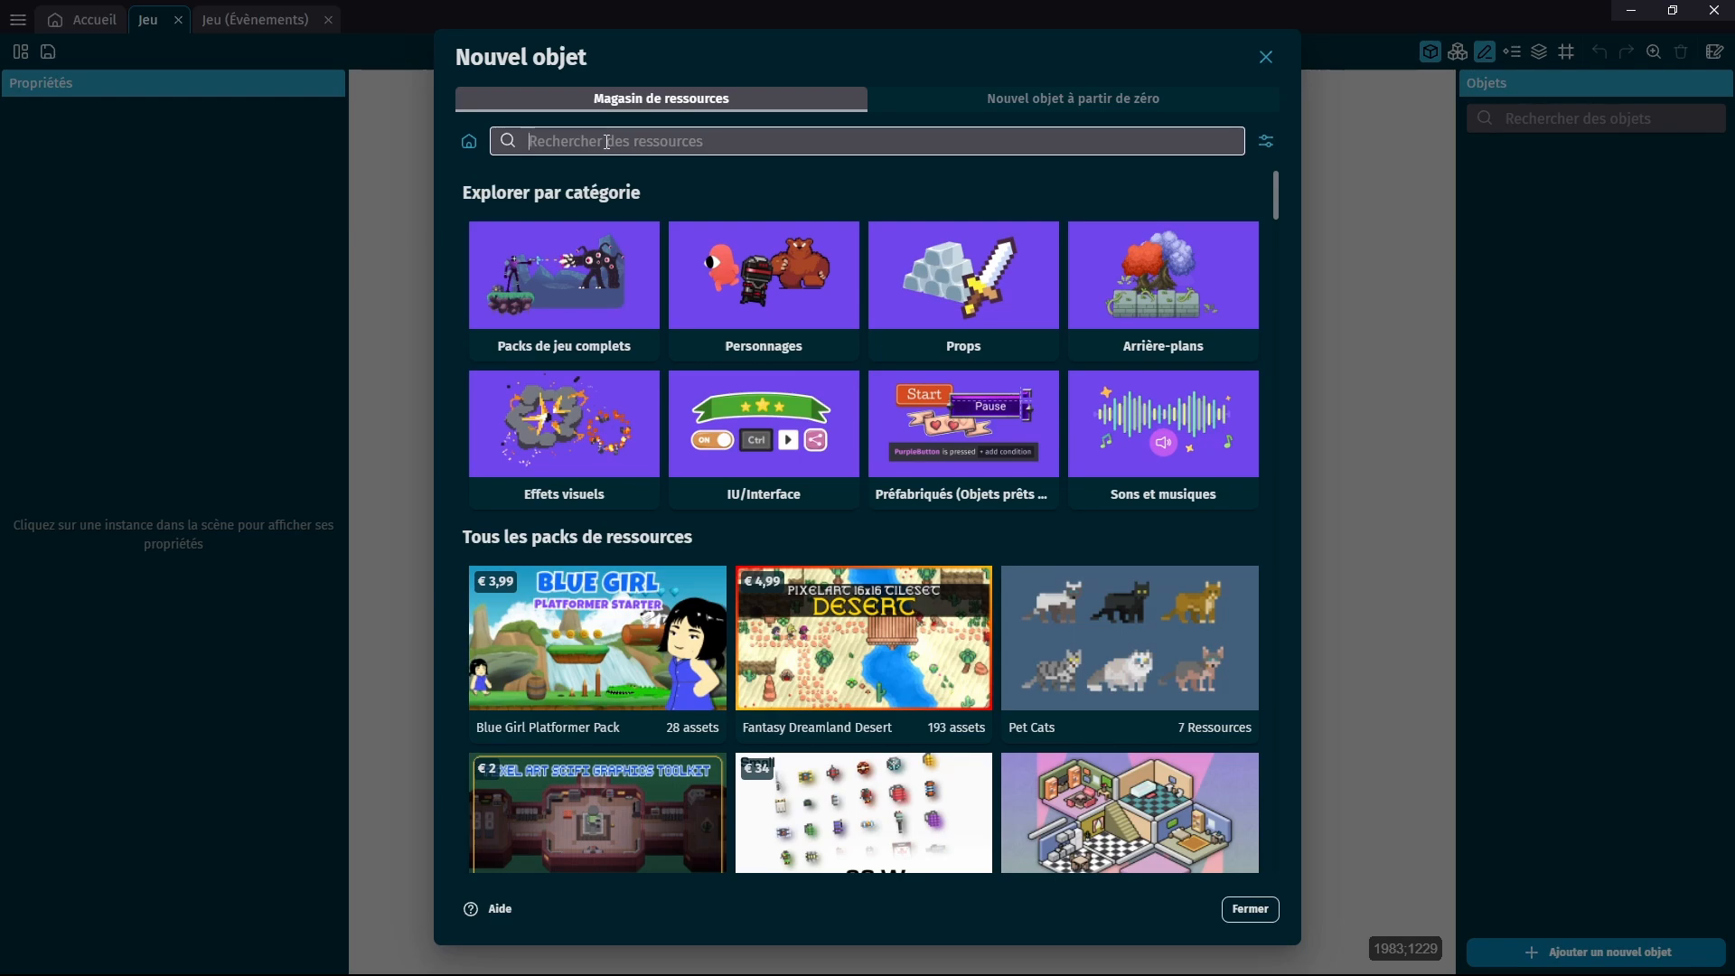
Search the asset store for "platforme" and open the details of the Blue player asset with 10 animations.
text(platforme)
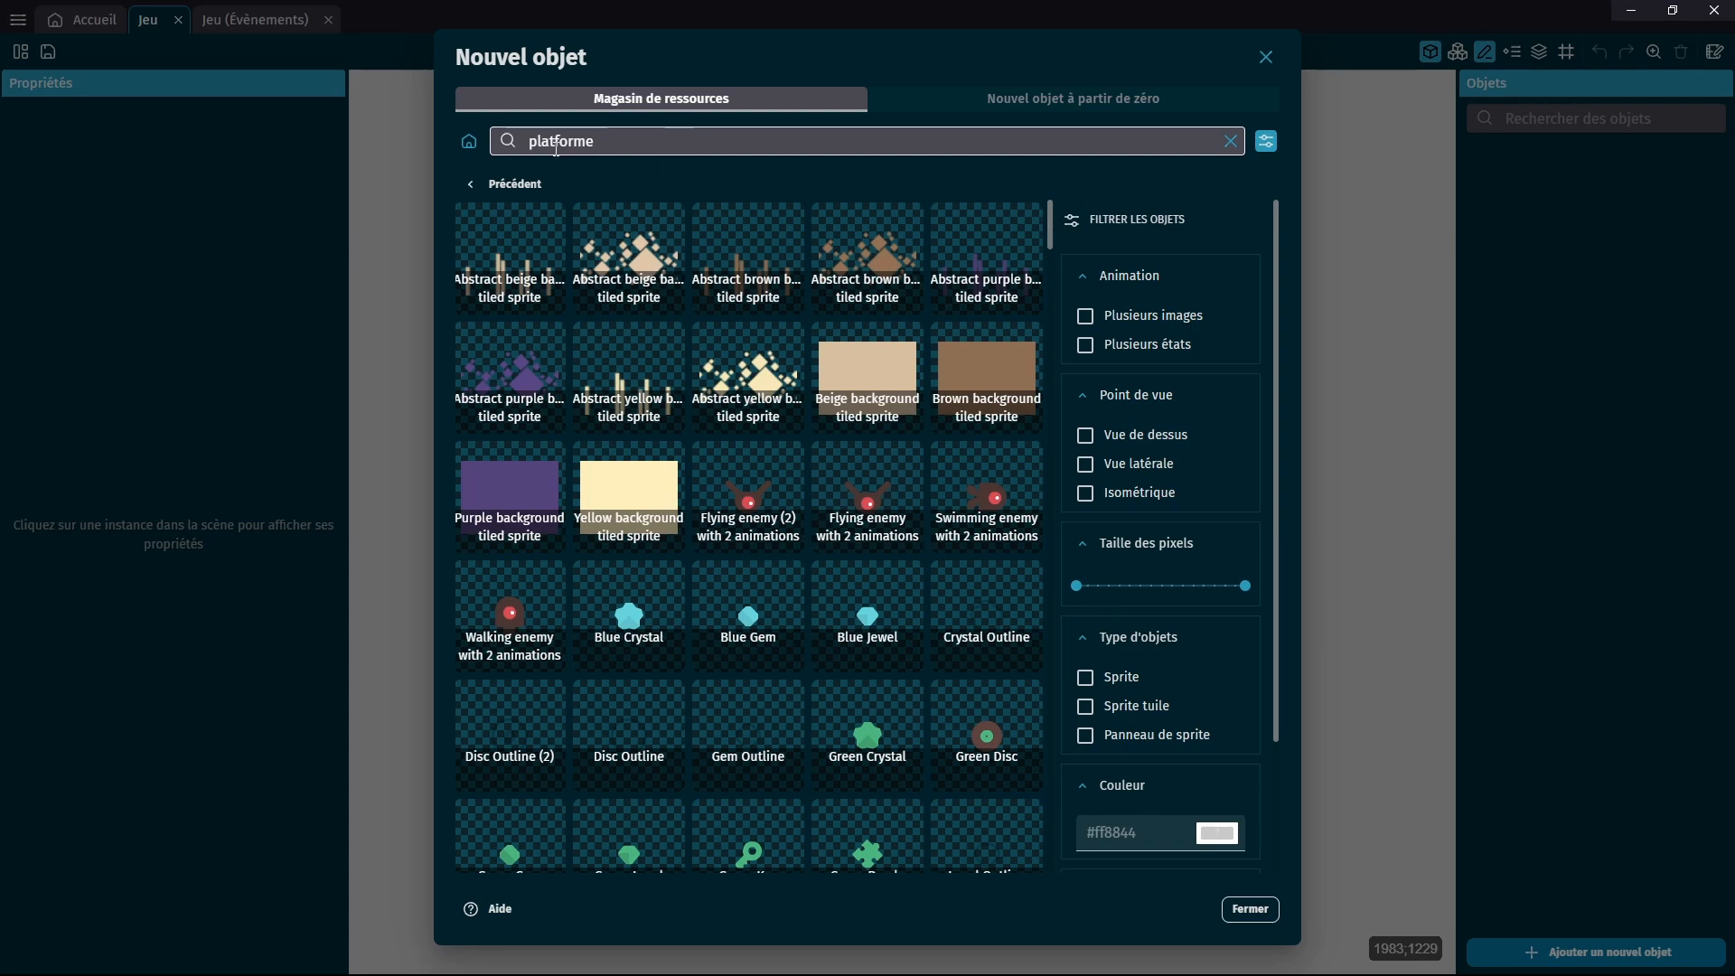
click(566, 144)
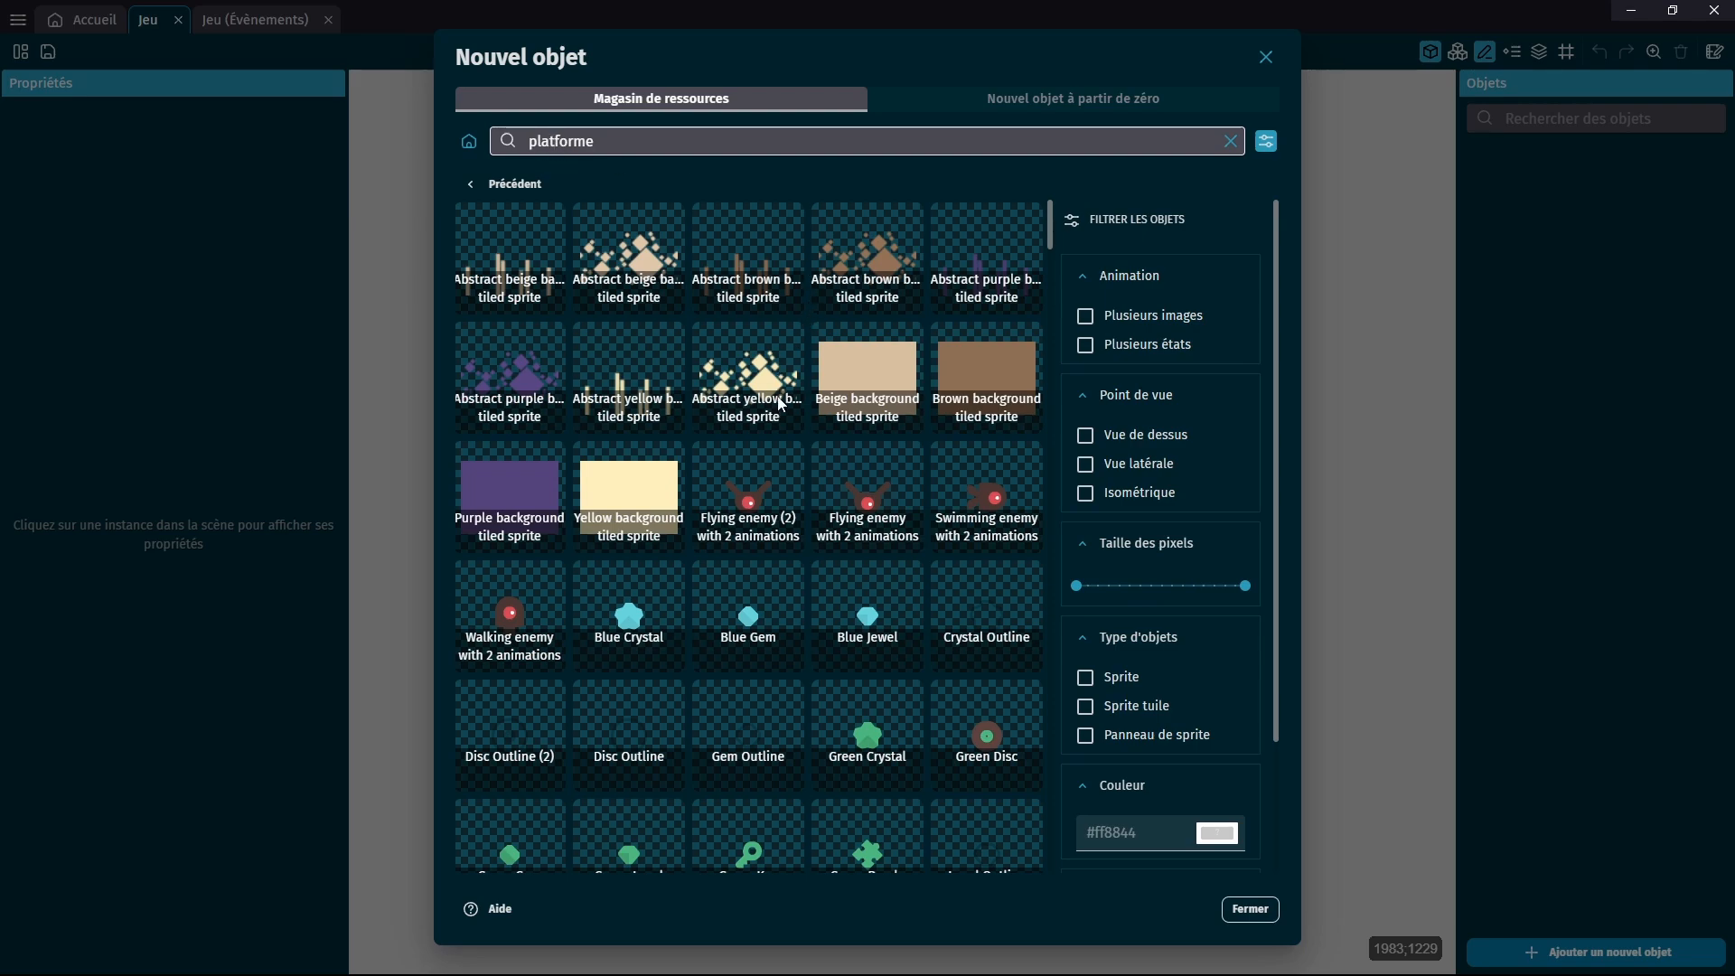
scroll(777, 398, down, 3)
scroll(775, 398, down, 10)
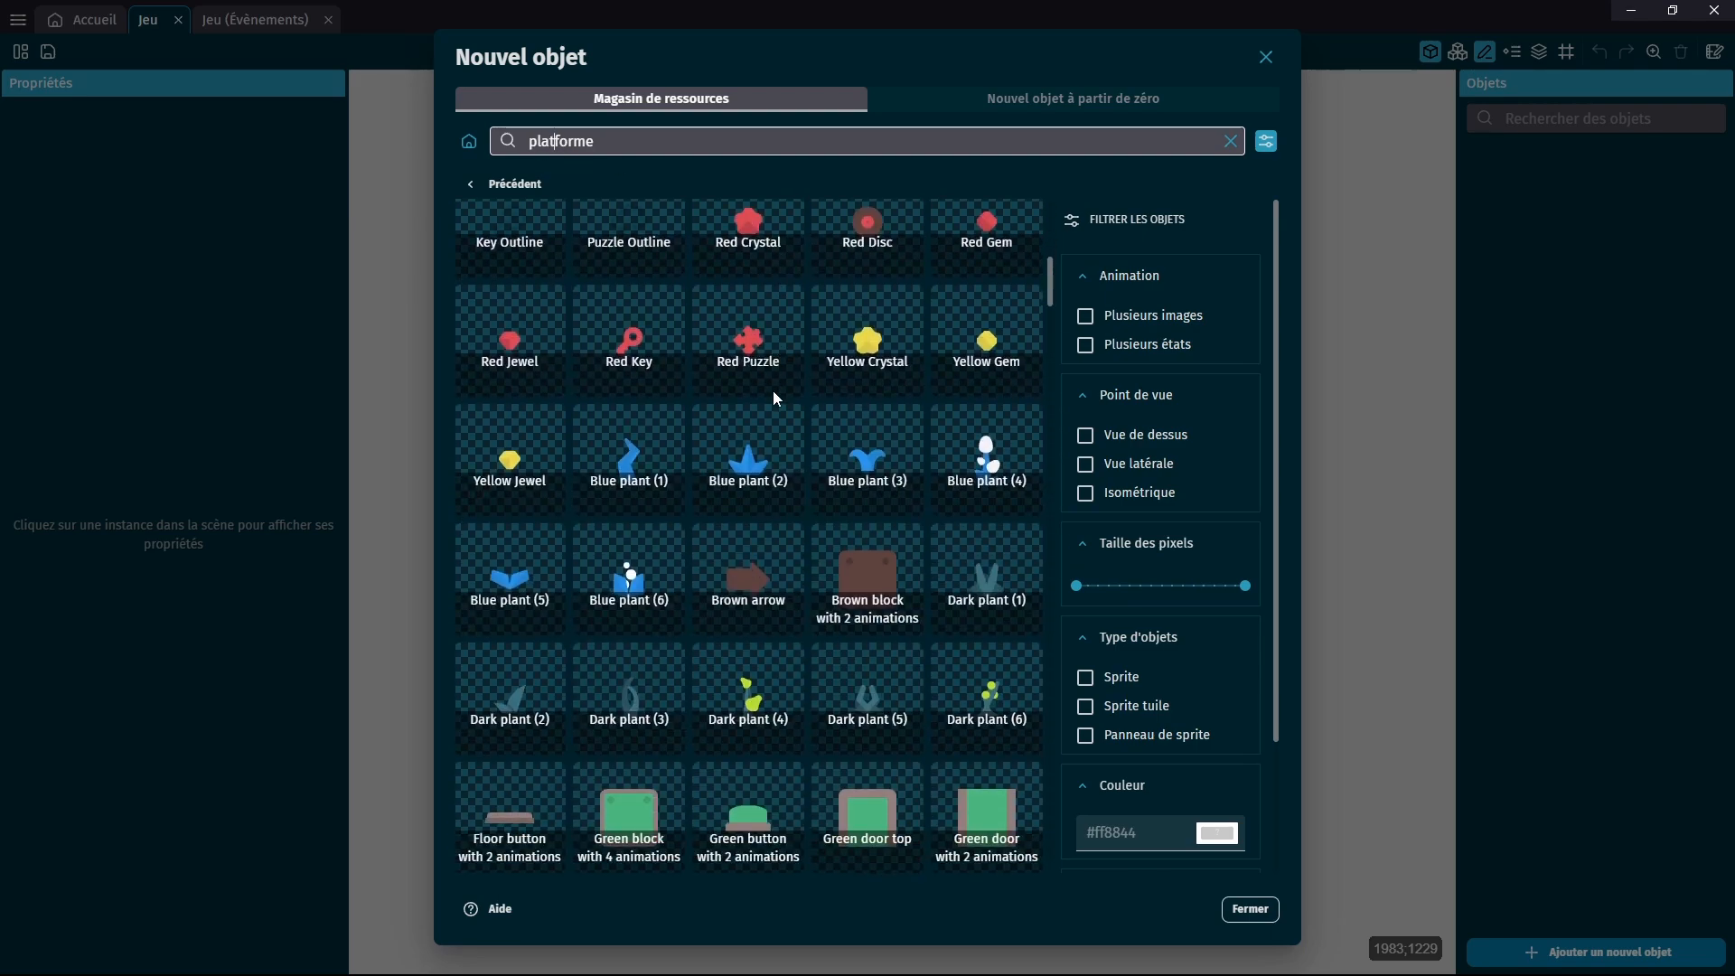
scroll(770, 398, down, 6)
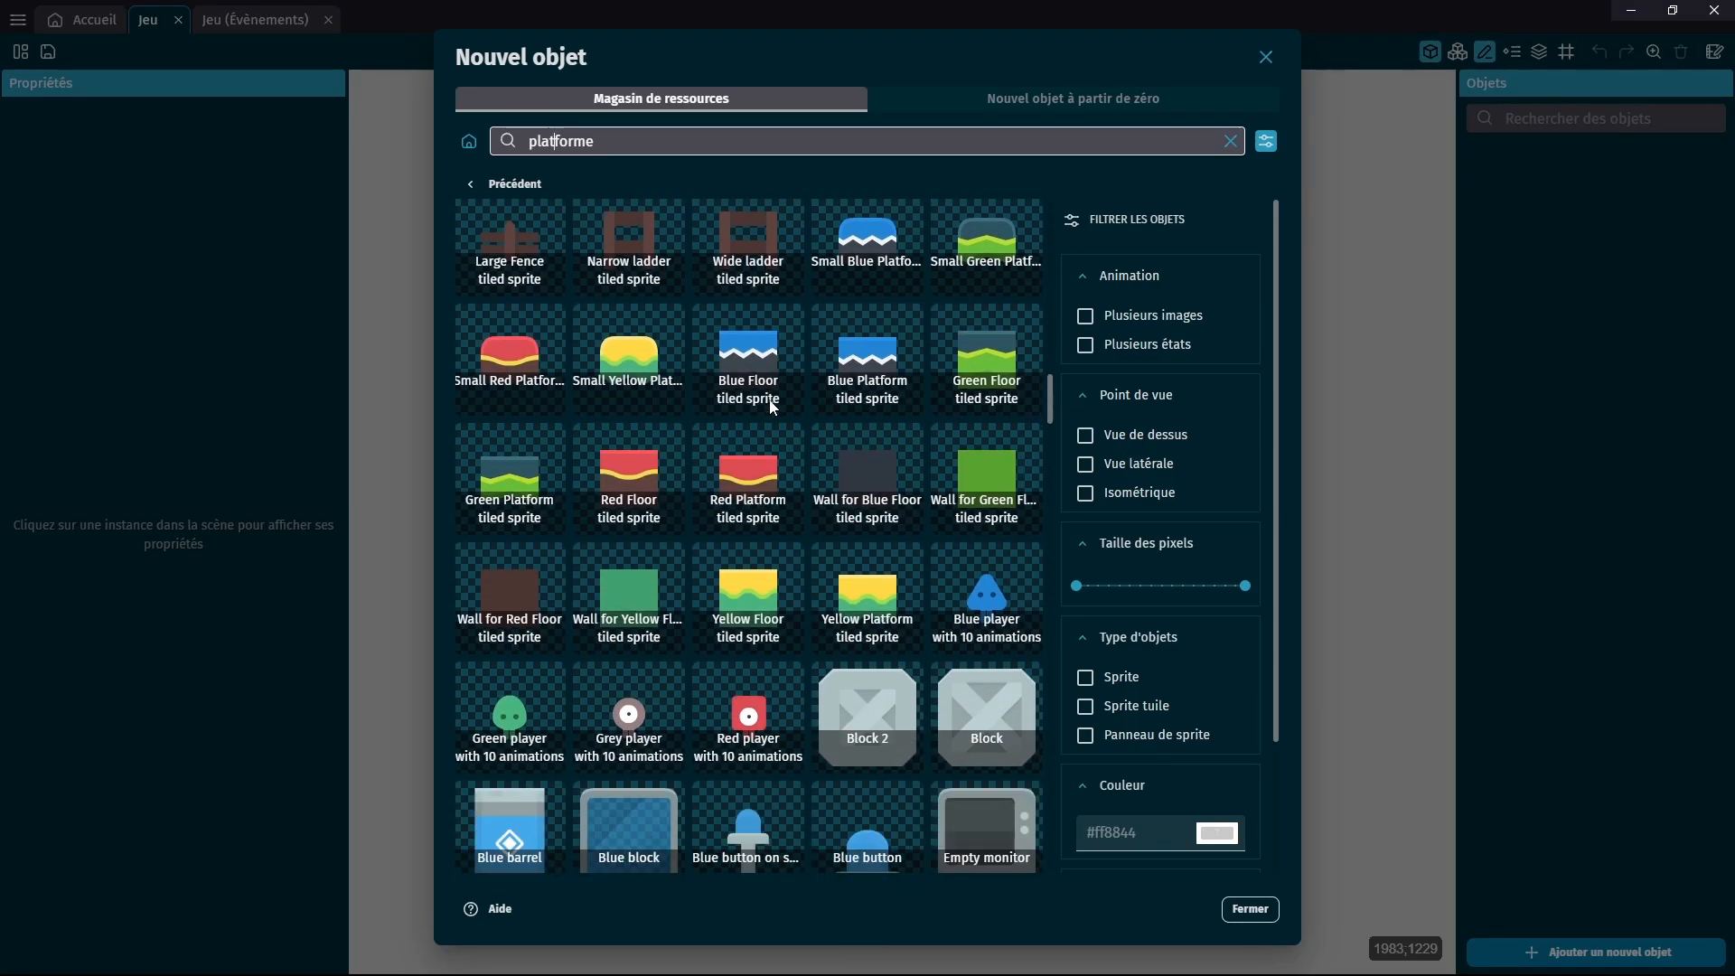
scroll(773, 404, down, 2)
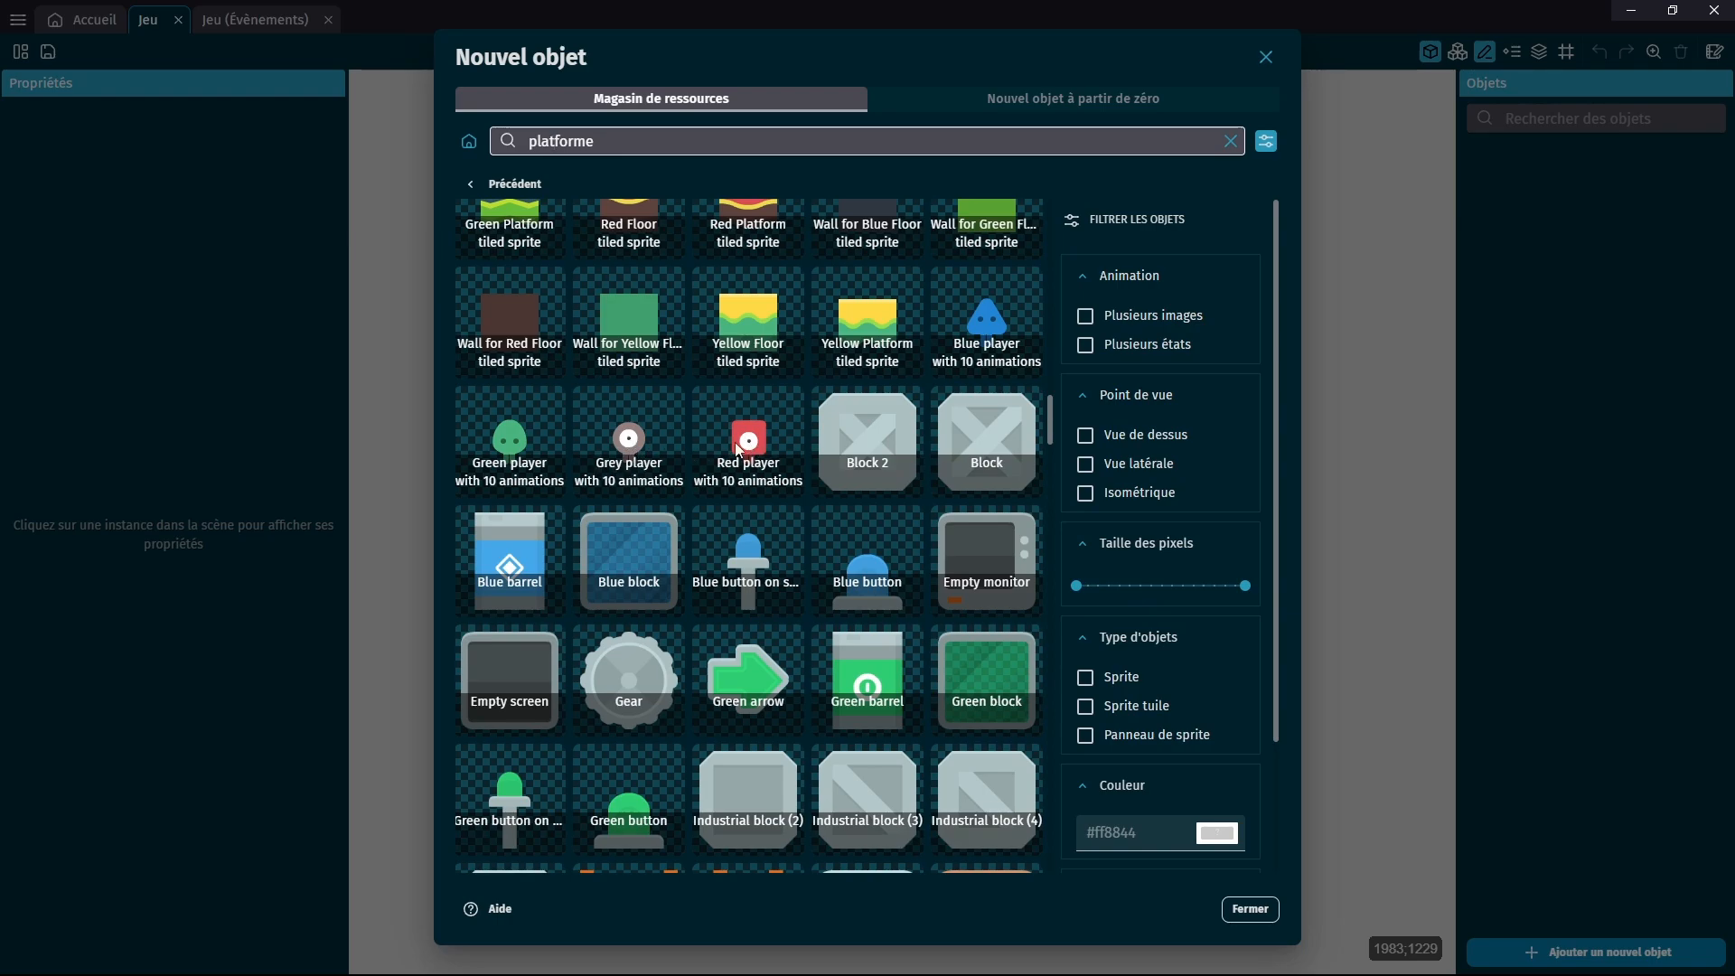
click(989, 330)
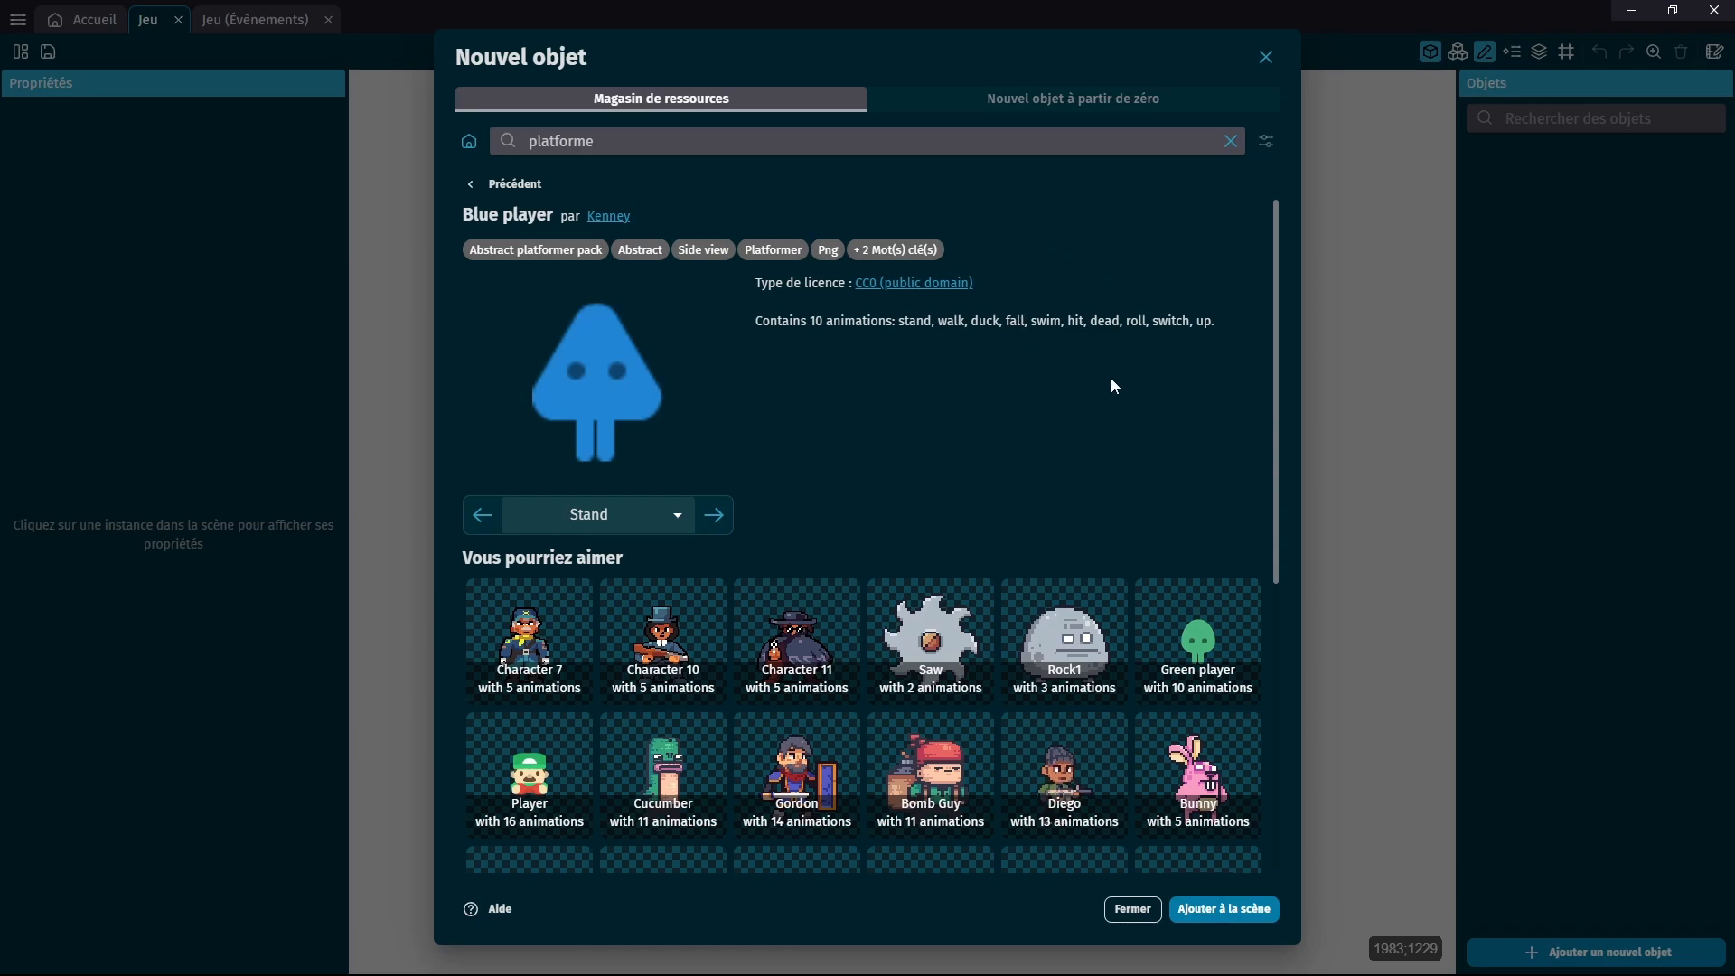
Preview the Blue player's Walk, Duck, Fall, Swim and Dead animations.
click(676, 517)
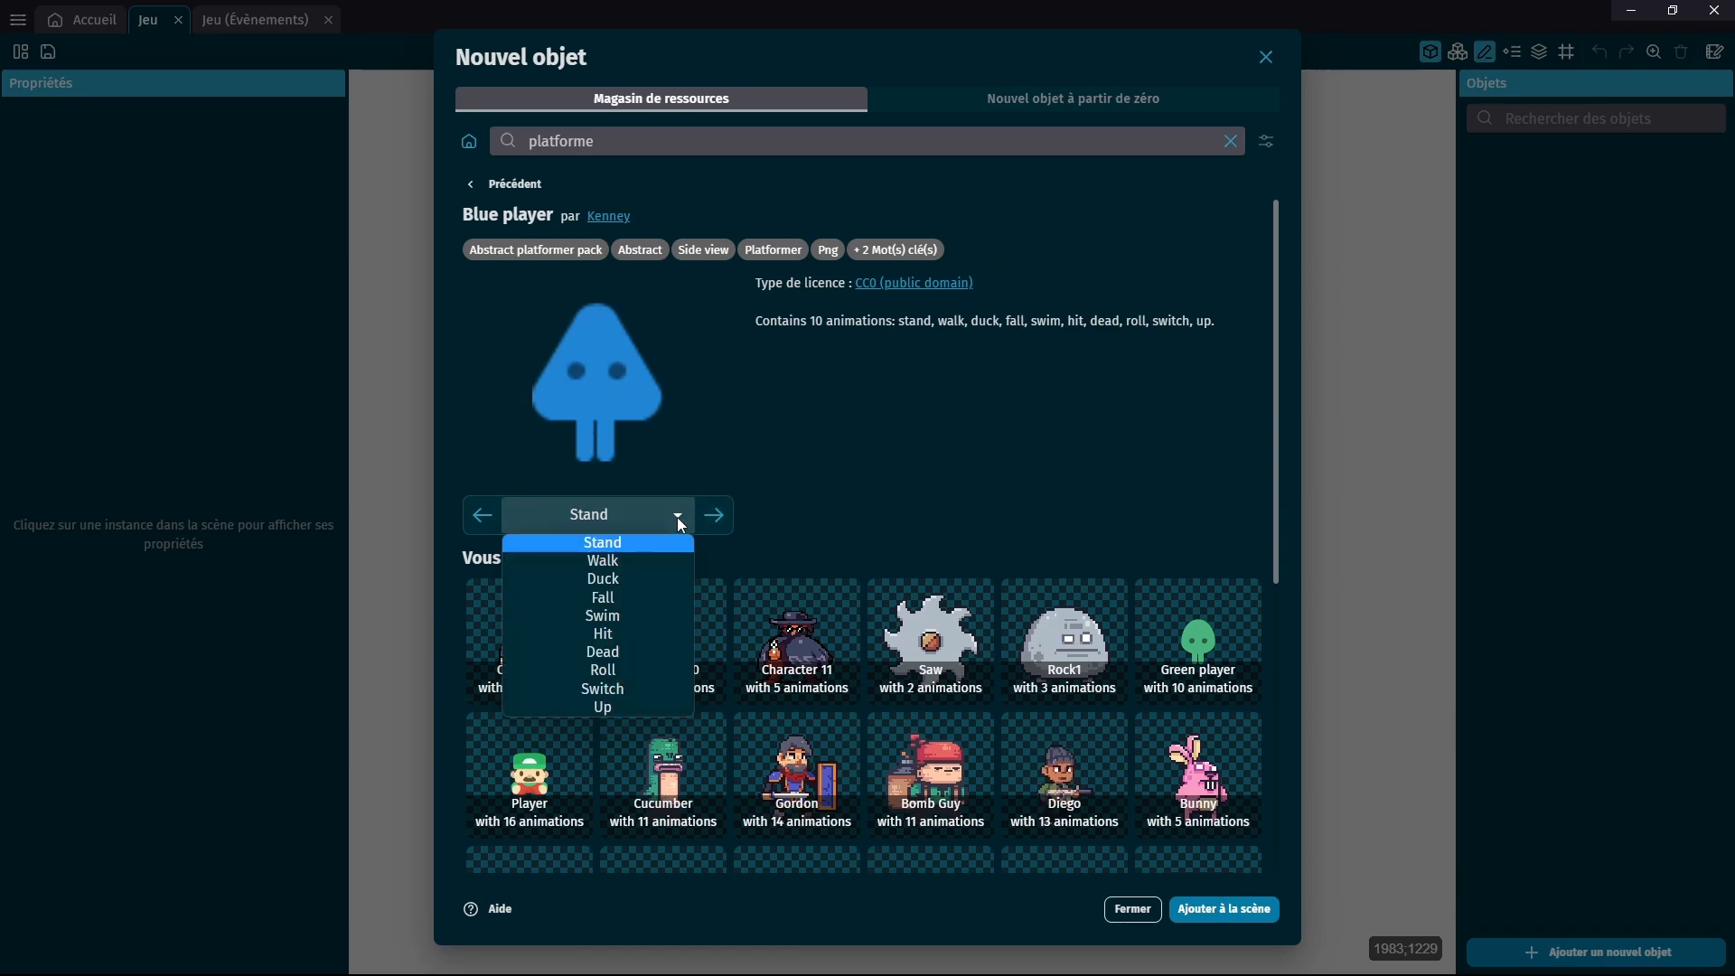
click(631, 560)
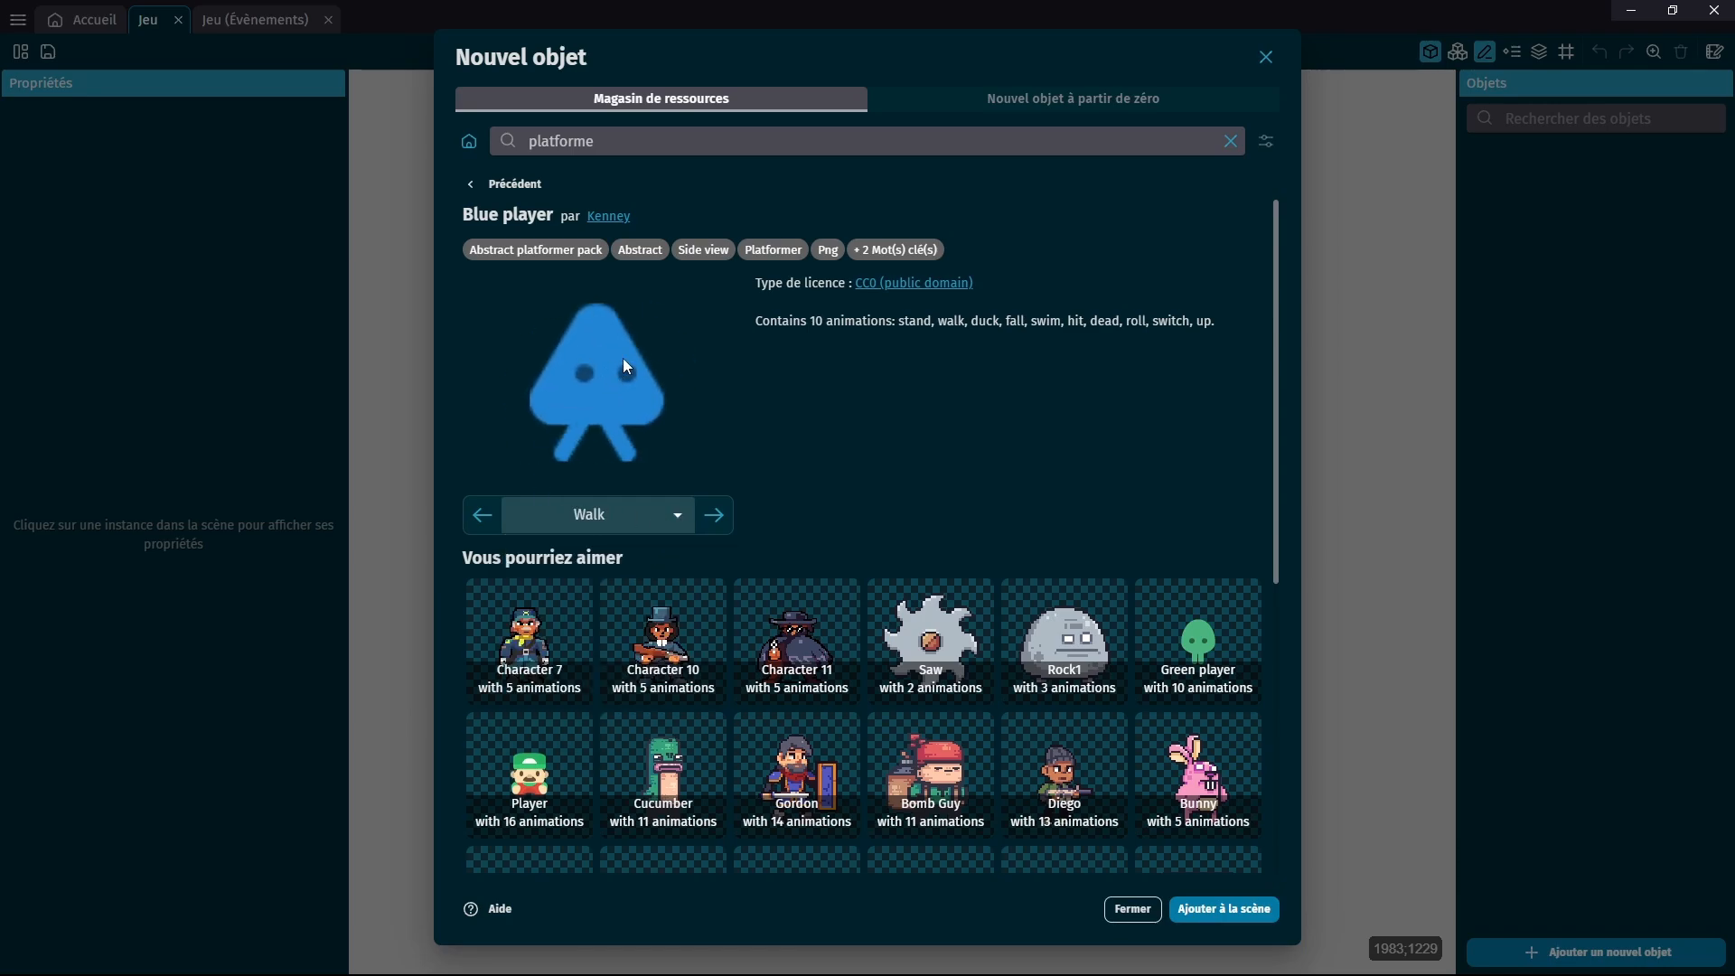
click(680, 518)
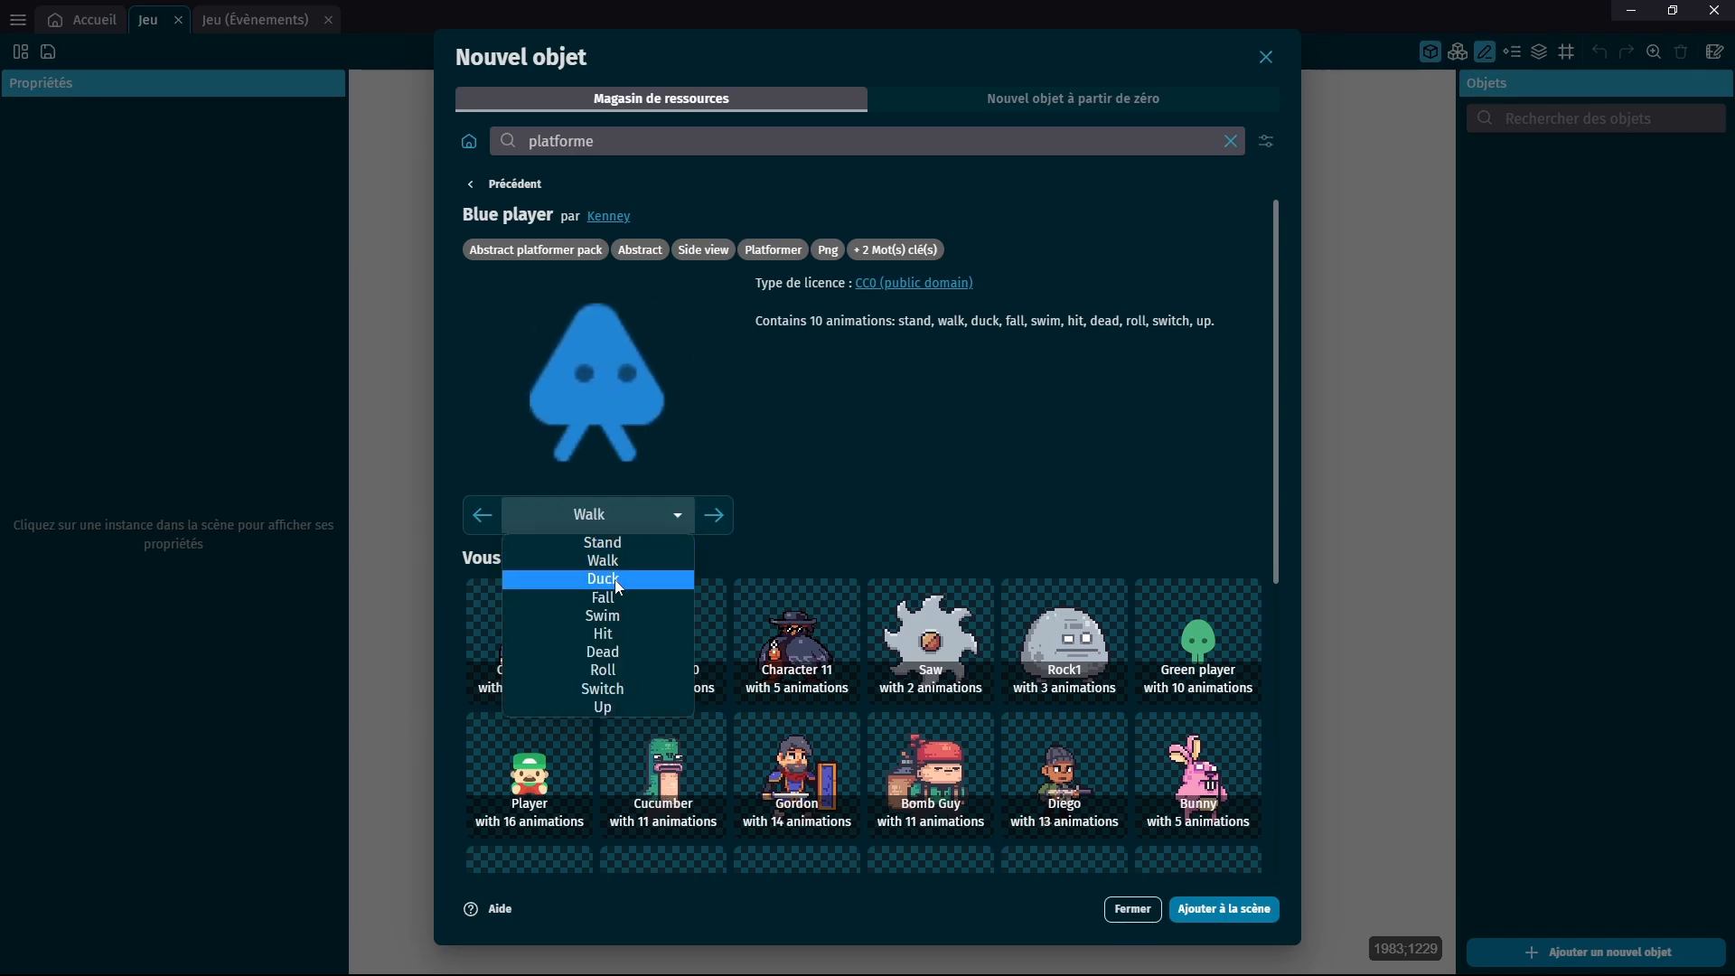
click(681, 580)
click(680, 518)
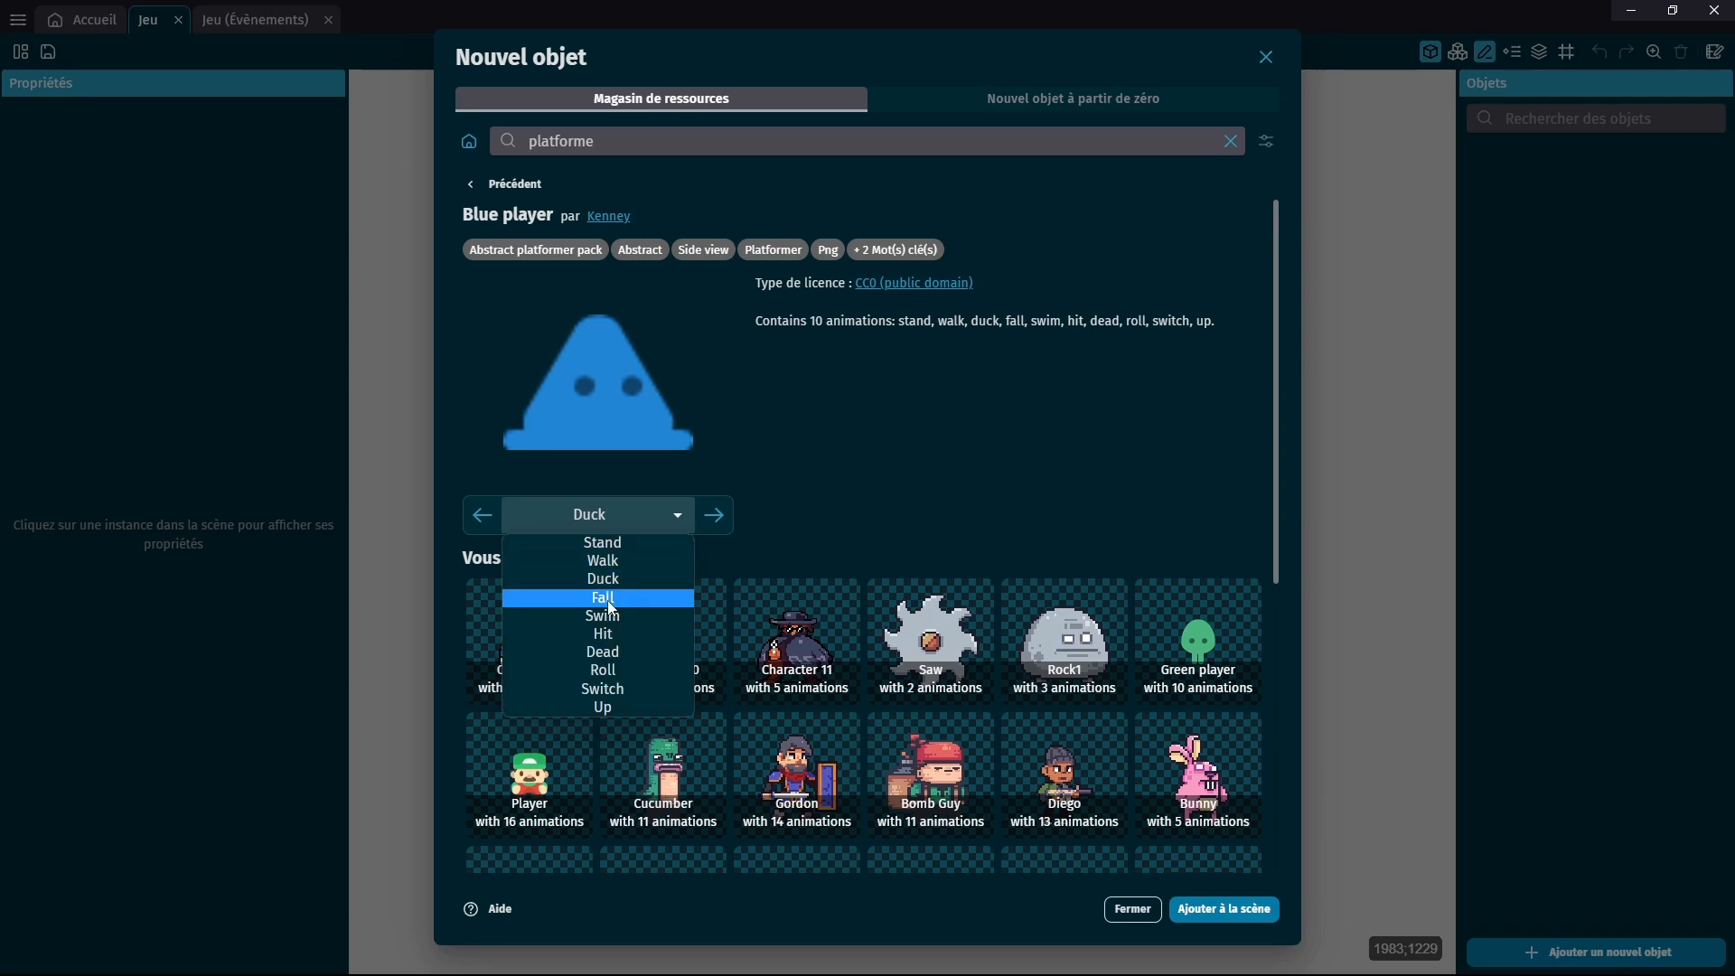
click(673, 600)
click(681, 510)
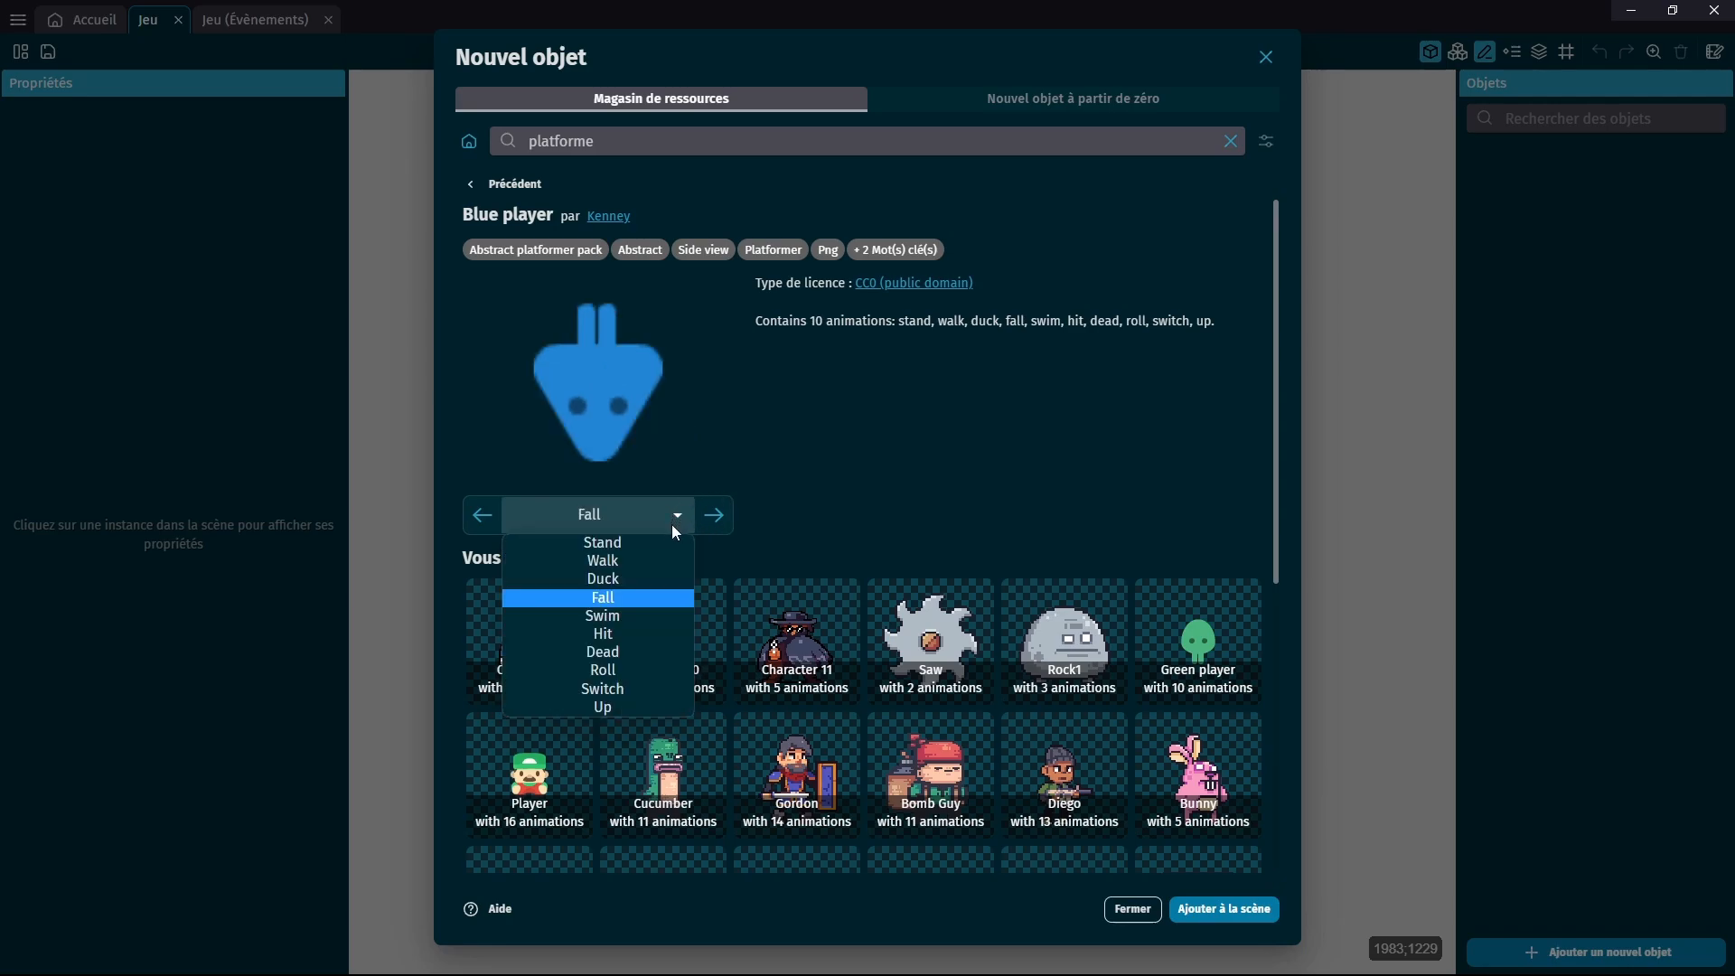
click(621, 620)
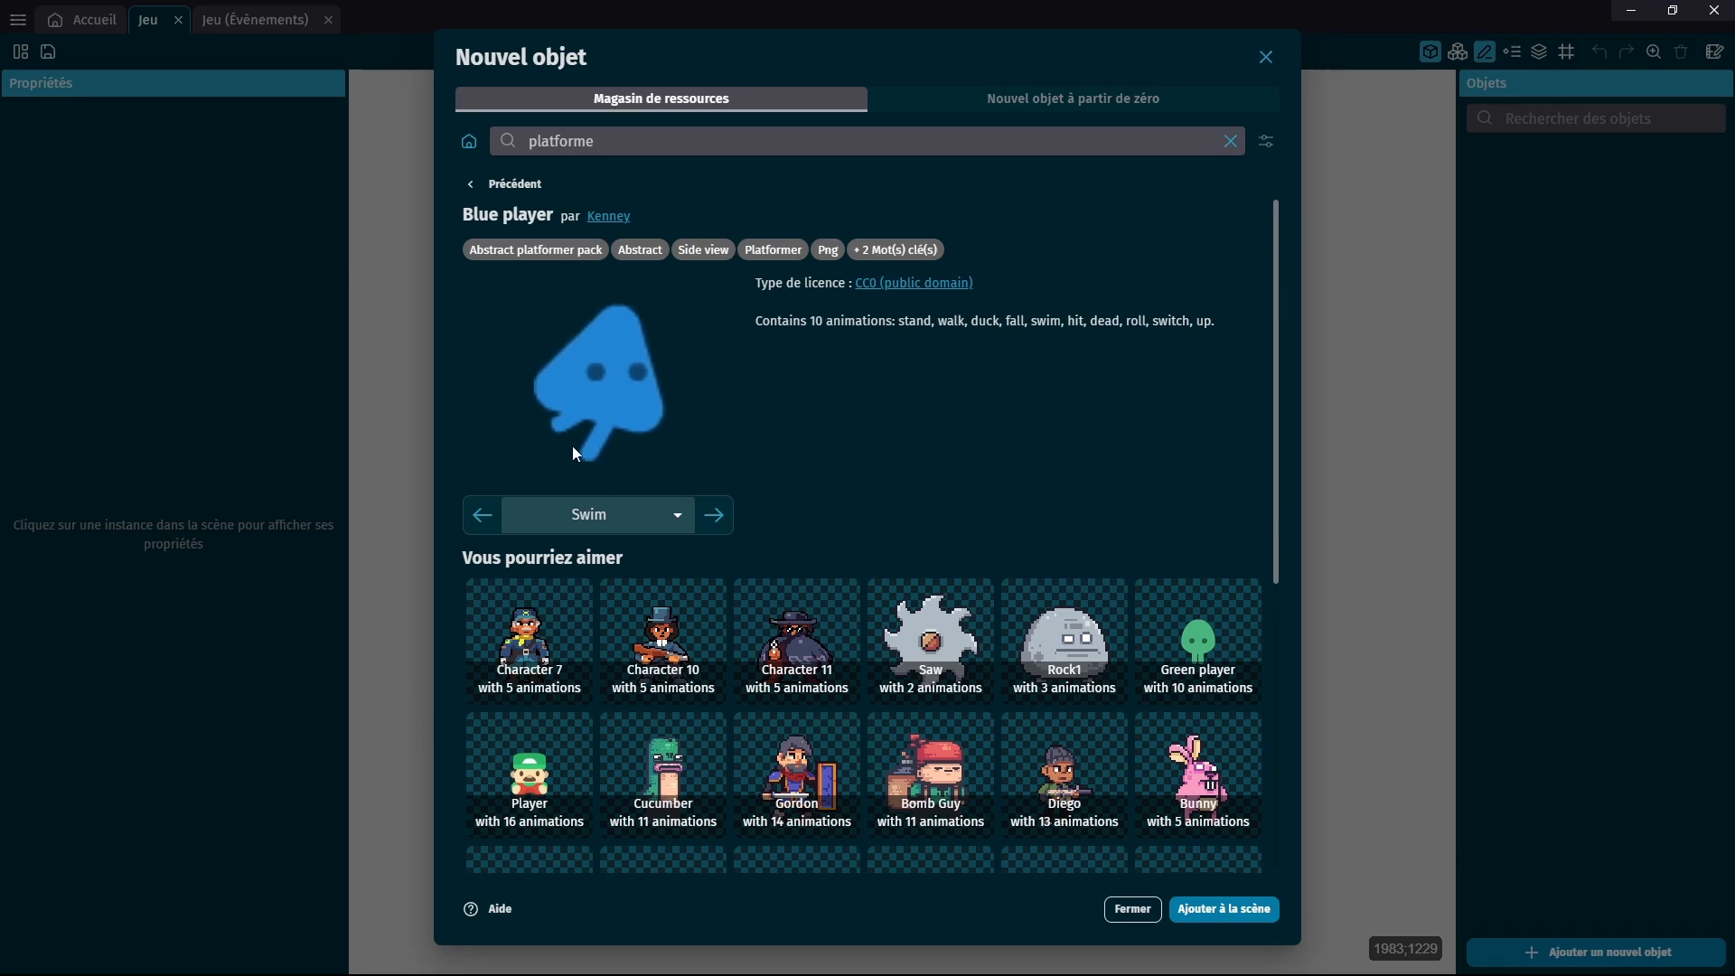
click(676, 519)
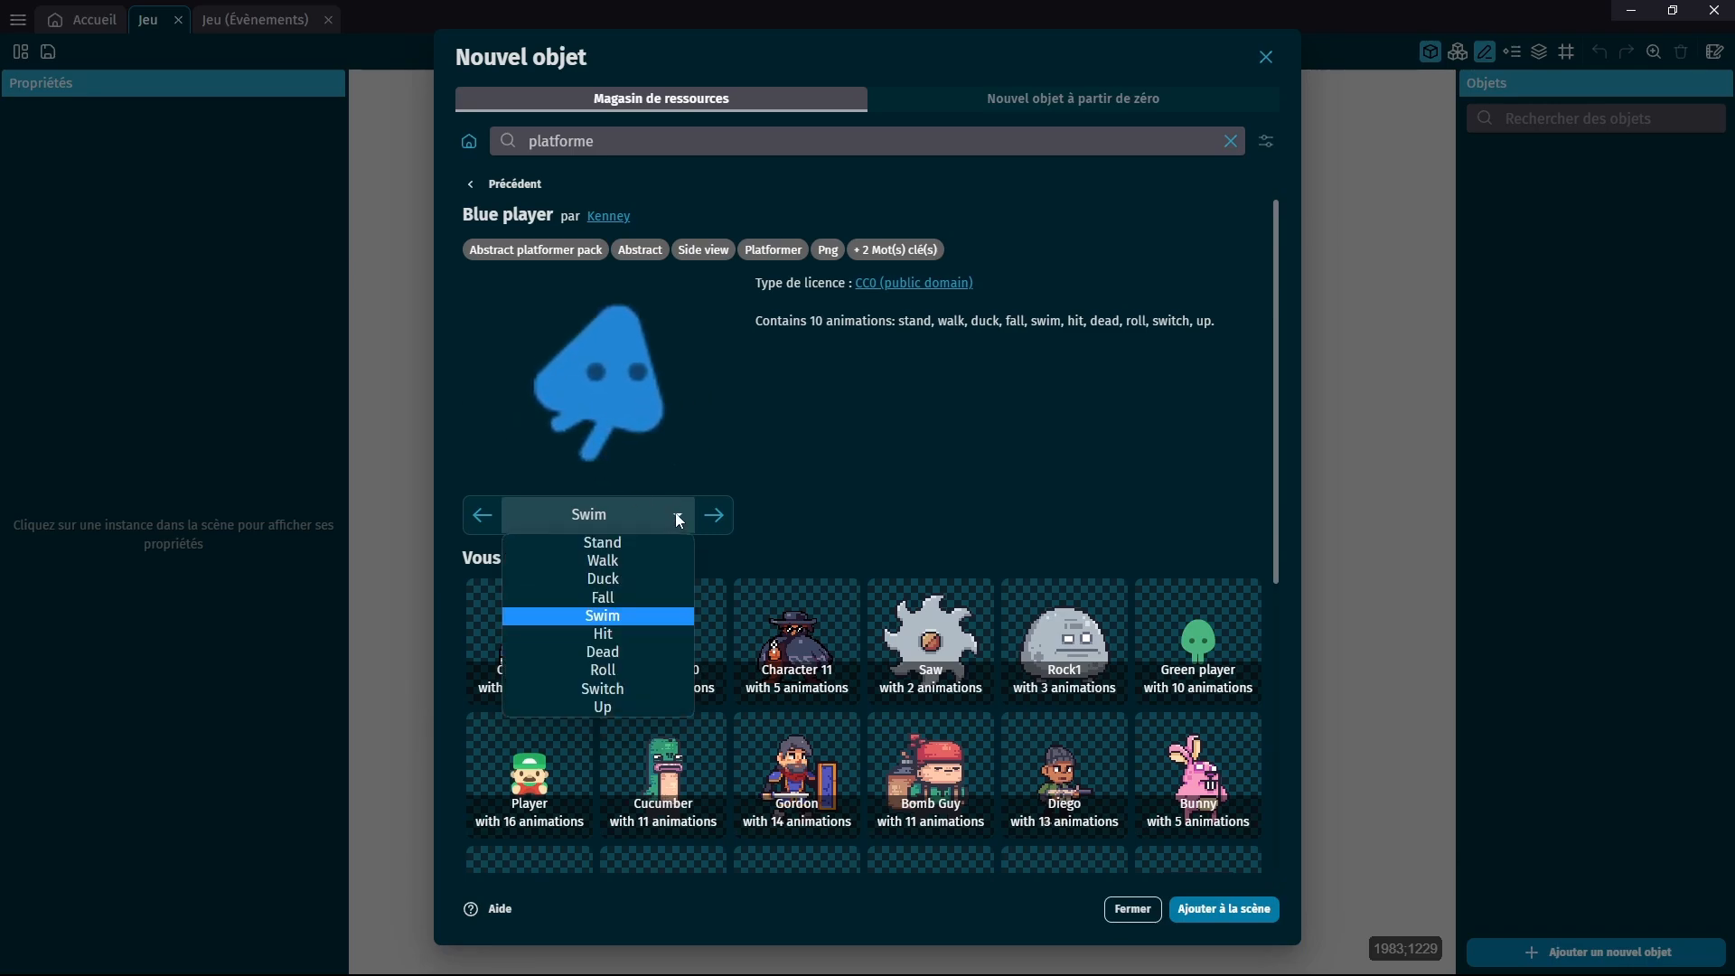
click(647, 654)
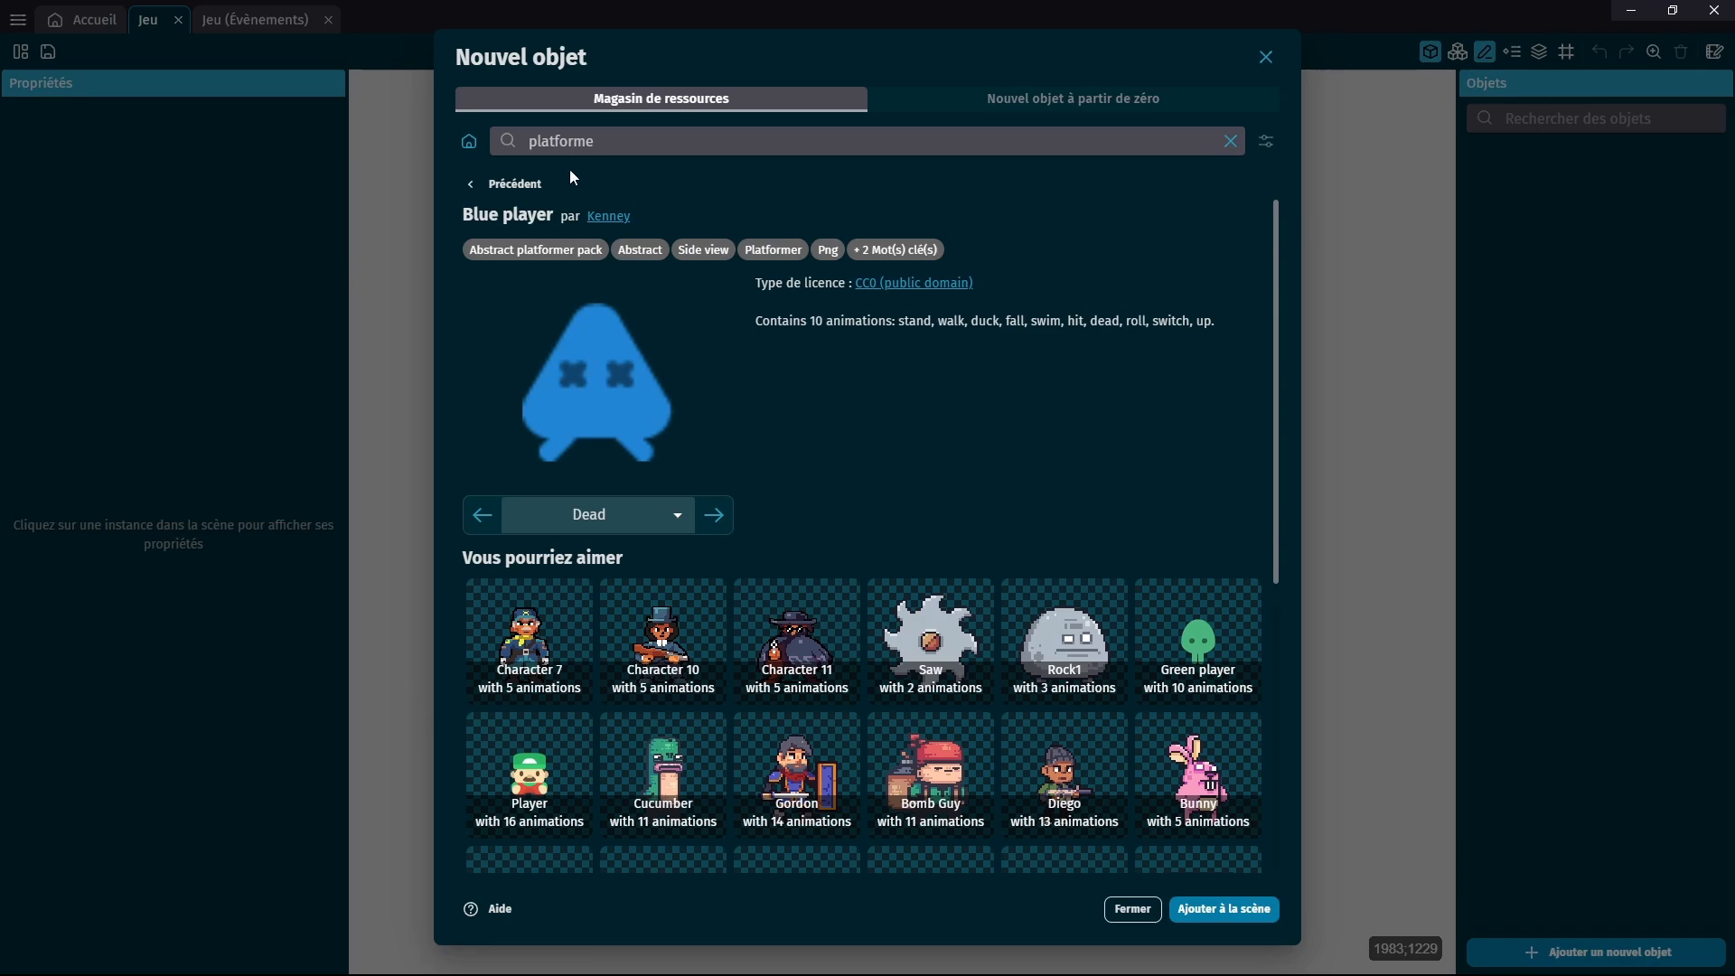
Set the previewed animation back to Stand and add the Blue player asset to the scene's objects, leaving the store.
click(686, 508)
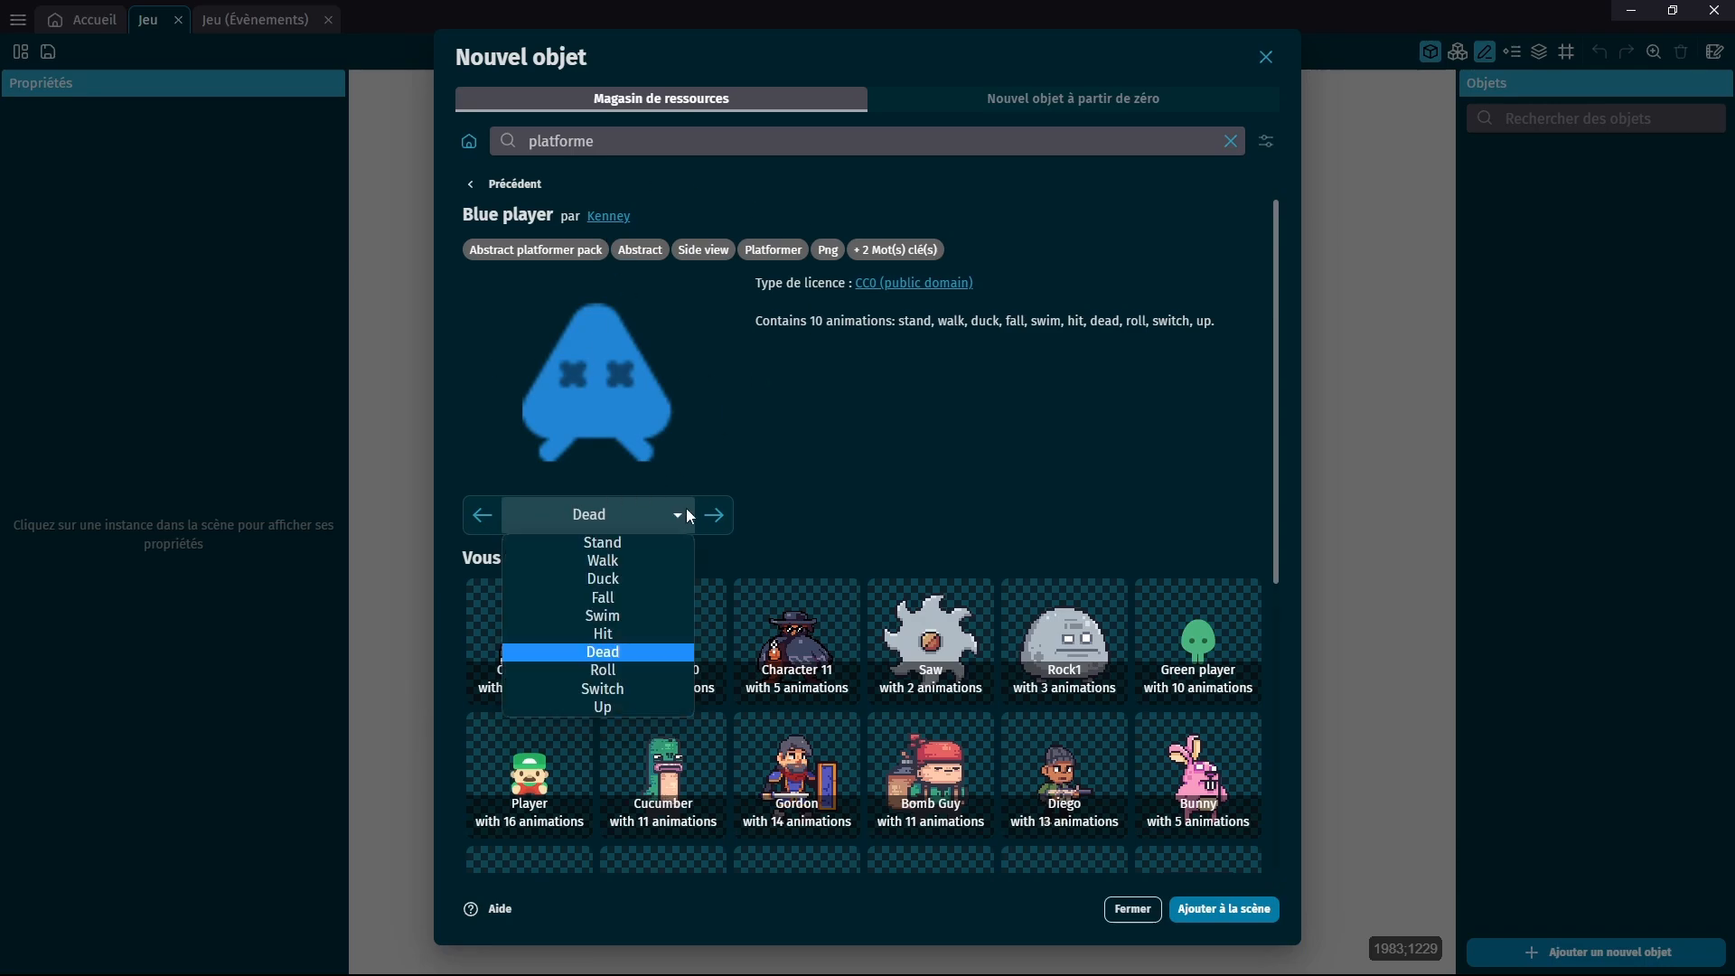
click(632, 540)
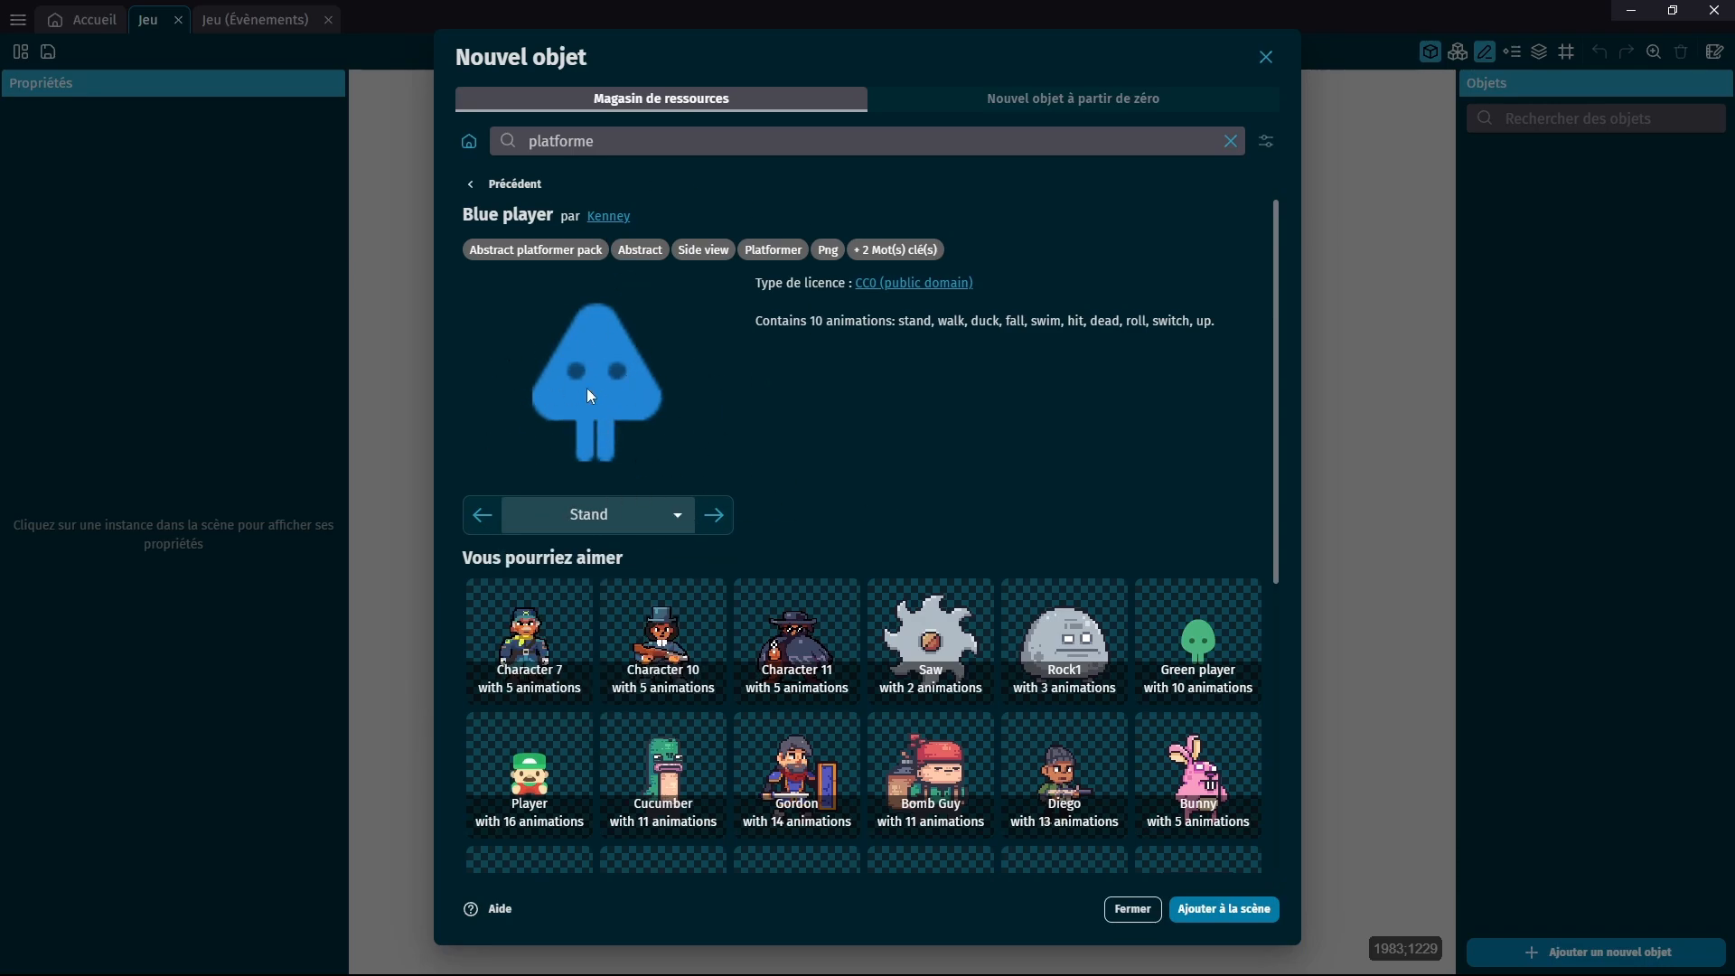
click(1211, 913)
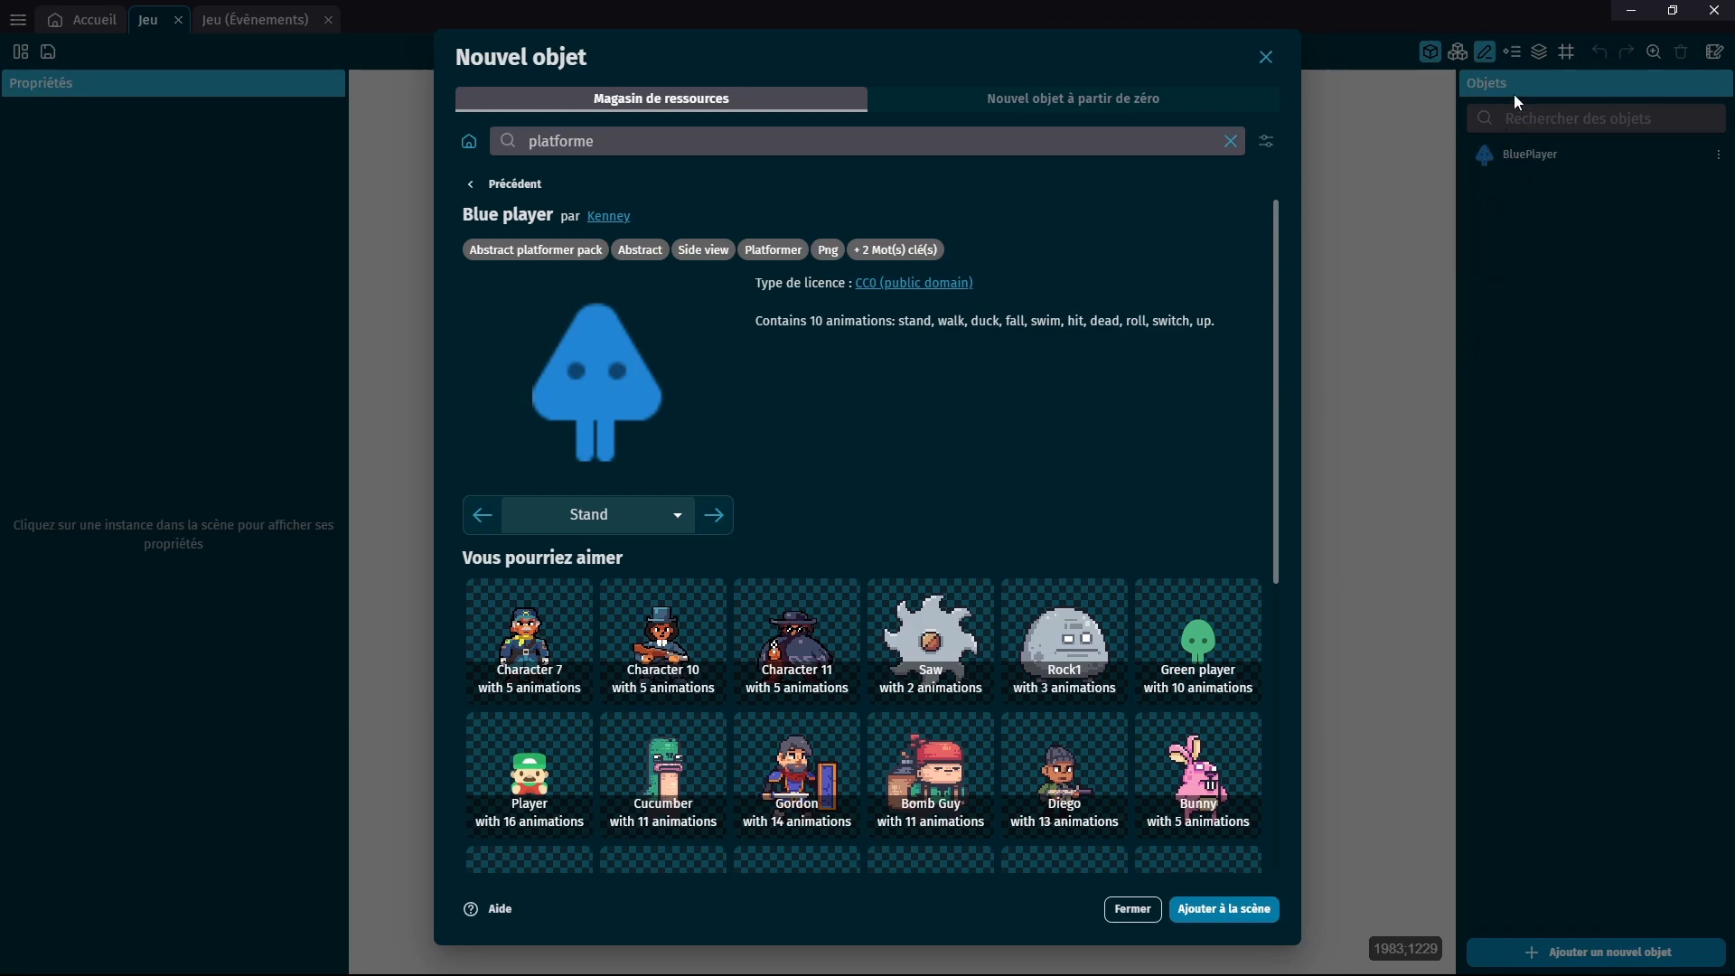
click(1266, 57)
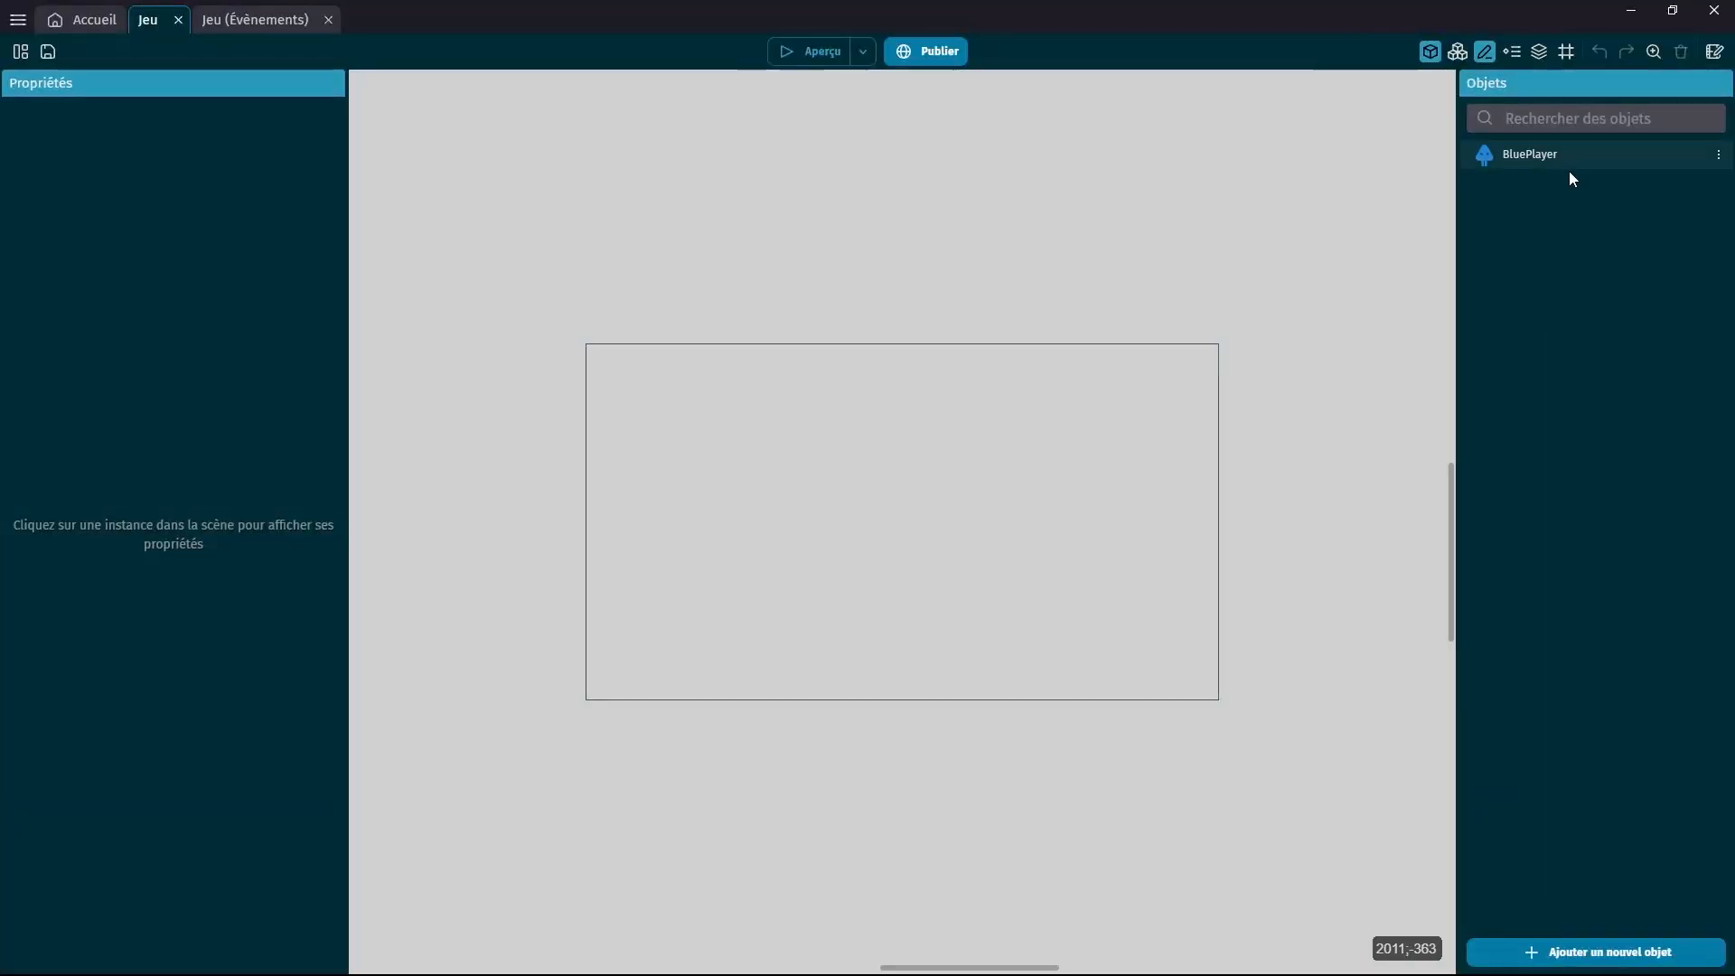
Rename the BluePlayer object as PersoJoueur.
click(1721, 158)
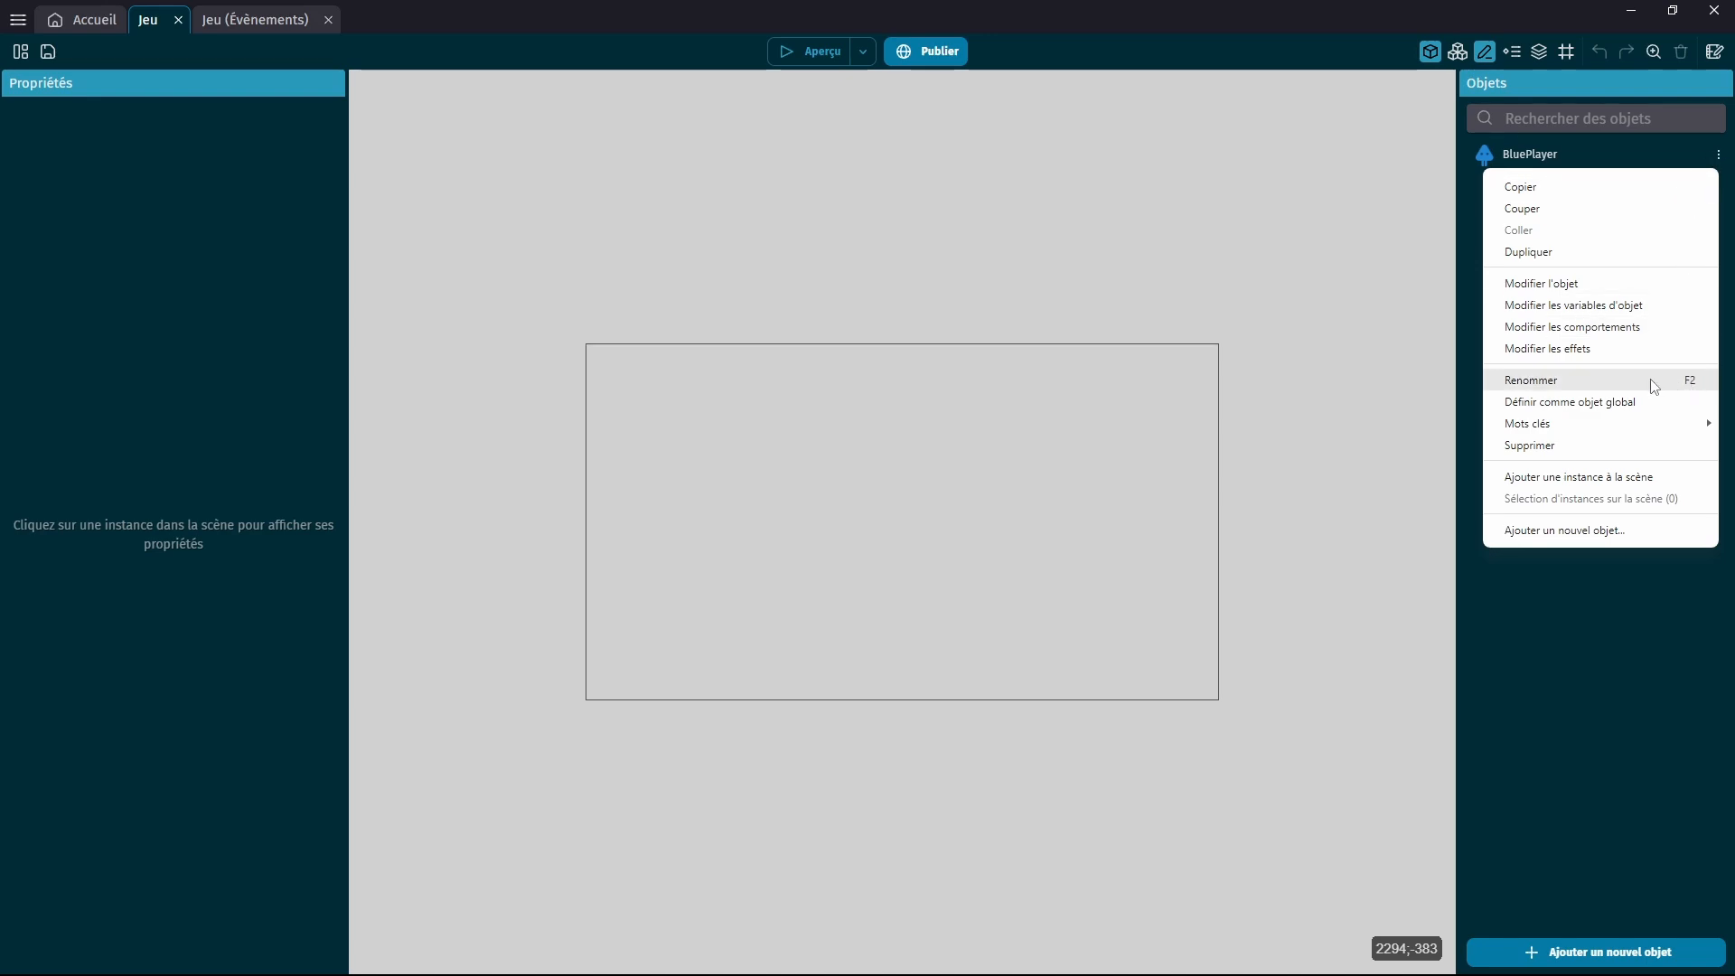
click(1692, 154)
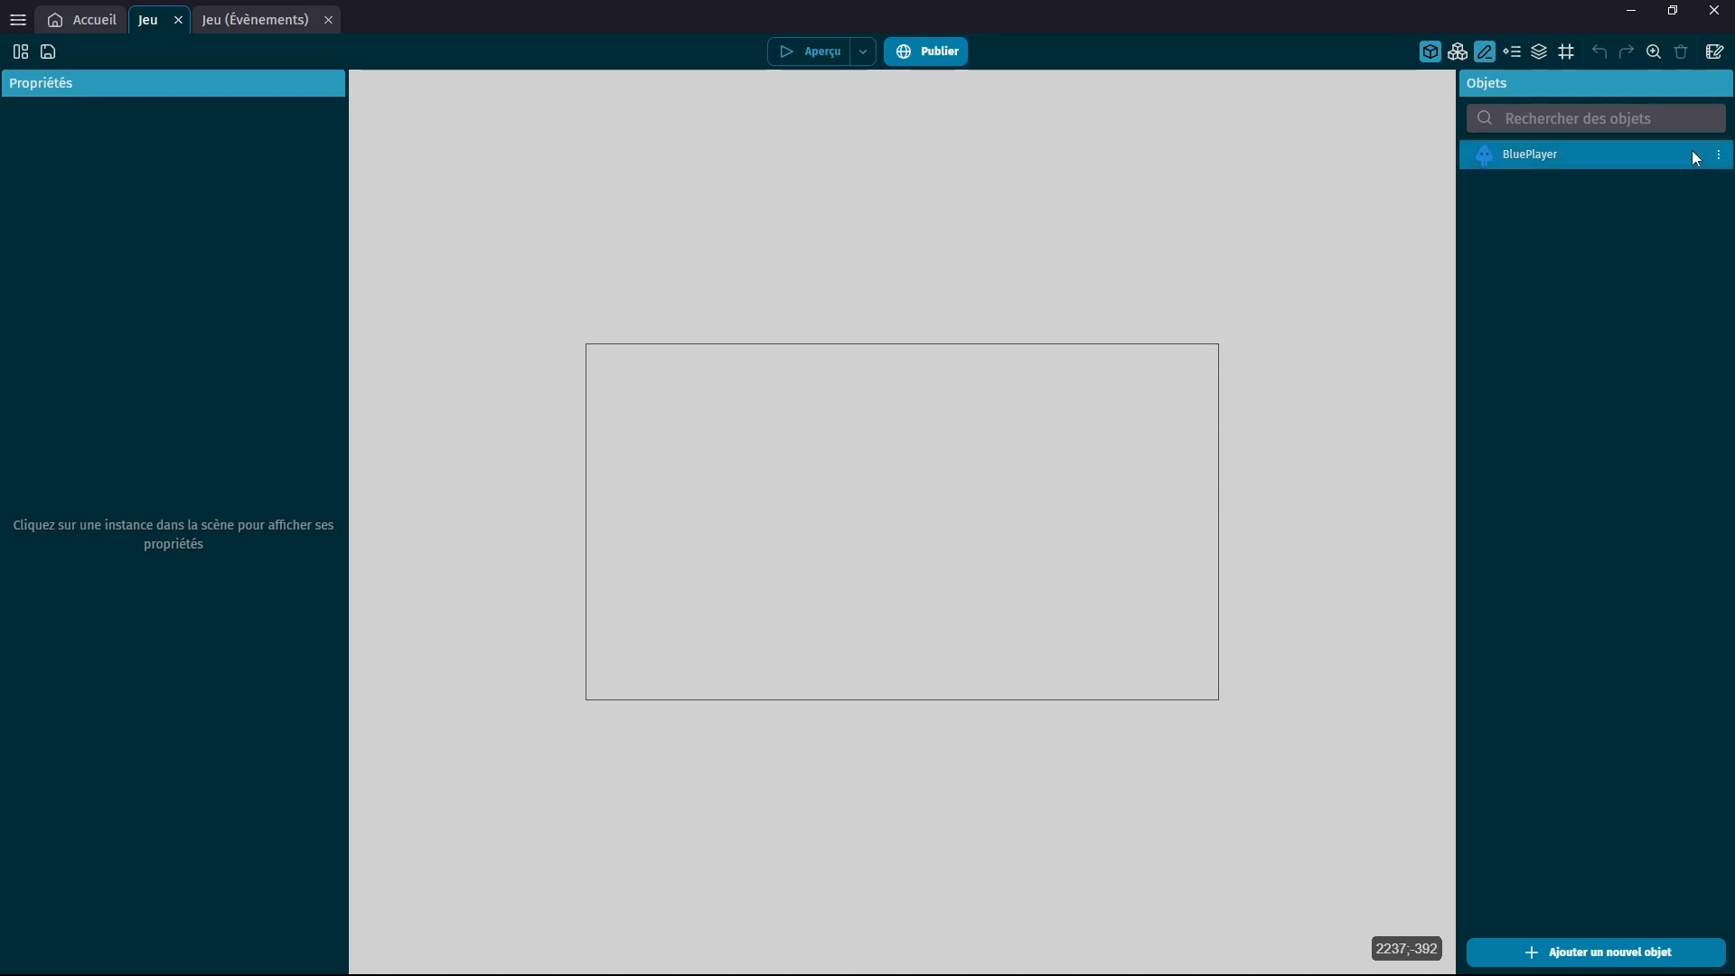
click(1719, 156)
click(1597, 382)
key(BackSpace)
key(BackSpace)
key(BackSpace)
key(BackSpace)
key(BackSpace)
key(BackSpace)
key(BackSpace)
key(BackSpace)
key(BackSpace)
key(BackSpace)
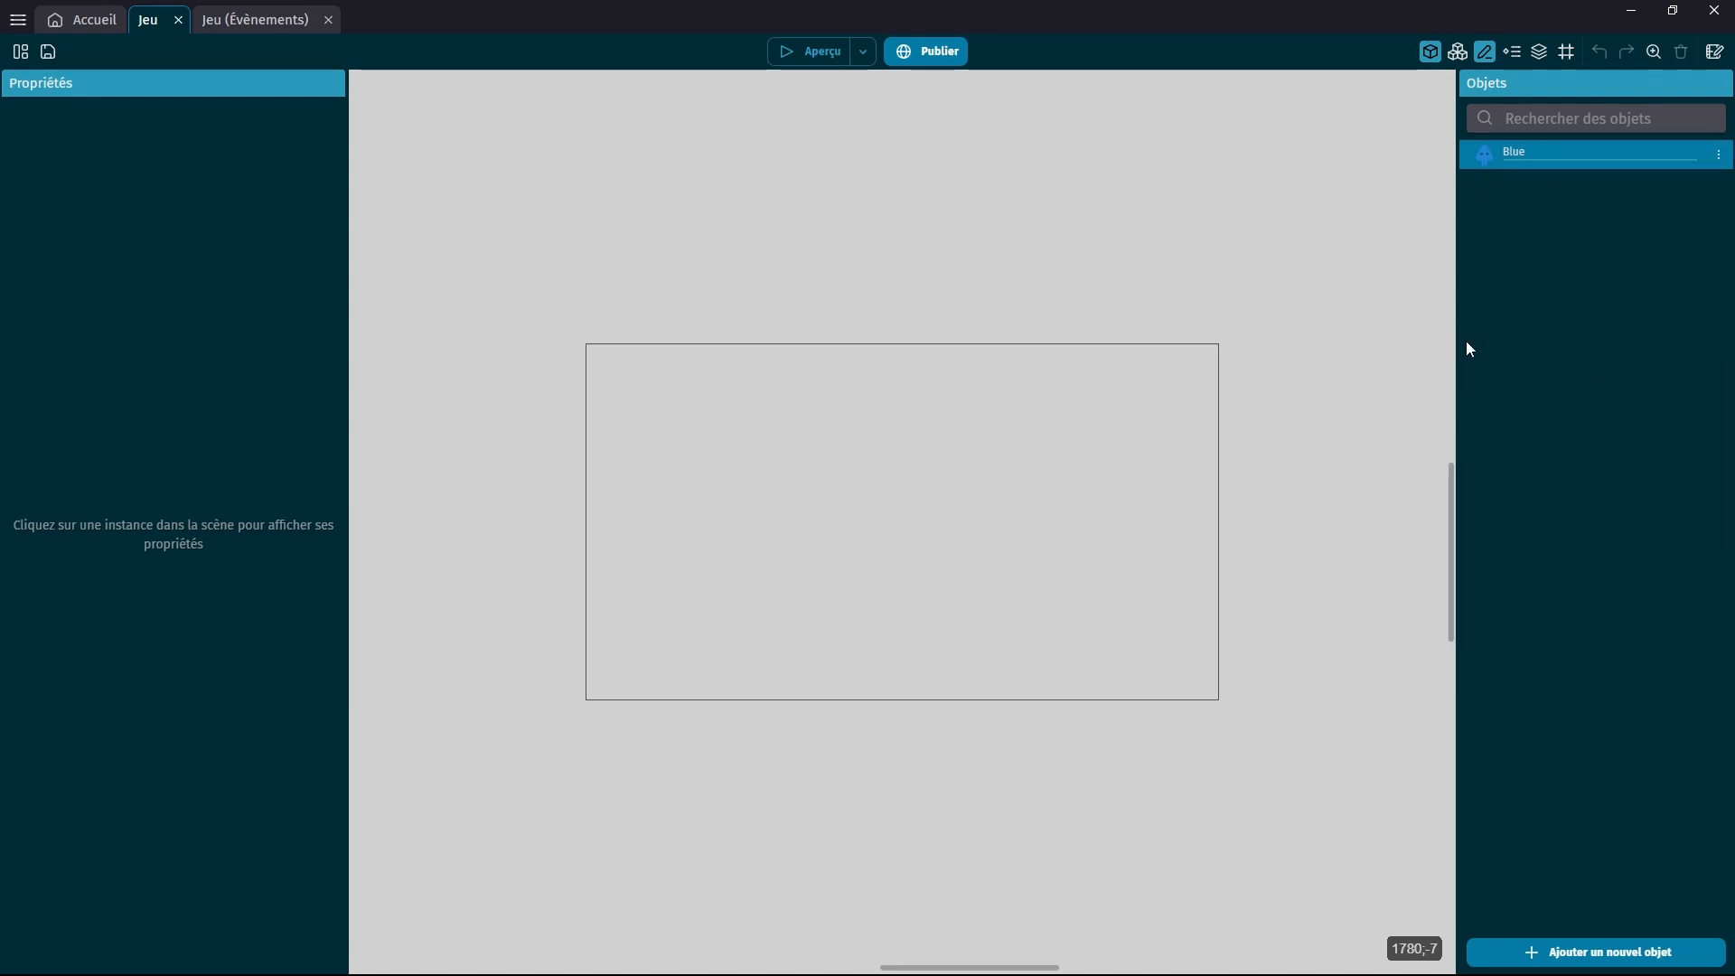
text(PersoJouu)
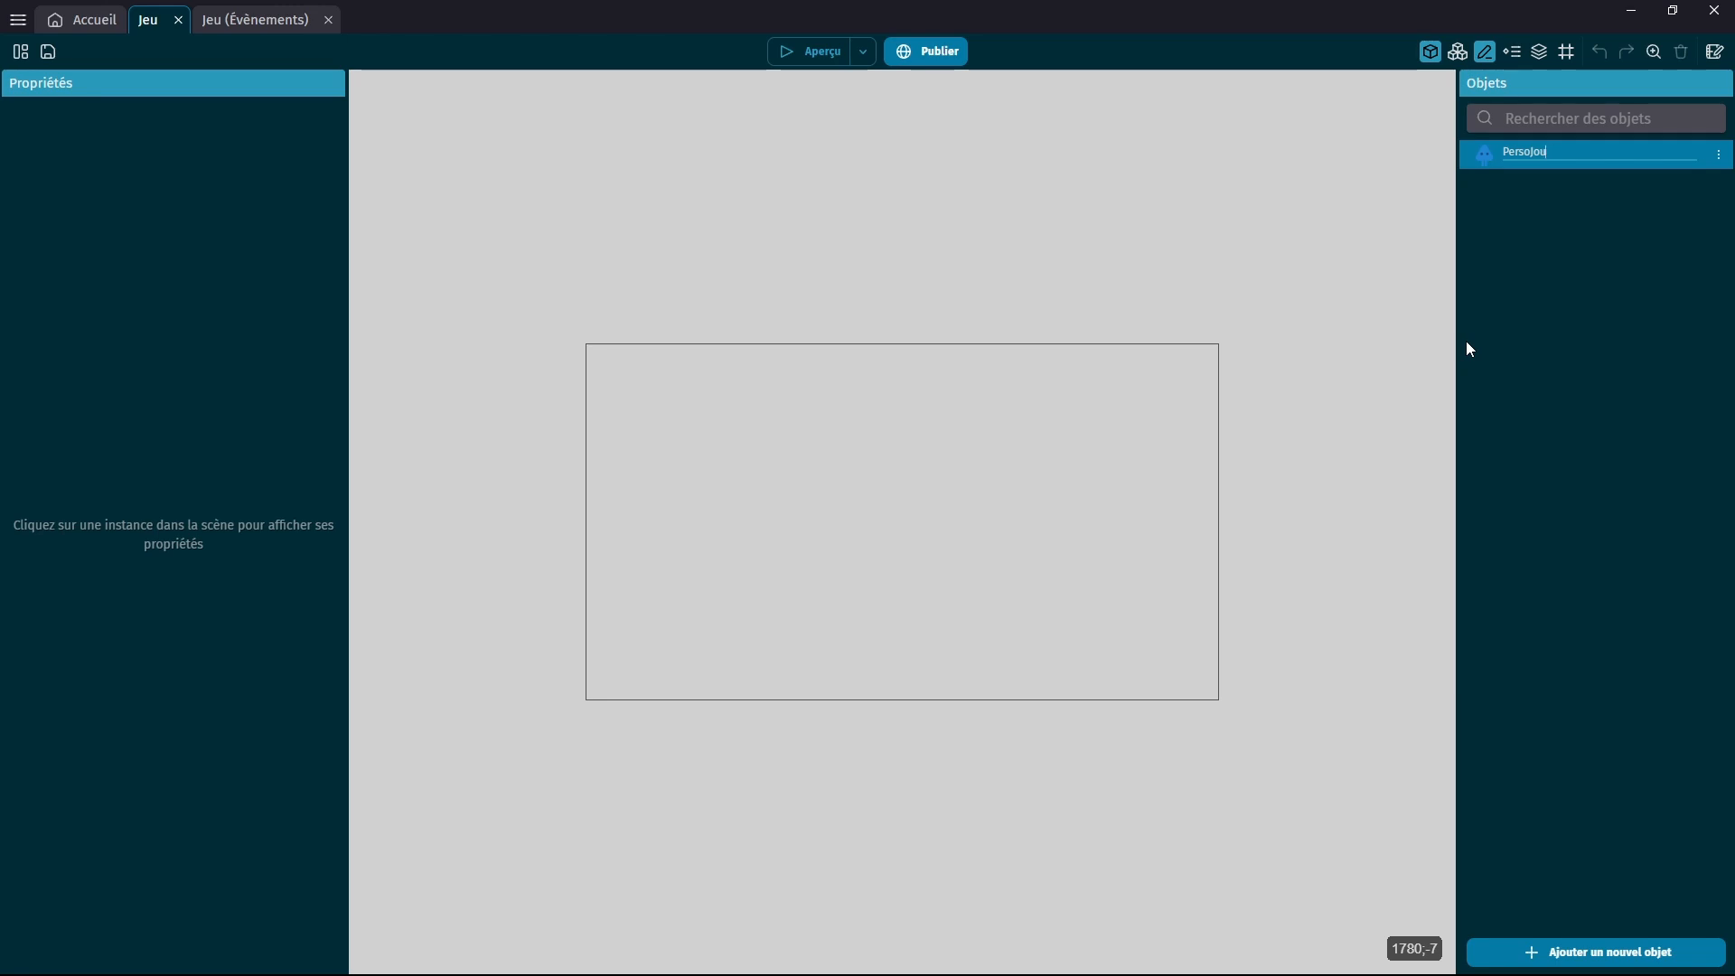
key(BackSpace)
text(eur)
key(Return)
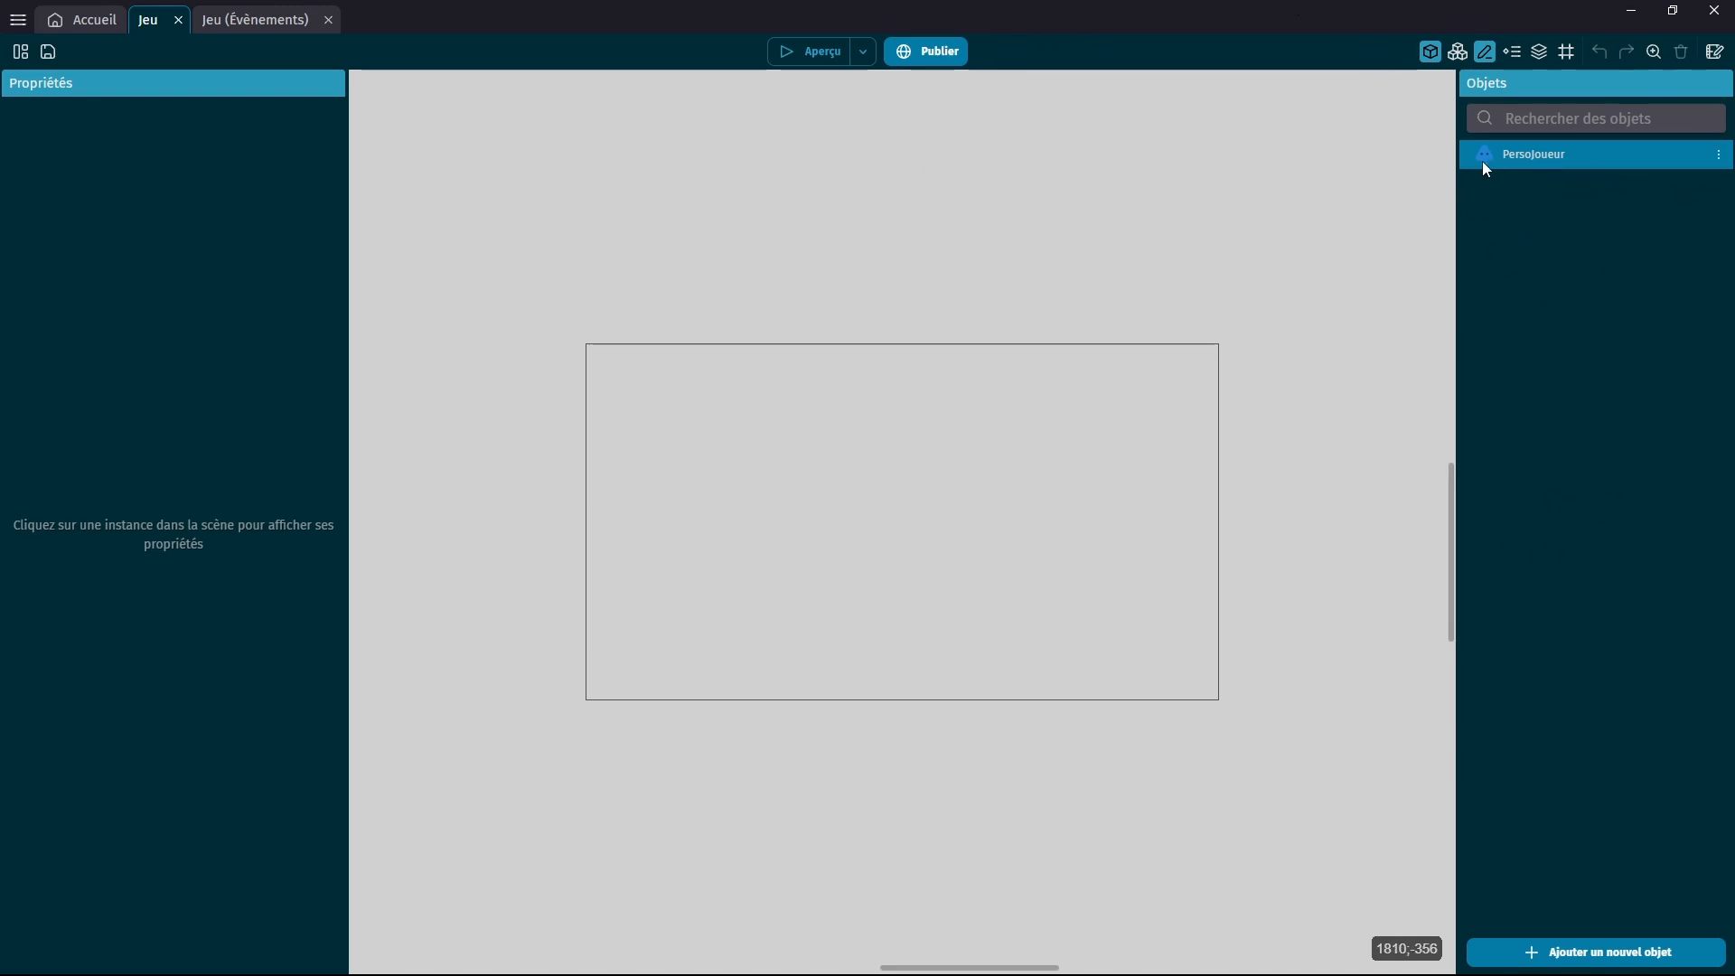
Place a PersoJoueur instance in the scene at about X 511, Y 291, and run a preview of the game.
drag(1493, 159, 851, 502)
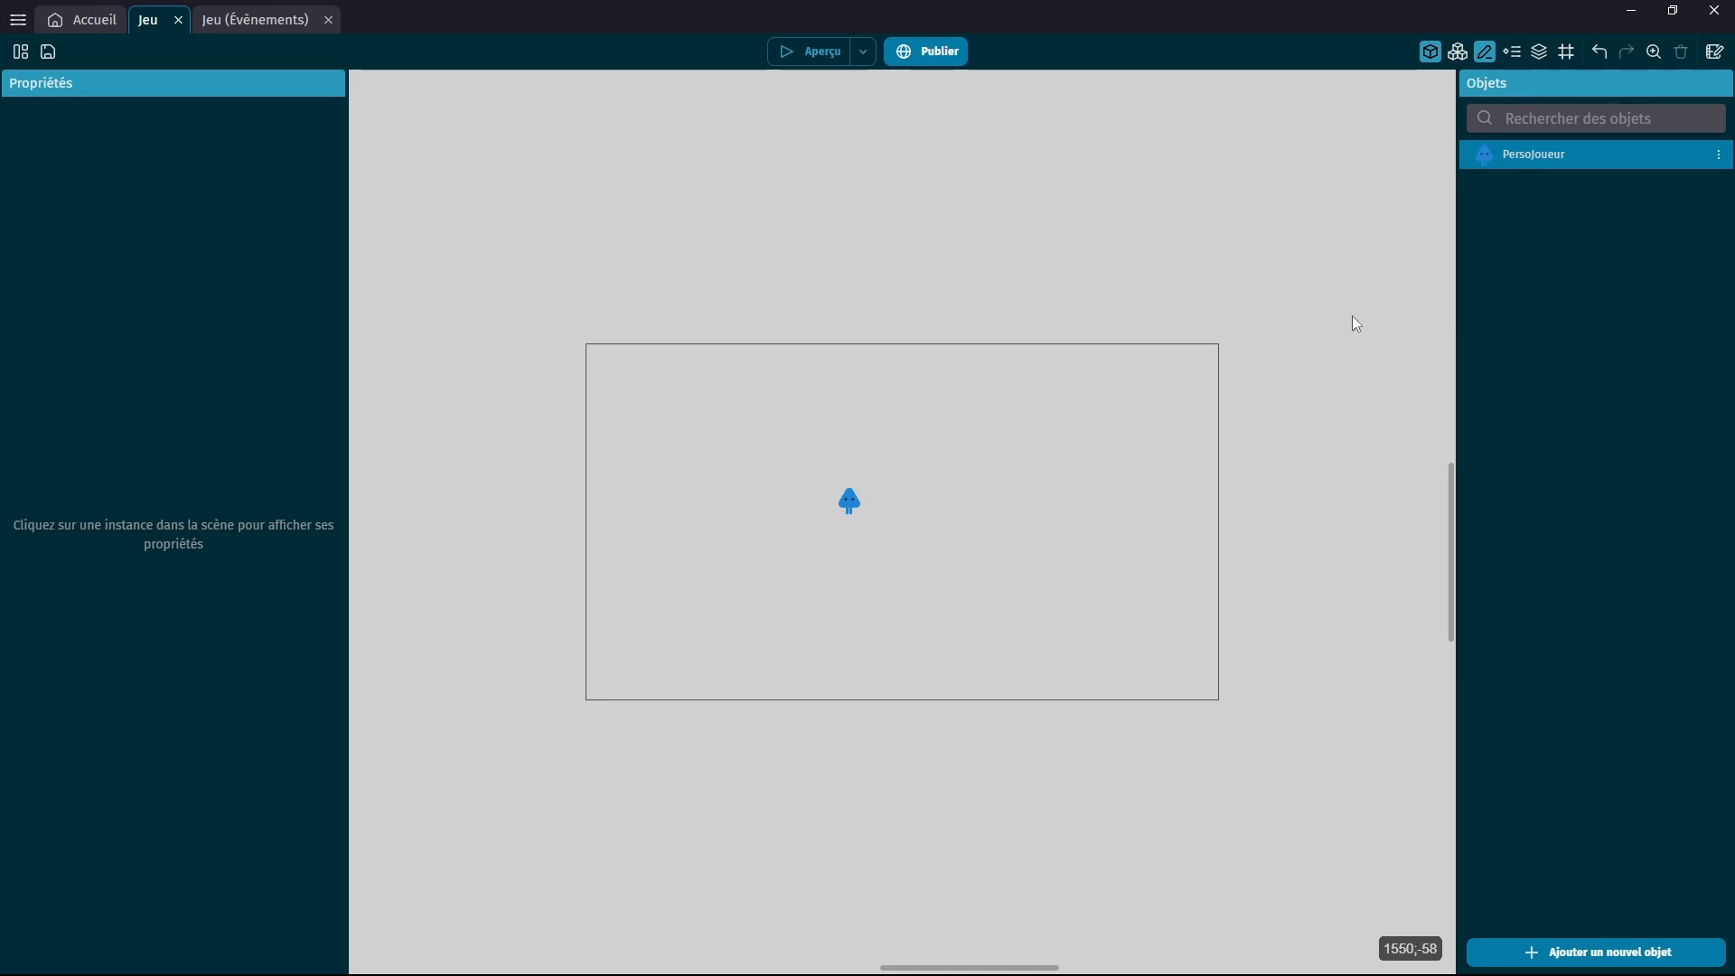
click(819, 53)
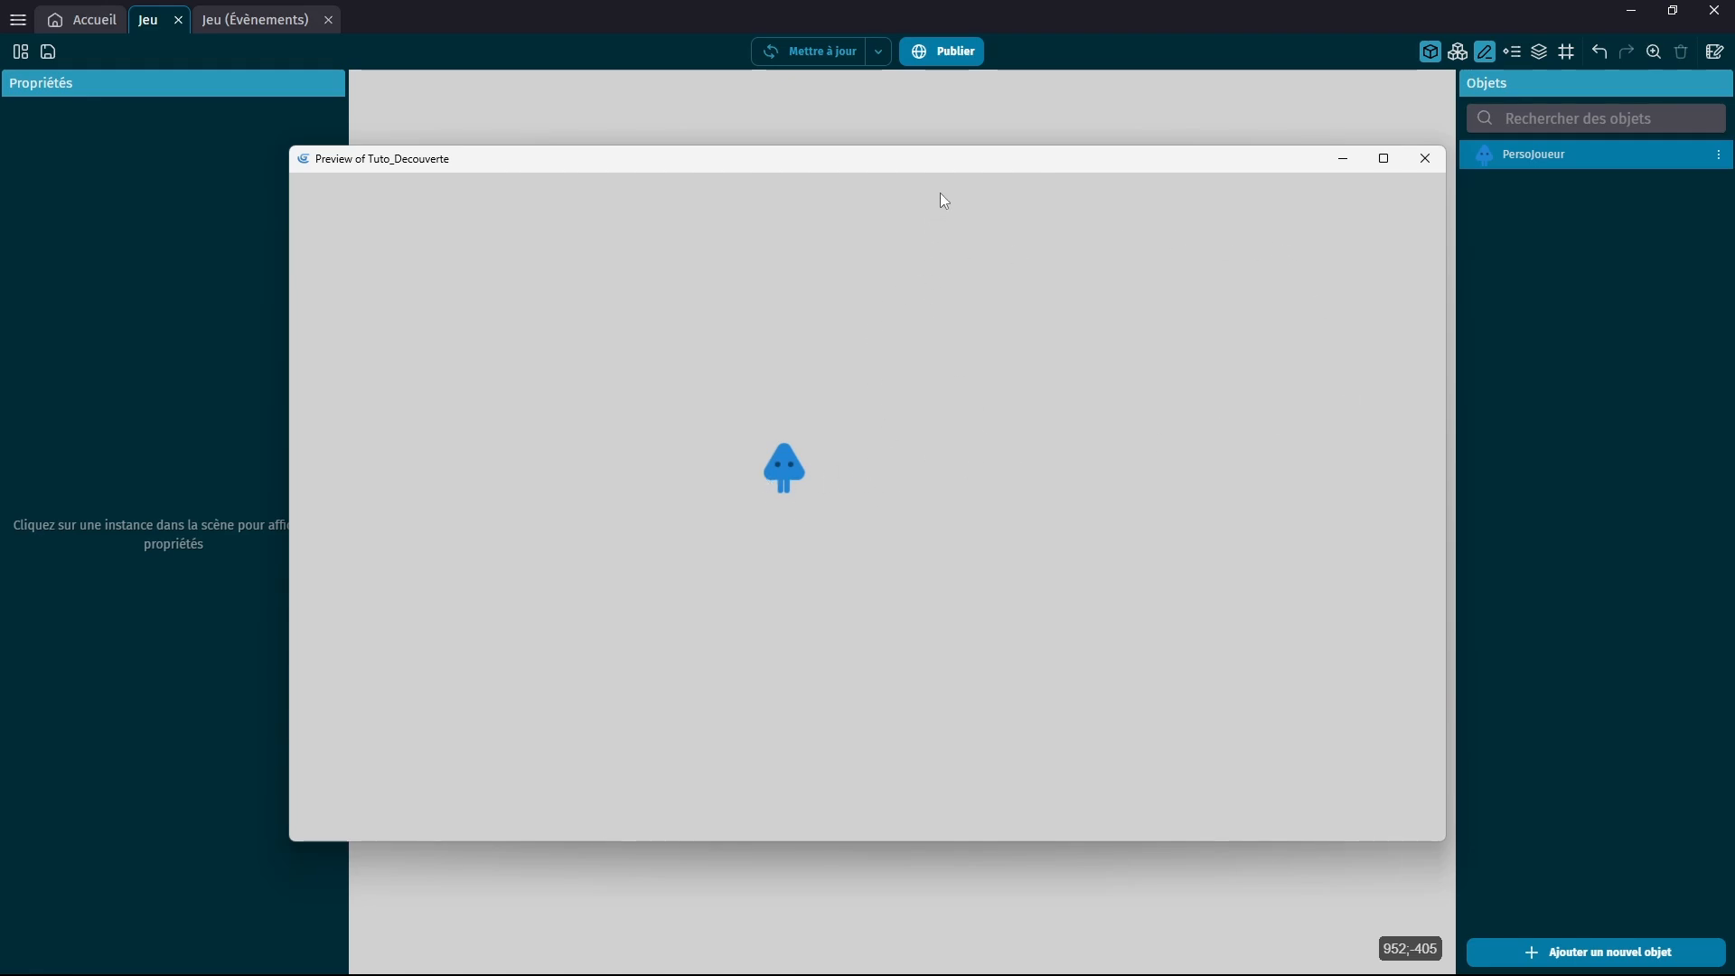
drag(955, 163, 948, 253)
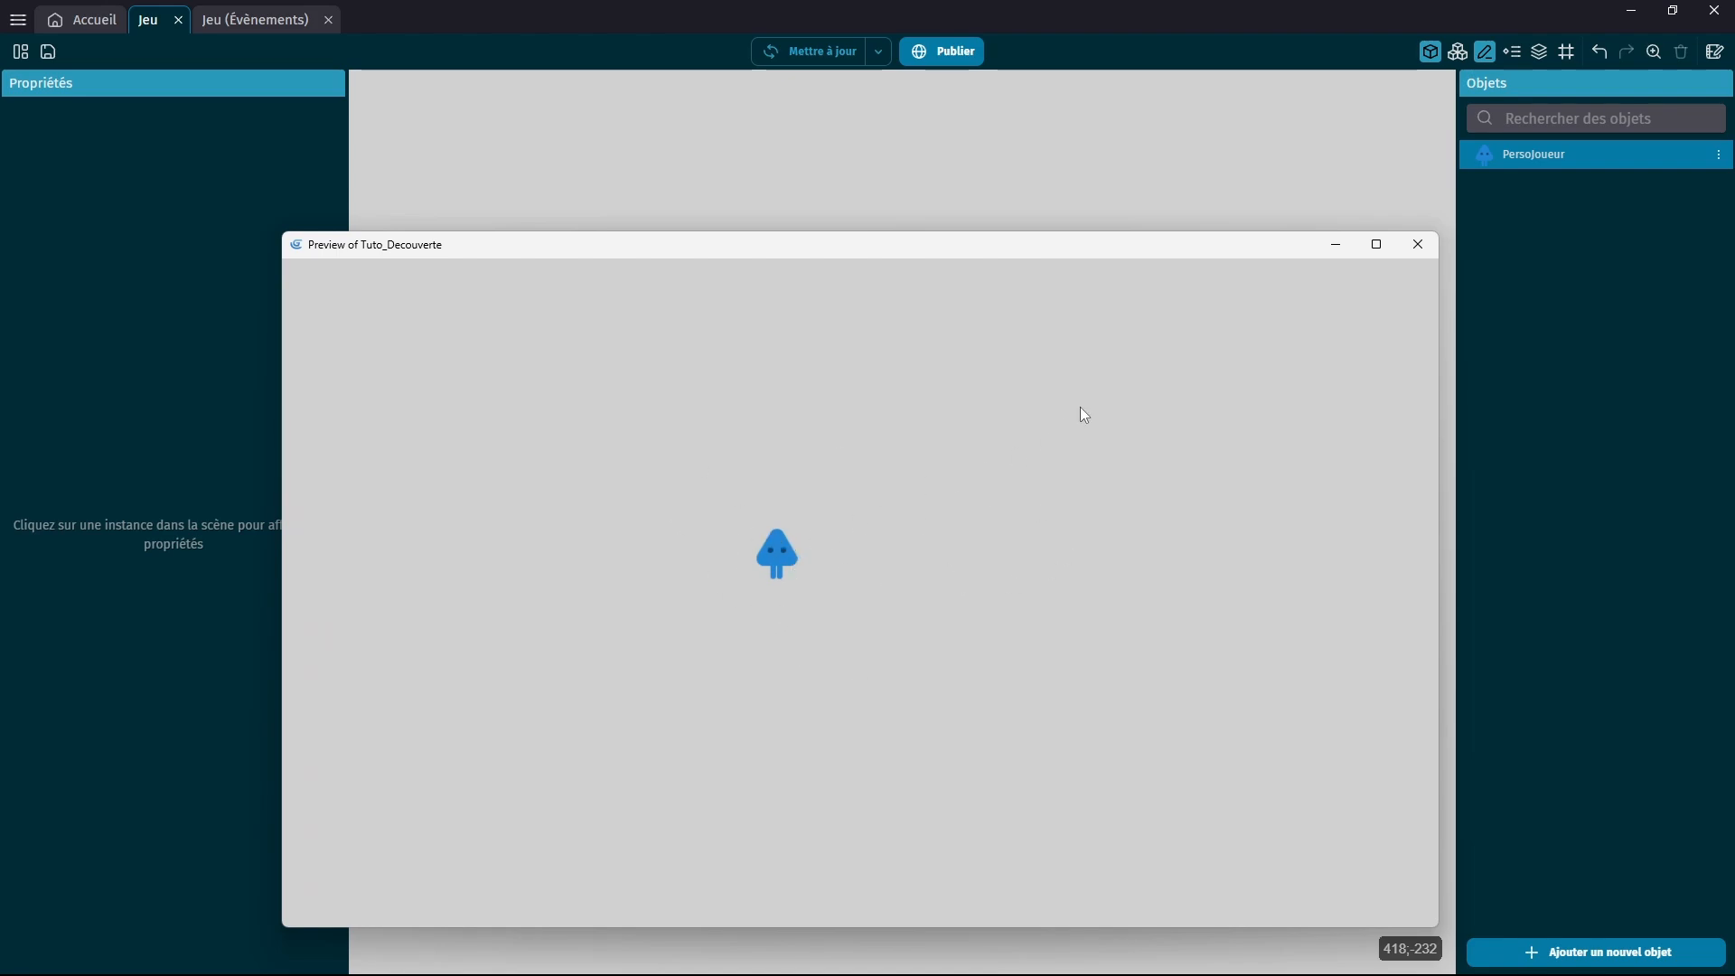
click(1419, 244)
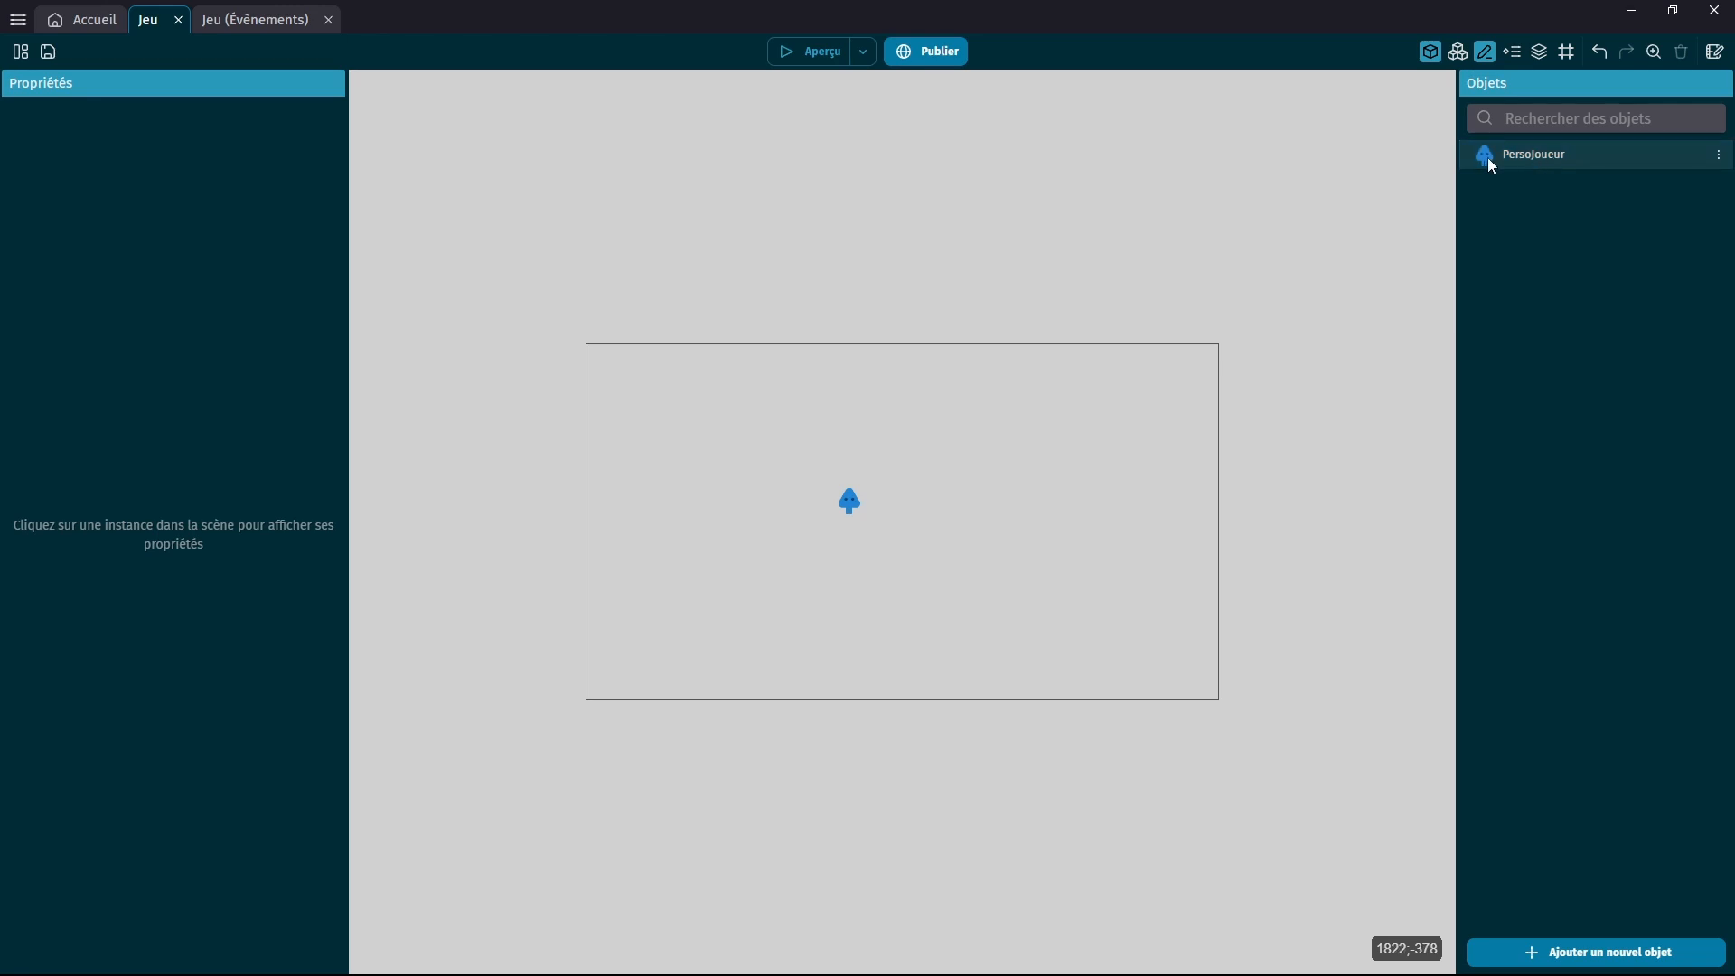
Inspect the placed instance's properties, the PersoJoueur object's animations, and its PlatformerObject behavior settings from climbing speed to maximum falling speed.
click(1493, 162)
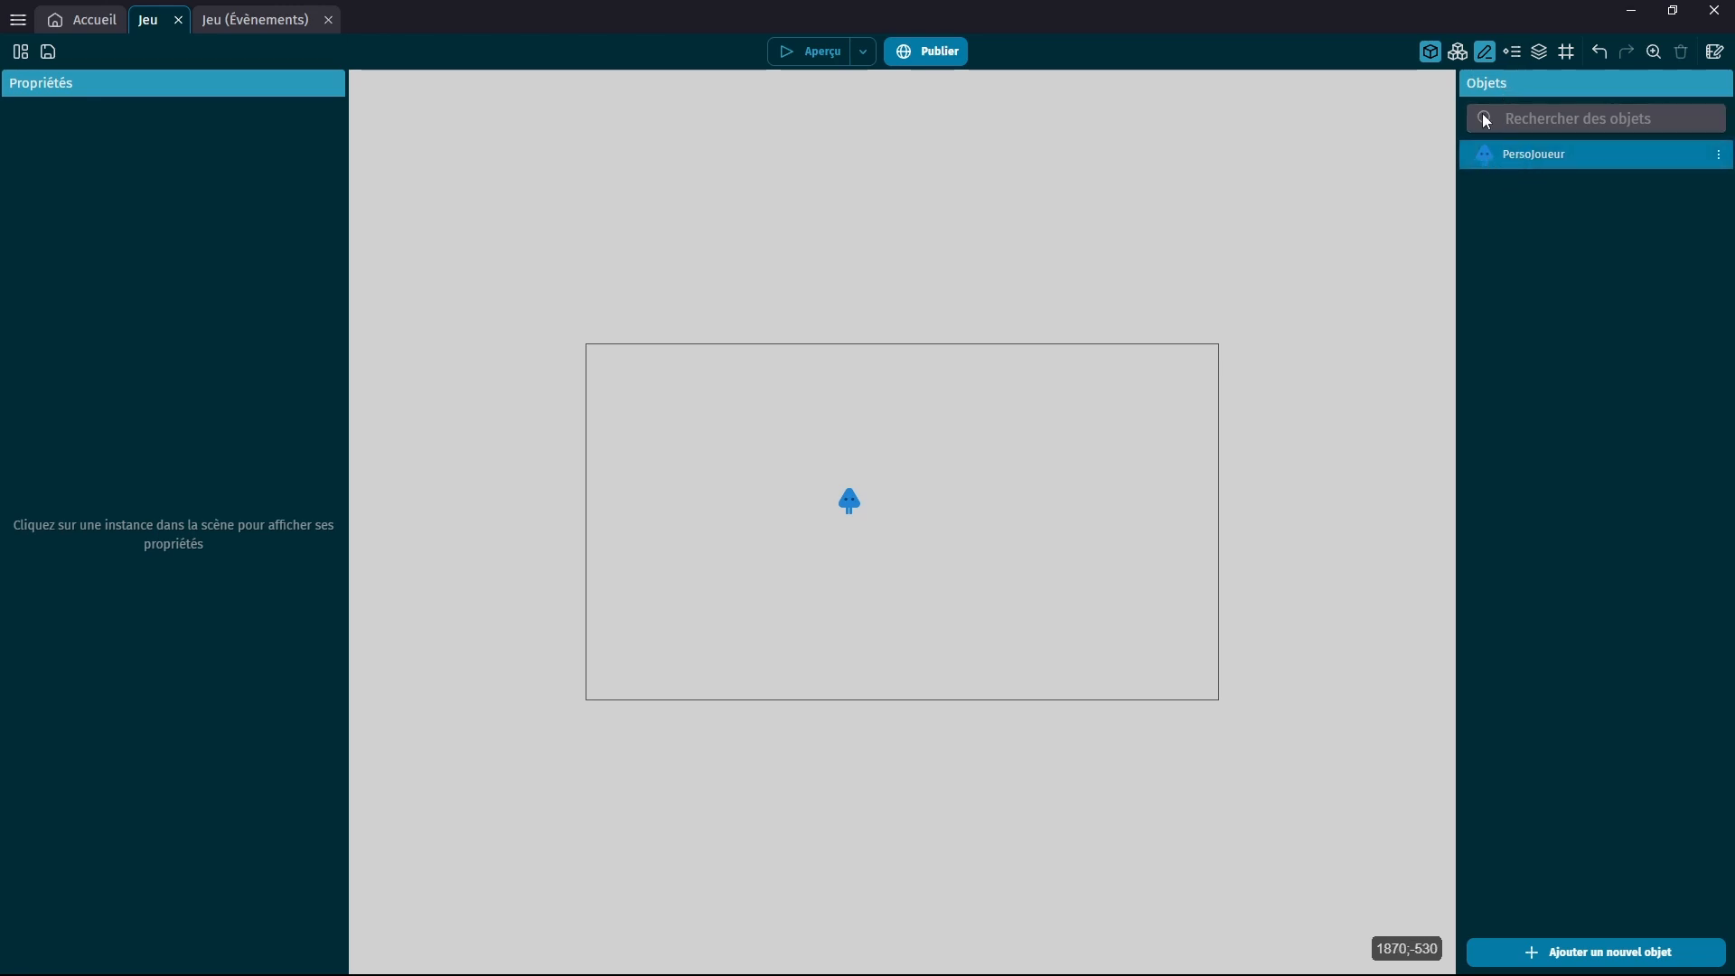
click(847, 504)
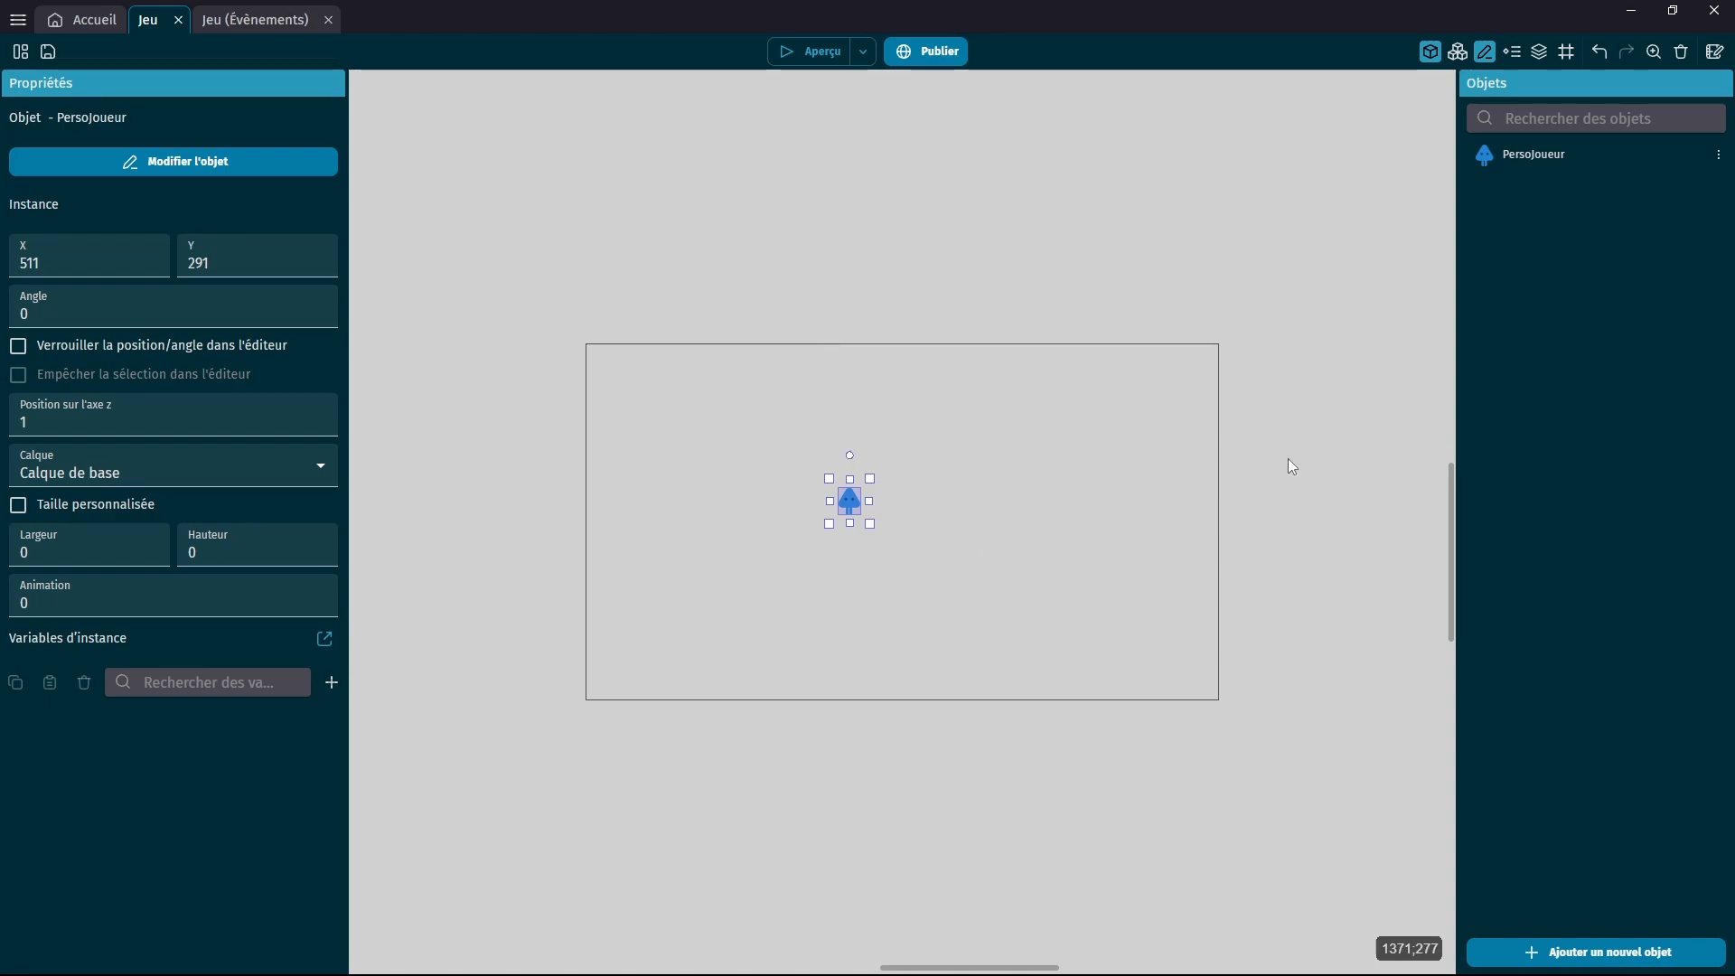
double_click(1484, 153)
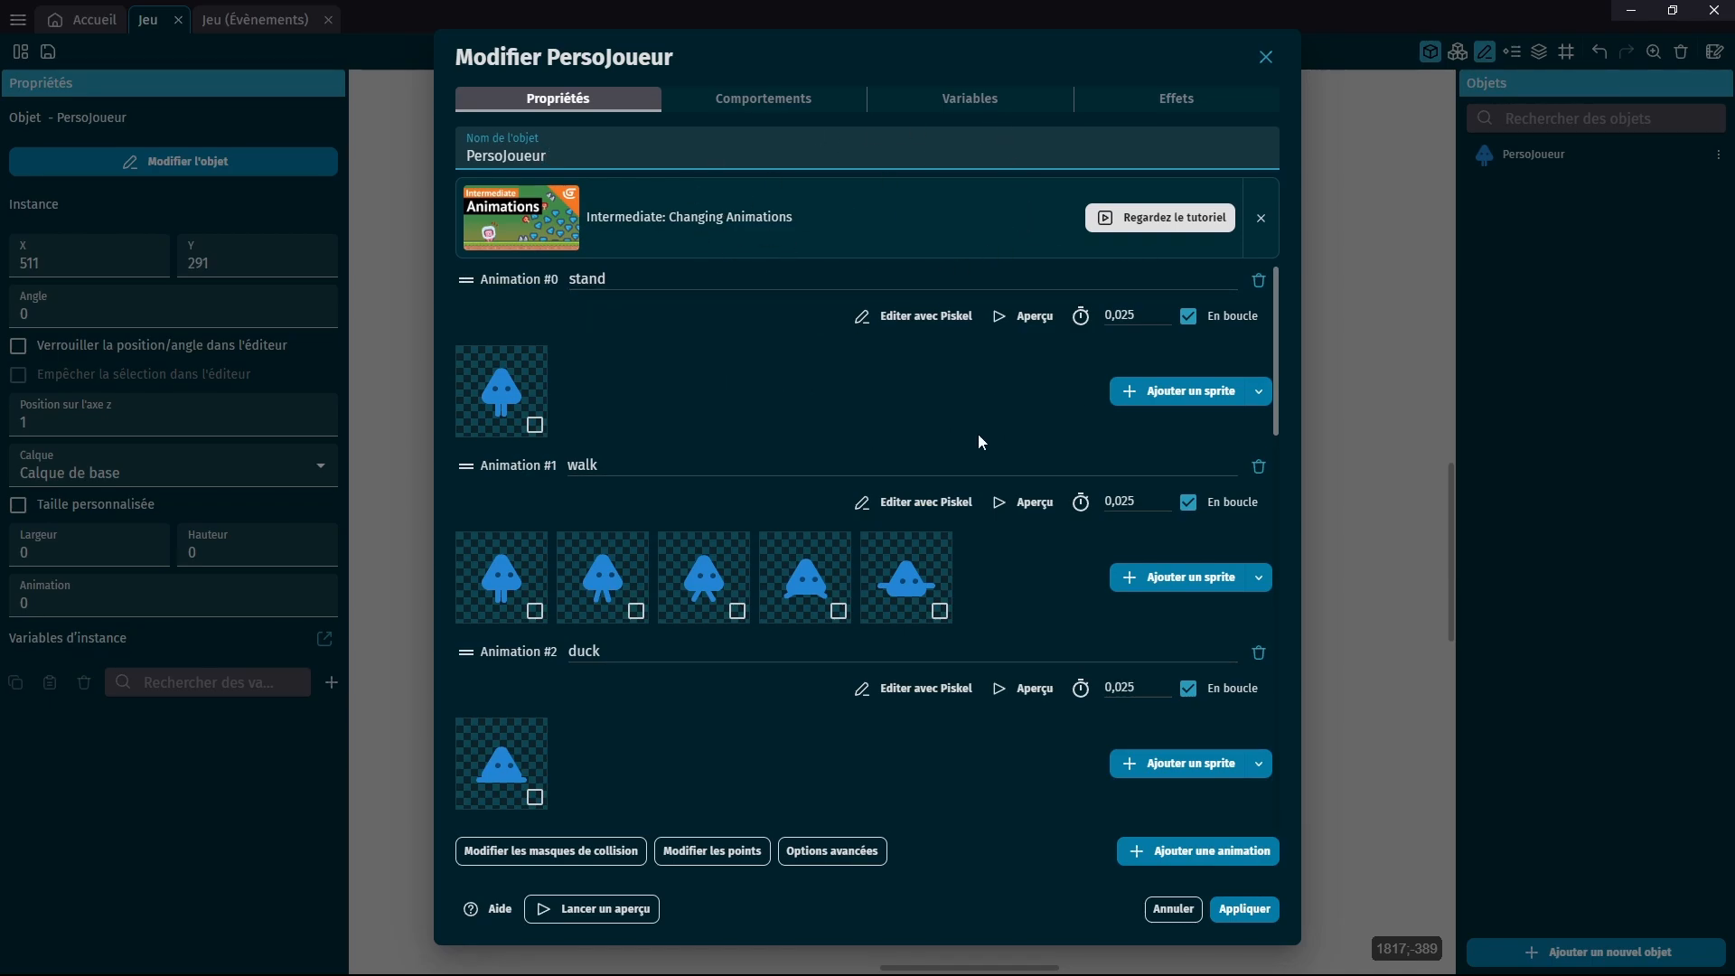
click(763, 98)
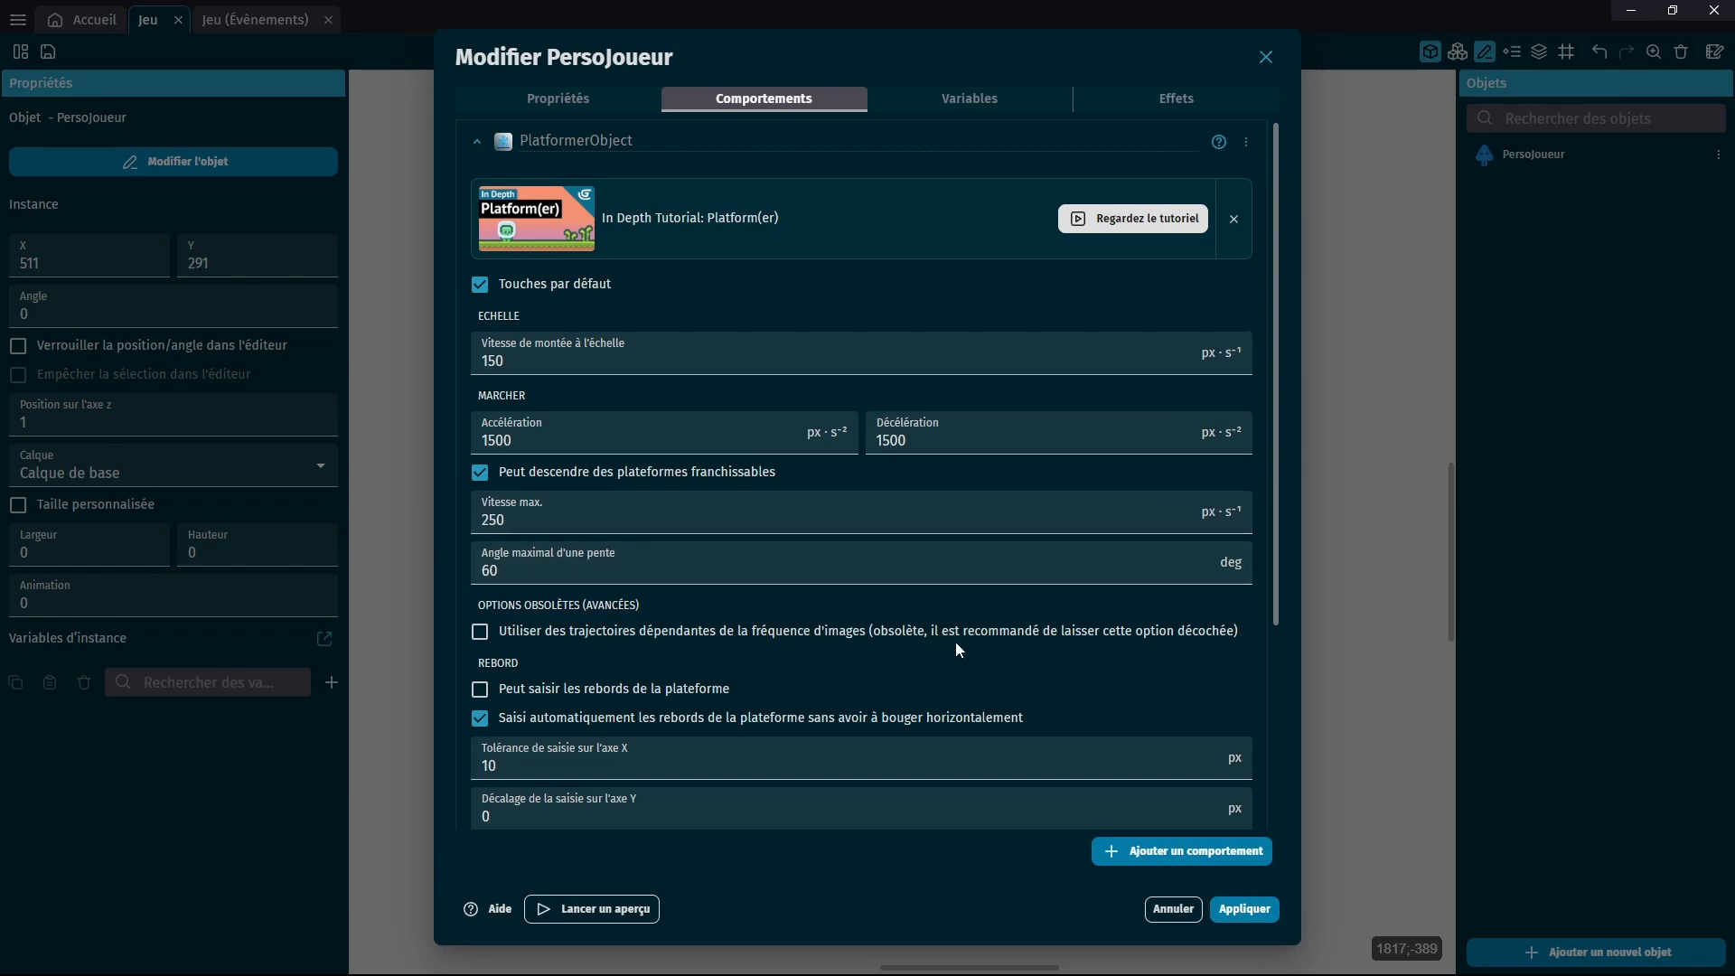
scroll(956, 642, down, 3)
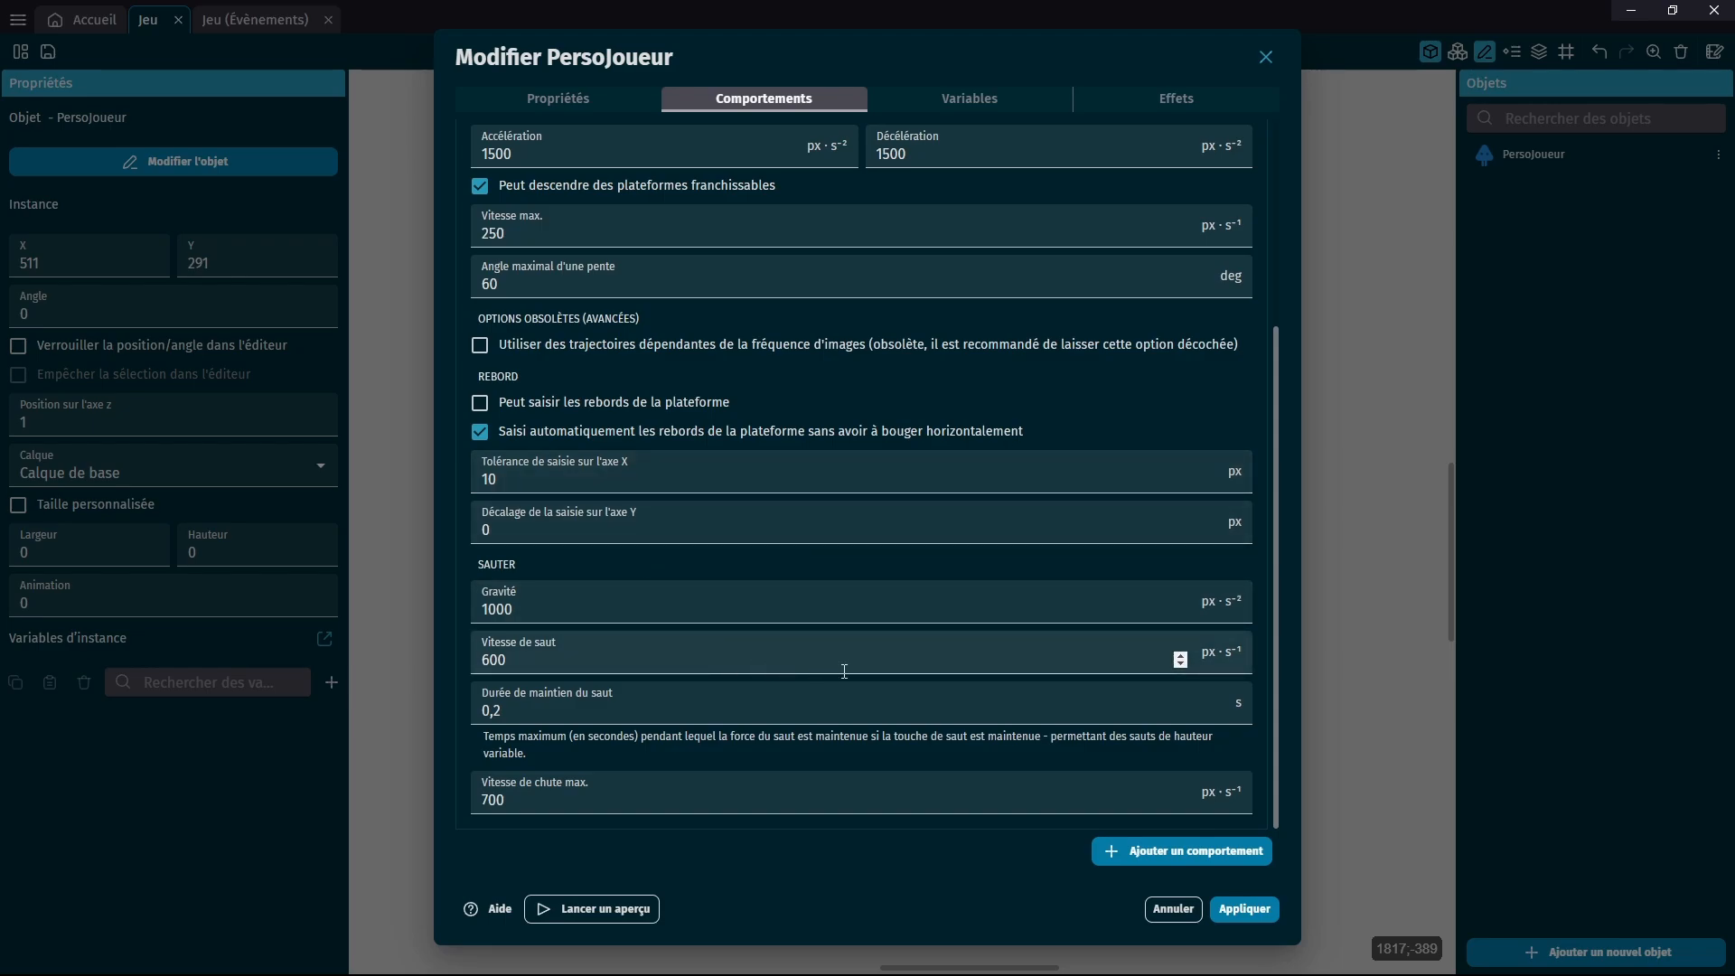
scroll(844, 671, up, 4)
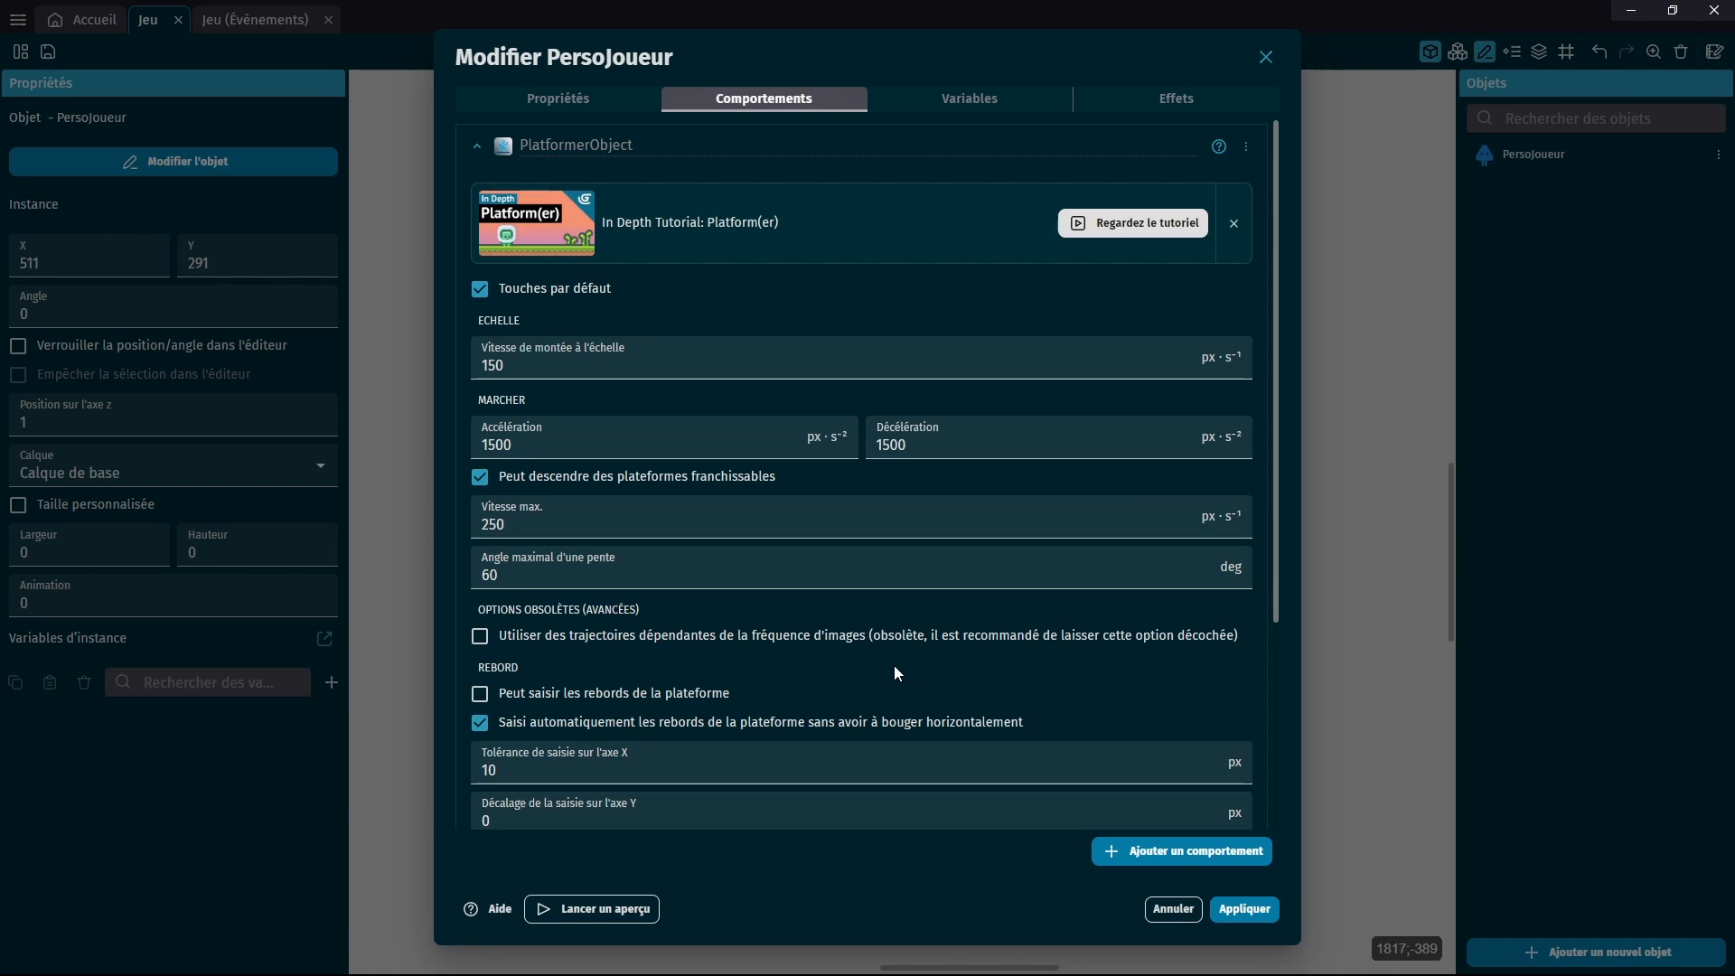
Apply the PersoJoueur object settings and save the project.
click(1247, 909)
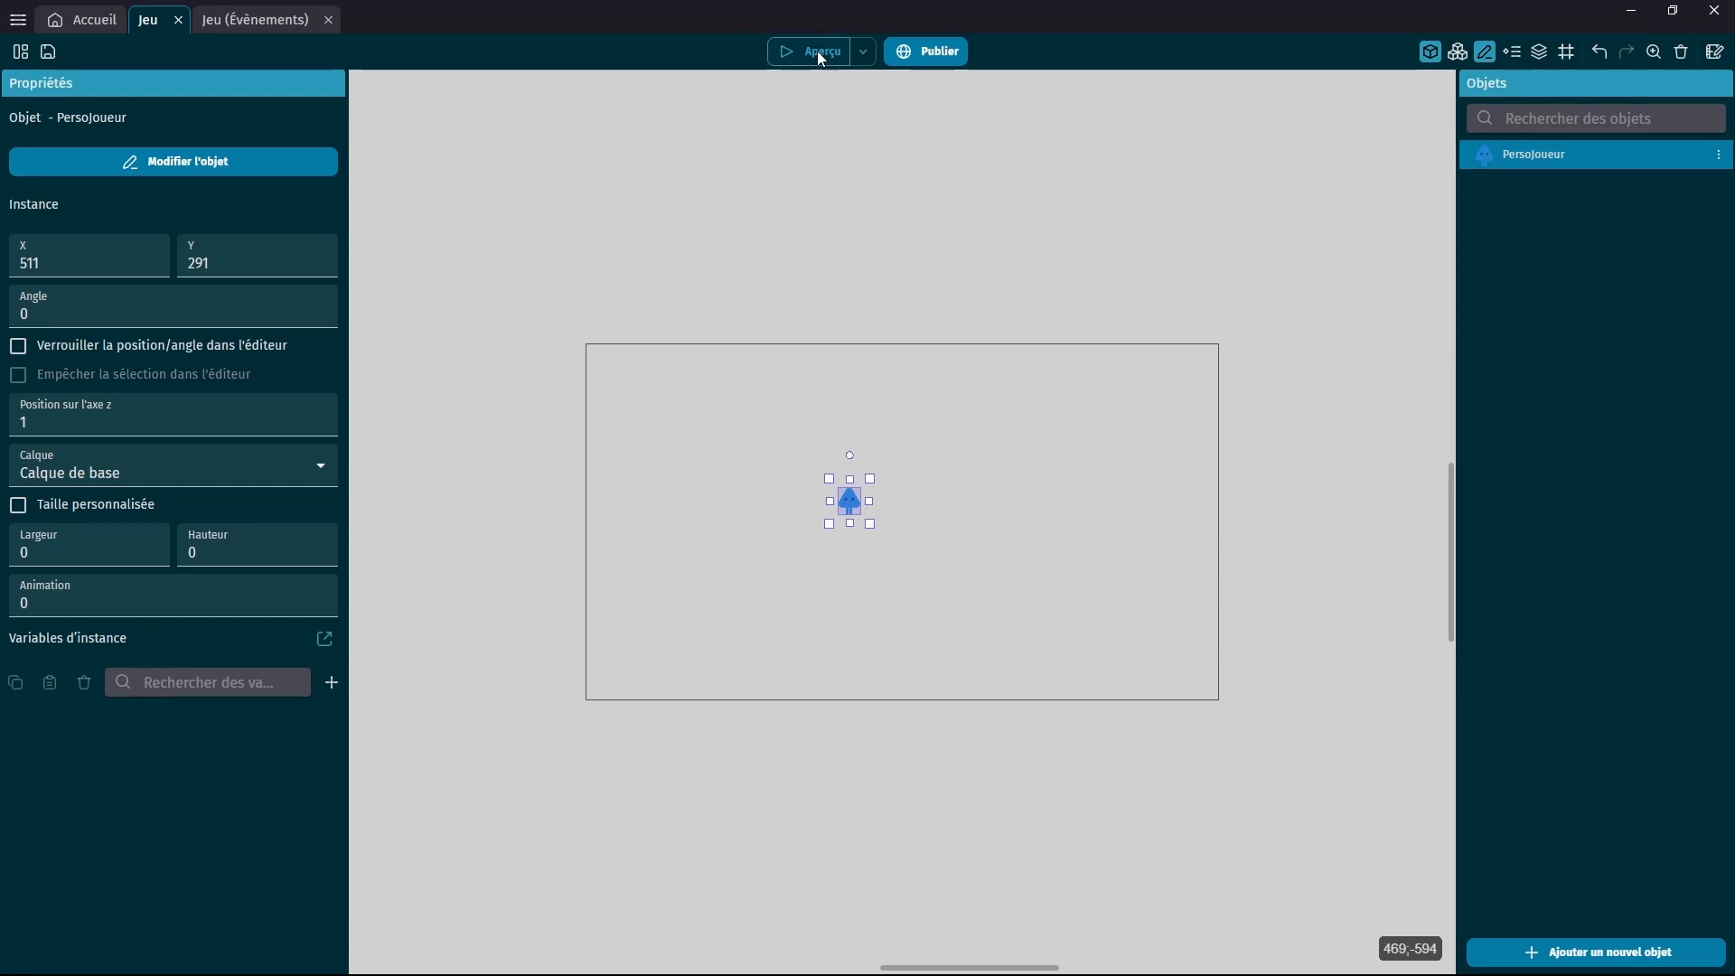
click(47, 54)
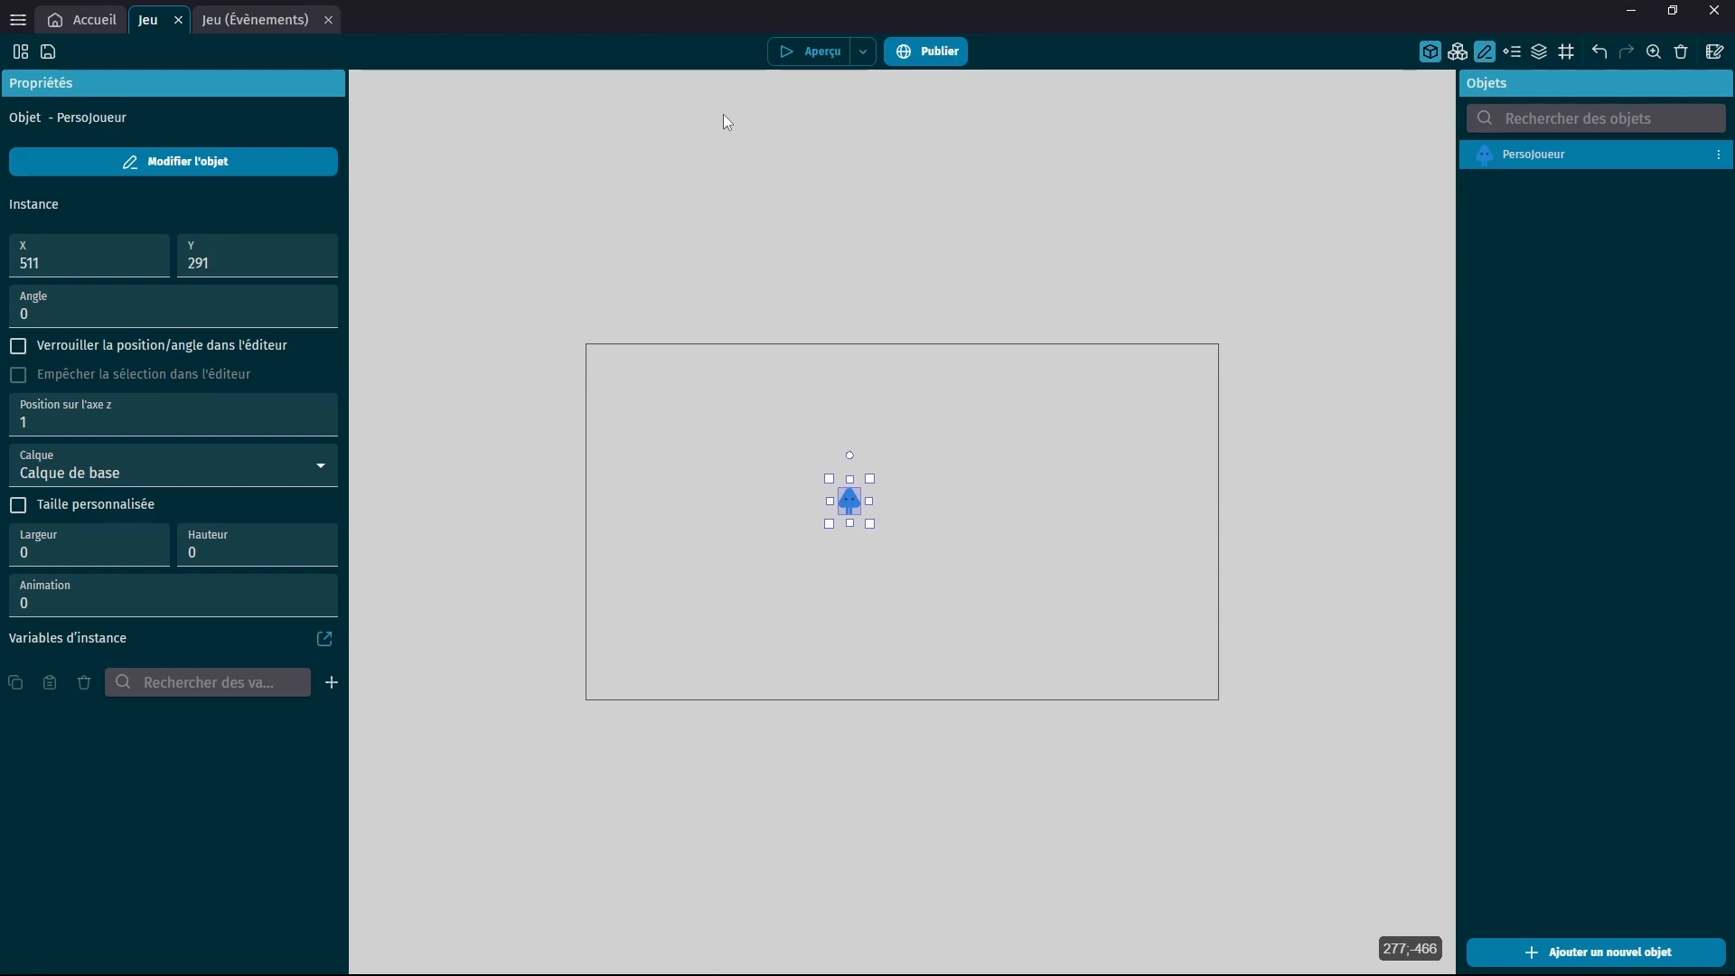
Preview the game twice to check how the player character behaves, closing the preview window each time.
click(807, 55)
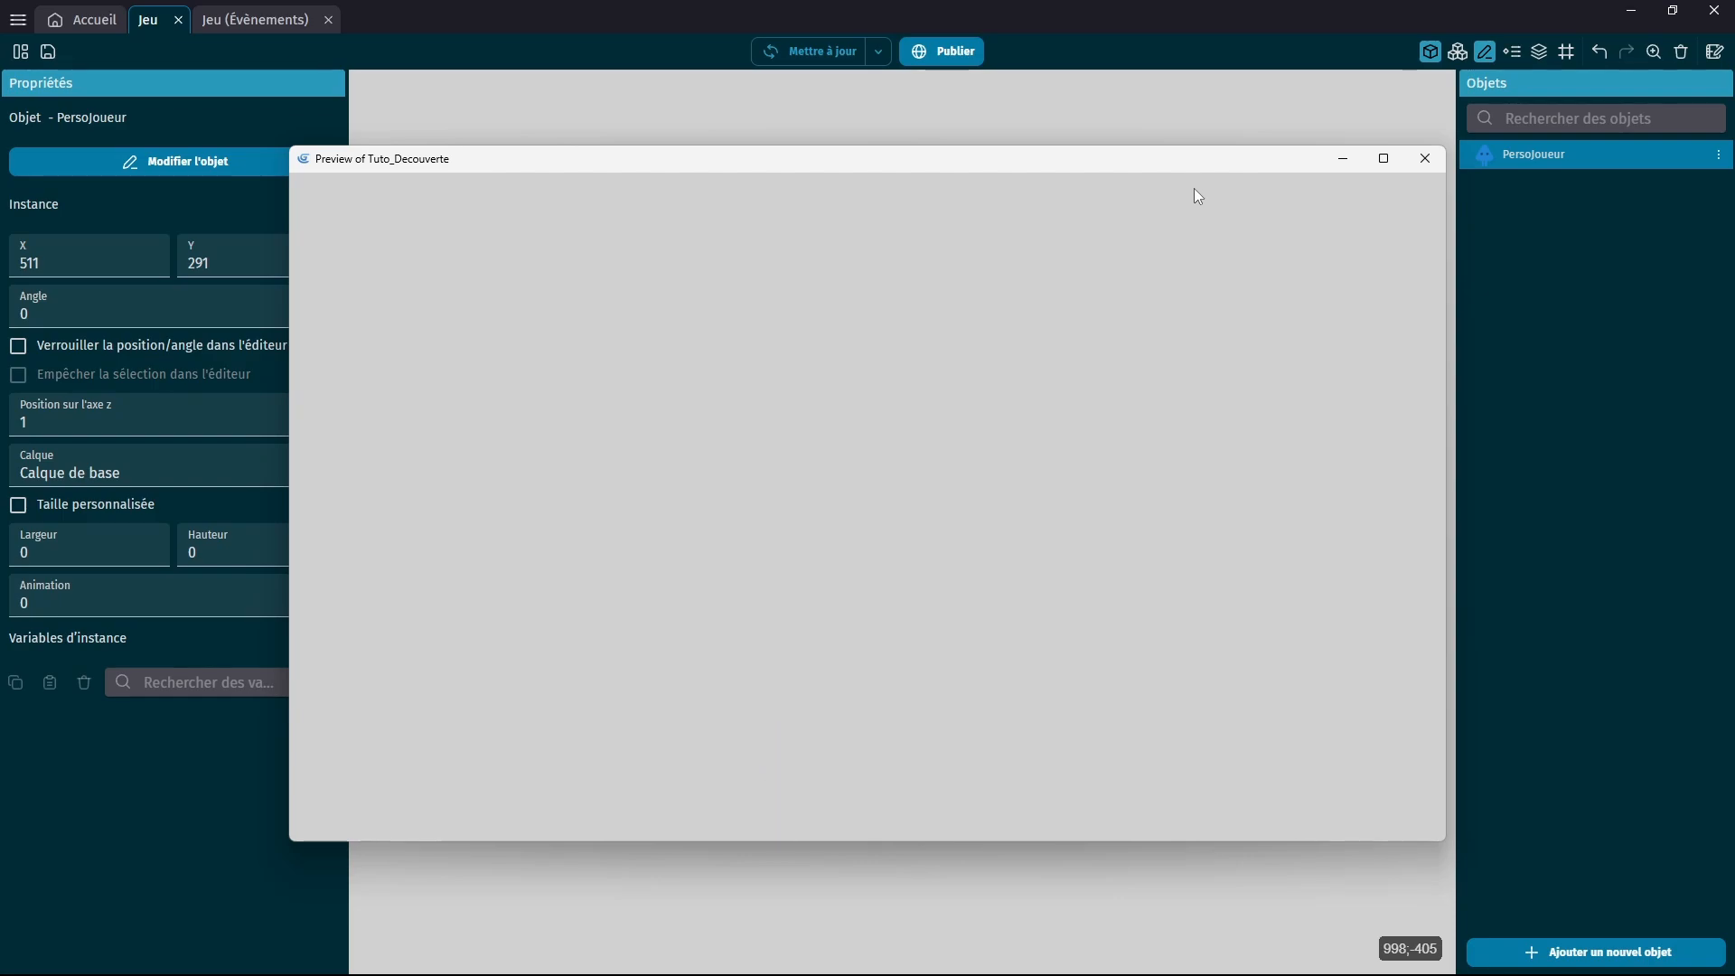
click(1427, 160)
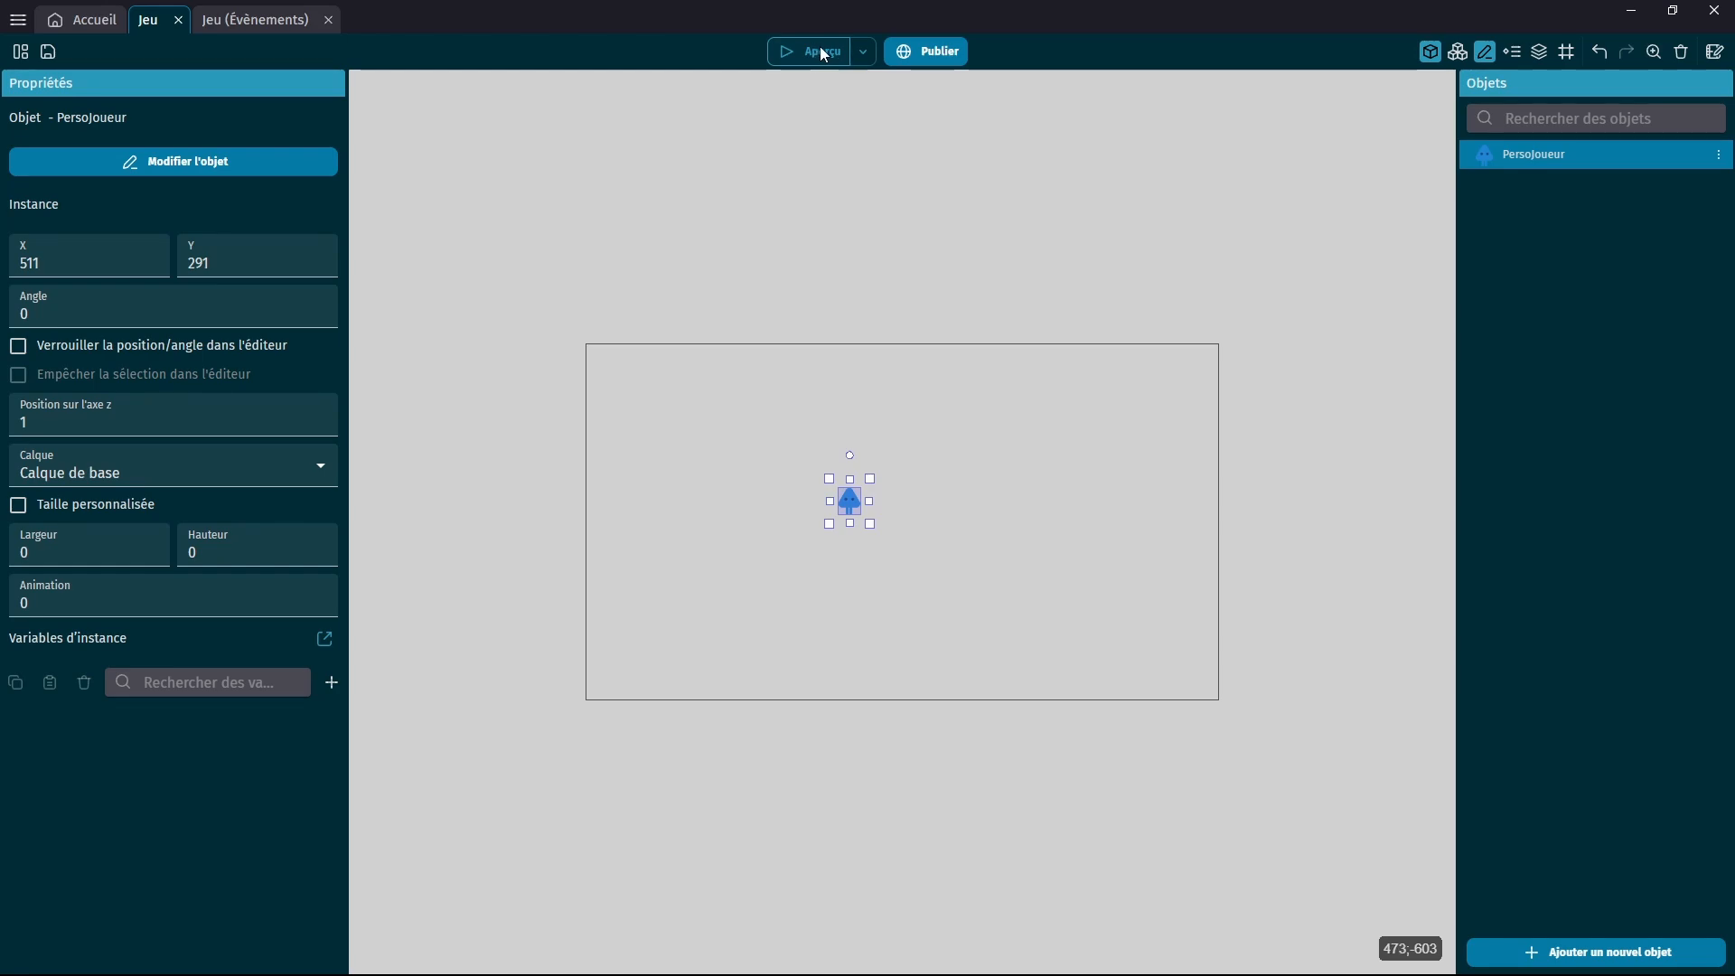
click(824, 52)
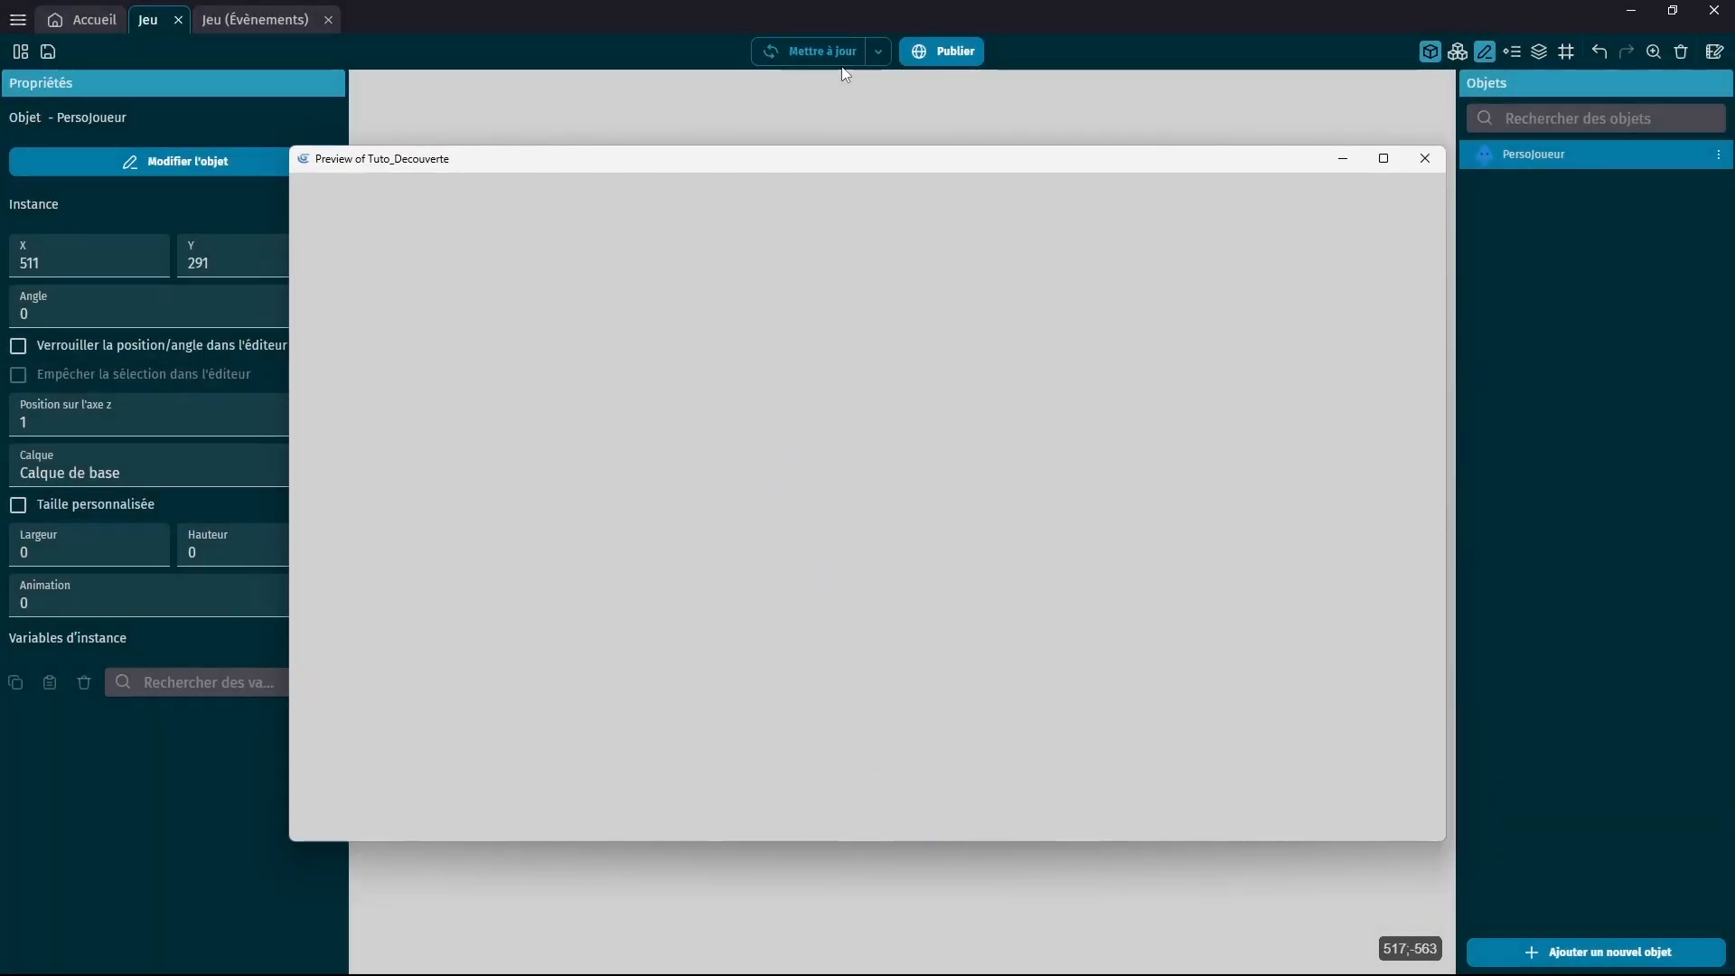
click(1426, 160)
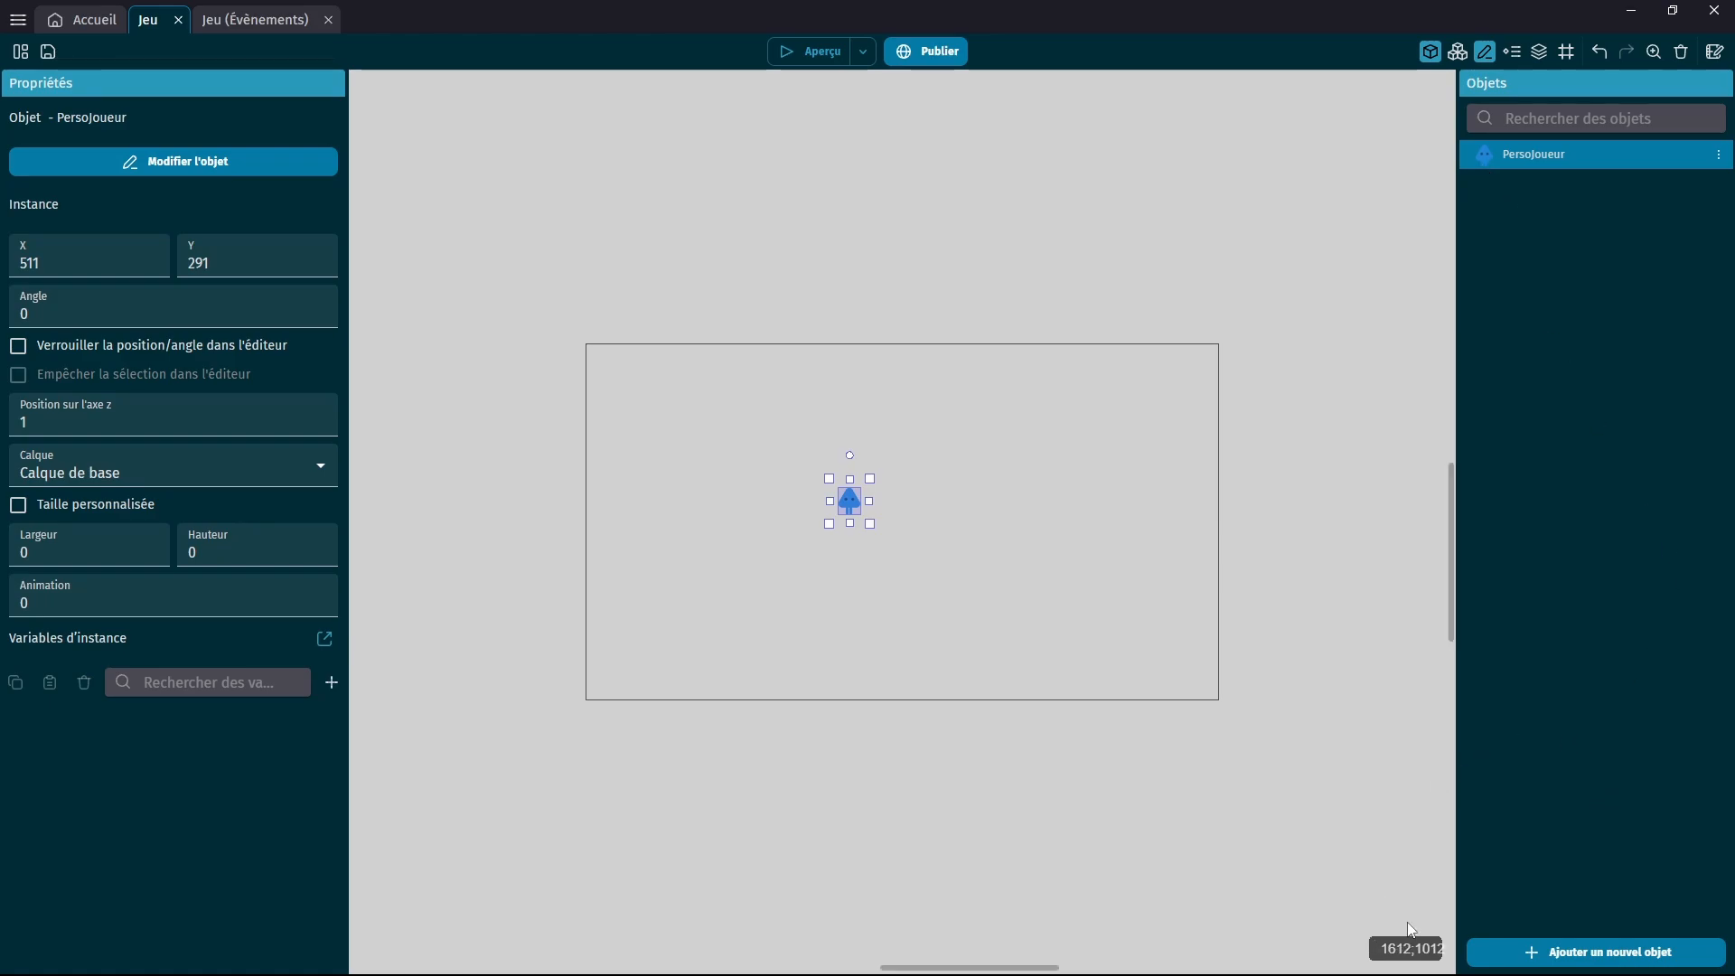
Browse the asset store's platformer results for a new object and open the Red Platform tiled sprite.
click(1597, 958)
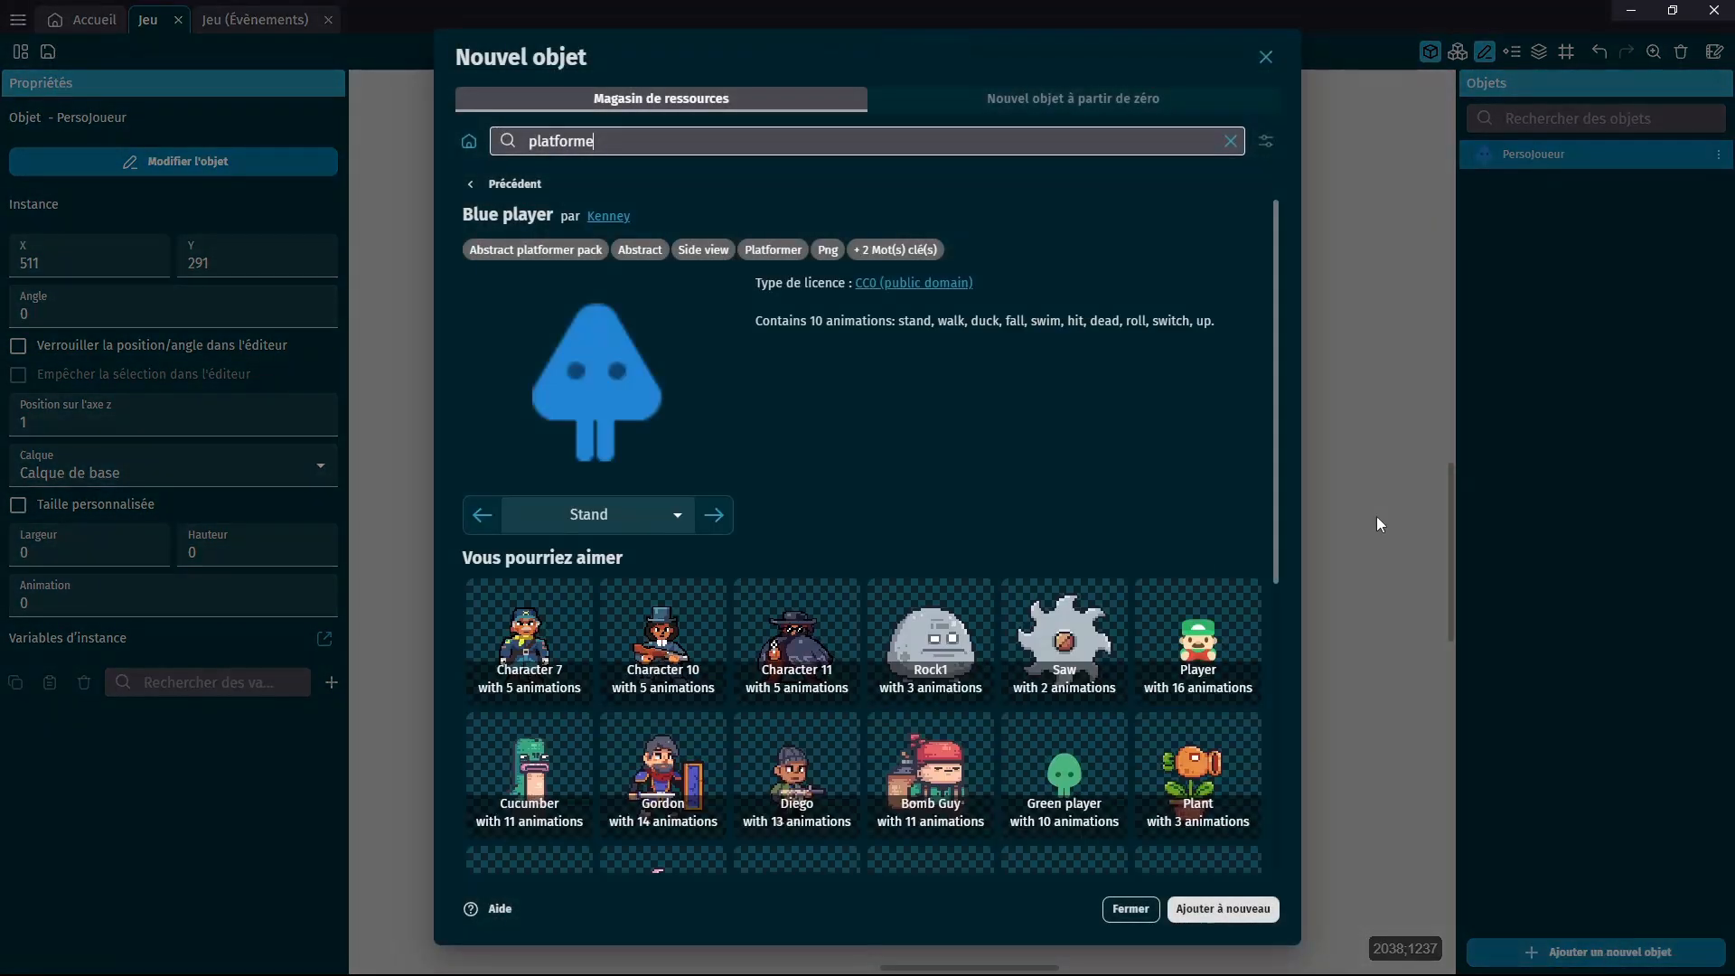
click(517, 186)
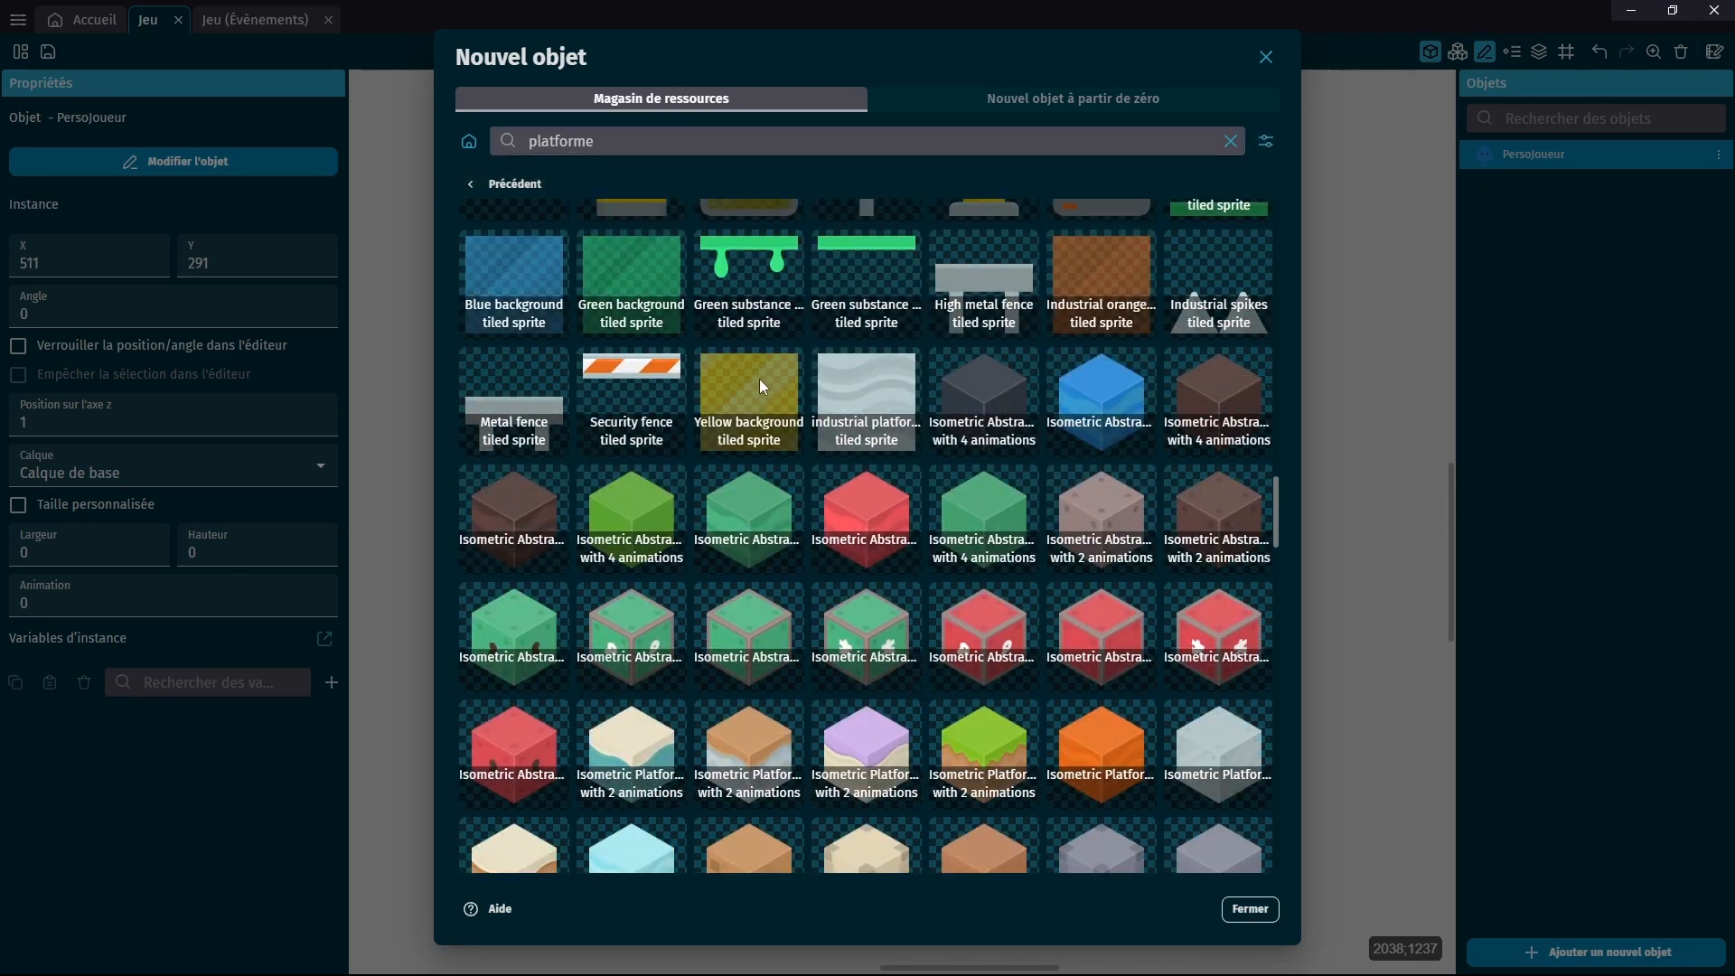
scroll(759, 378, up, 10)
scroll(786, 387, up, 12)
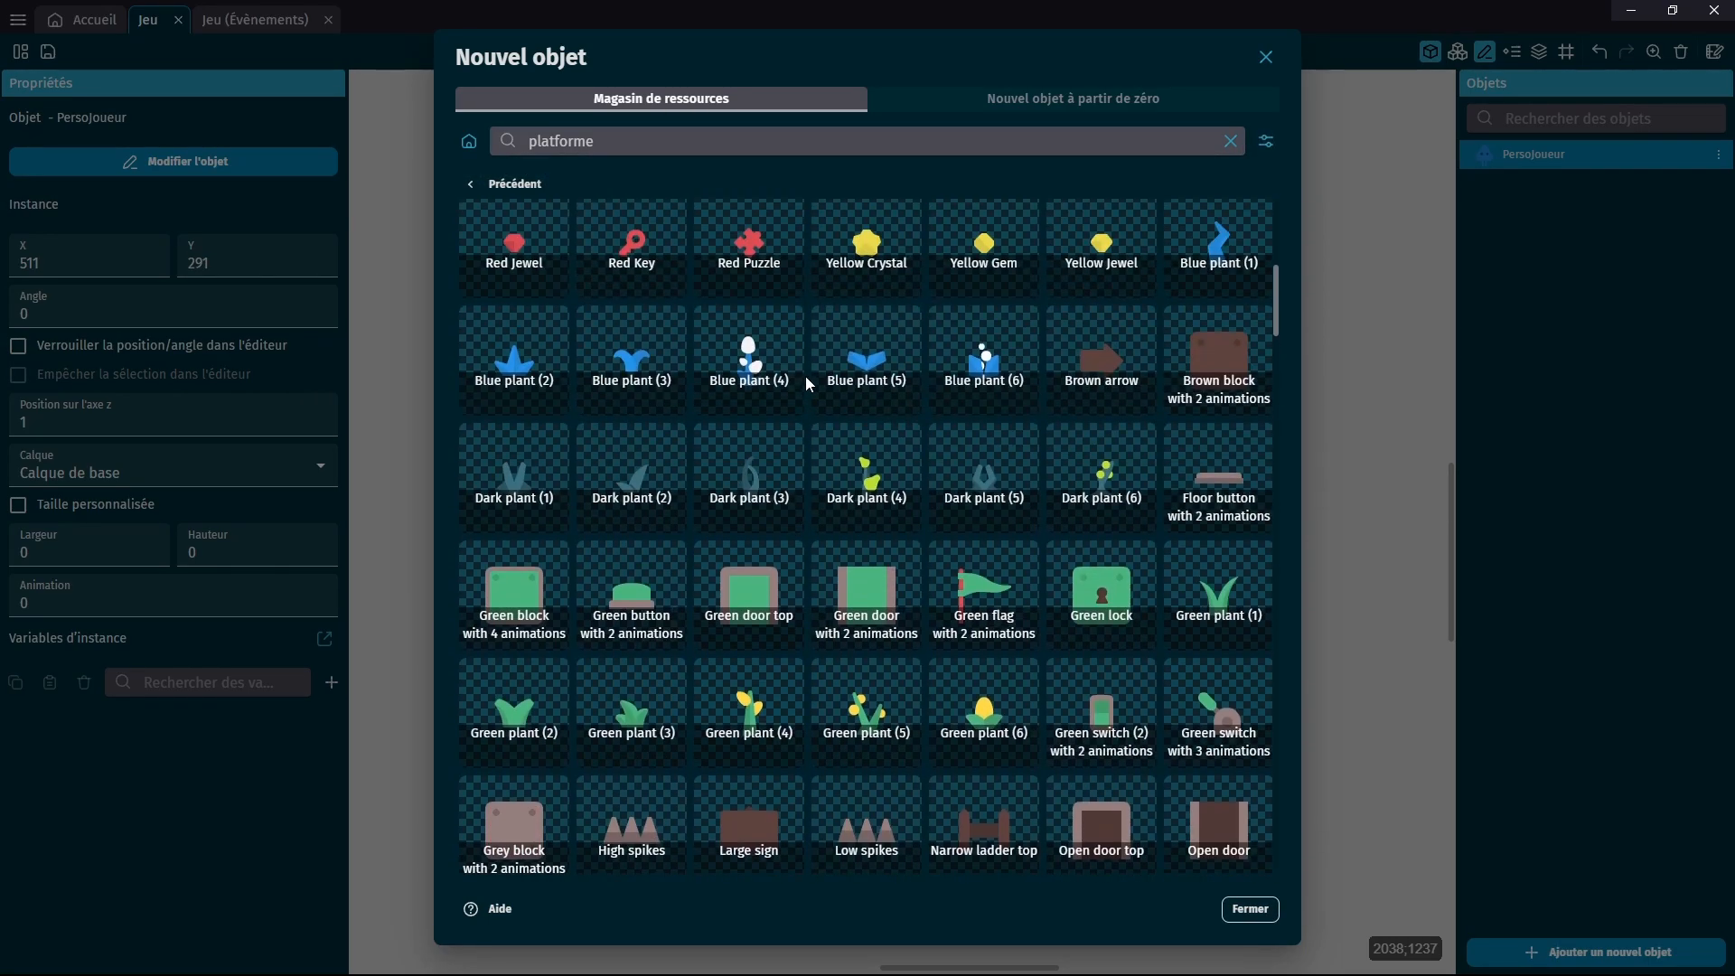
scroll(847, 384, down, 5)
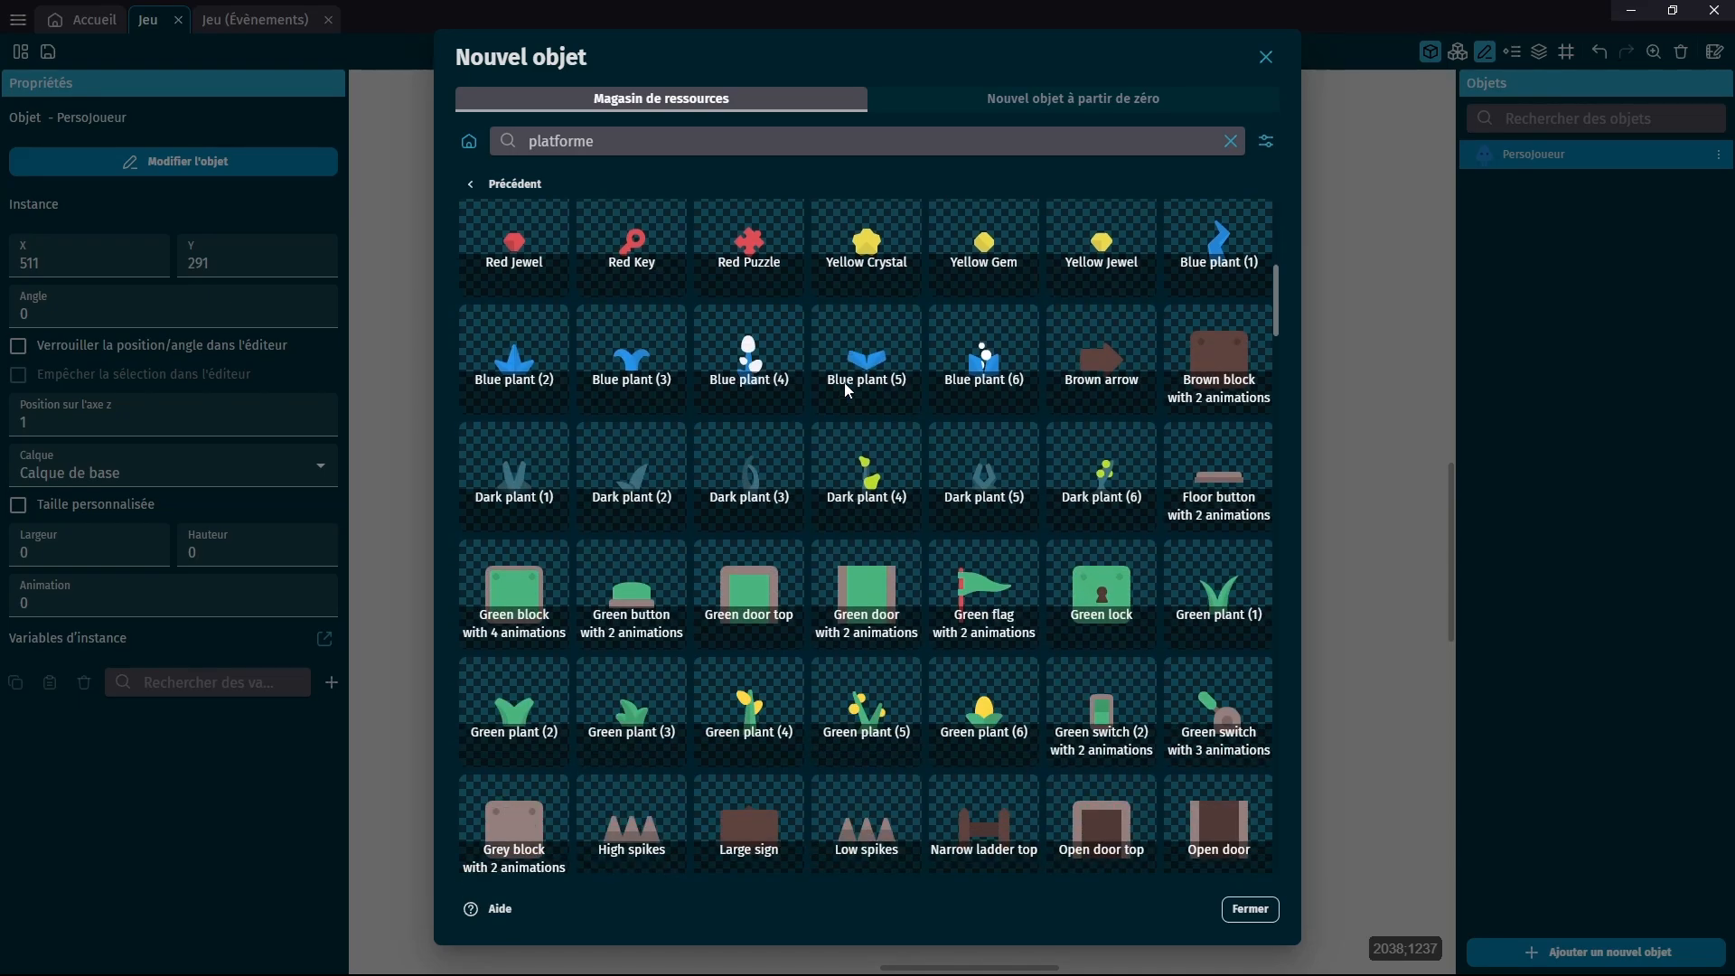
scroll(849, 390, down, 3)
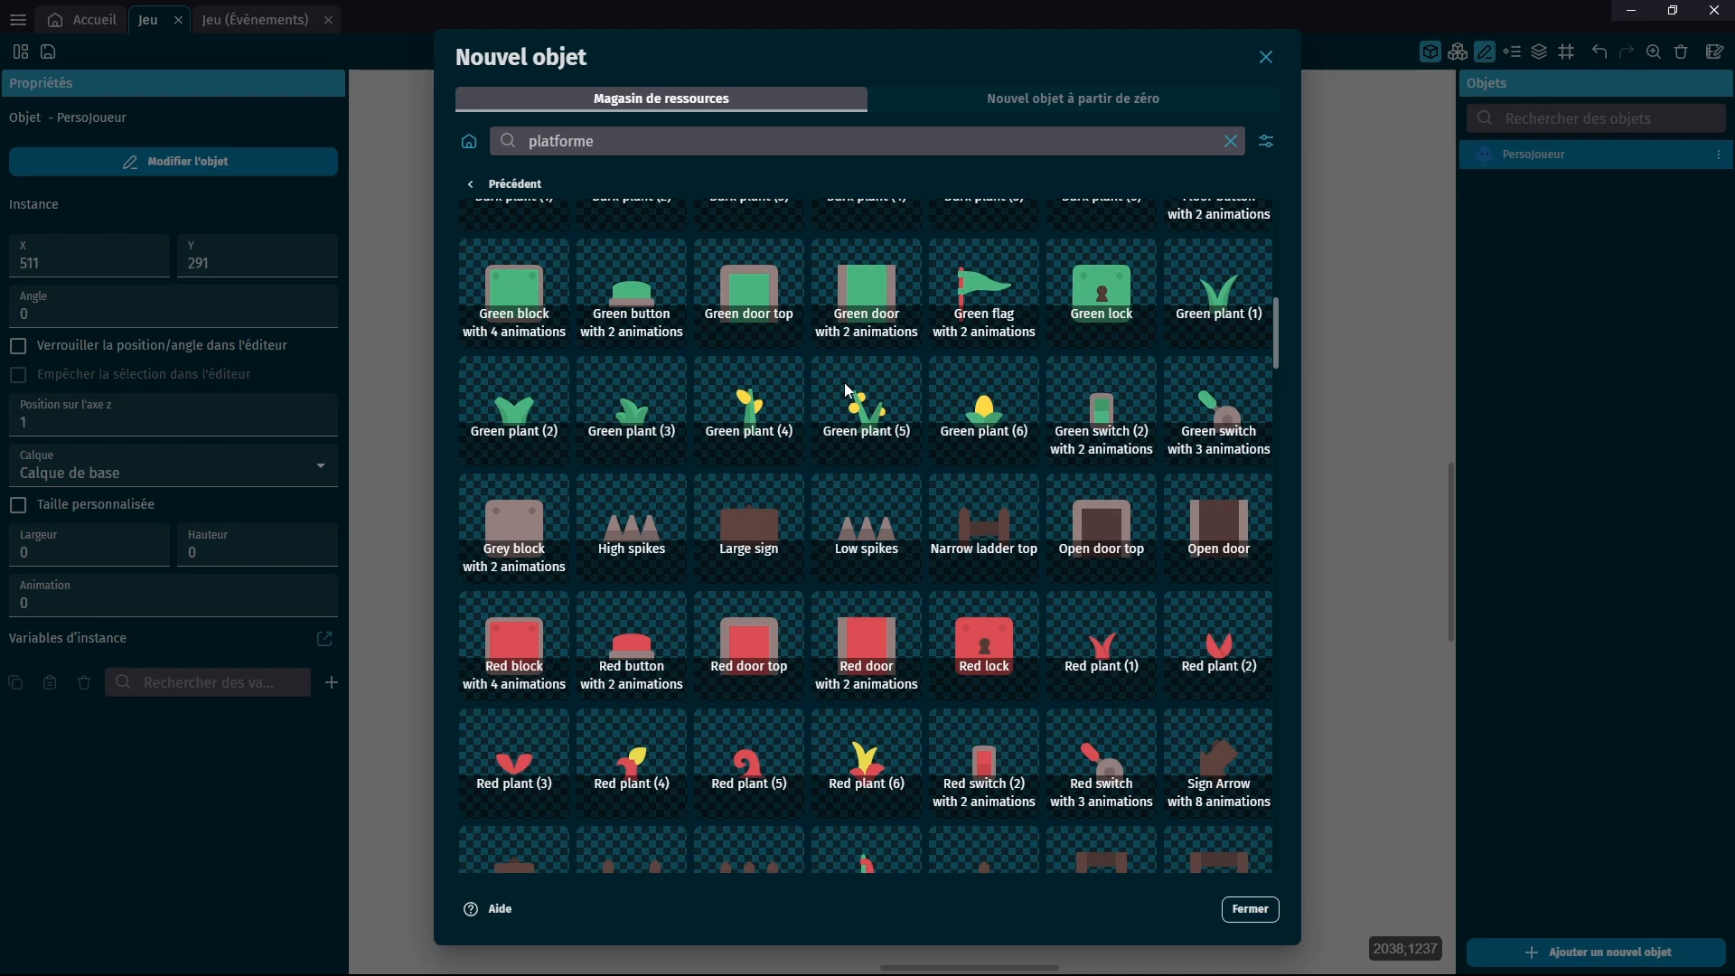
scroll(848, 390, down, 2)
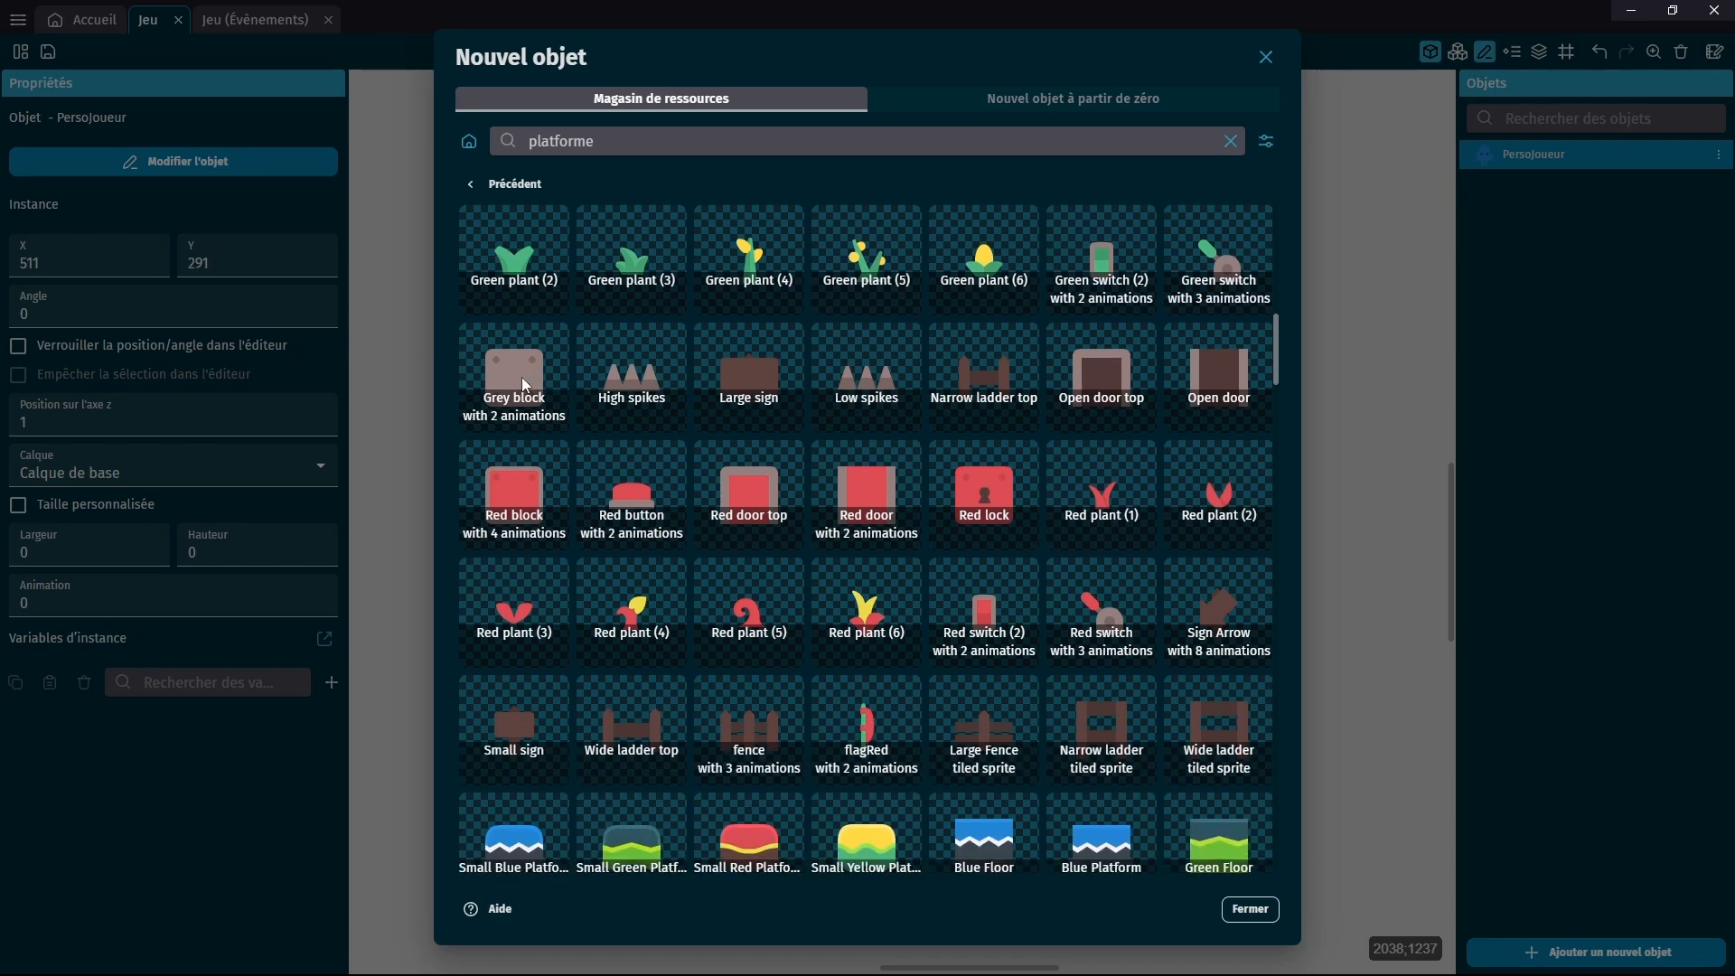
scroll(523, 377, down, 3)
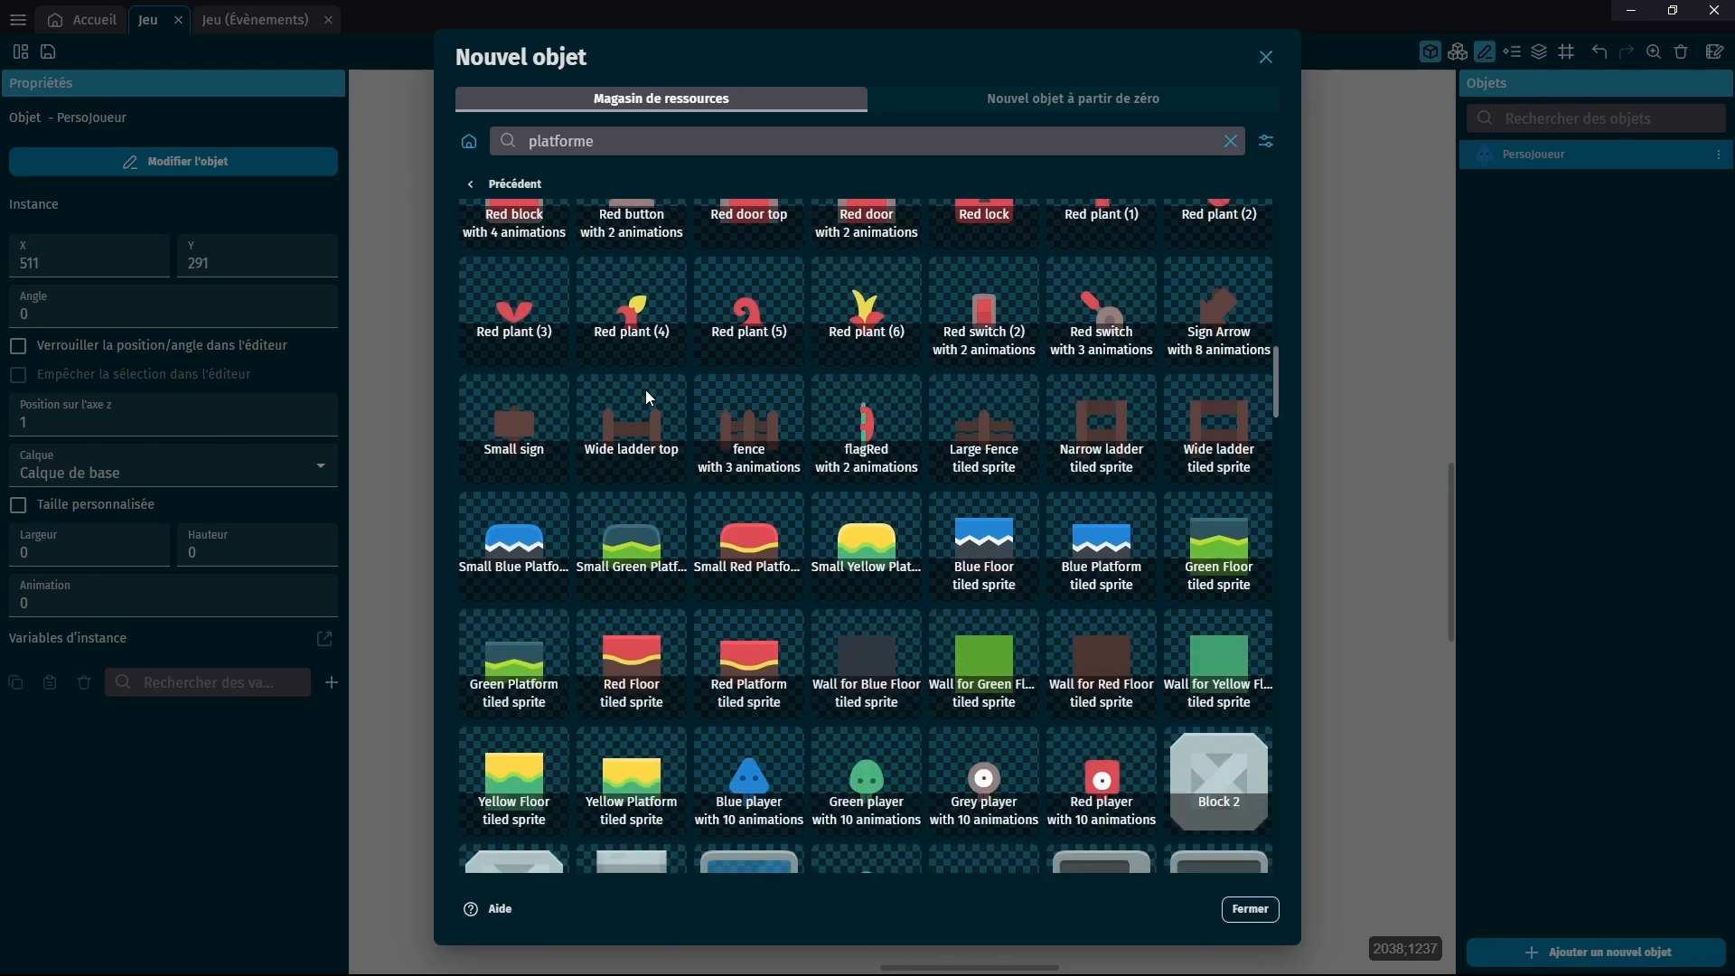
scroll(1126, 497, down, 2)
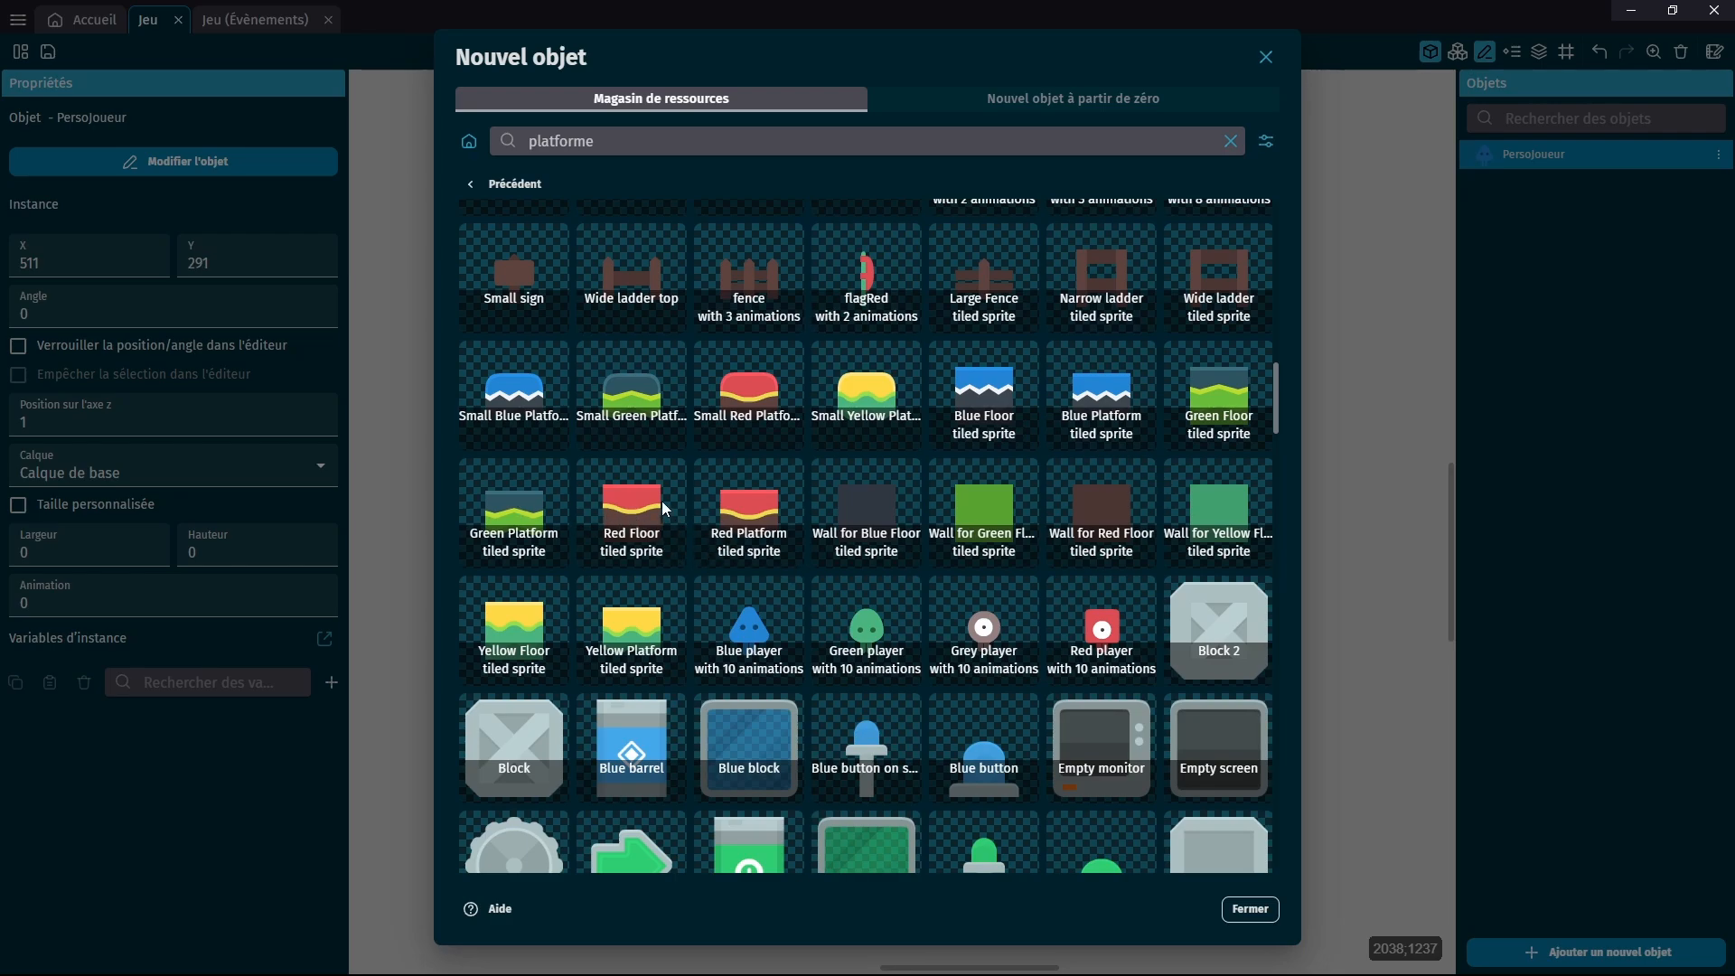
click(765, 515)
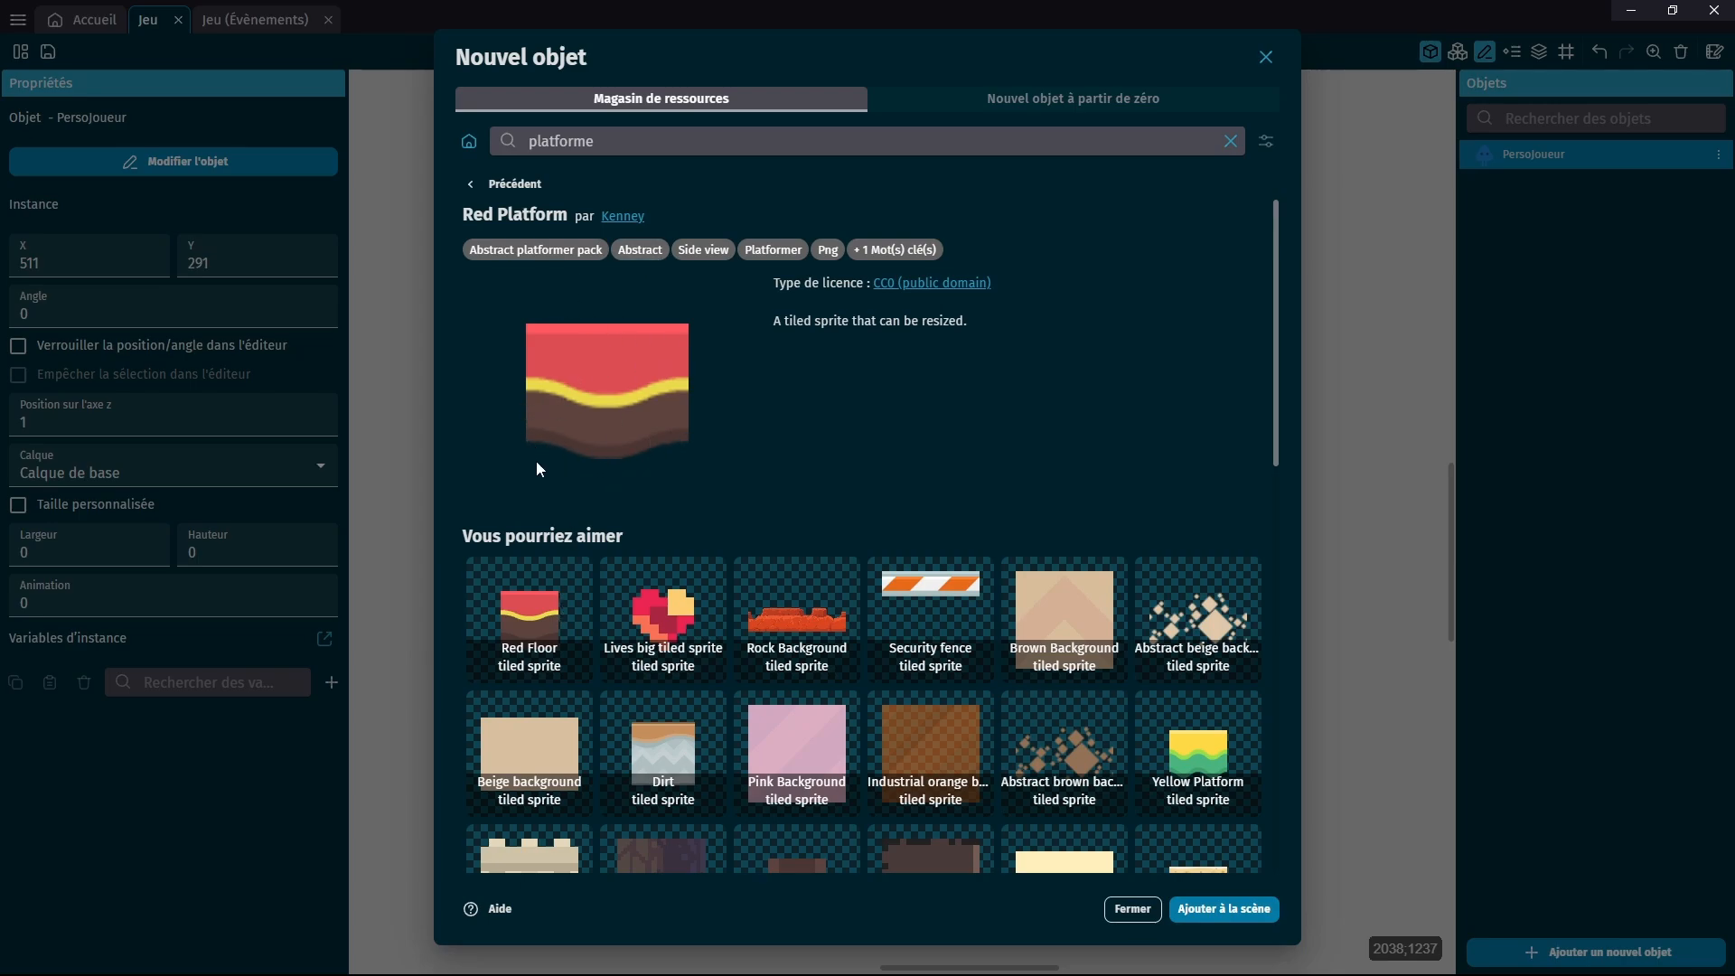
Compare Red Platform with the Red Floor asset, and add Red Platform to the scene's objects.
click(517, 620)
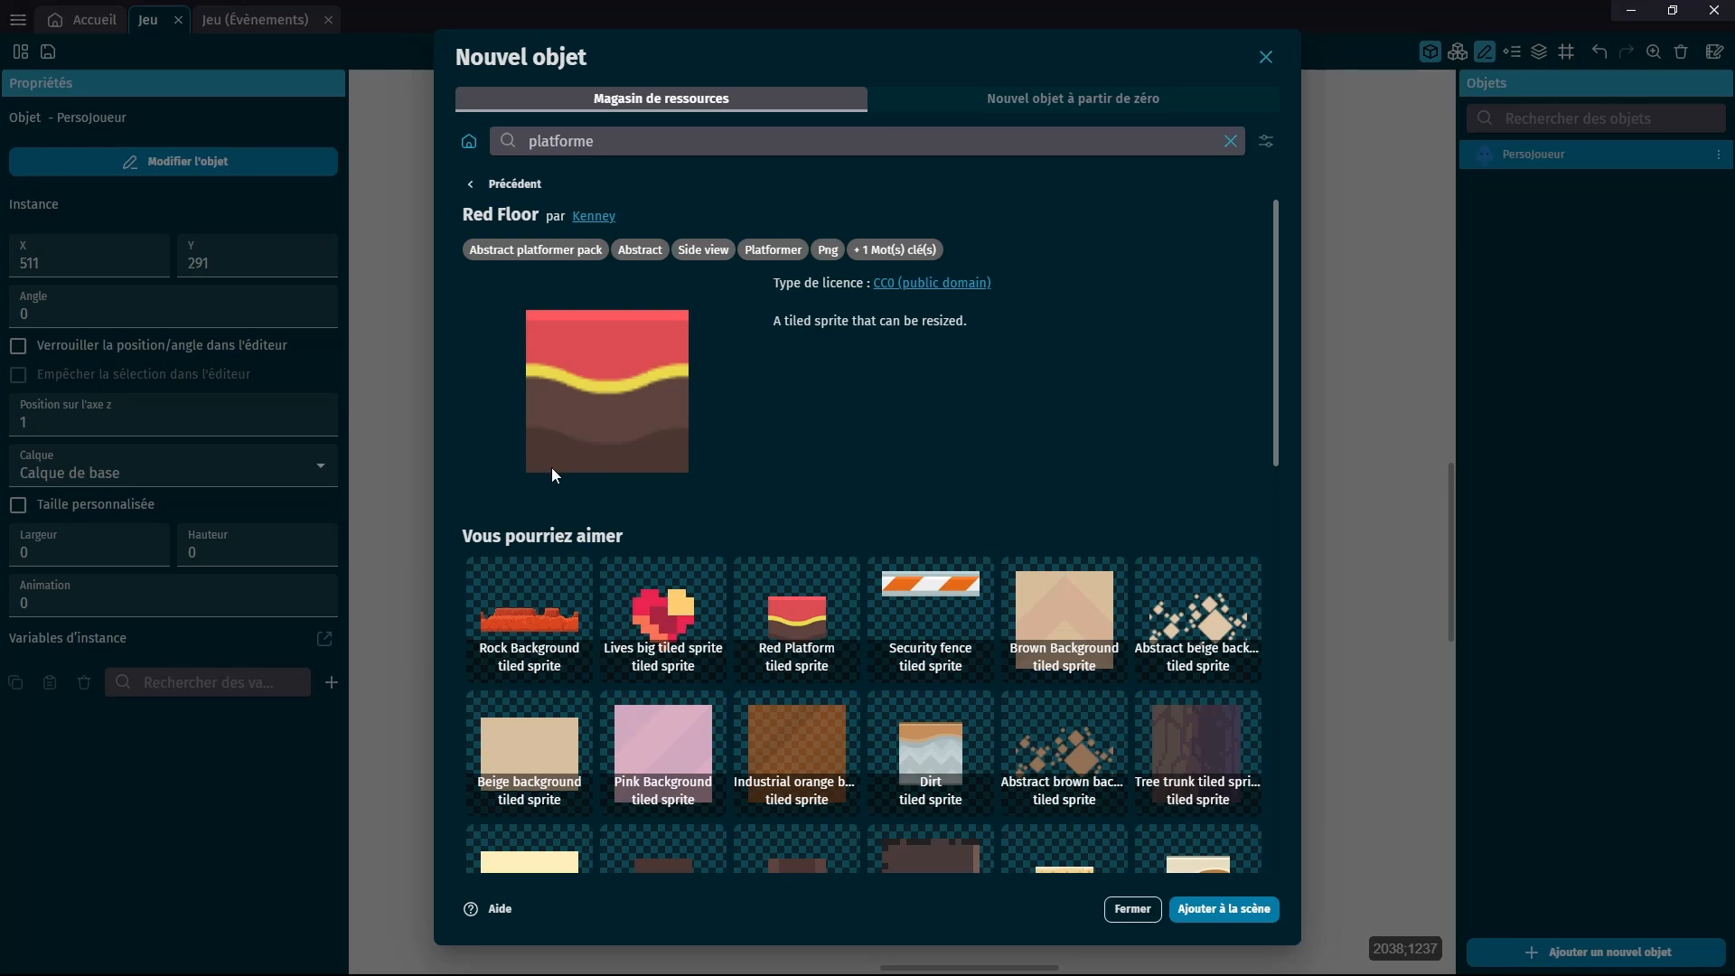
click(764, 622)
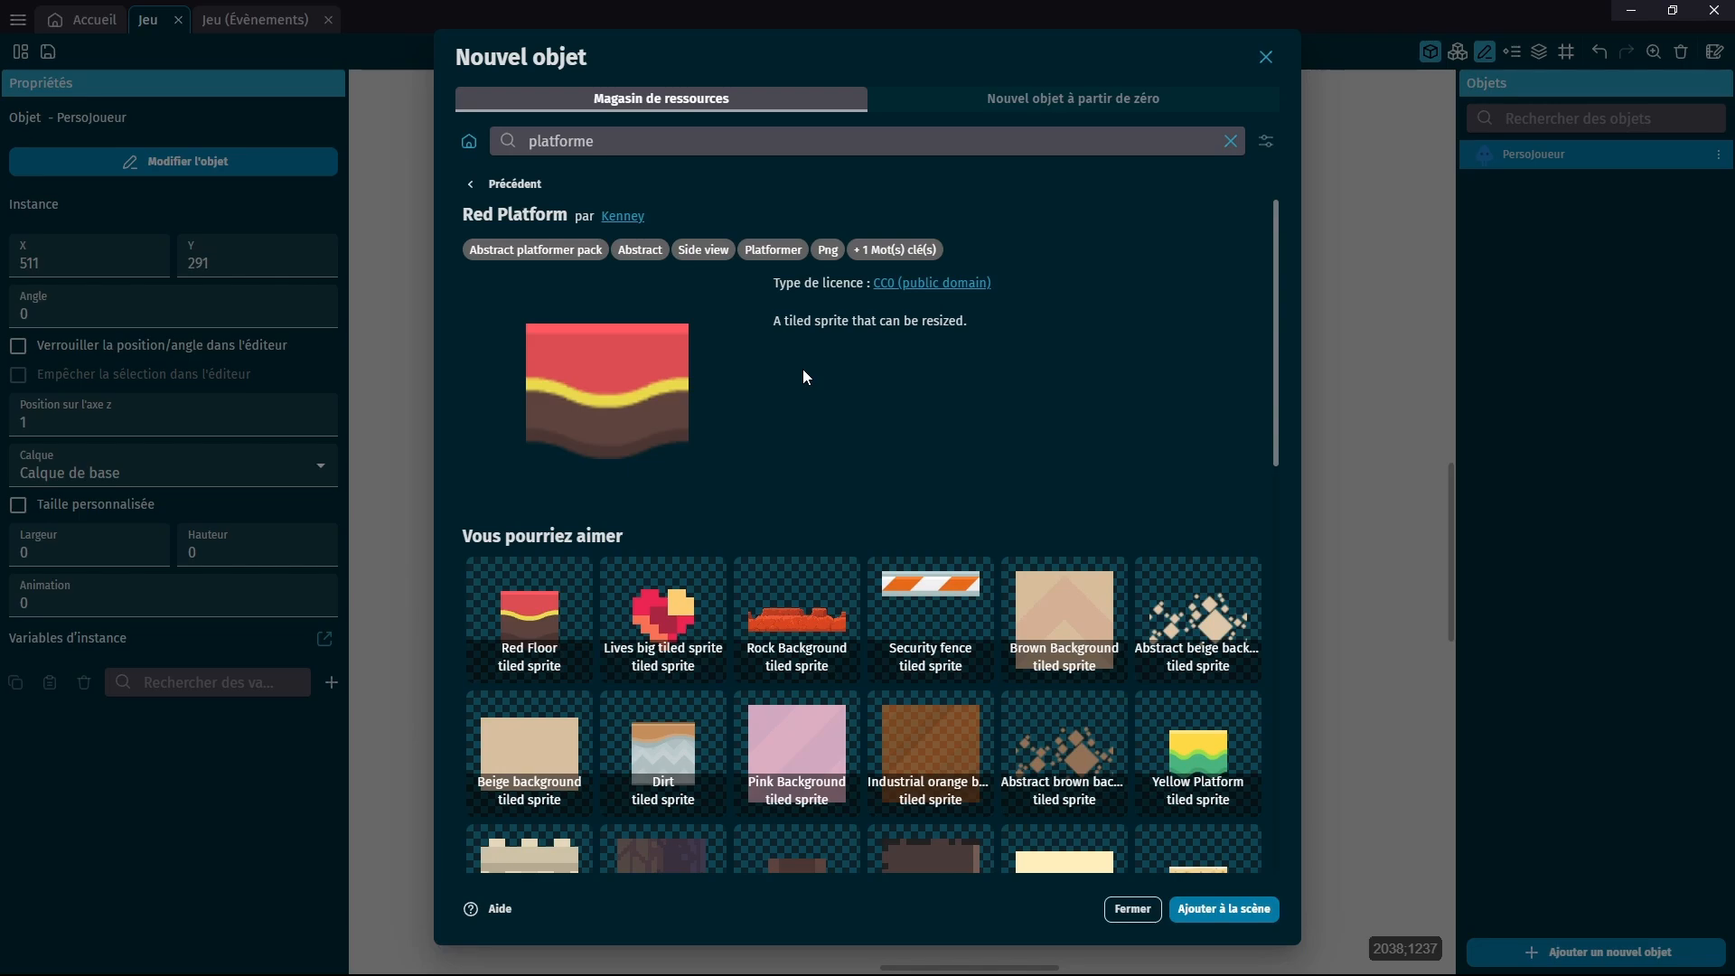
scroll(784, 538, down, 3)
click(1209, 911)
click(1266, 57)
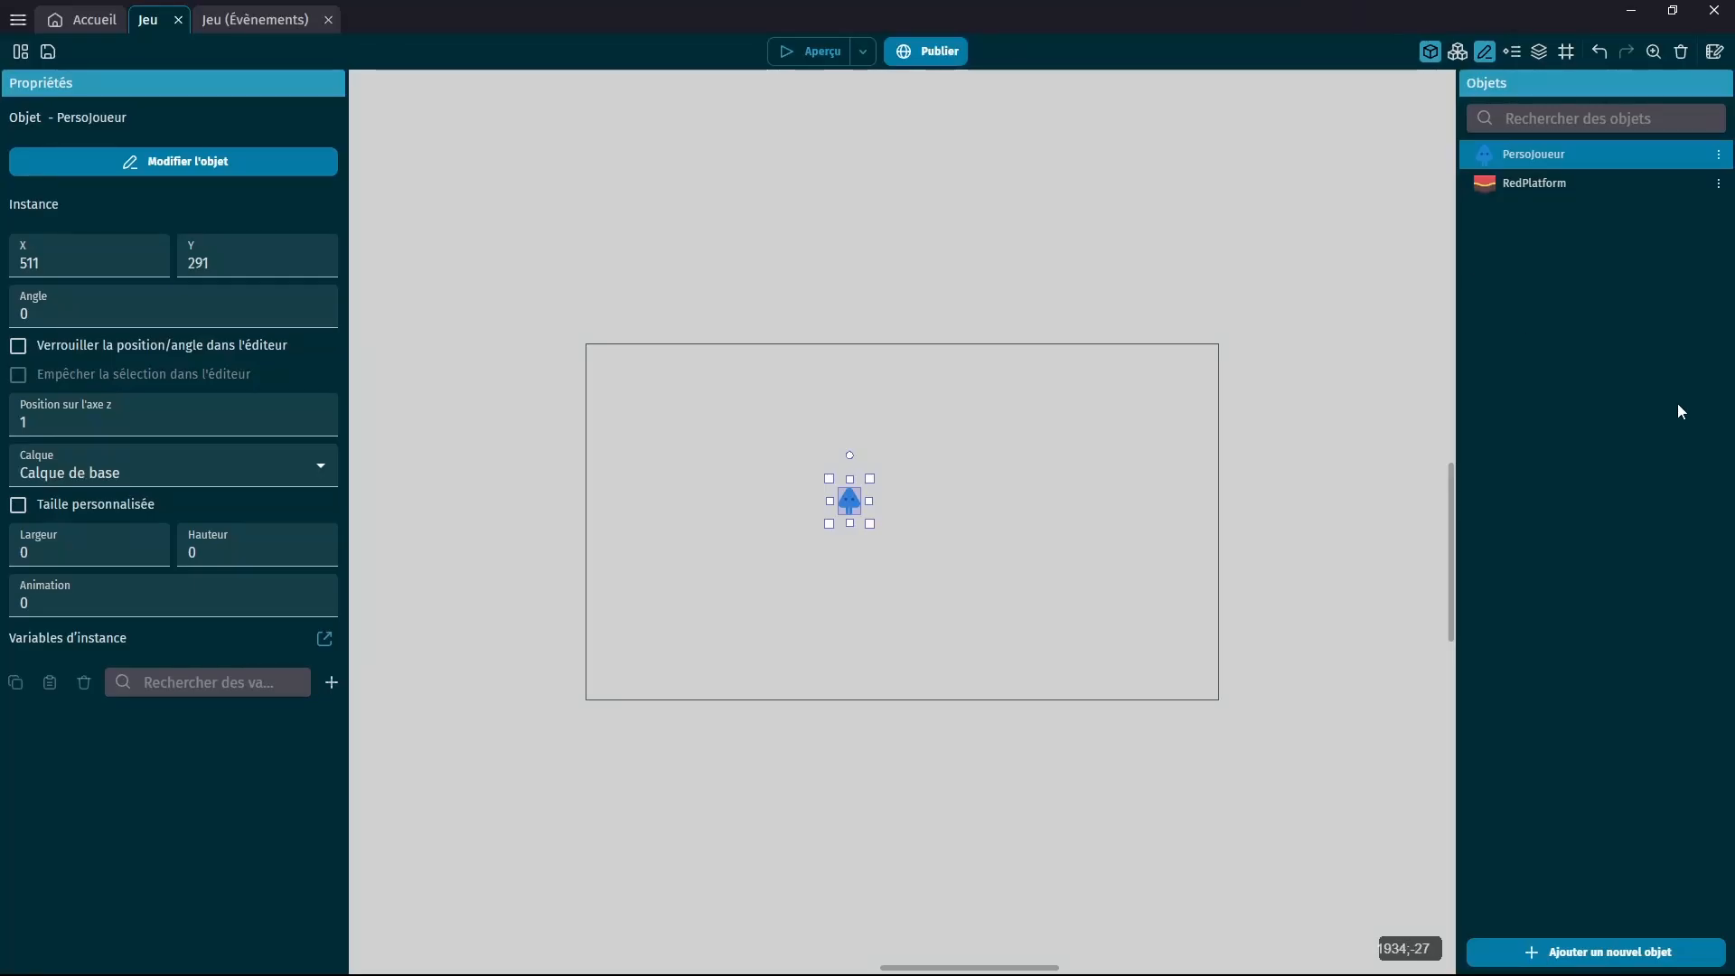
Place a RedPlatform instance below the player, enlarged to about 821 × 342 and positioned at about X 23, Y 432.
click(1537, 181)
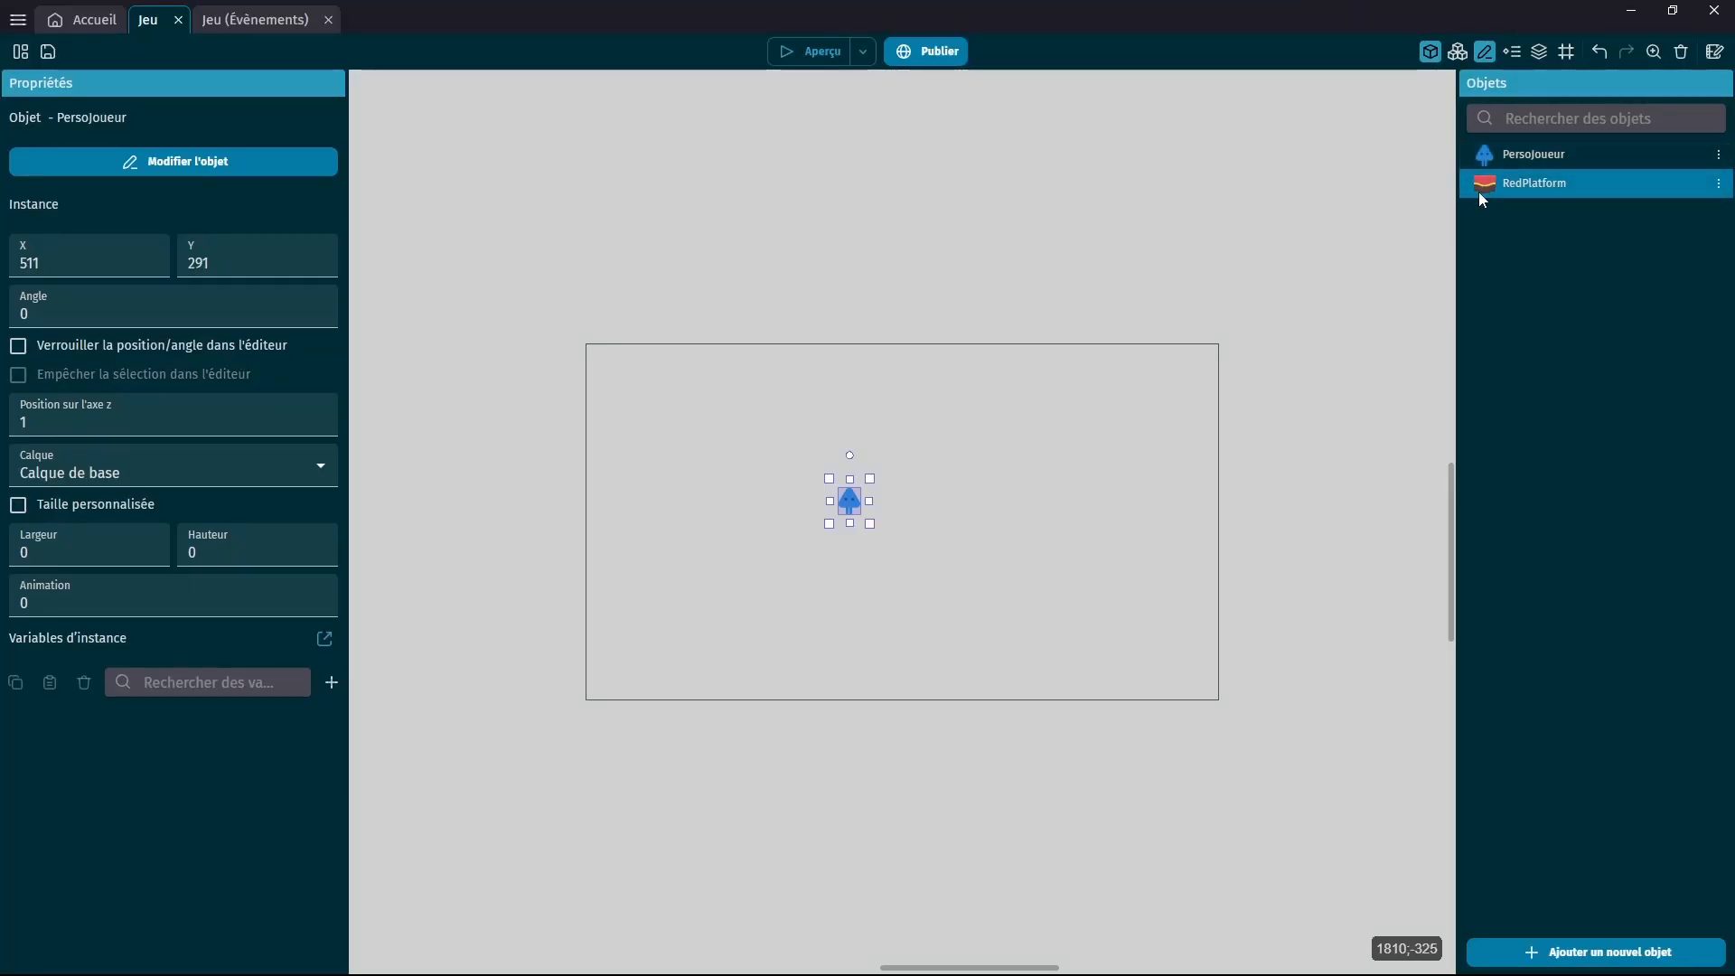
drag(1478, 192, 798, 566)
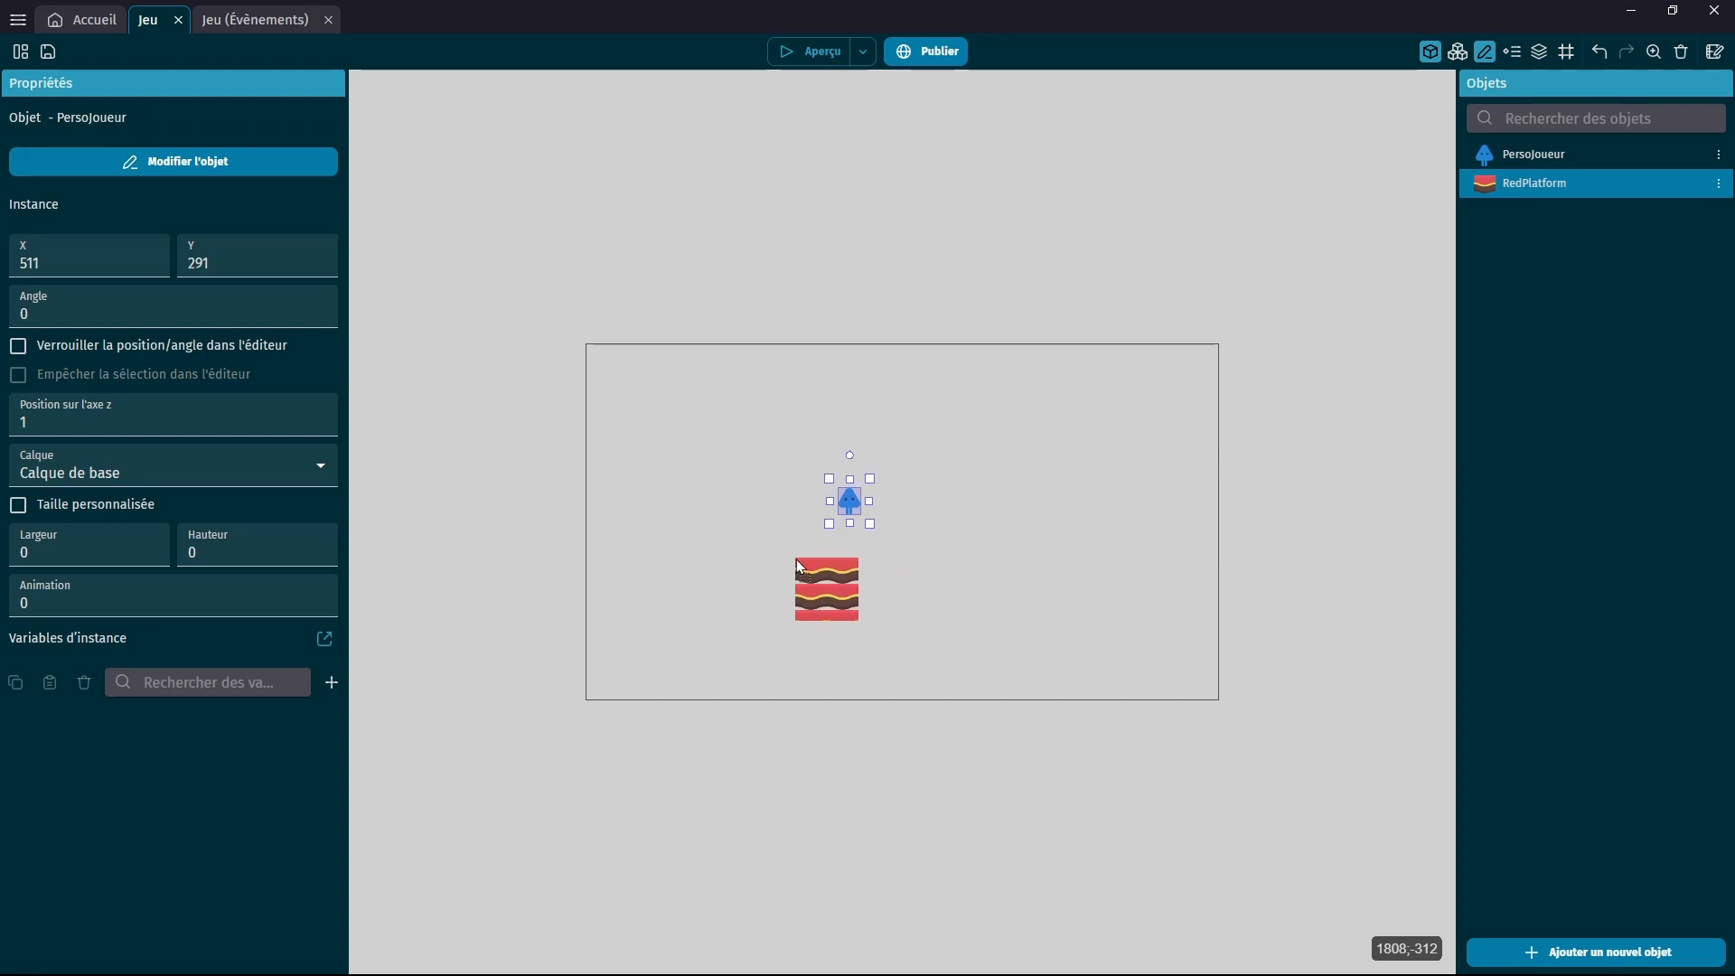
click(827, 587)
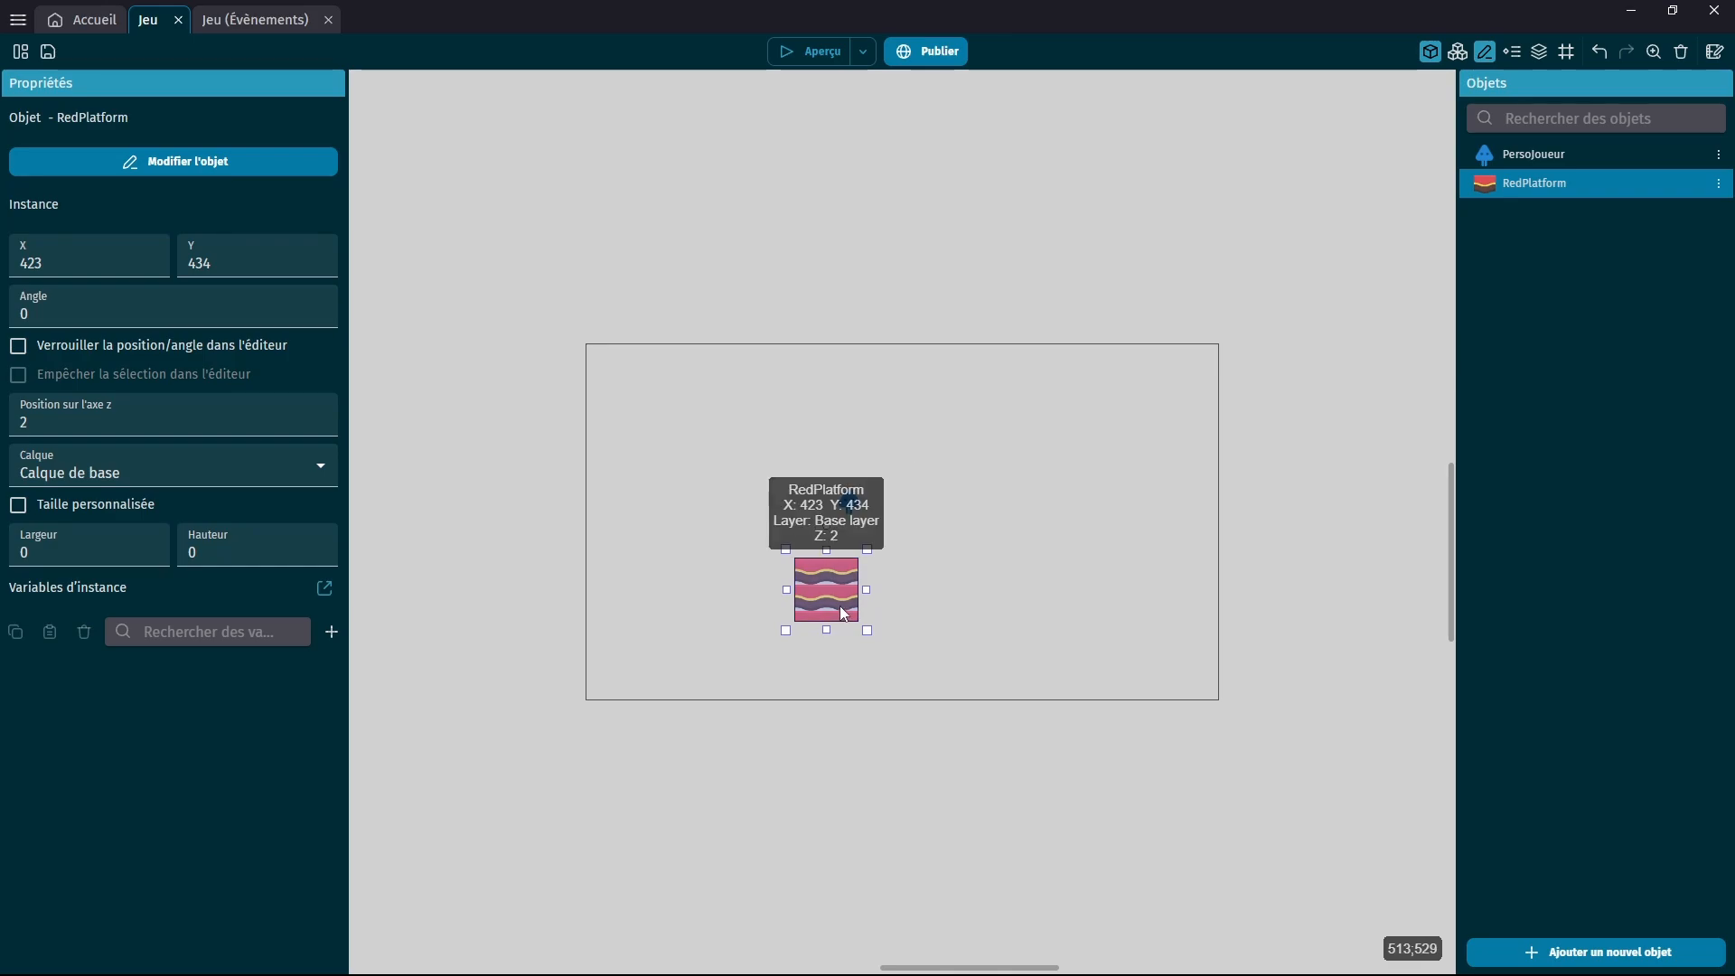
drag(868, 630, 1208, 733)
drag(997, 638, 795, 638)
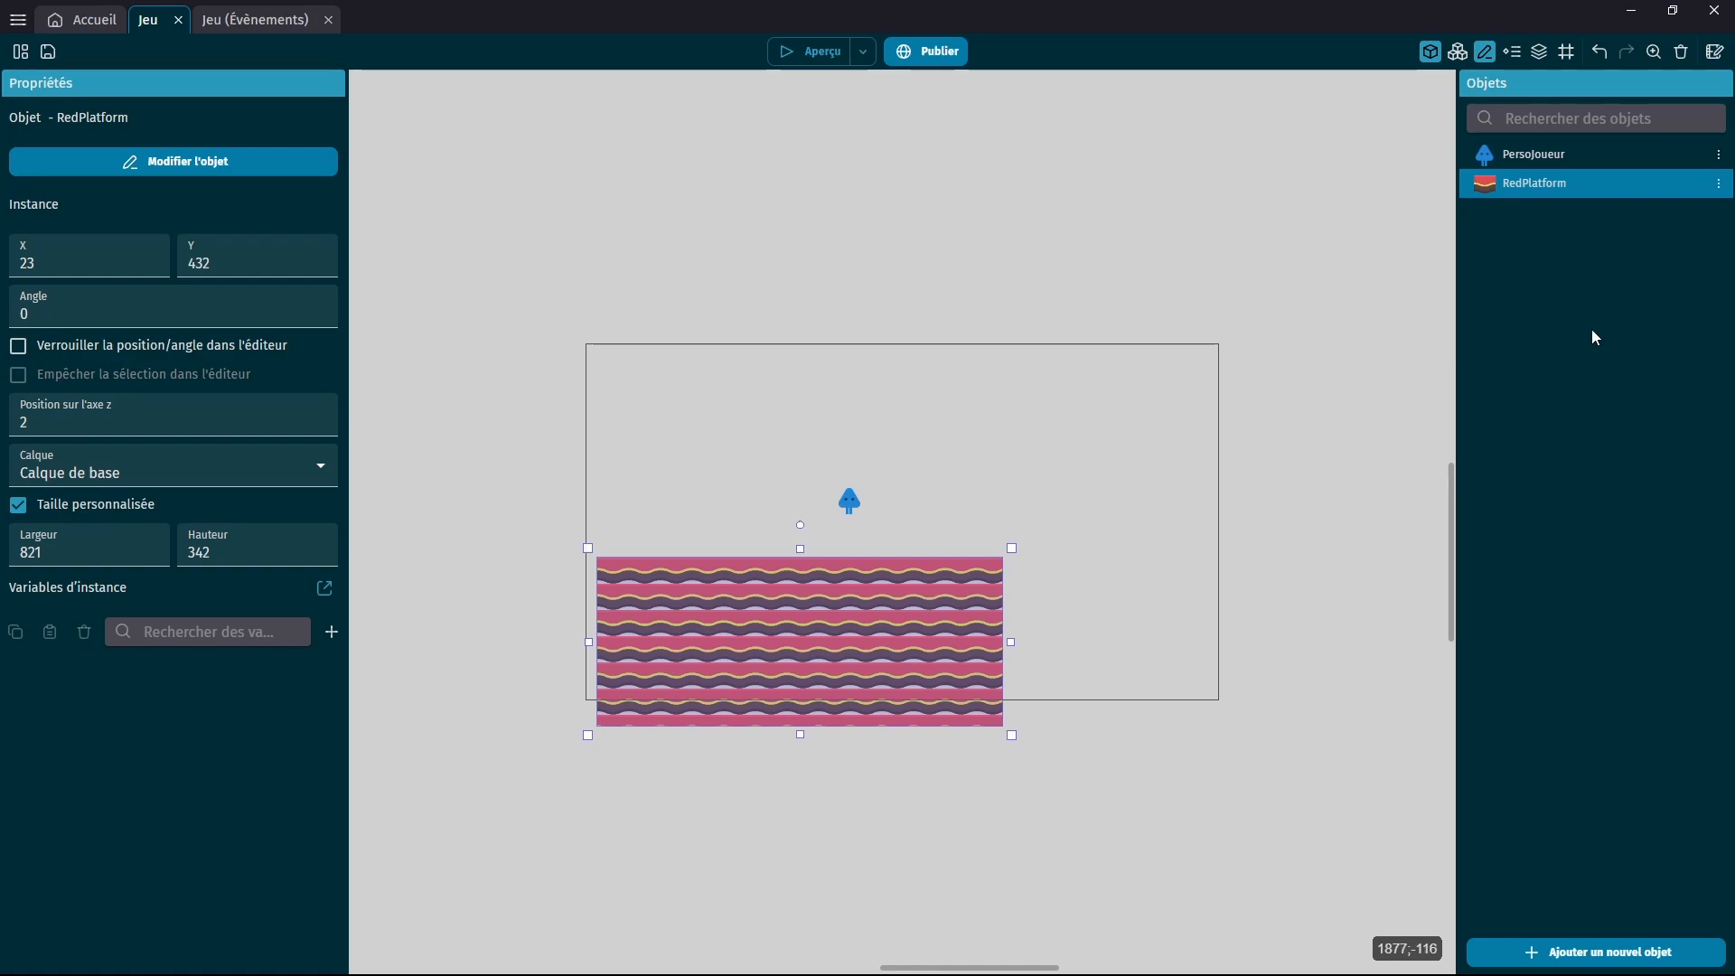
Look over the object types offered for creating a new object from scratch.
click(1597, 956)
click(990, 104)
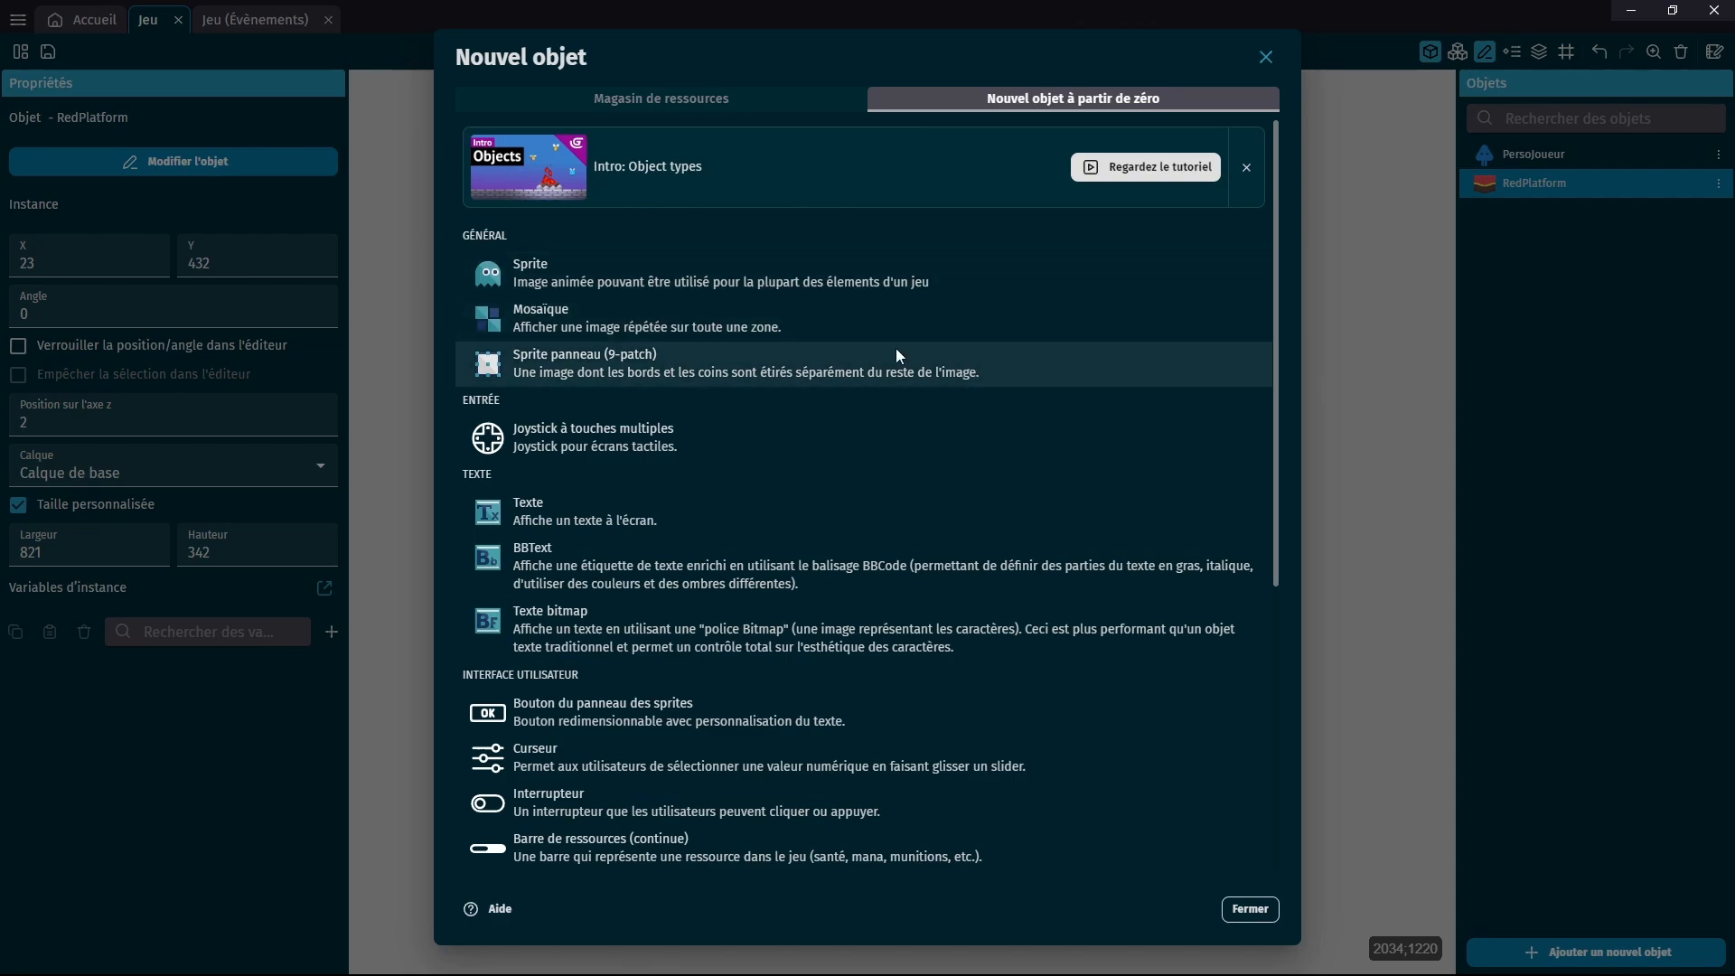
click(1266, 57)
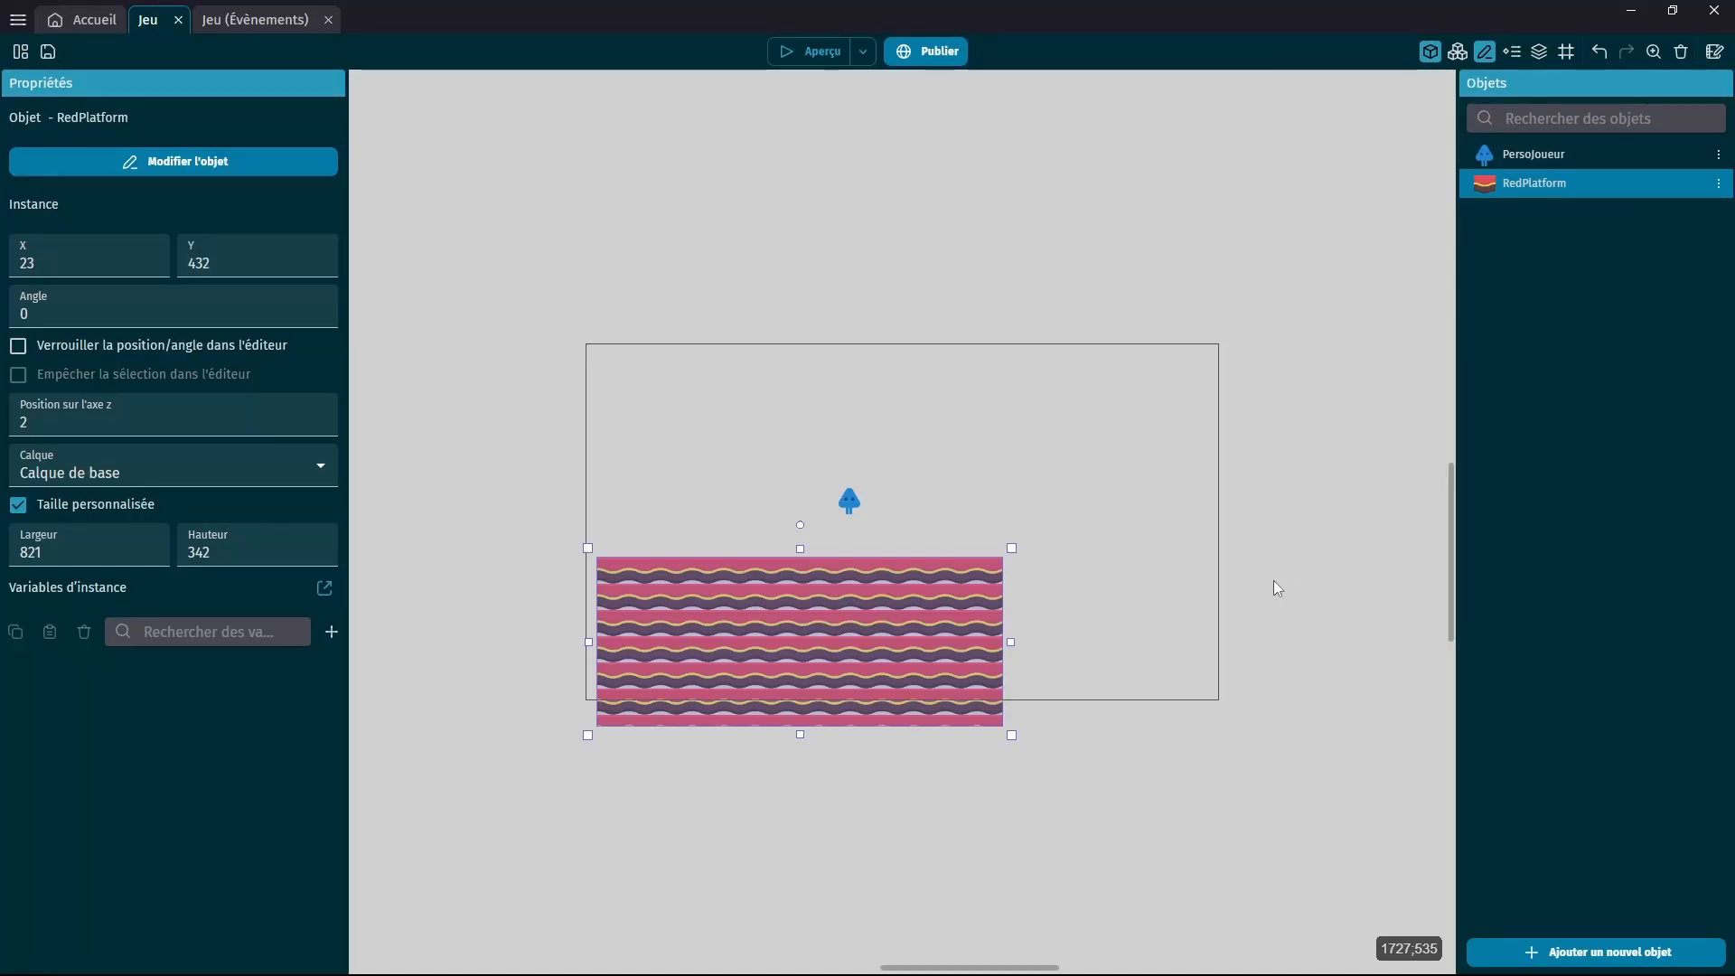
Move the RedPlatform instance to about X 120, Y 381, and reduce its height to about 79.
drag(865, 665, 909, 635)
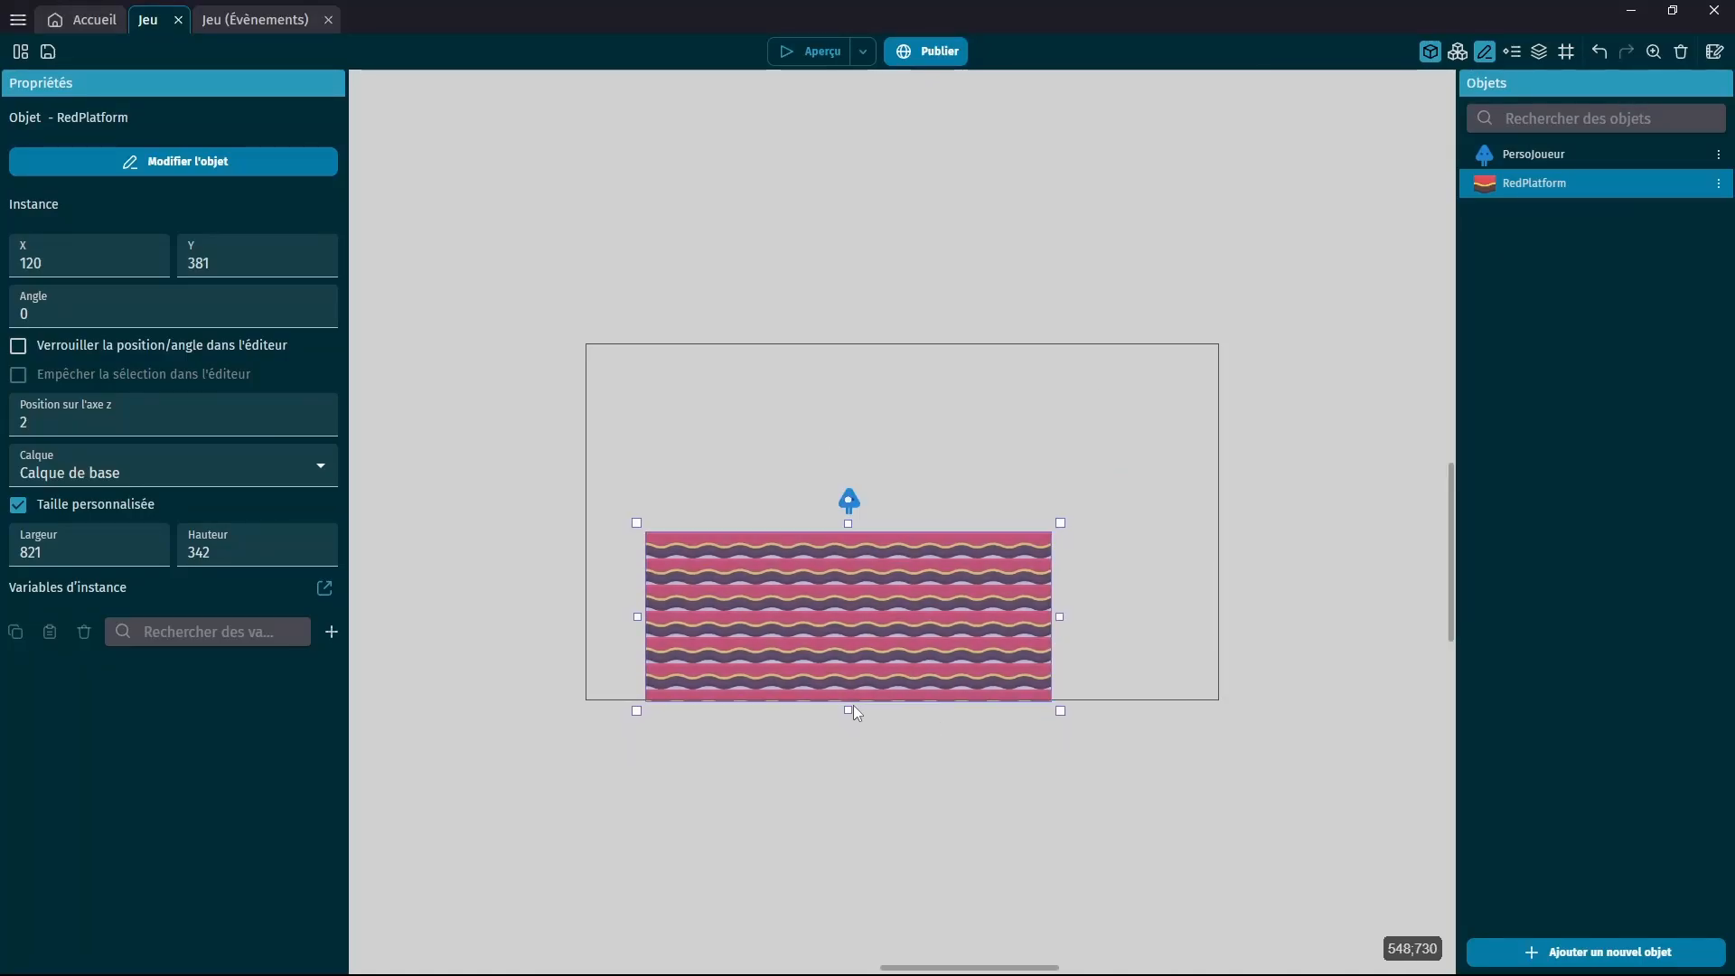
drag(853, 705, 882, 581)
scroll(859, 555, up, 3)
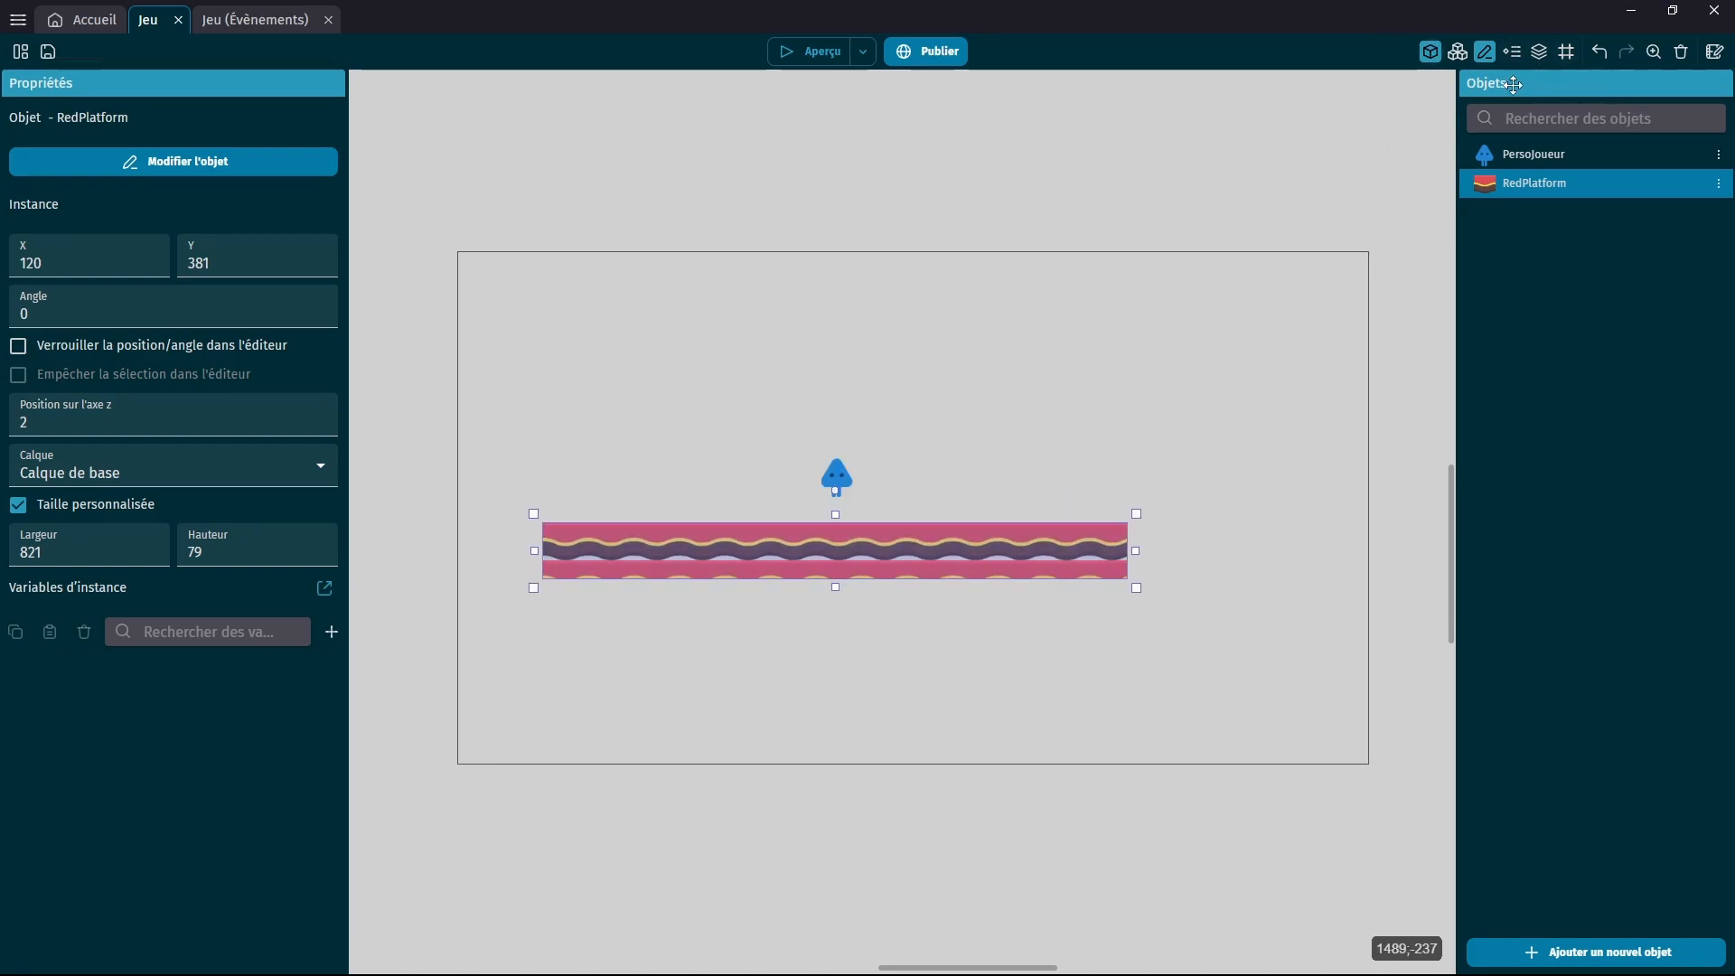
Display the scene grid, and adjust the platform to a height of 32 at about X 139, Y 384.
click(1568, 57)
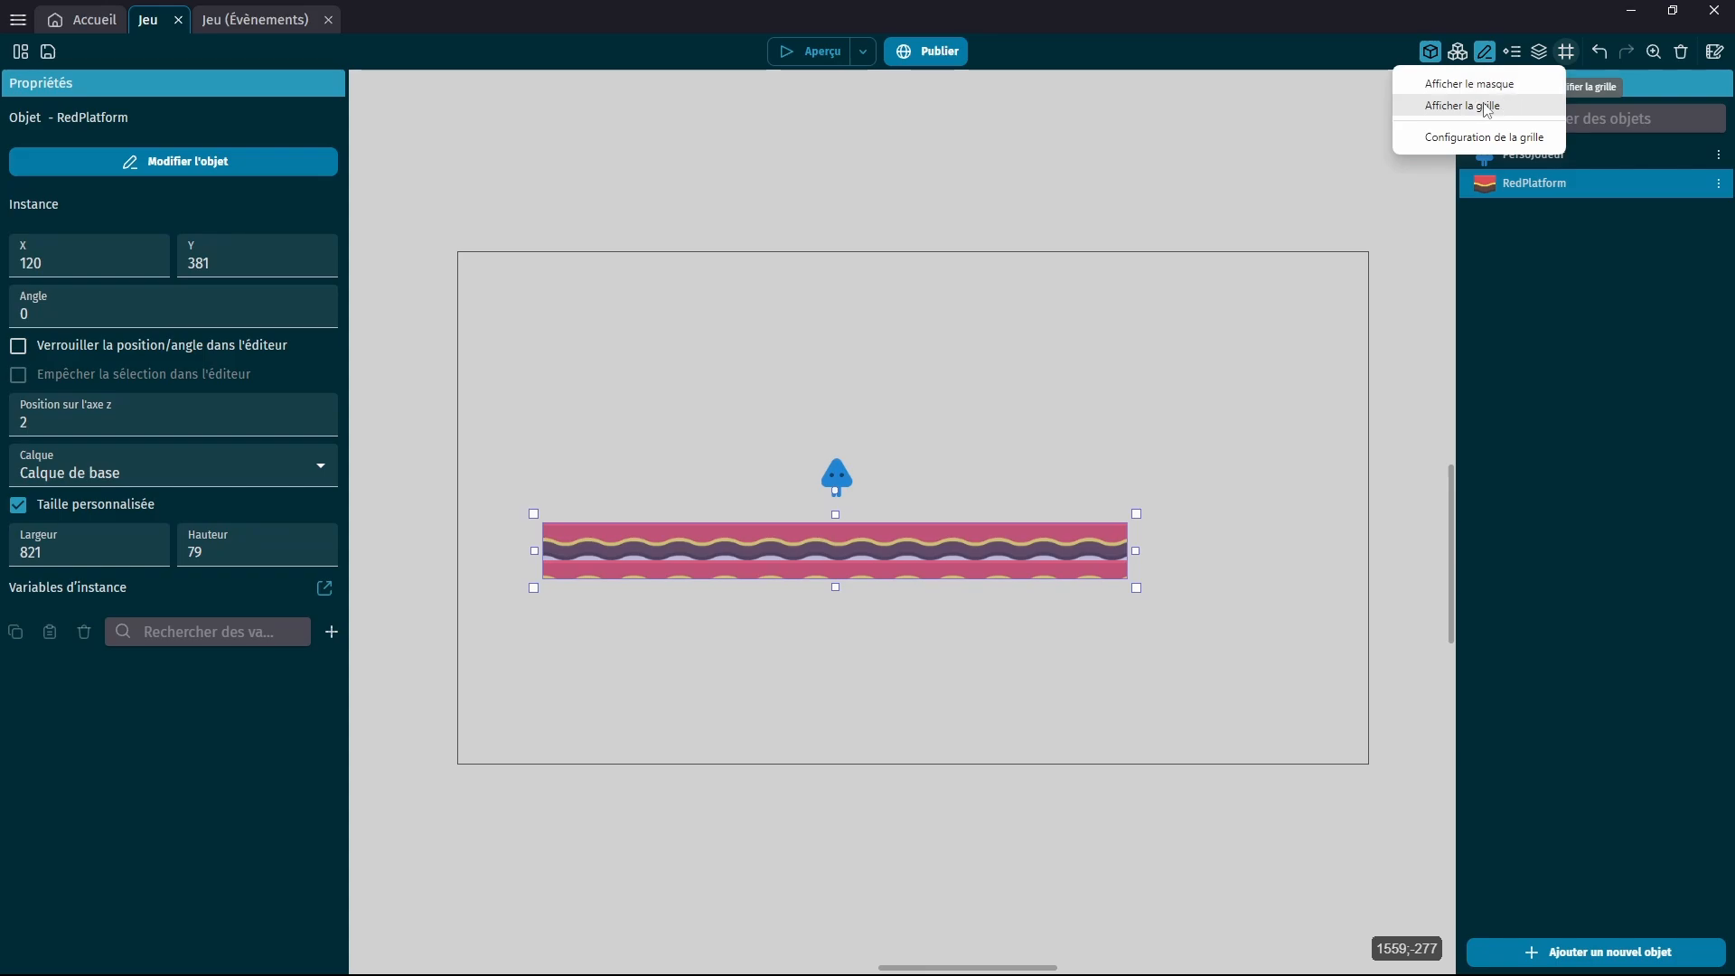
click(1498, 108)
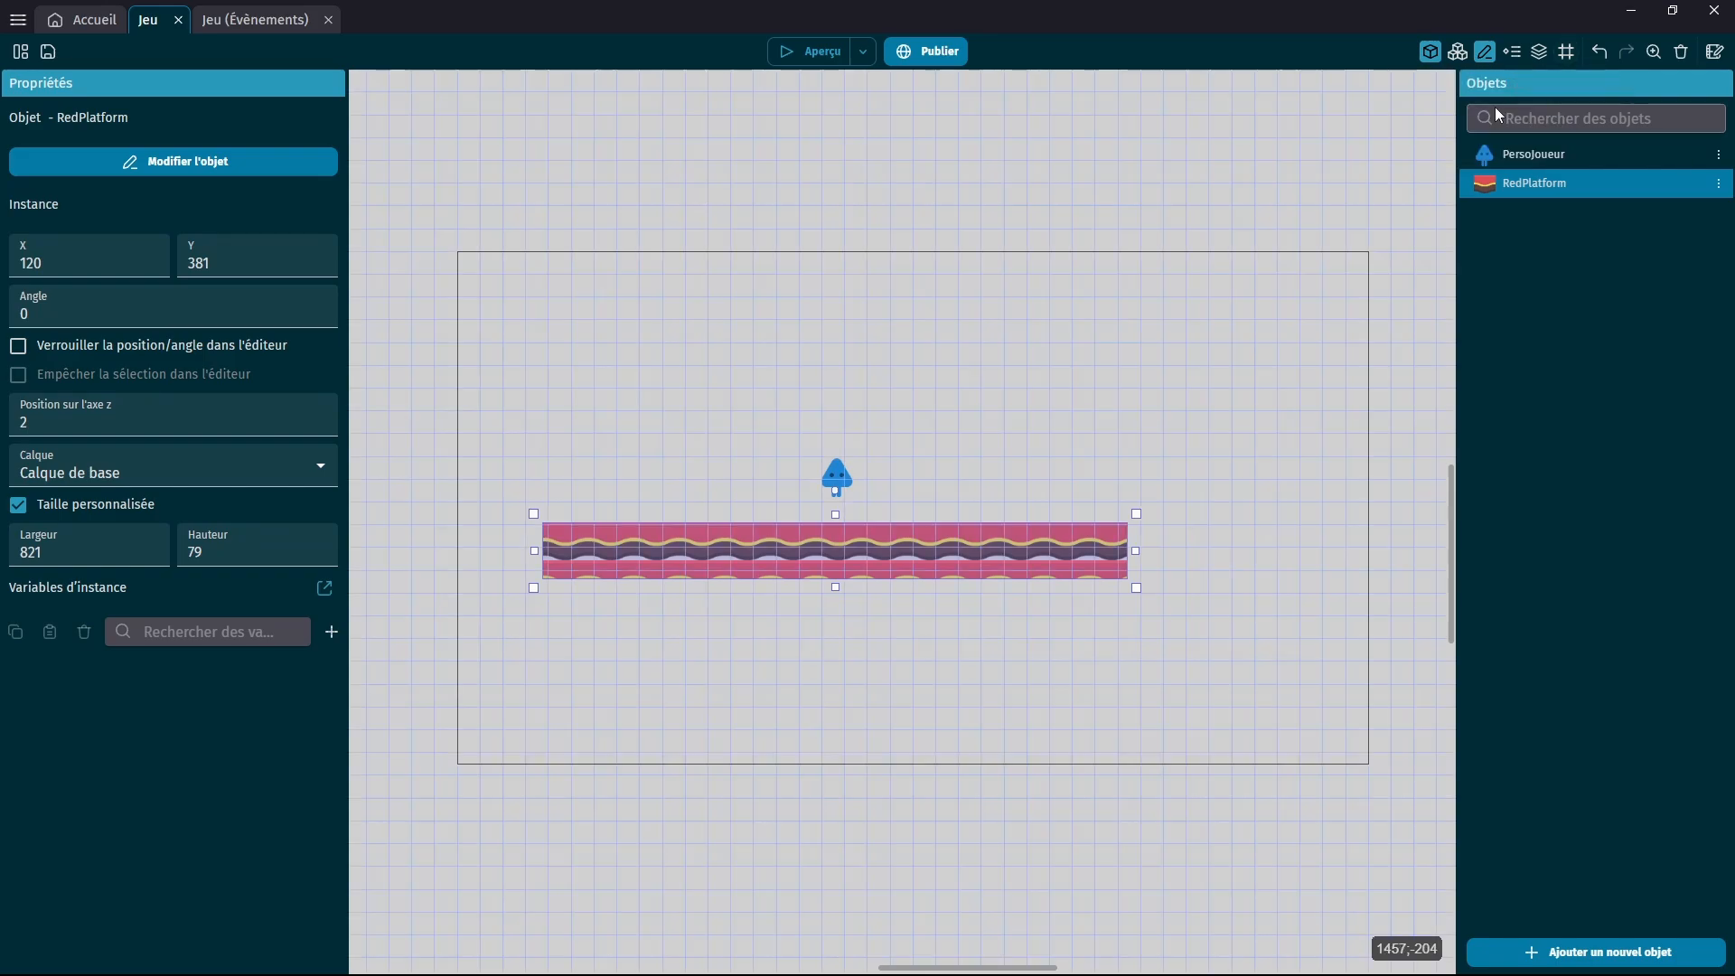
drag(871, 562, 898, 562)
drag(1151, 603, 1144, 565)
drag(940, 552, 852, 570)
mouse_move(854, 564)
mouse_down()
mouse_move(891, 560)
mouse_move(858, 542)
mouse_up()
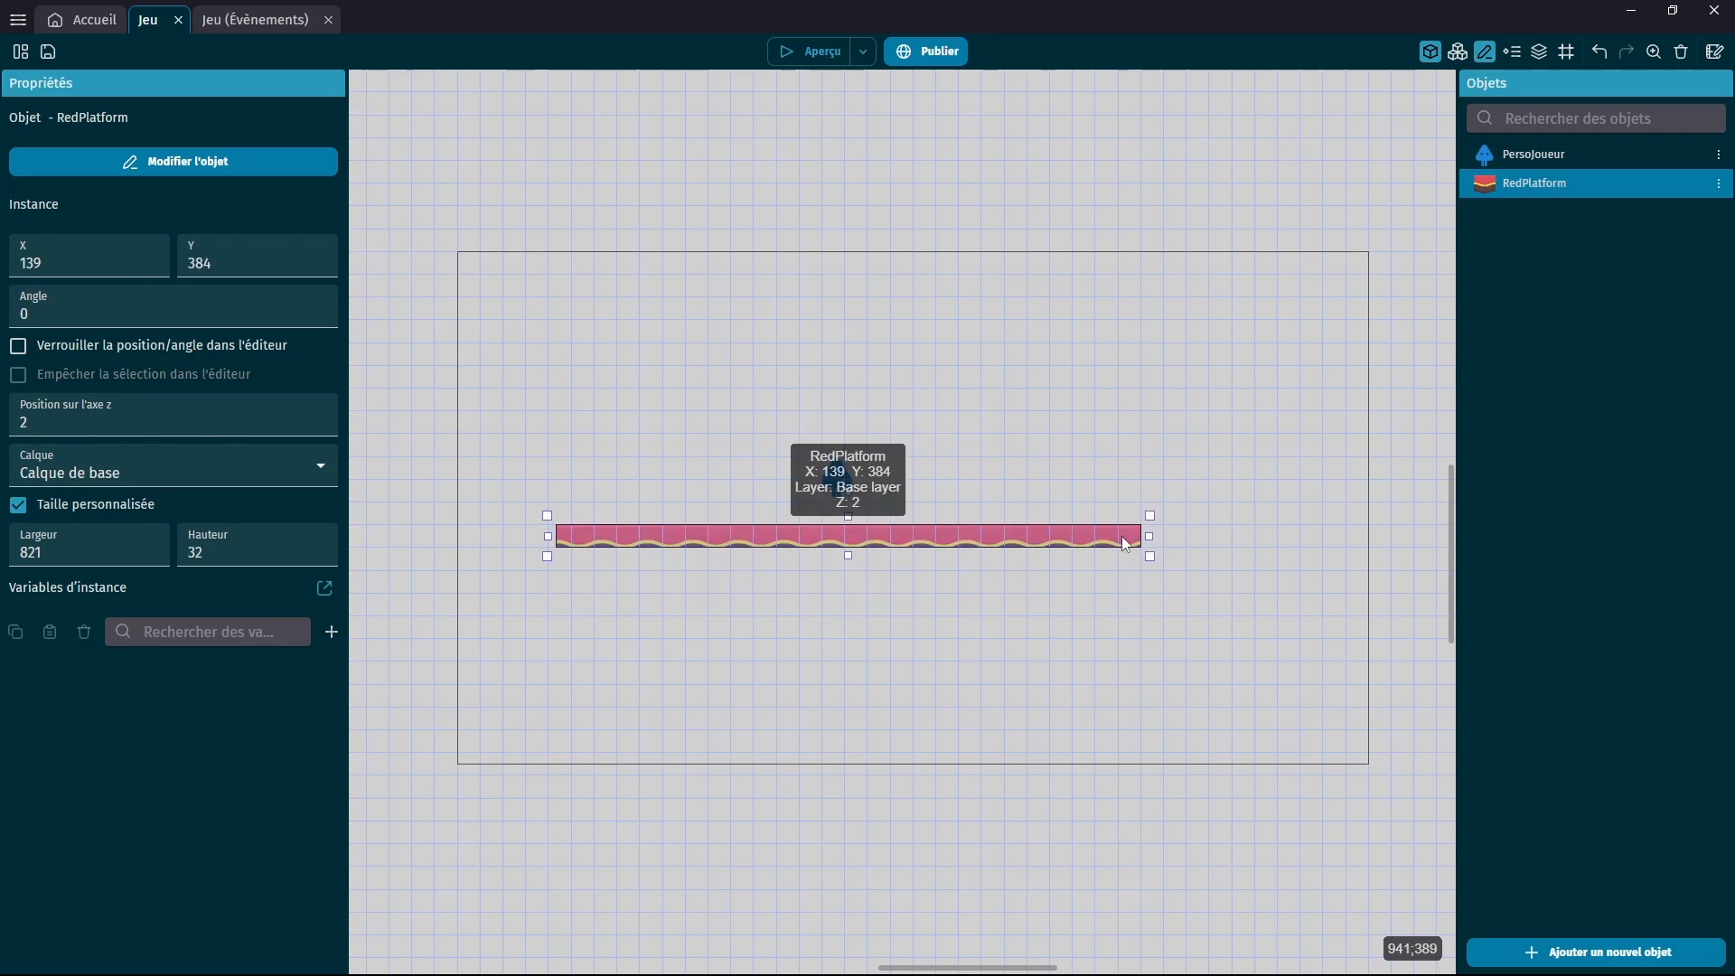
Shift the platform to X 64, Y 384, and resize it to 576 × 64 along the grid lines.
drag(1150, 537, 985, 542)
drag(812, 535, 739, 548)
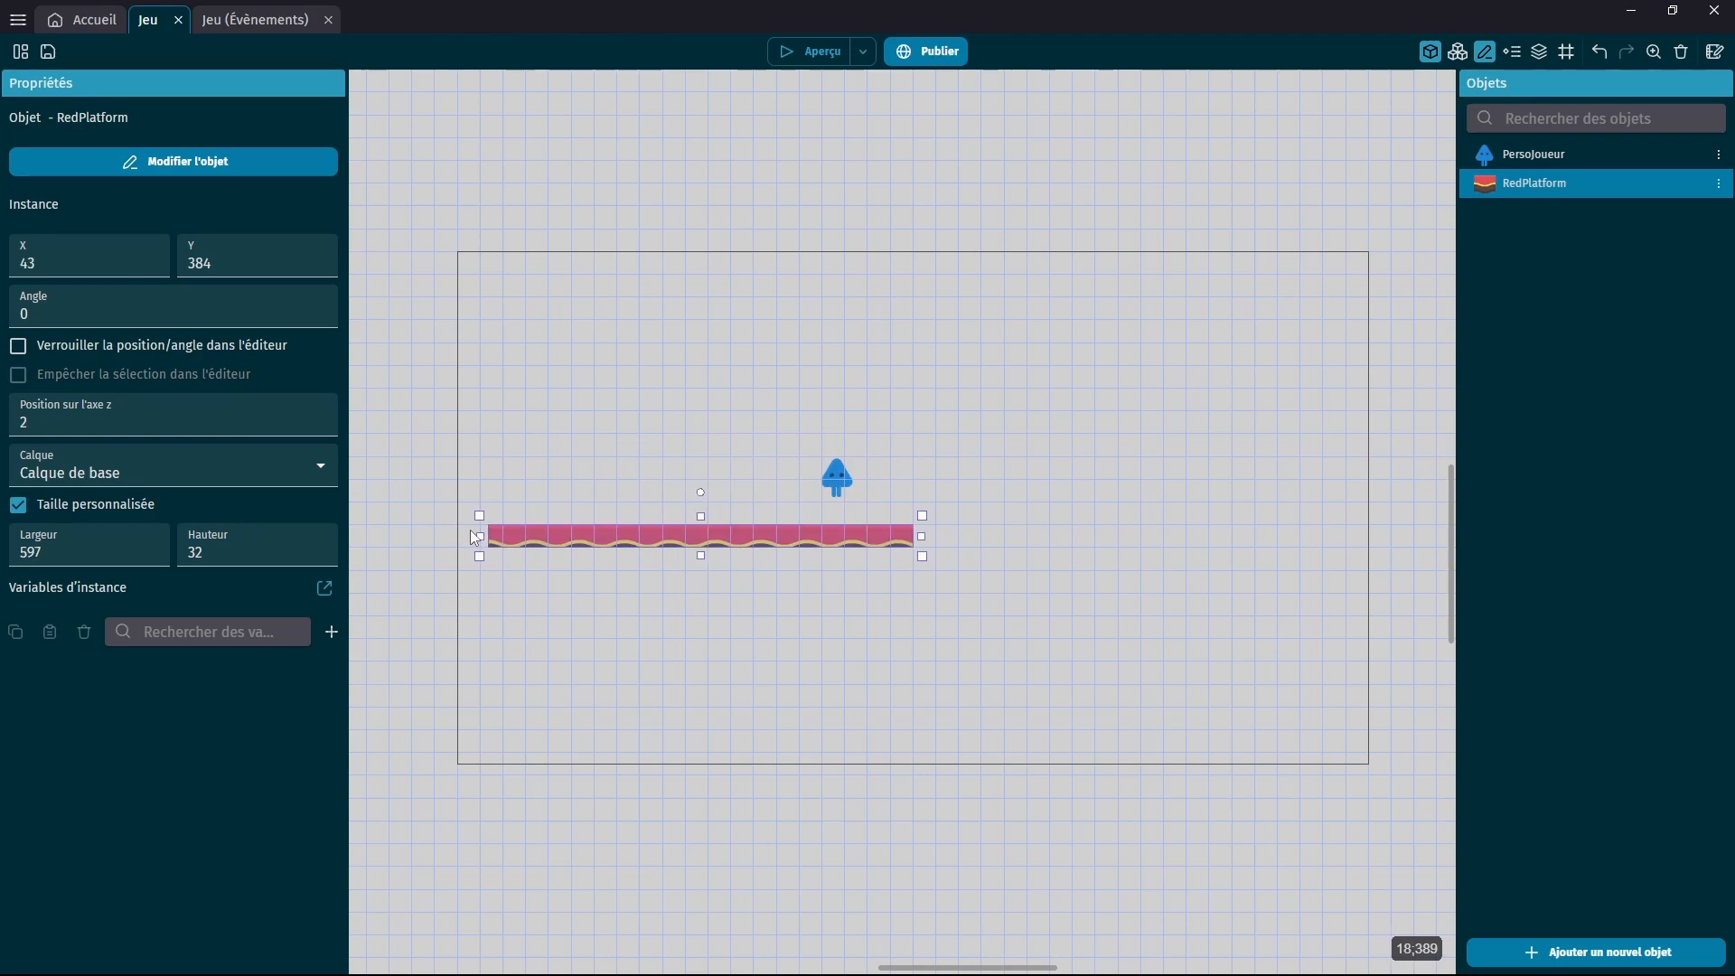
drag(480, 537, 493, 537)
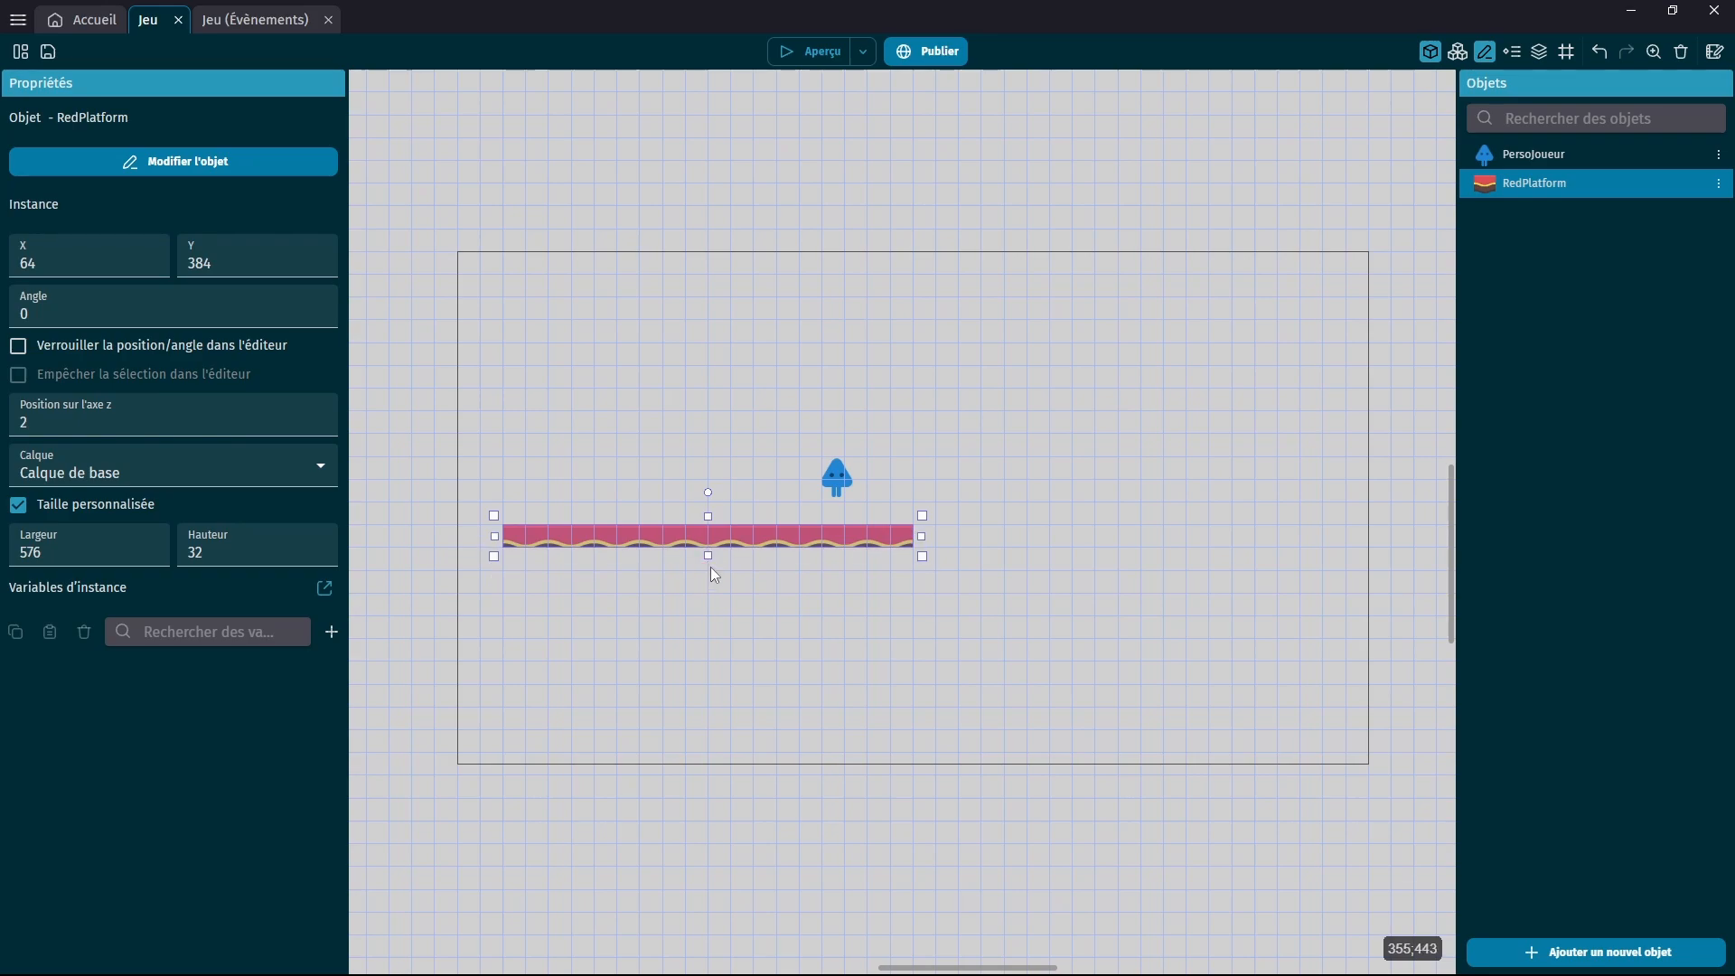
drag(710, 568, 712, 590)
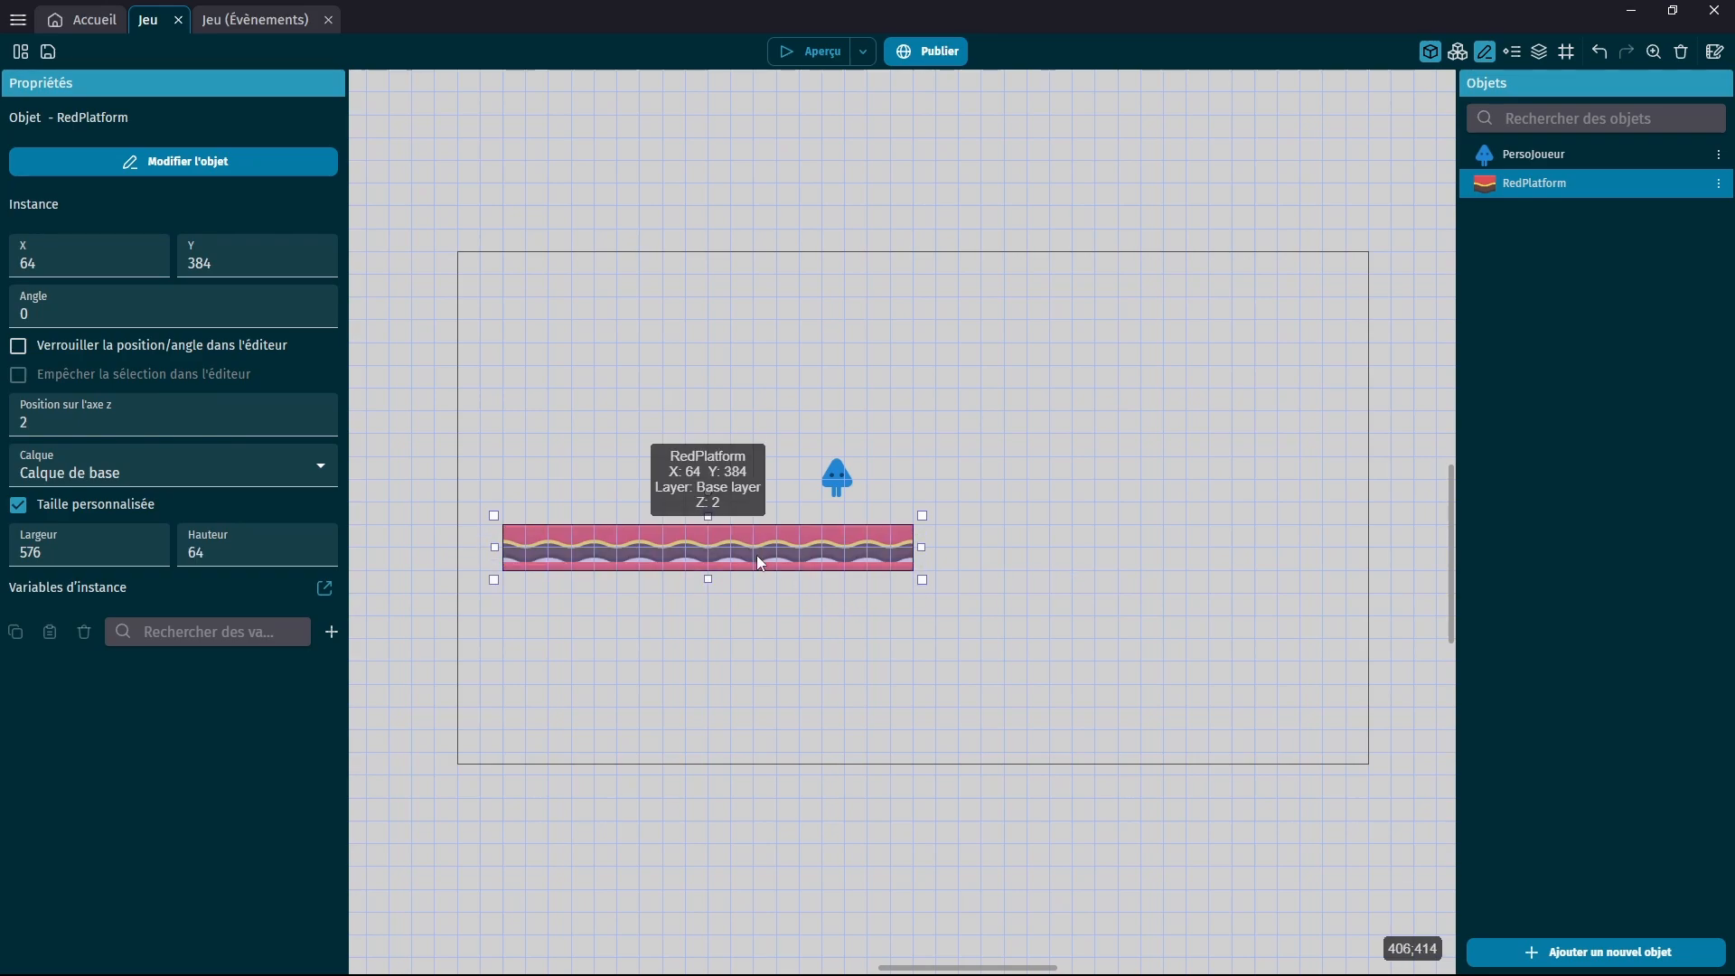
Set the grid's cell height to 48 pixels and apply the grid options.
ctrl+scroll(837, 561, up, 3)
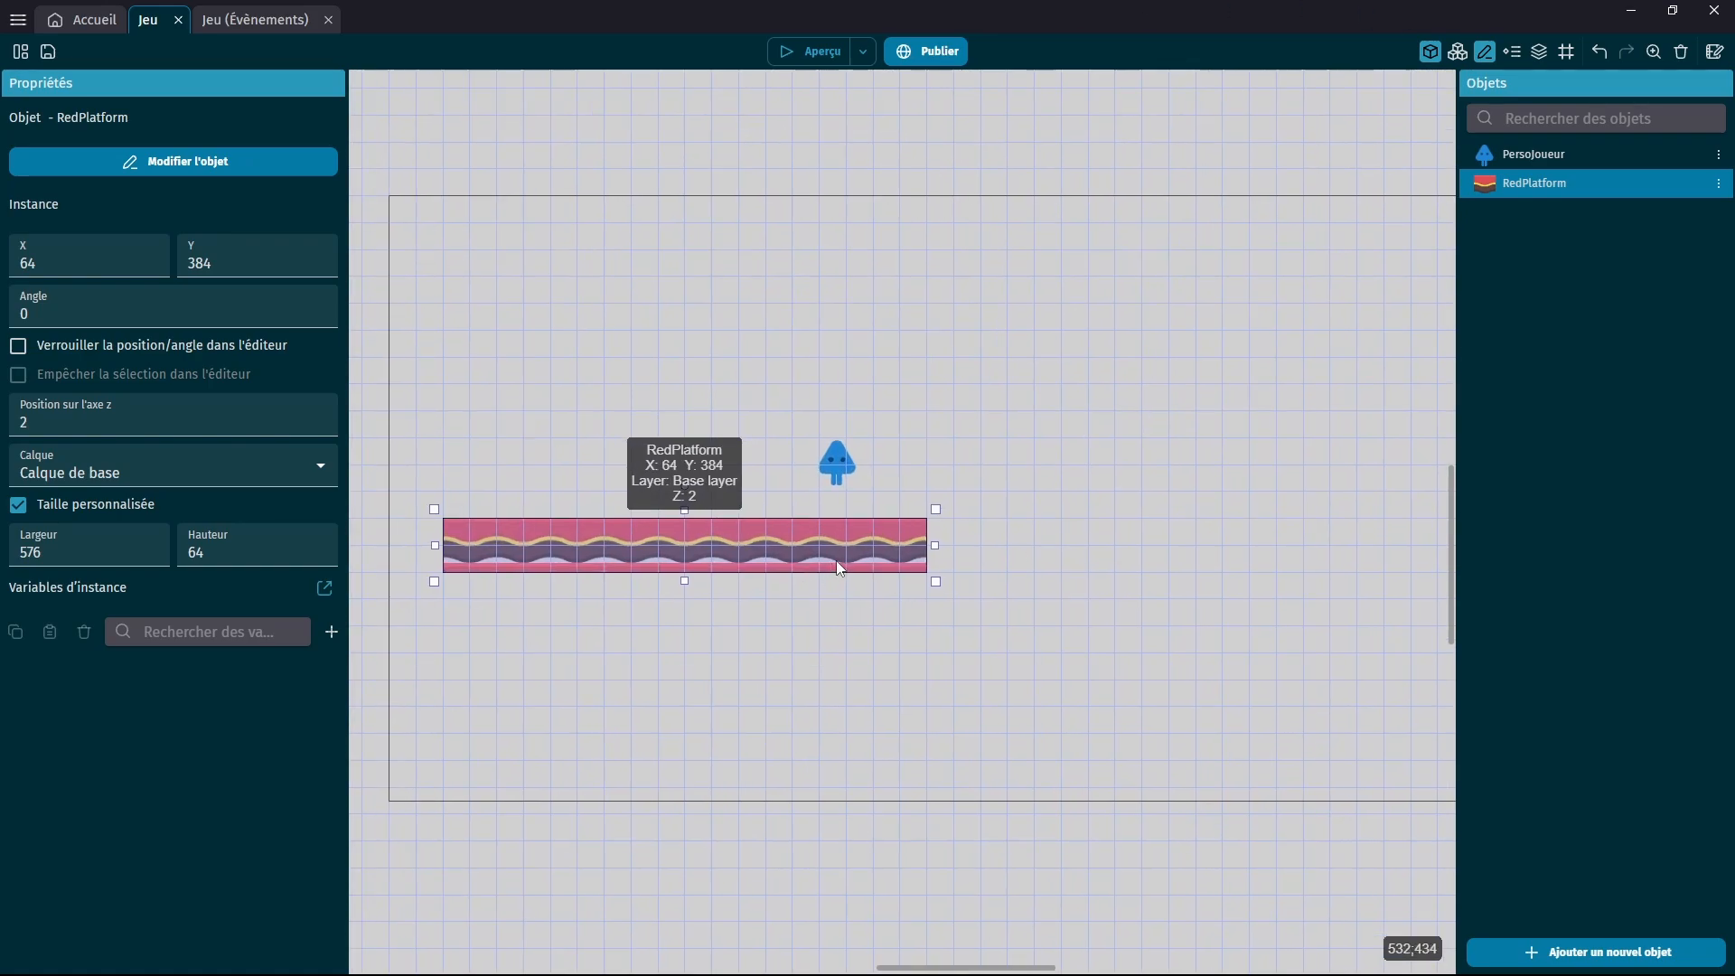
scroll(859, 571, up, 2)
middle_drag(677, 568, 1018, 554)
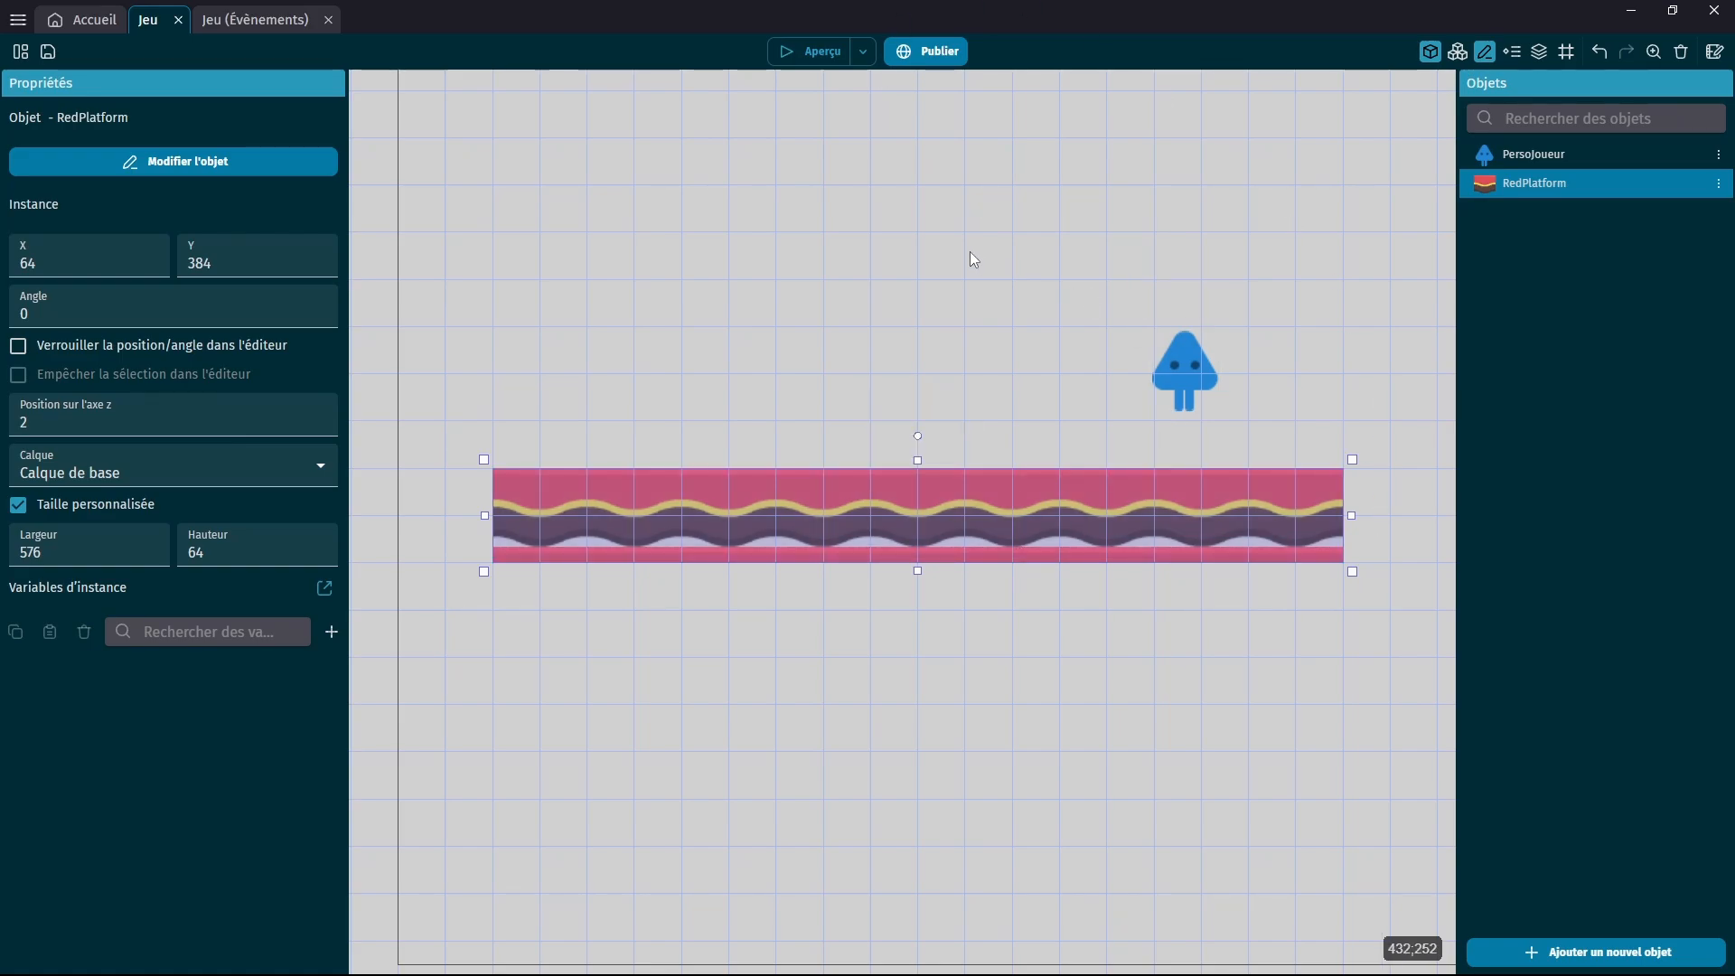
click(1569, 54)
click(1509, 140)
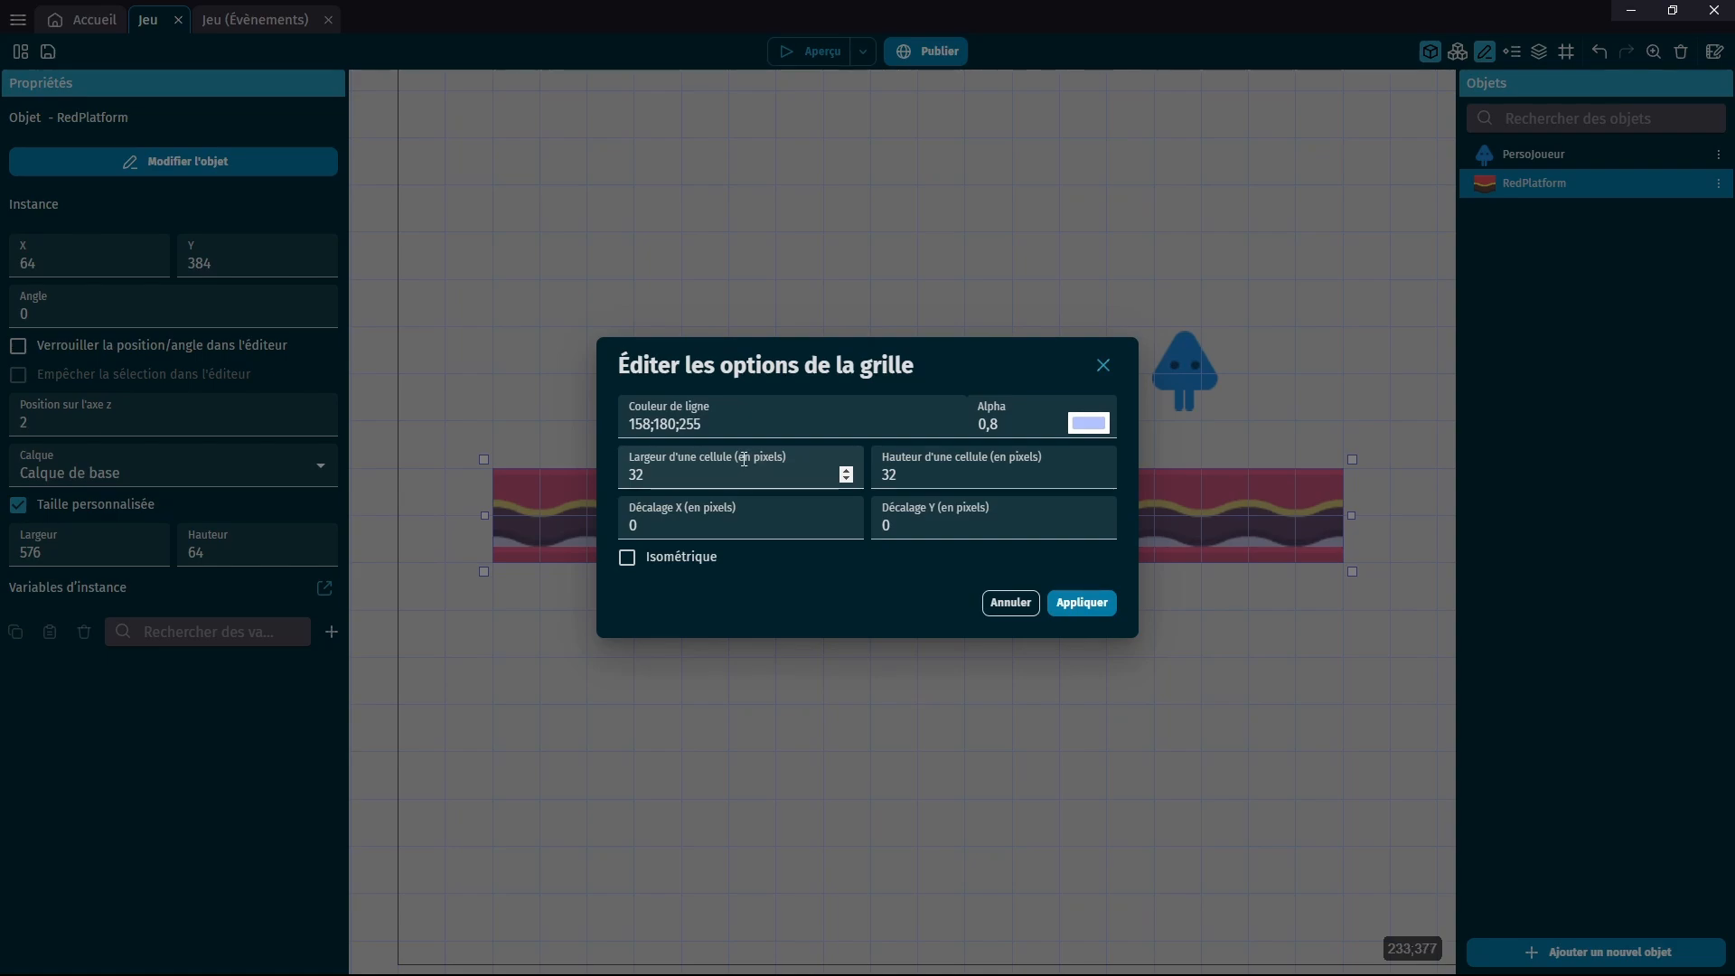
double_click(919, 474)
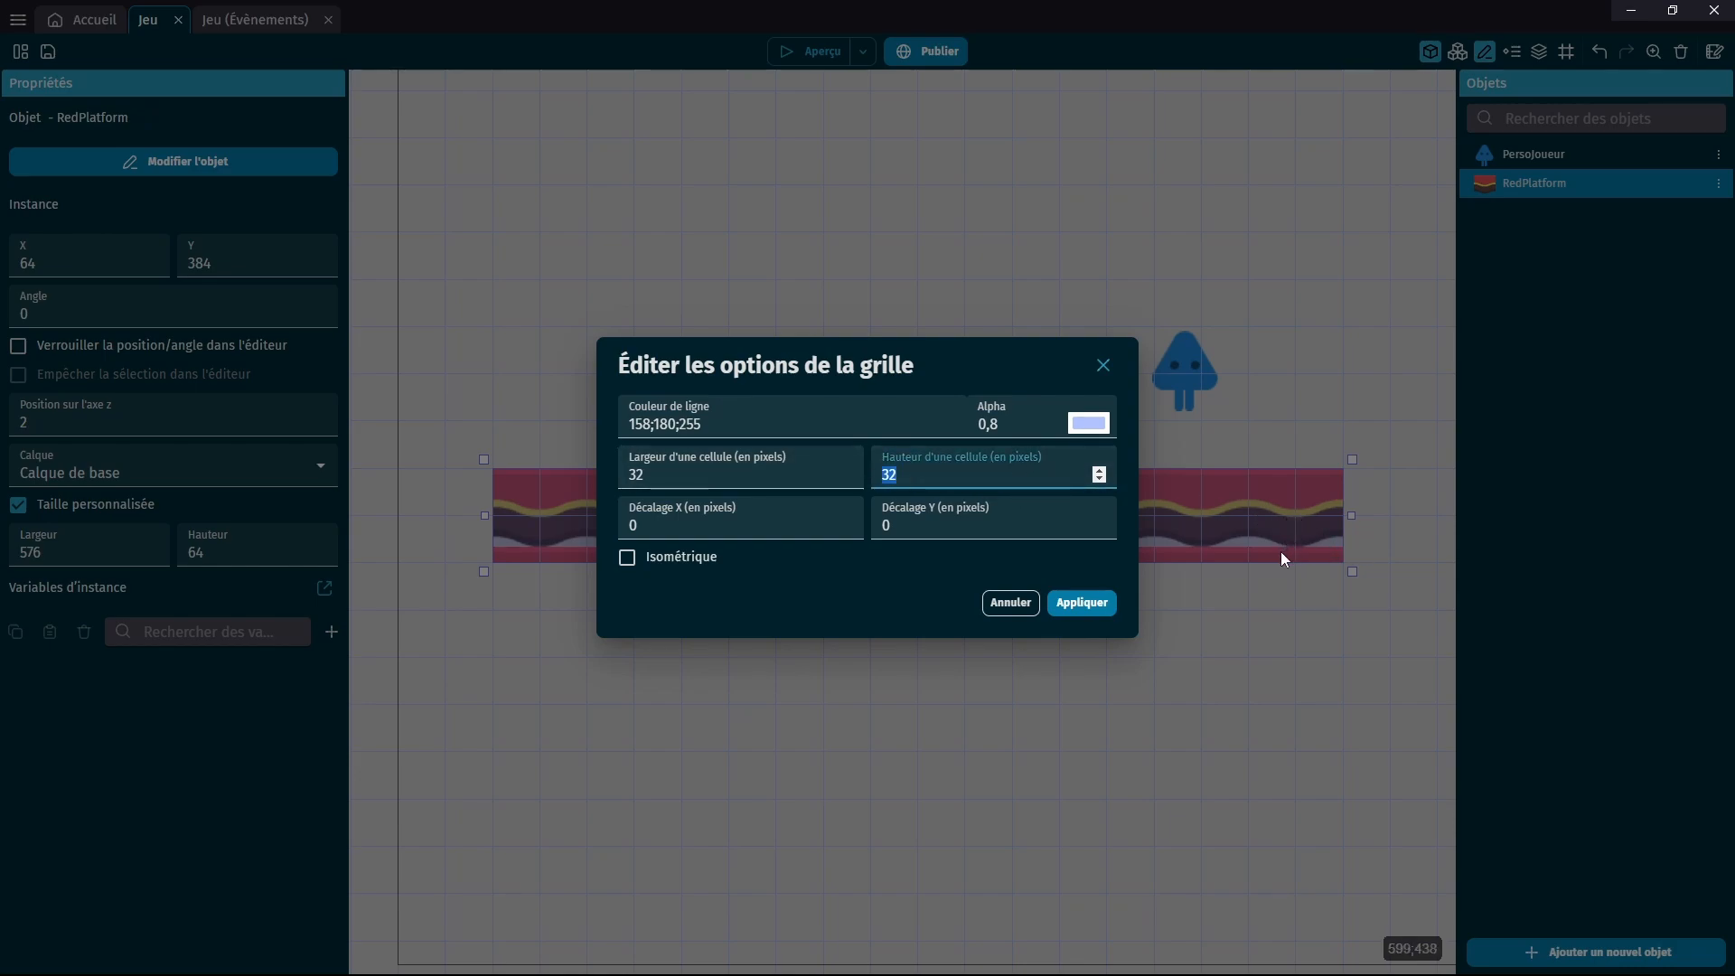
text(48)
click(1081, 604)
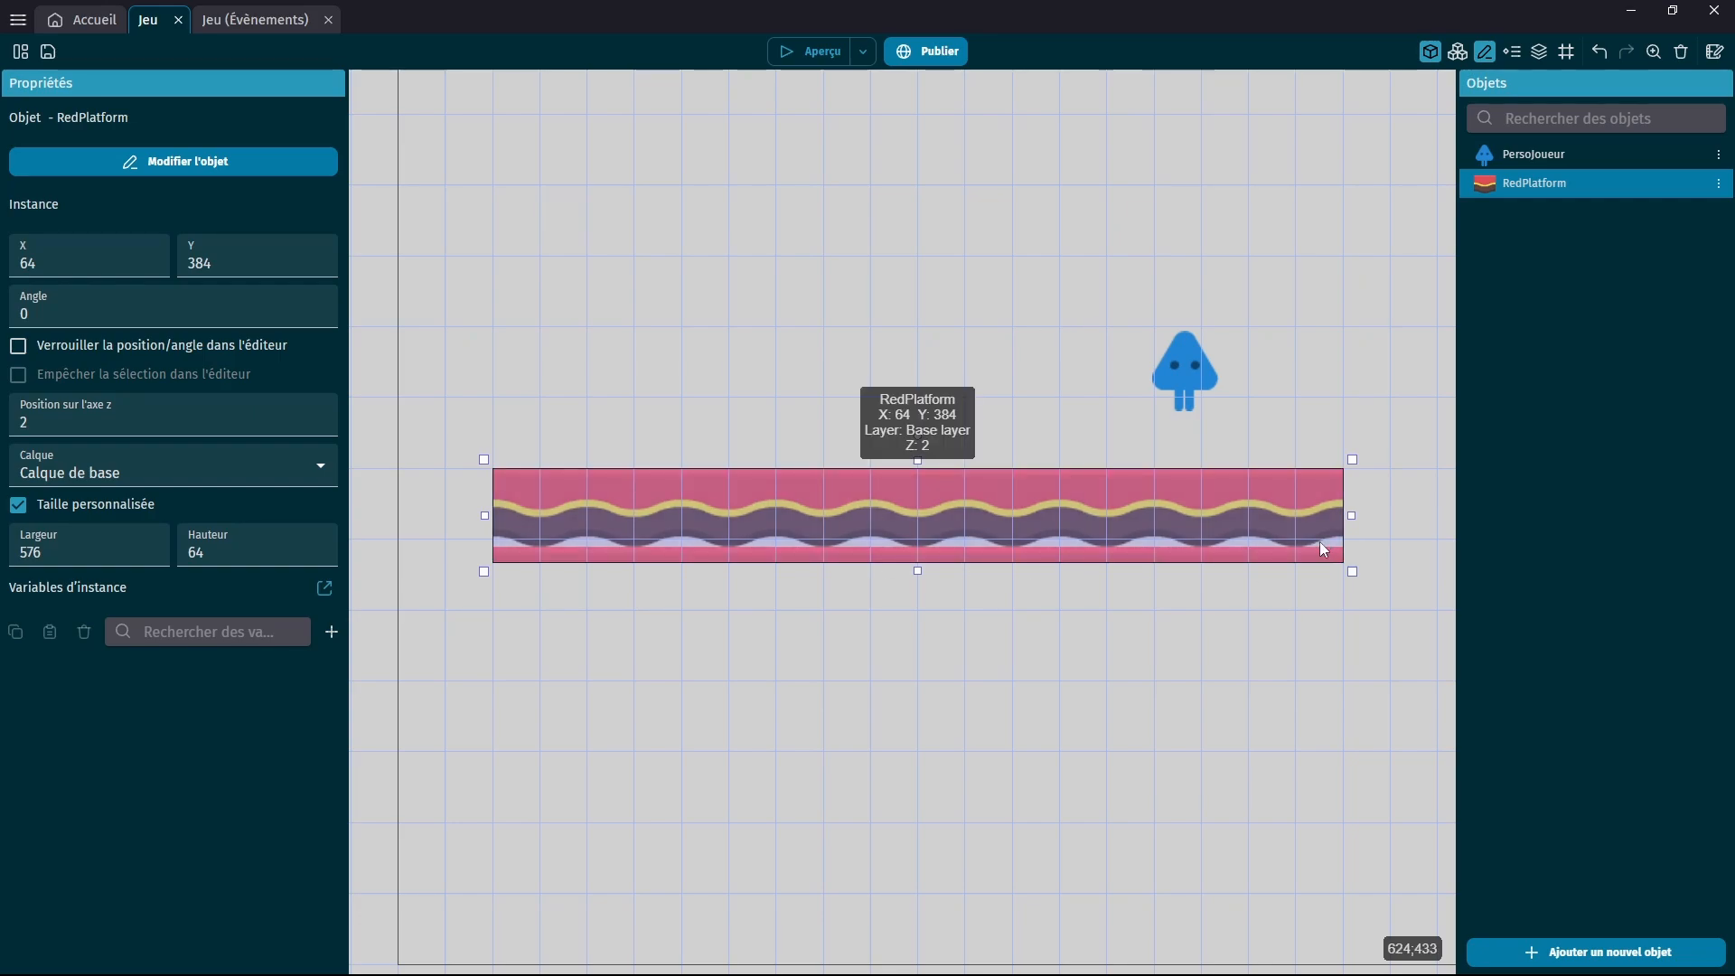
Increase the cell height in the grid configuration and apply the grid options.
click(1566, 51)
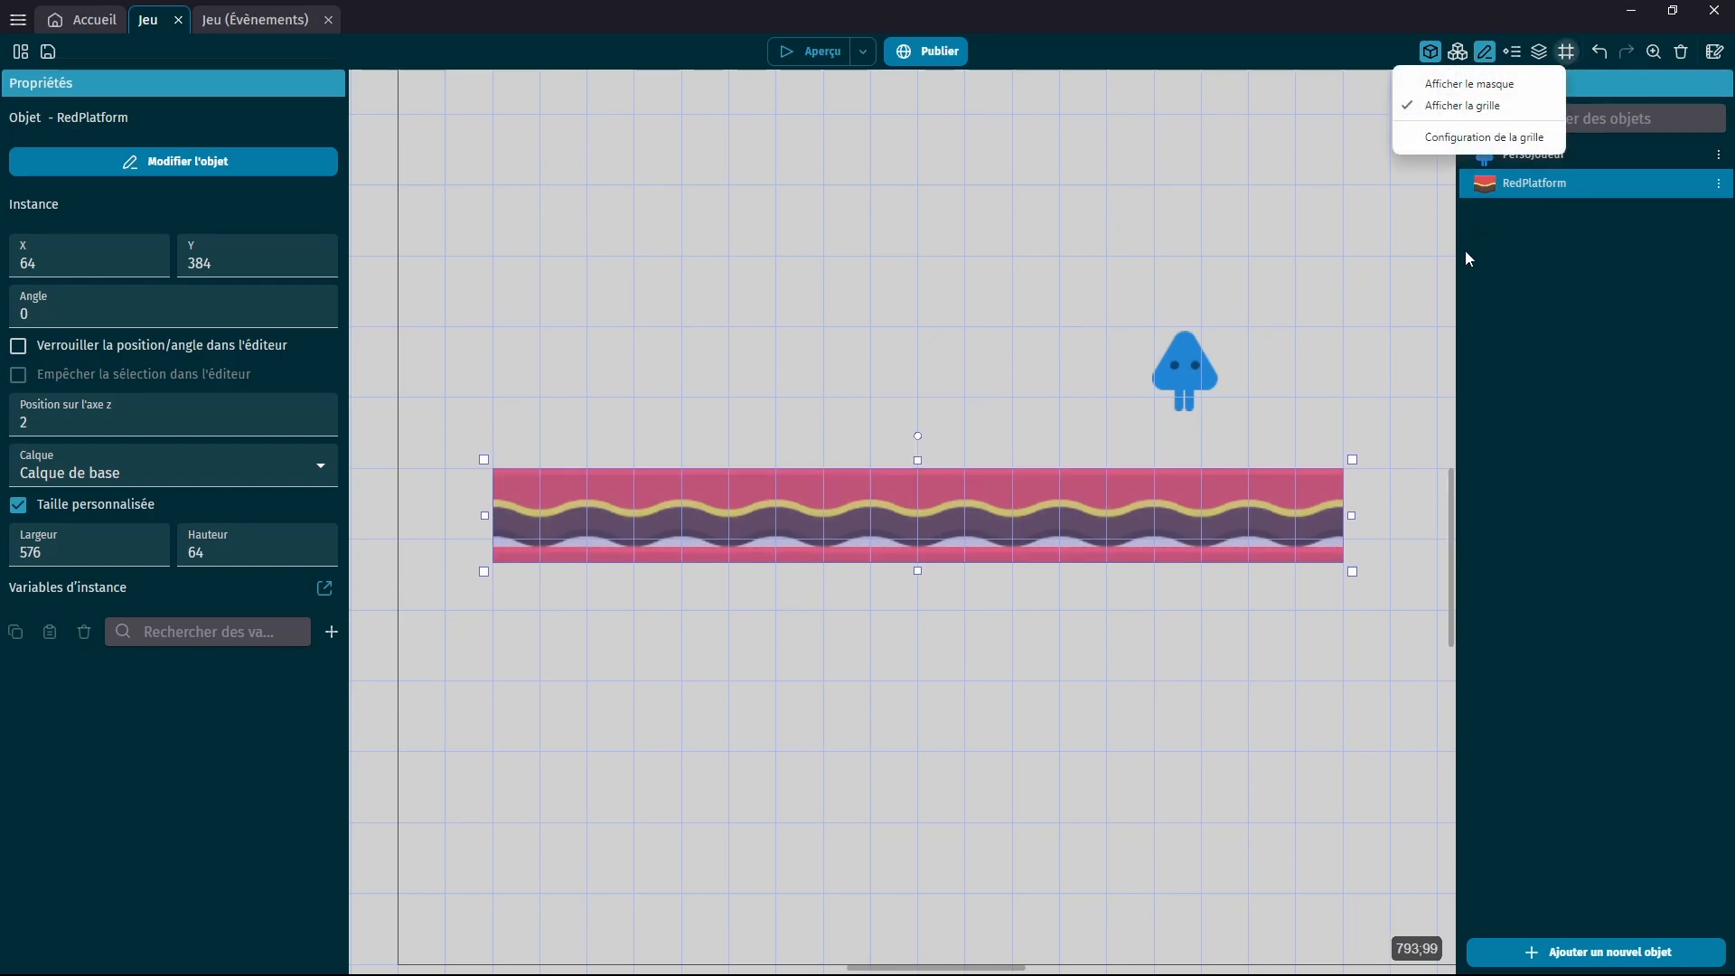
click(1473, 138)
double_click(958, 475)
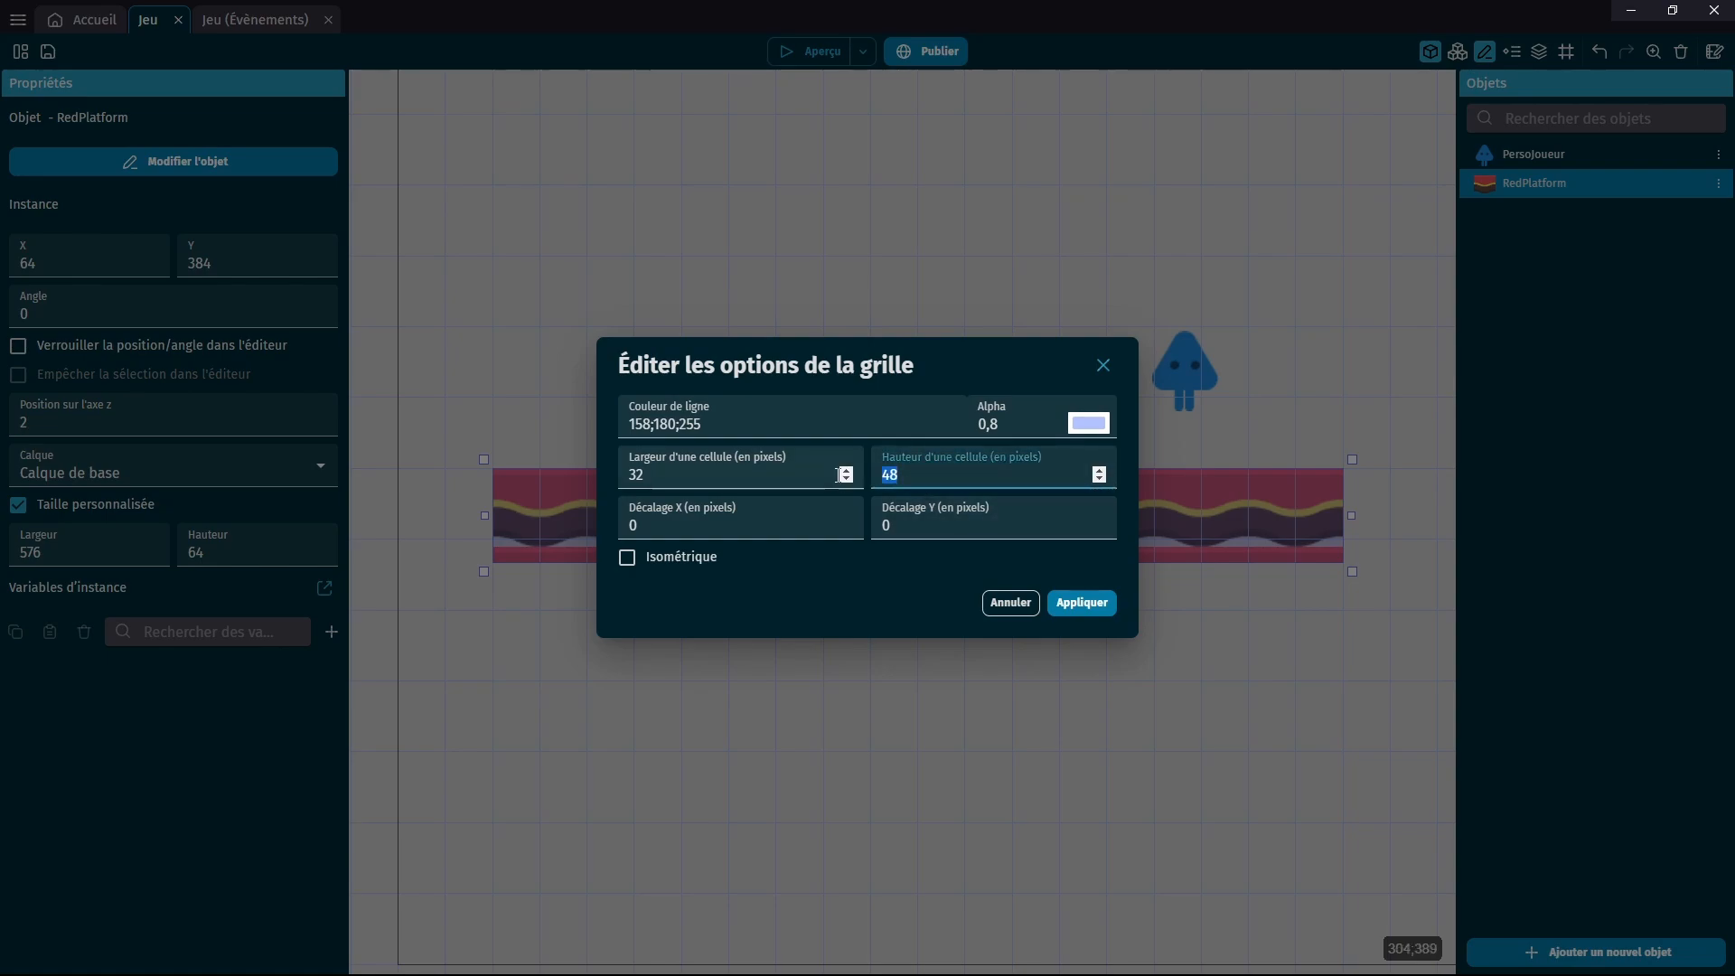
text(64)
click(1091, 603)
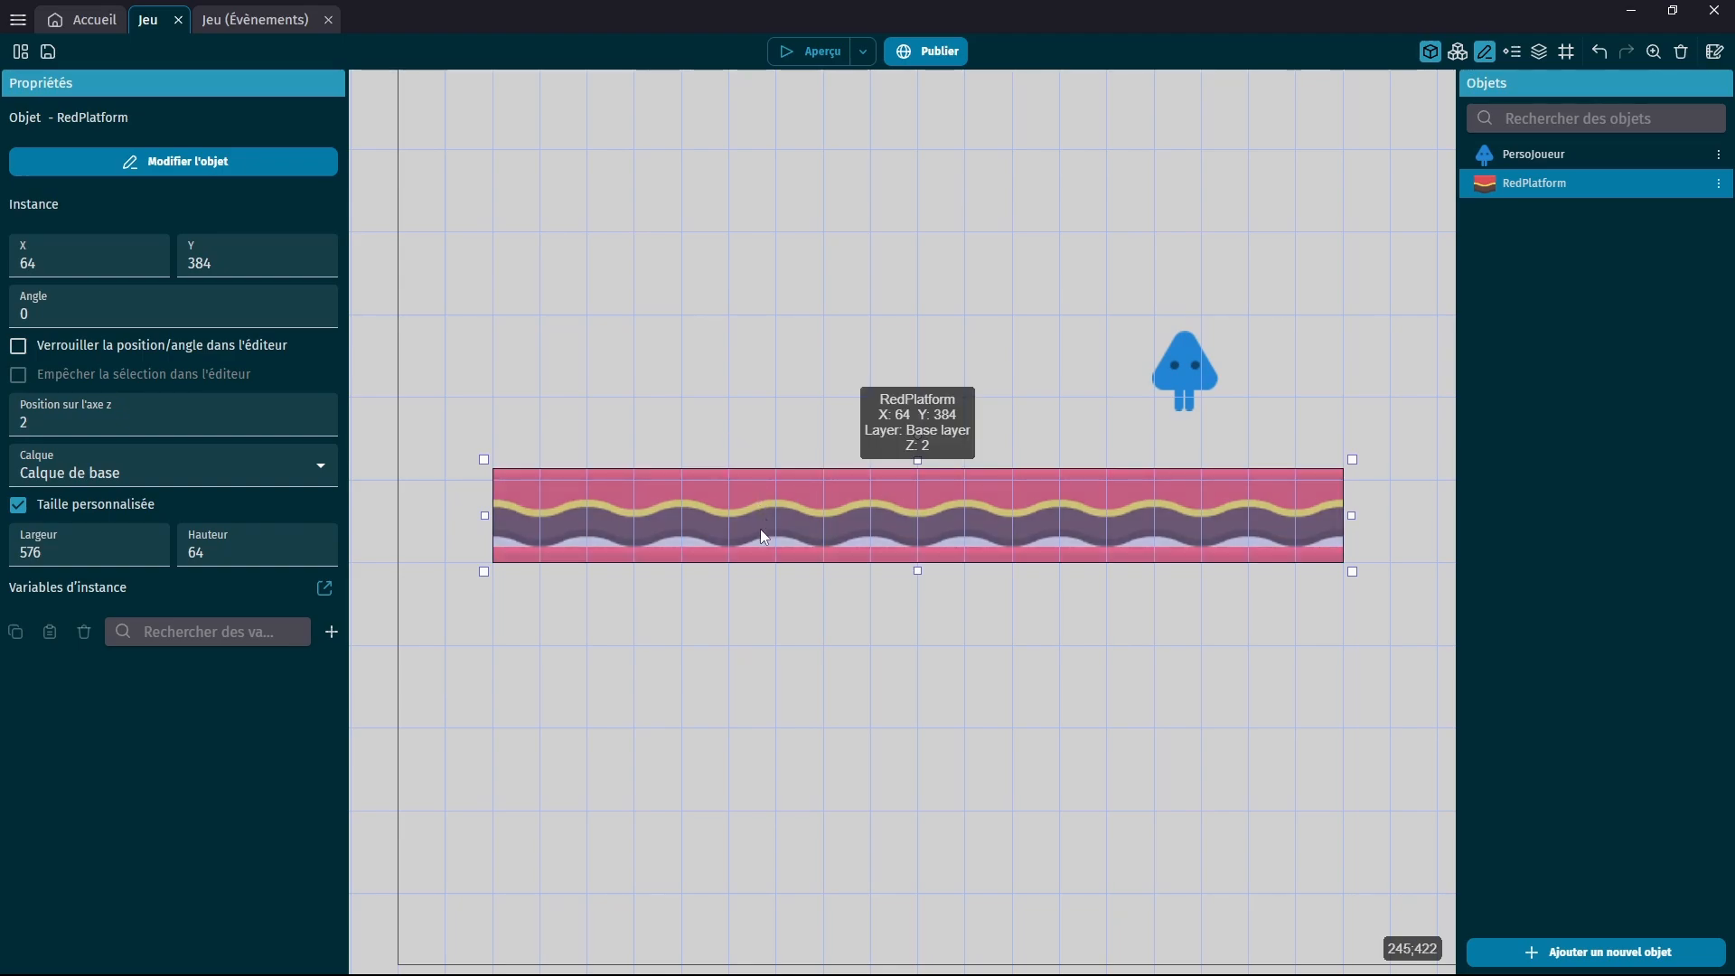
Set the grid cells to 53 × 53 pixels, and fit the platform to them at X 53, Y 424 with a size of 583 × 53.
drag(761, 529, 758, 568)
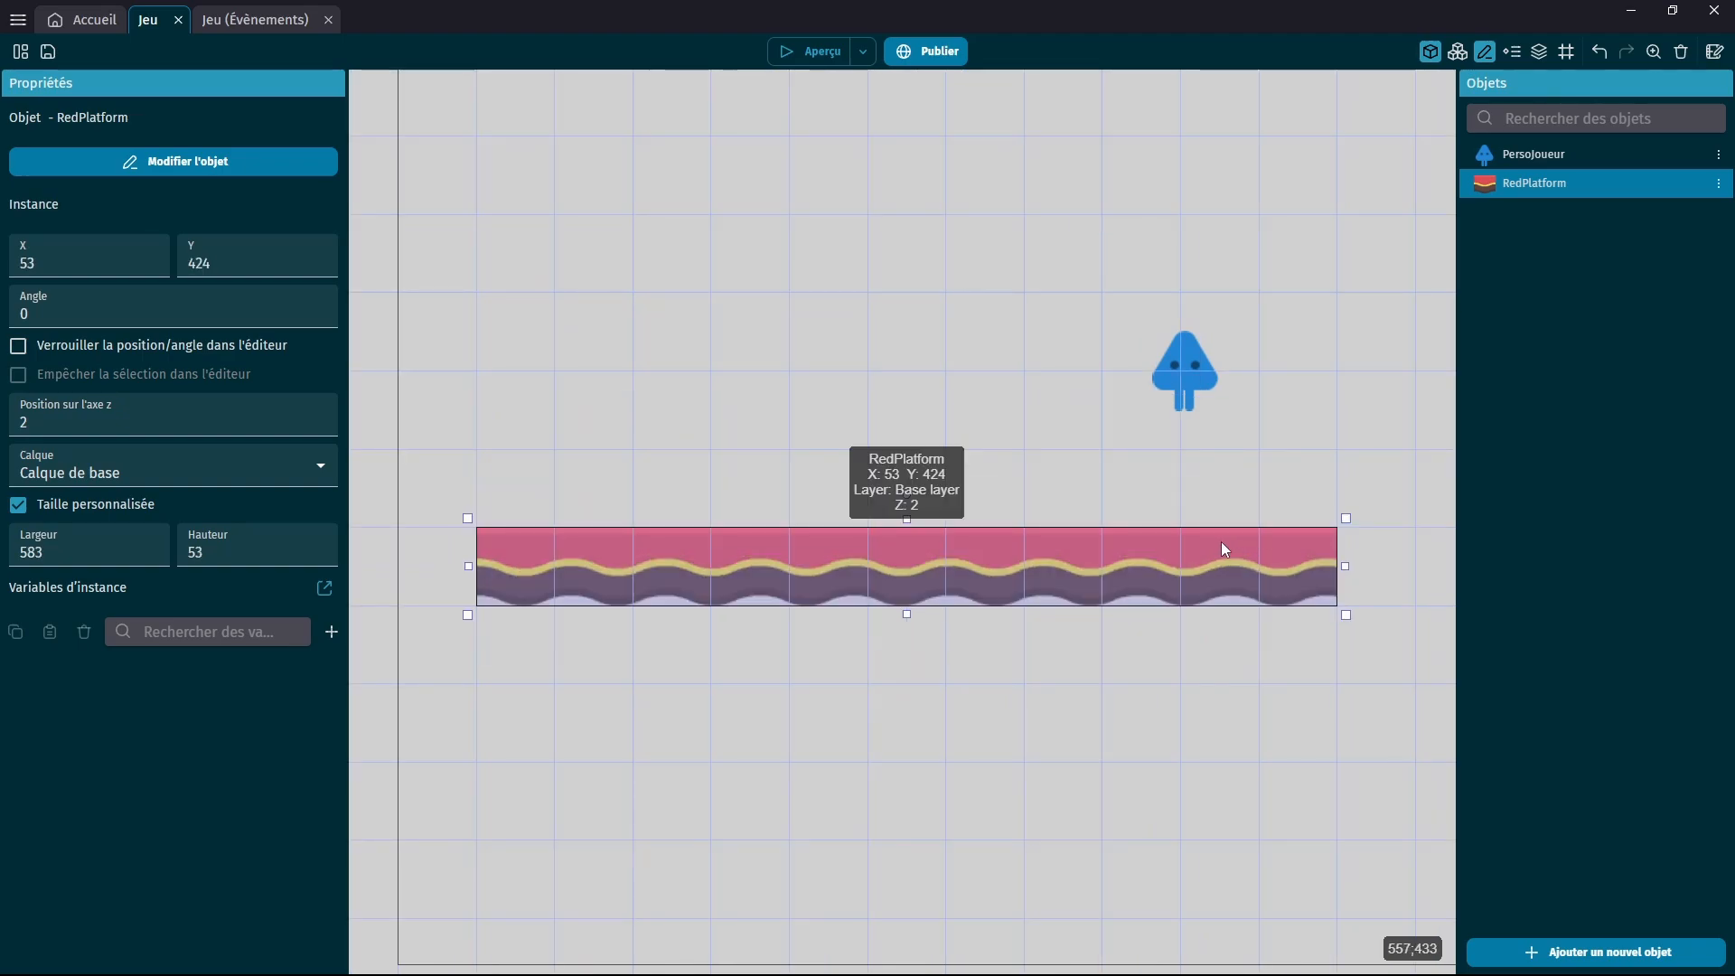
click(1567, 51)
click(1487, 136)
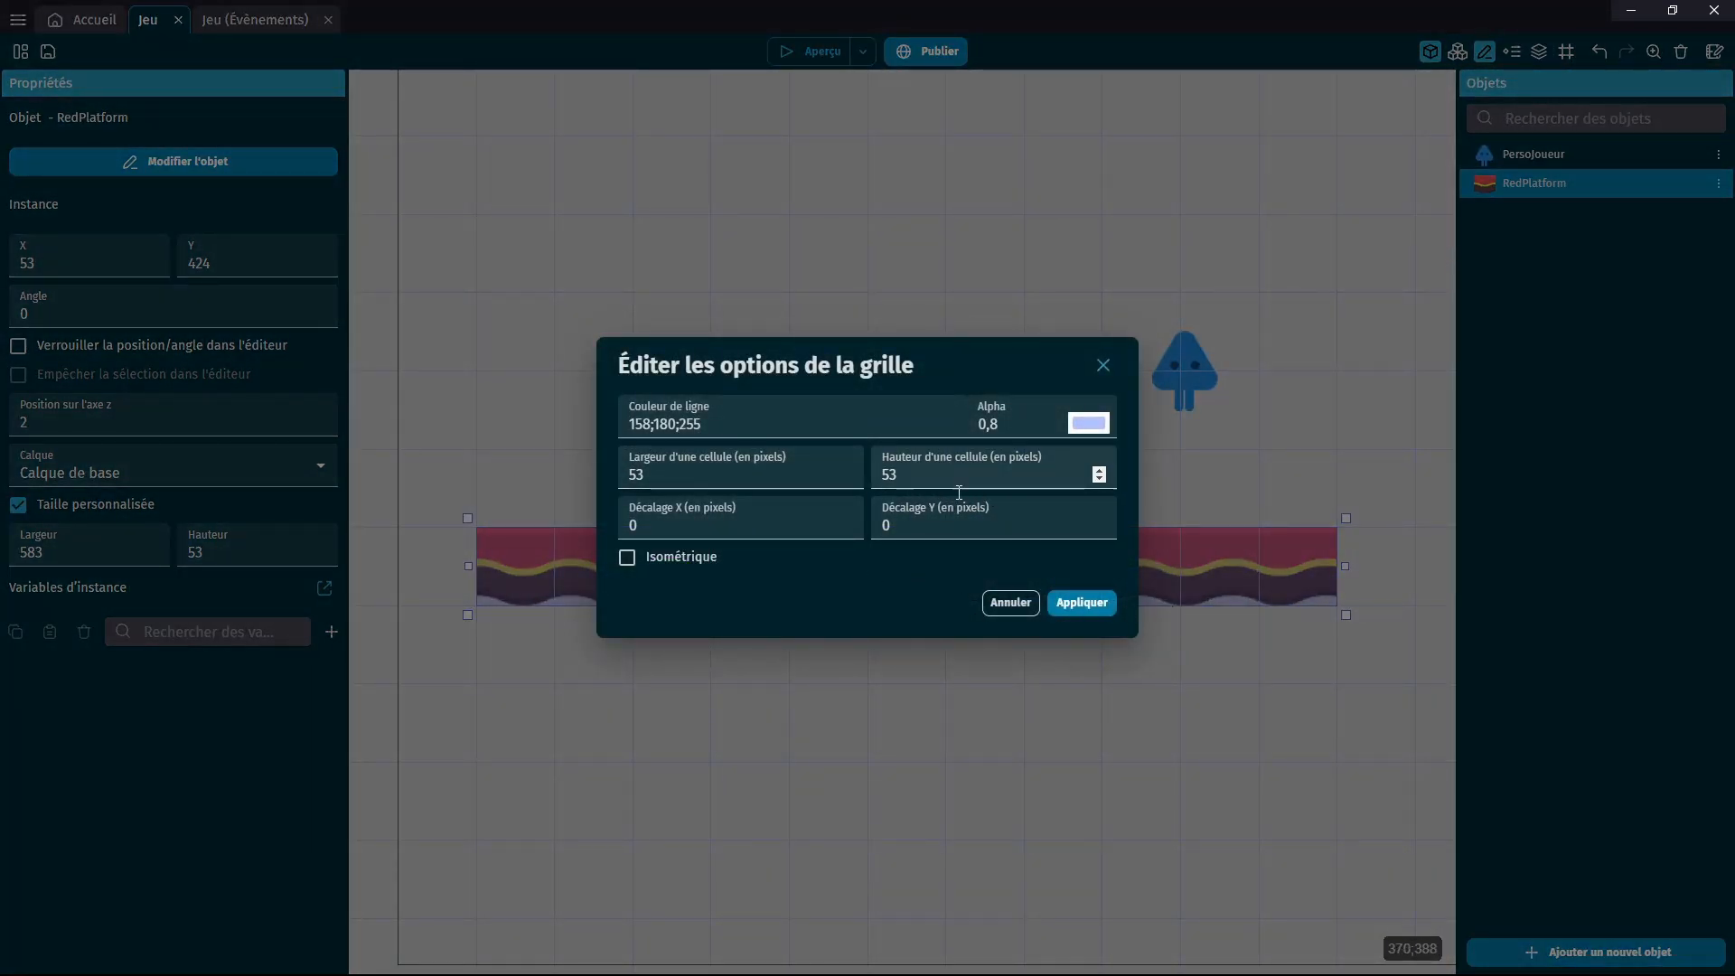
click(1070, 603)
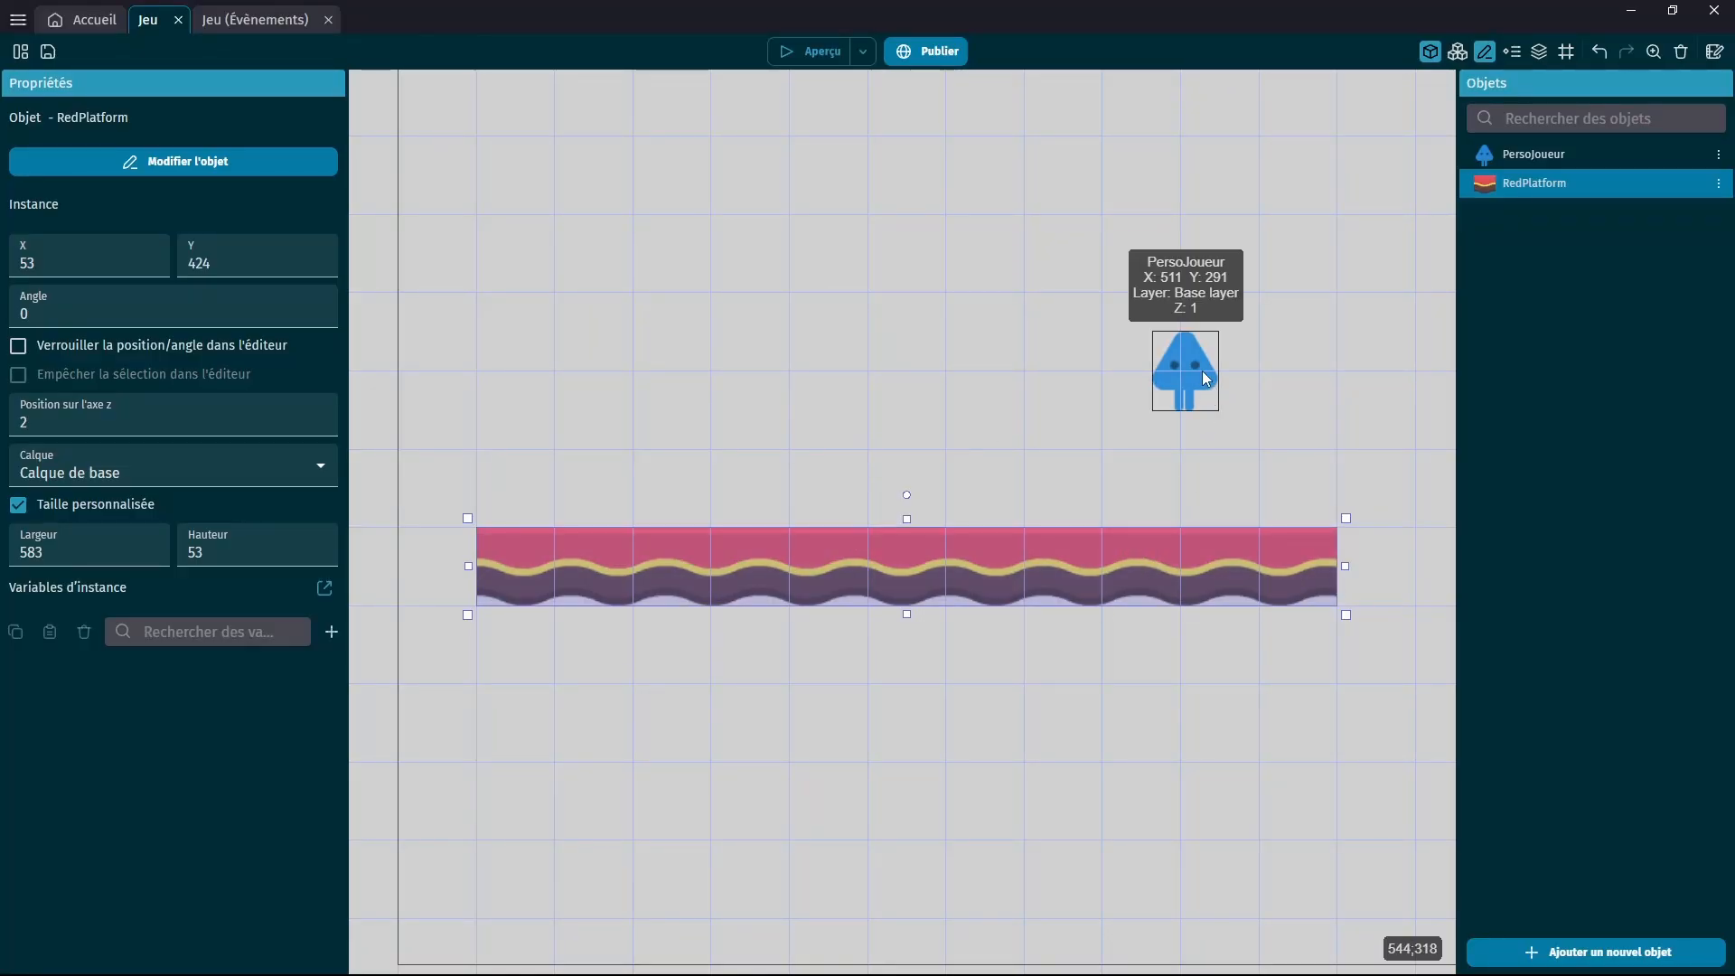
Shorten the RedPlatform instance to a width of 212, keeping its end on a grid line.
scroll(1258, 636, down, 5)
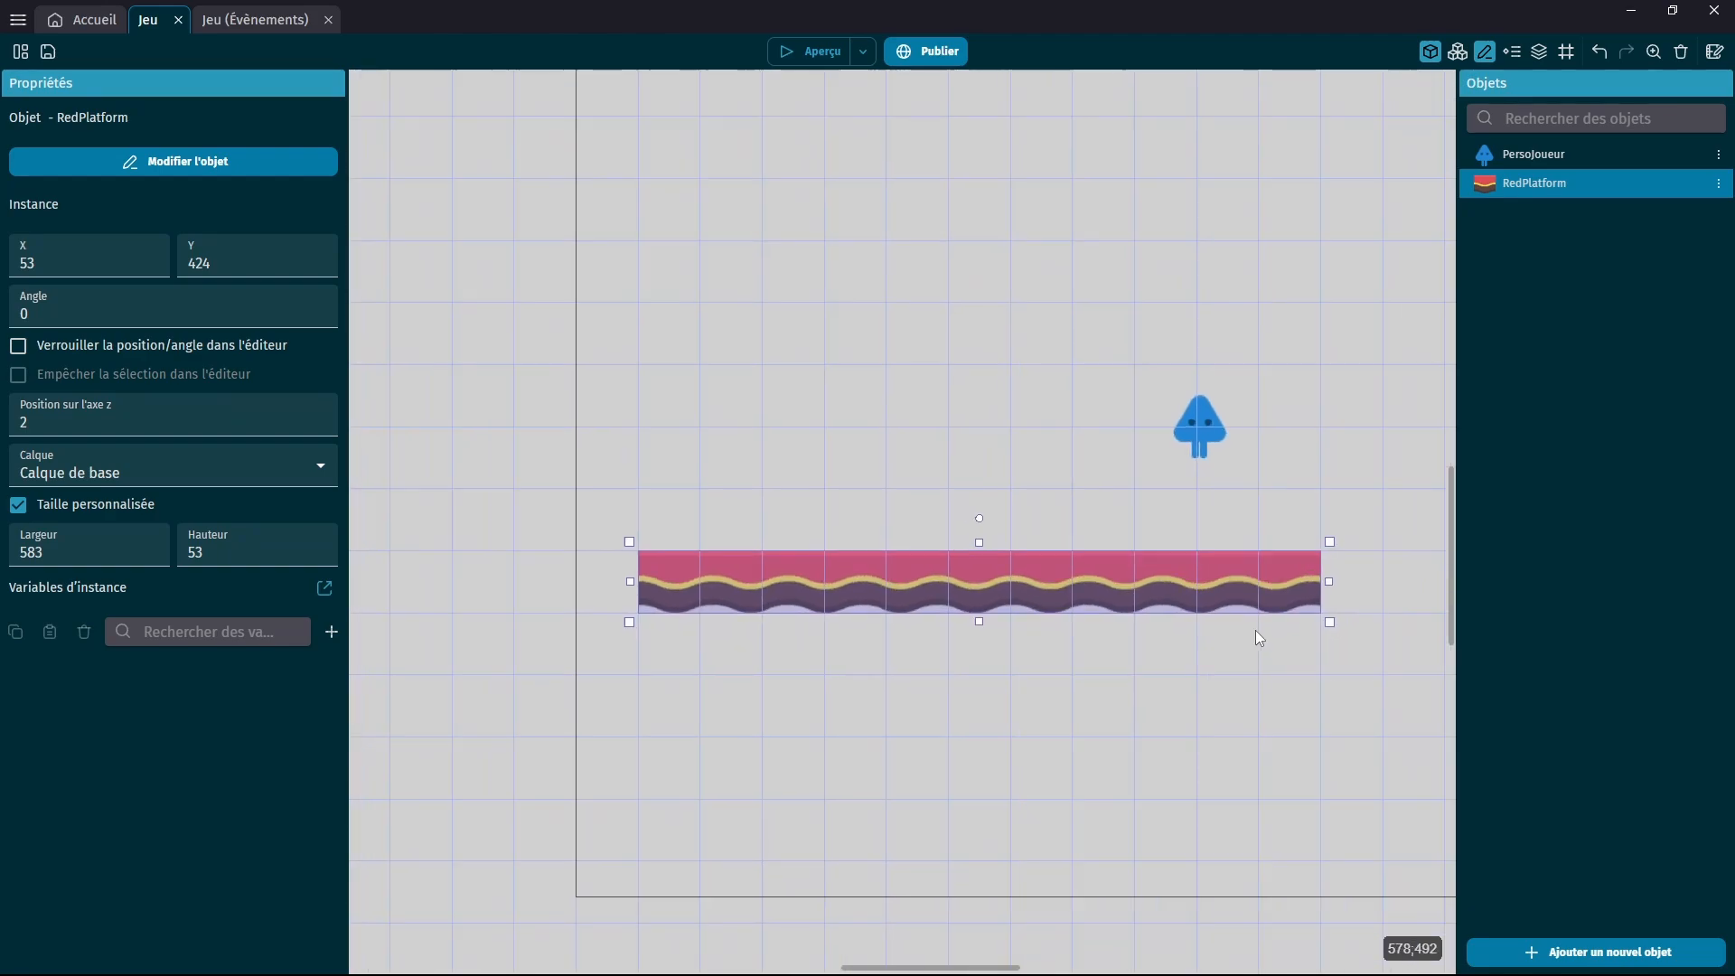
middle_drag(1364, 602, 928, 567)
click(873, 557)
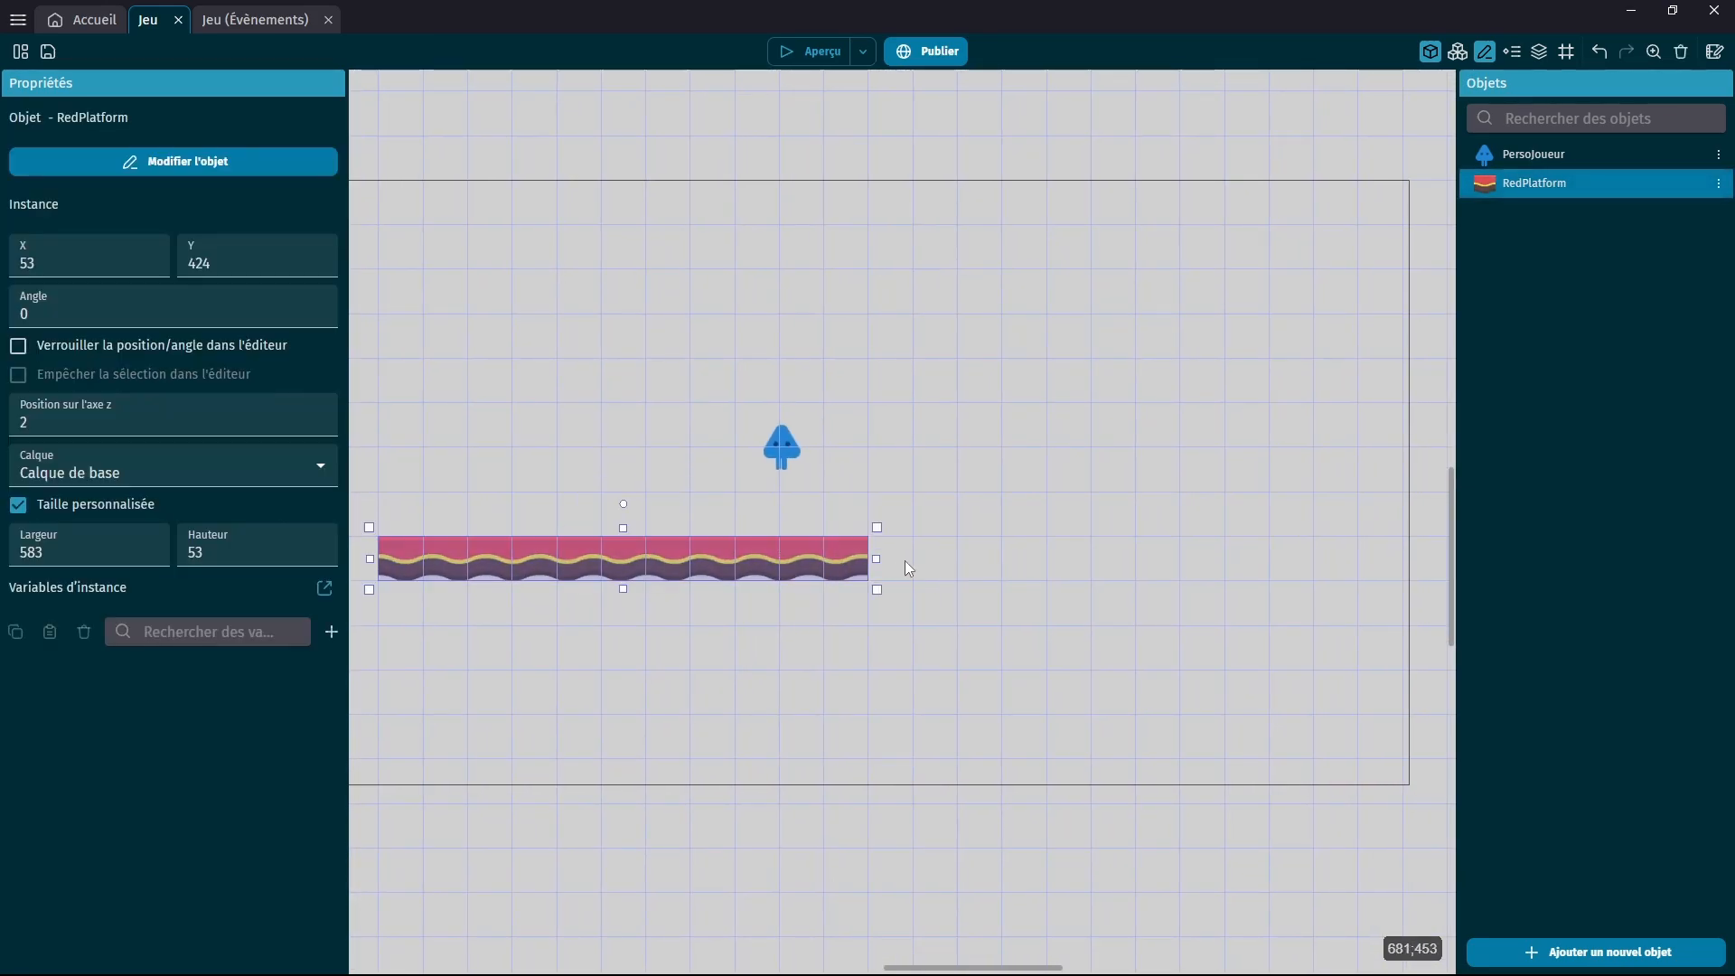
drag(877, 559, 532, 565)
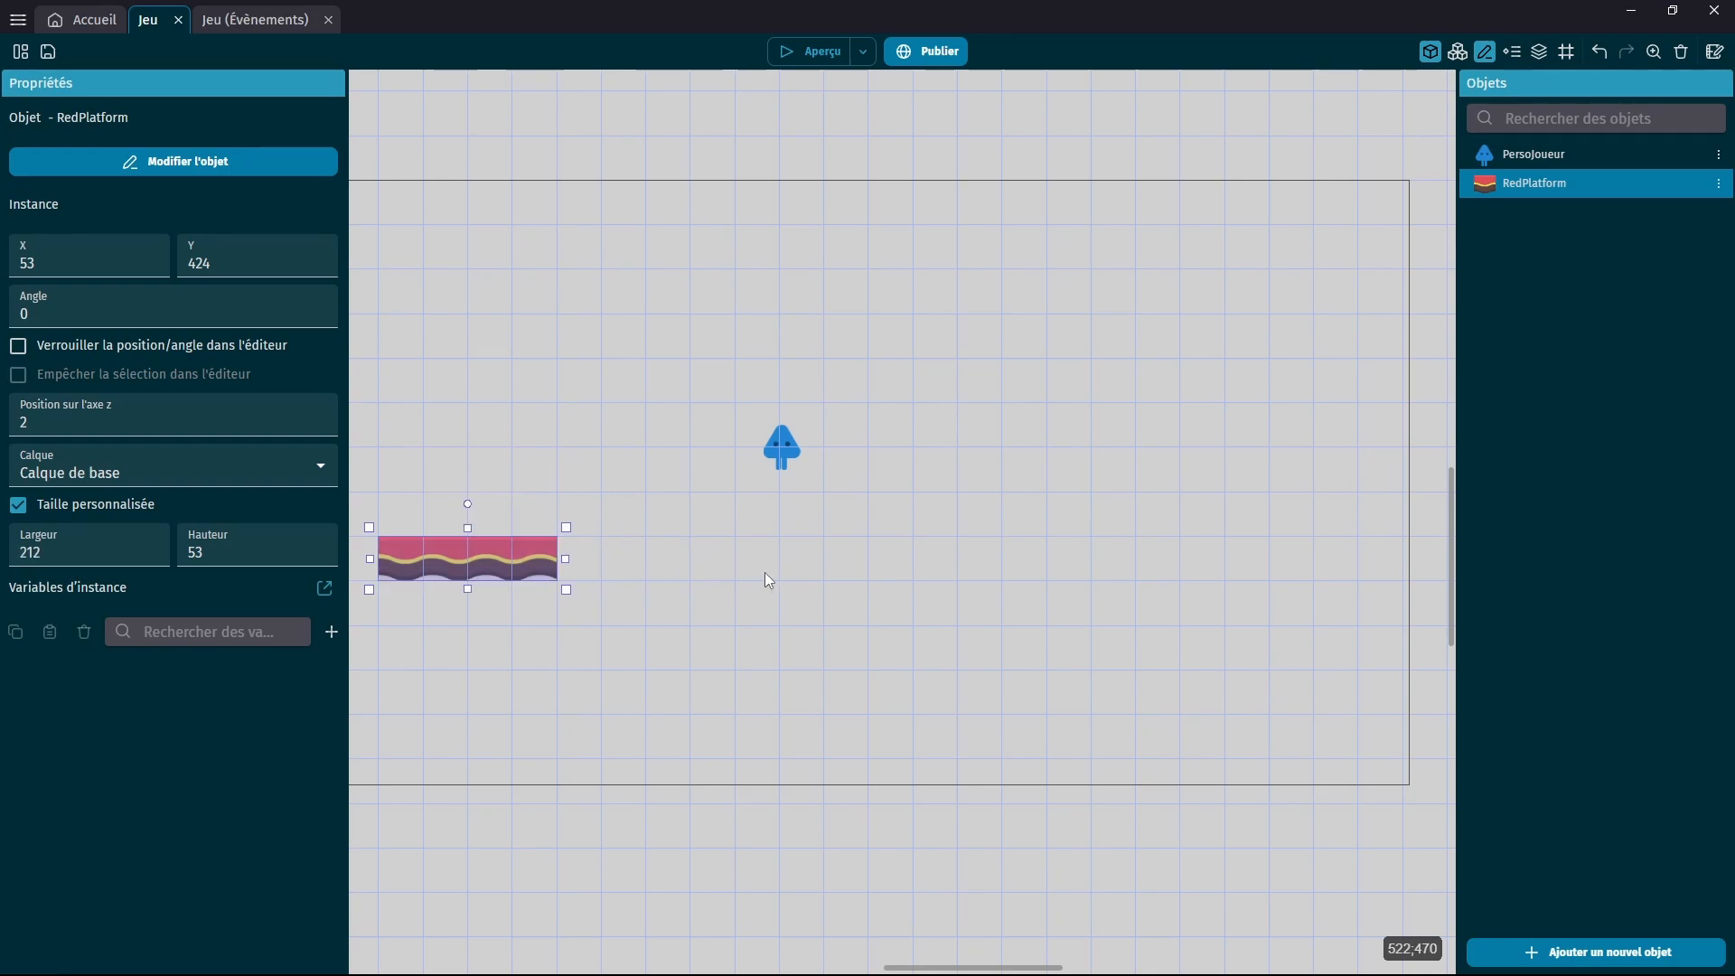
Place the PersoJoueur instance above the shortened platform at about X 167, Y 317.
drag(765, 462, 488, 469)
middle_drag(554, 488, 963, 500)
click(947, 500)
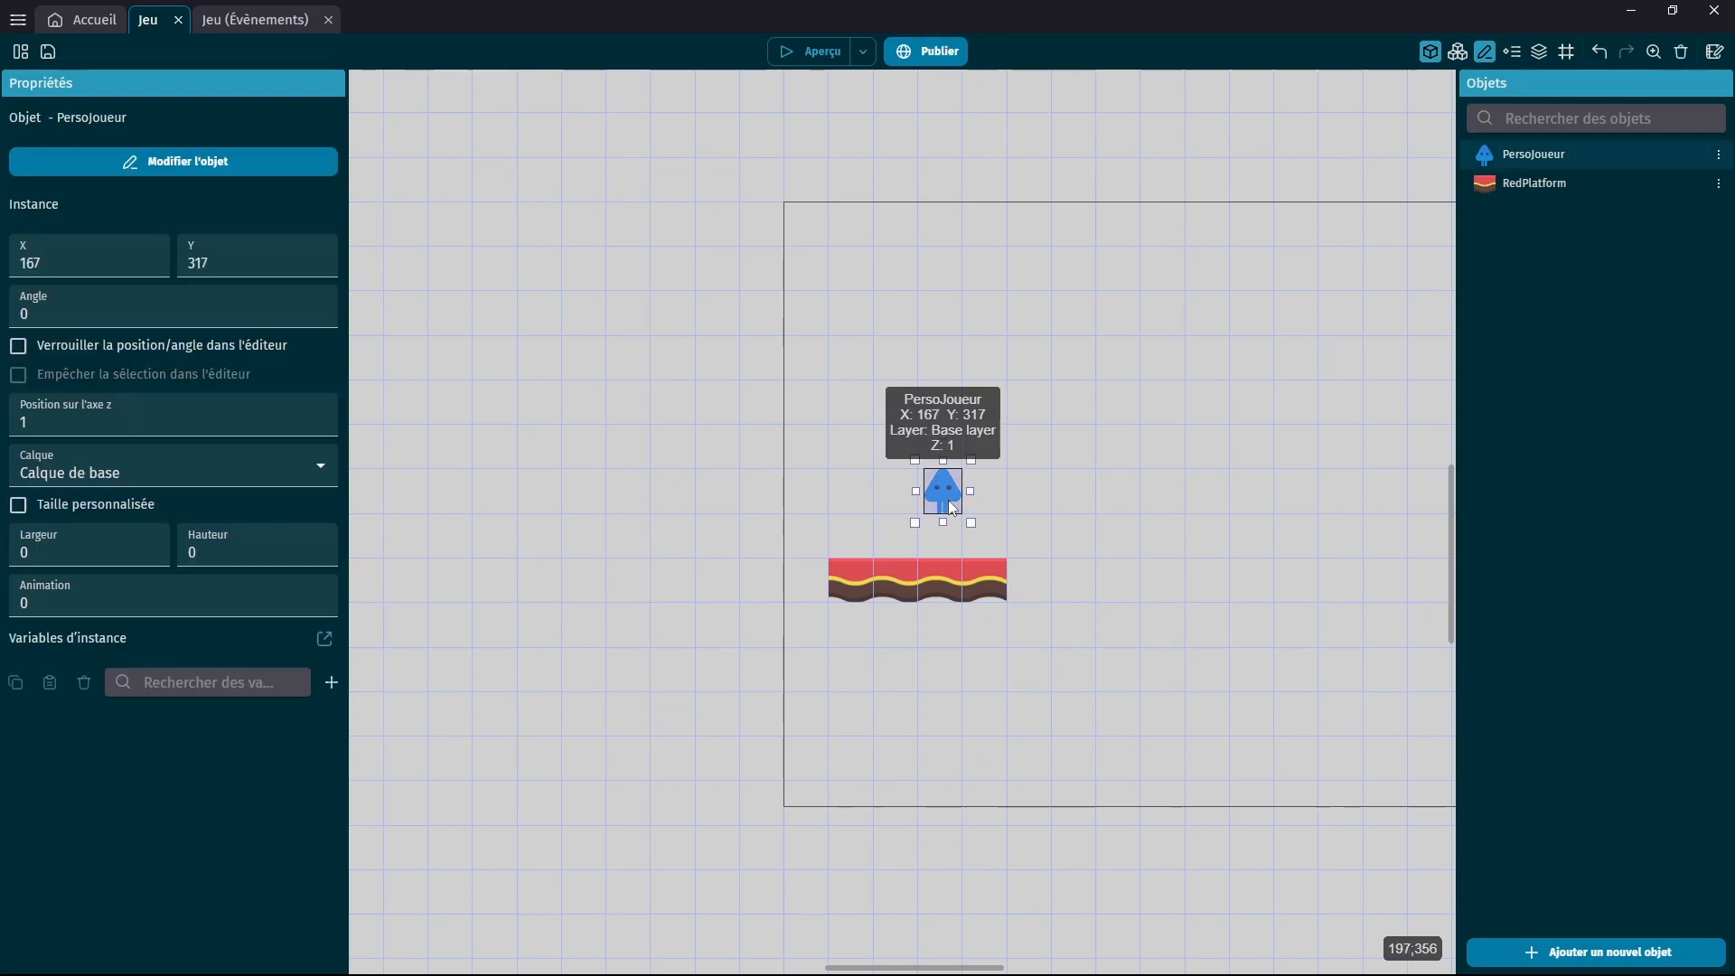
mouse_move(945, 503)
mouse_down()
mouse_move(909, 539)
mouse_move(934, 509)
mouse_up()
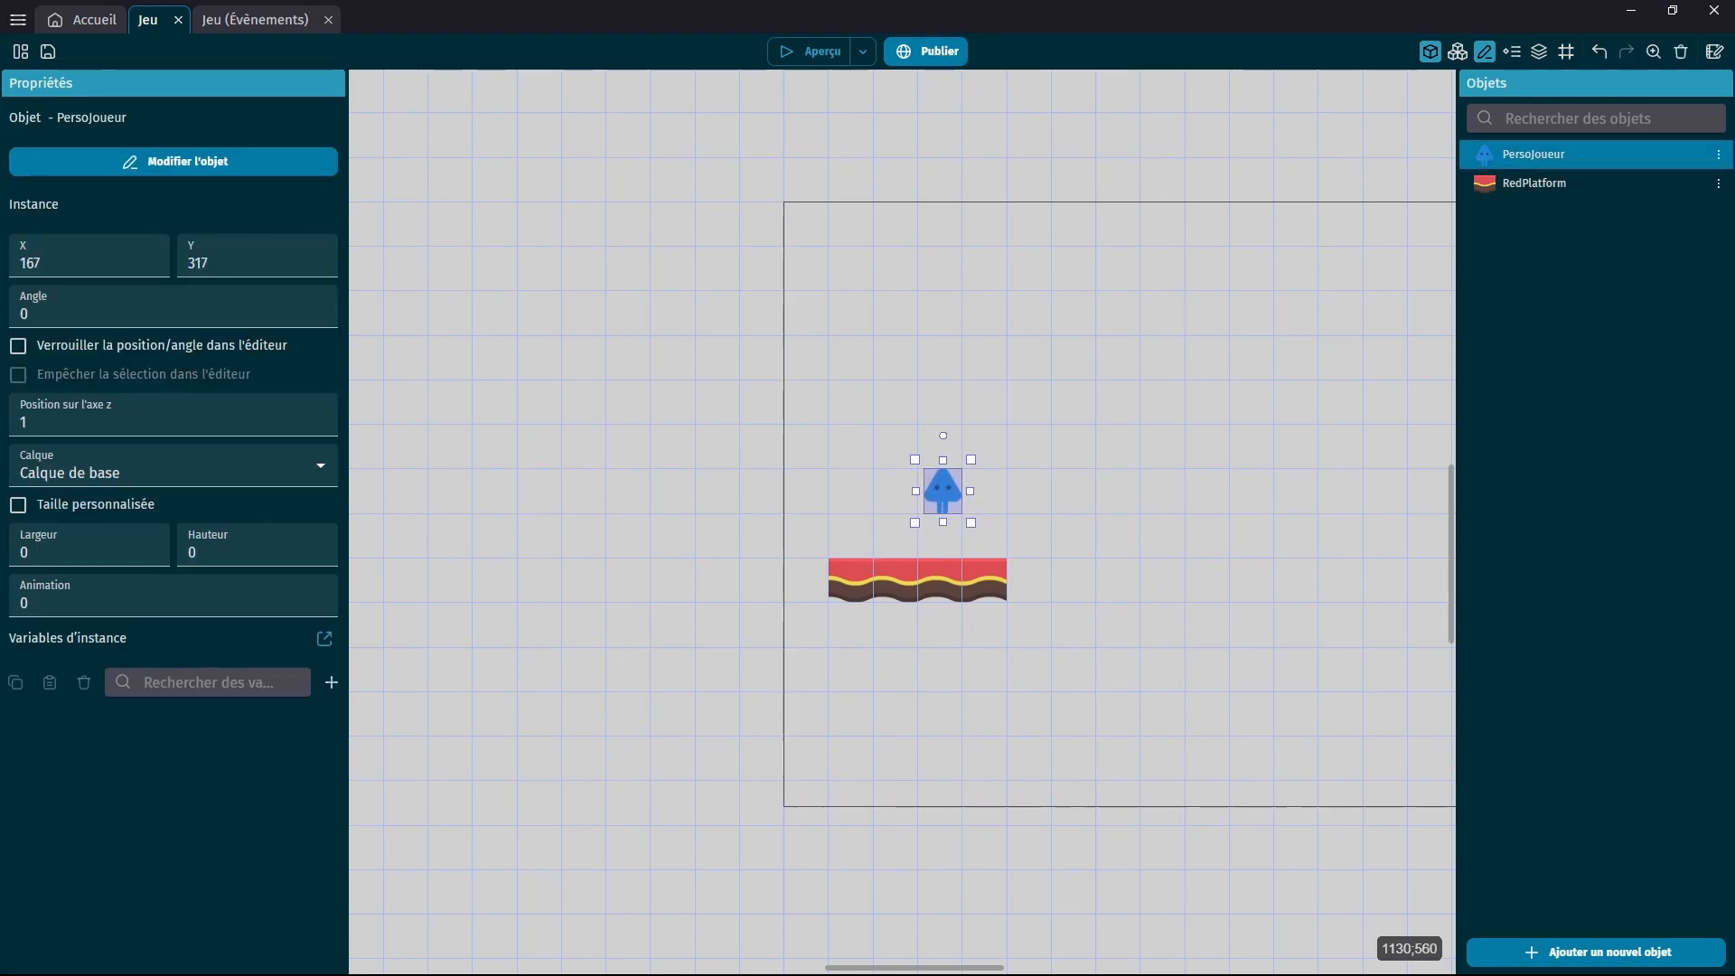
middle_drag(1091, 405, 941, 418)
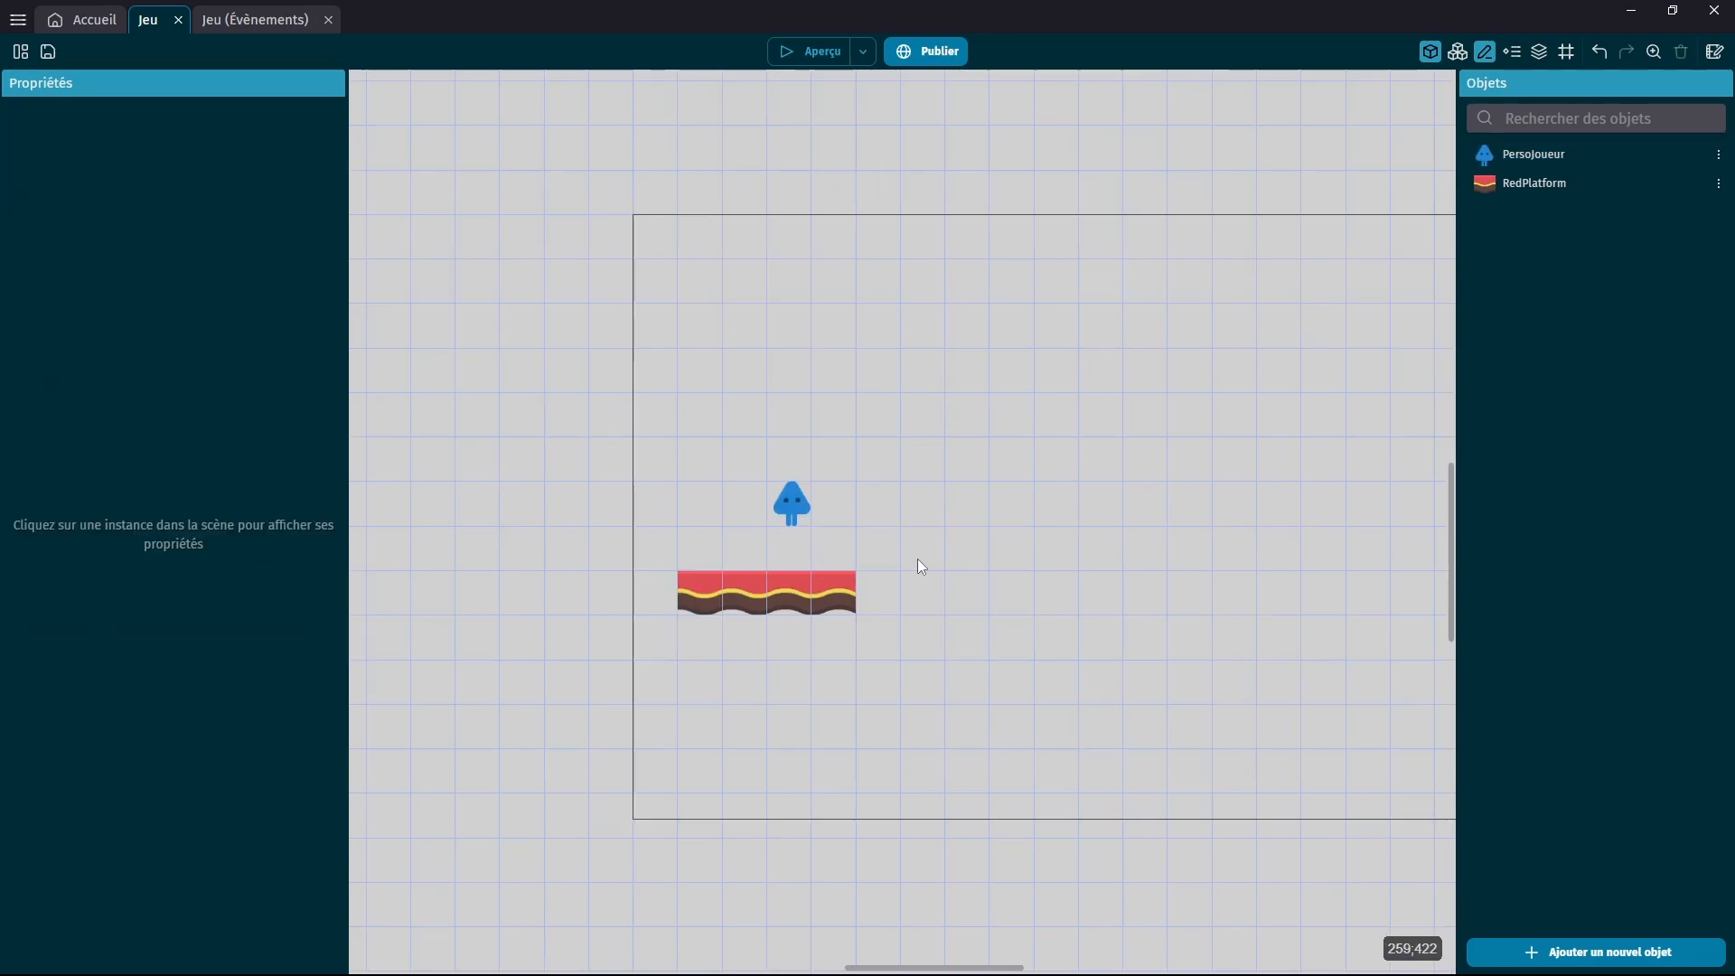
Run a preview to check how the player meets the platform, close it and save the project.
click(816, 51)
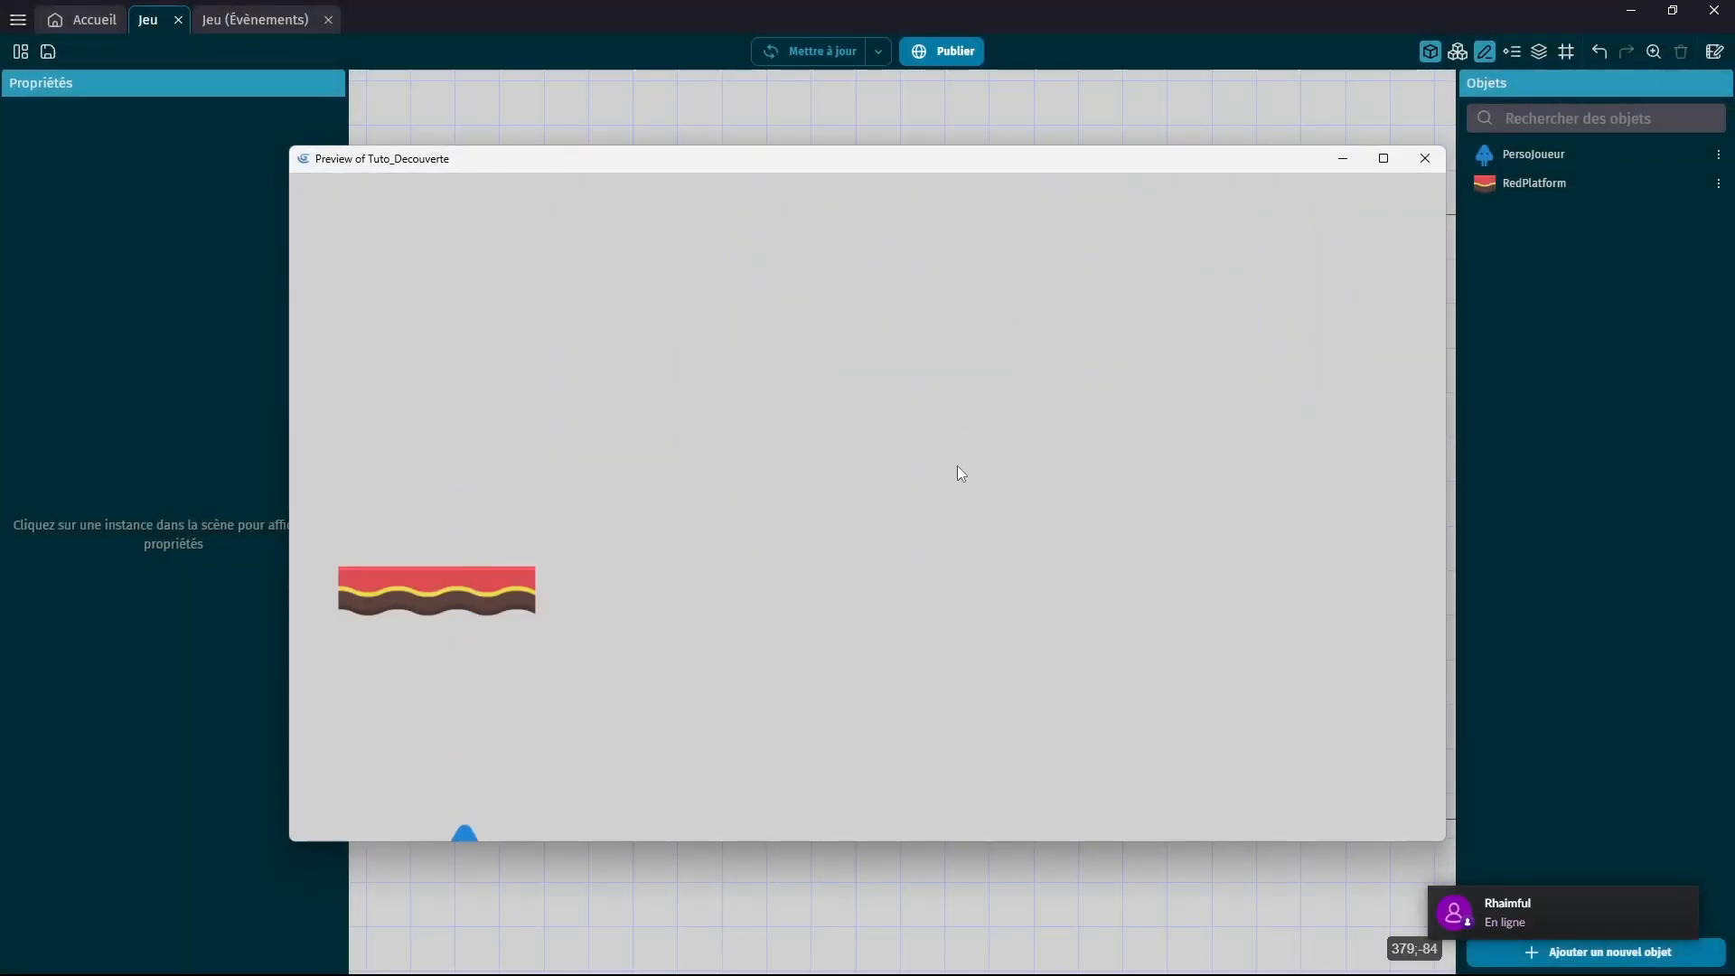
click(1435, 166)
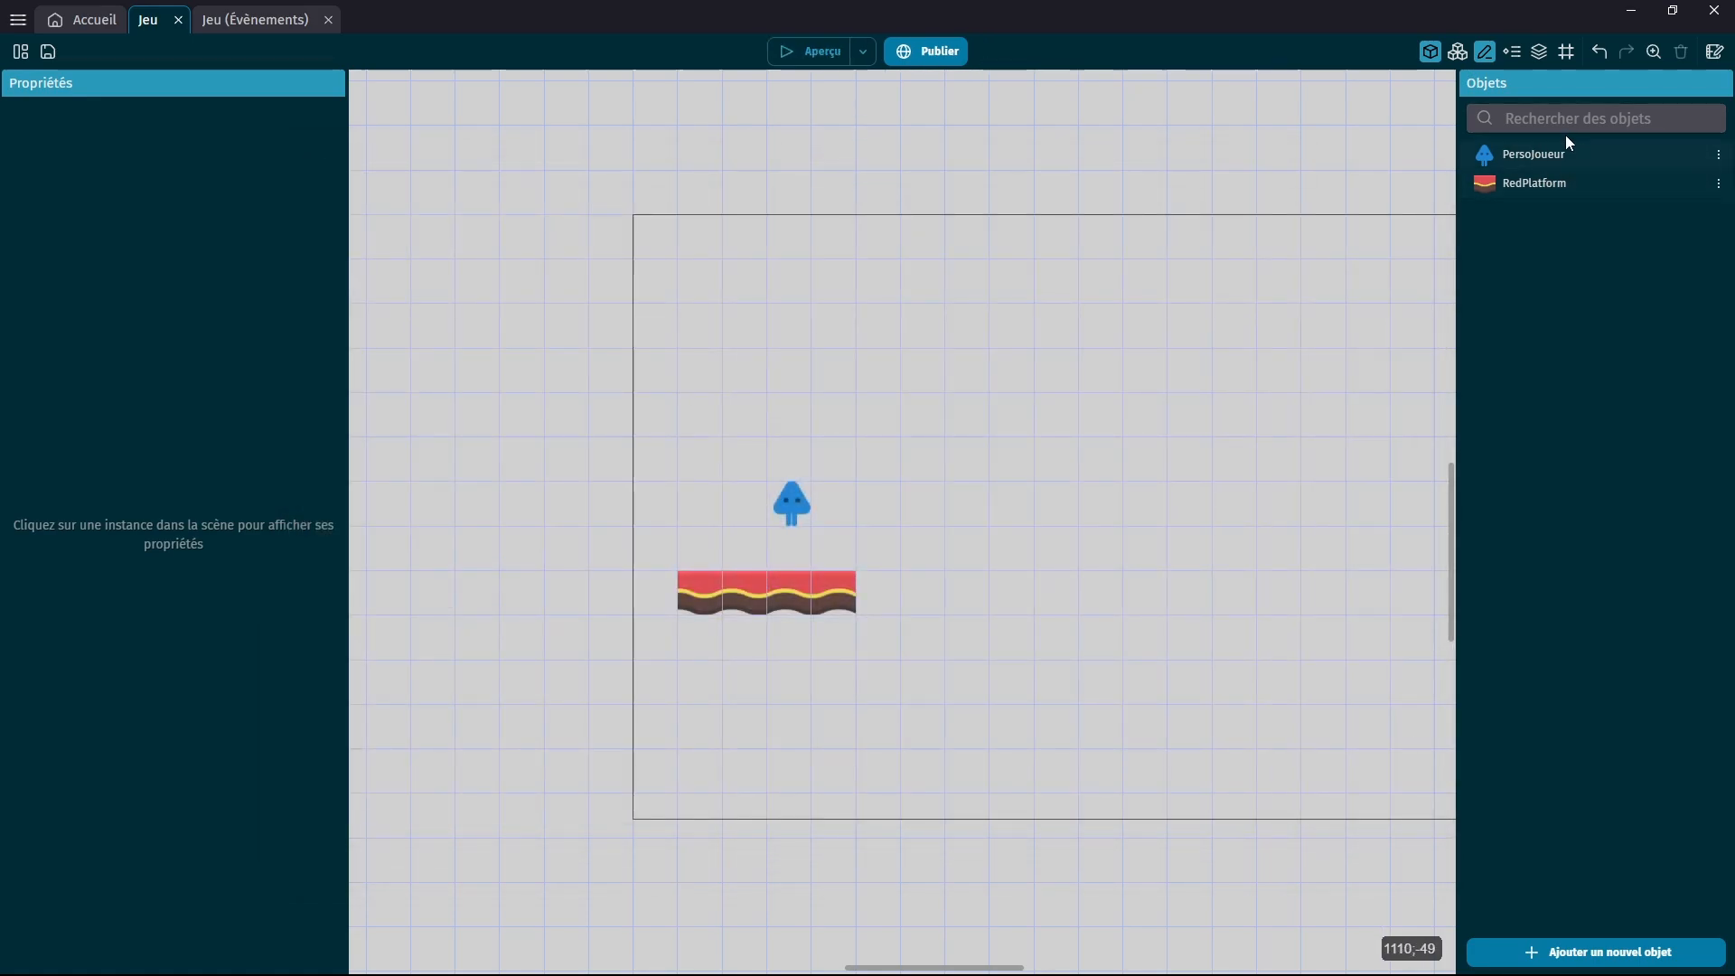
key(ctrl+s)
Edit the RedPlatform object and add the Platforme behaviour to it.
click(1496, 182)
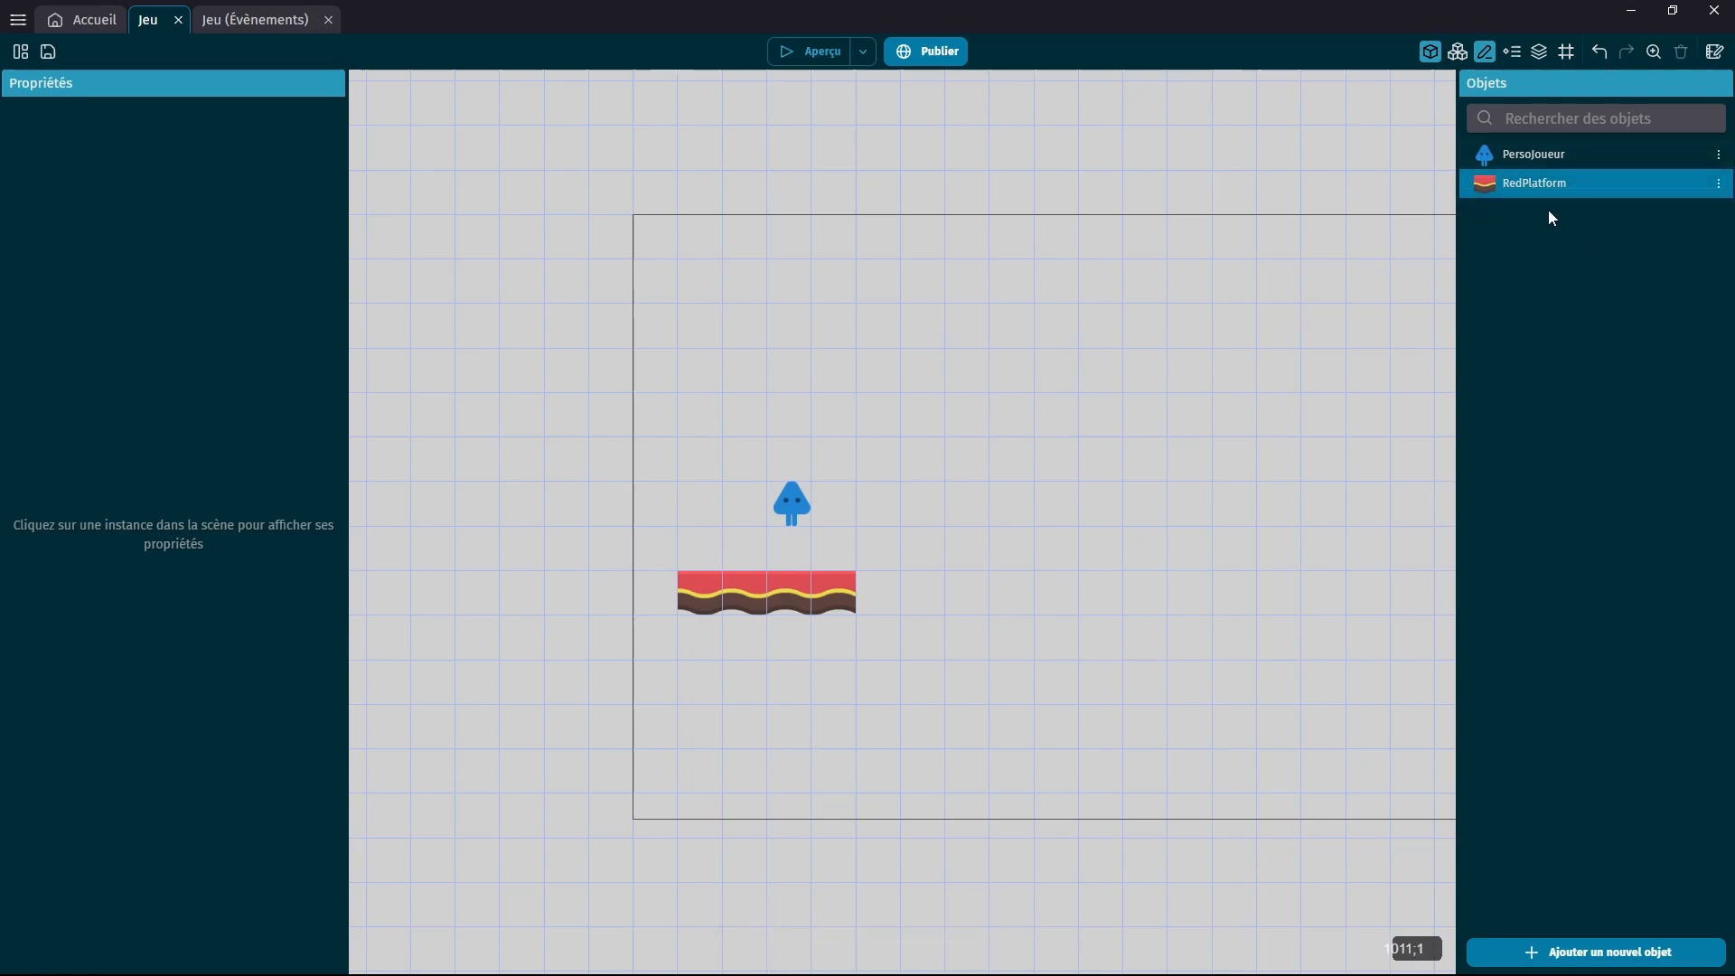
double_click(1487, 184)
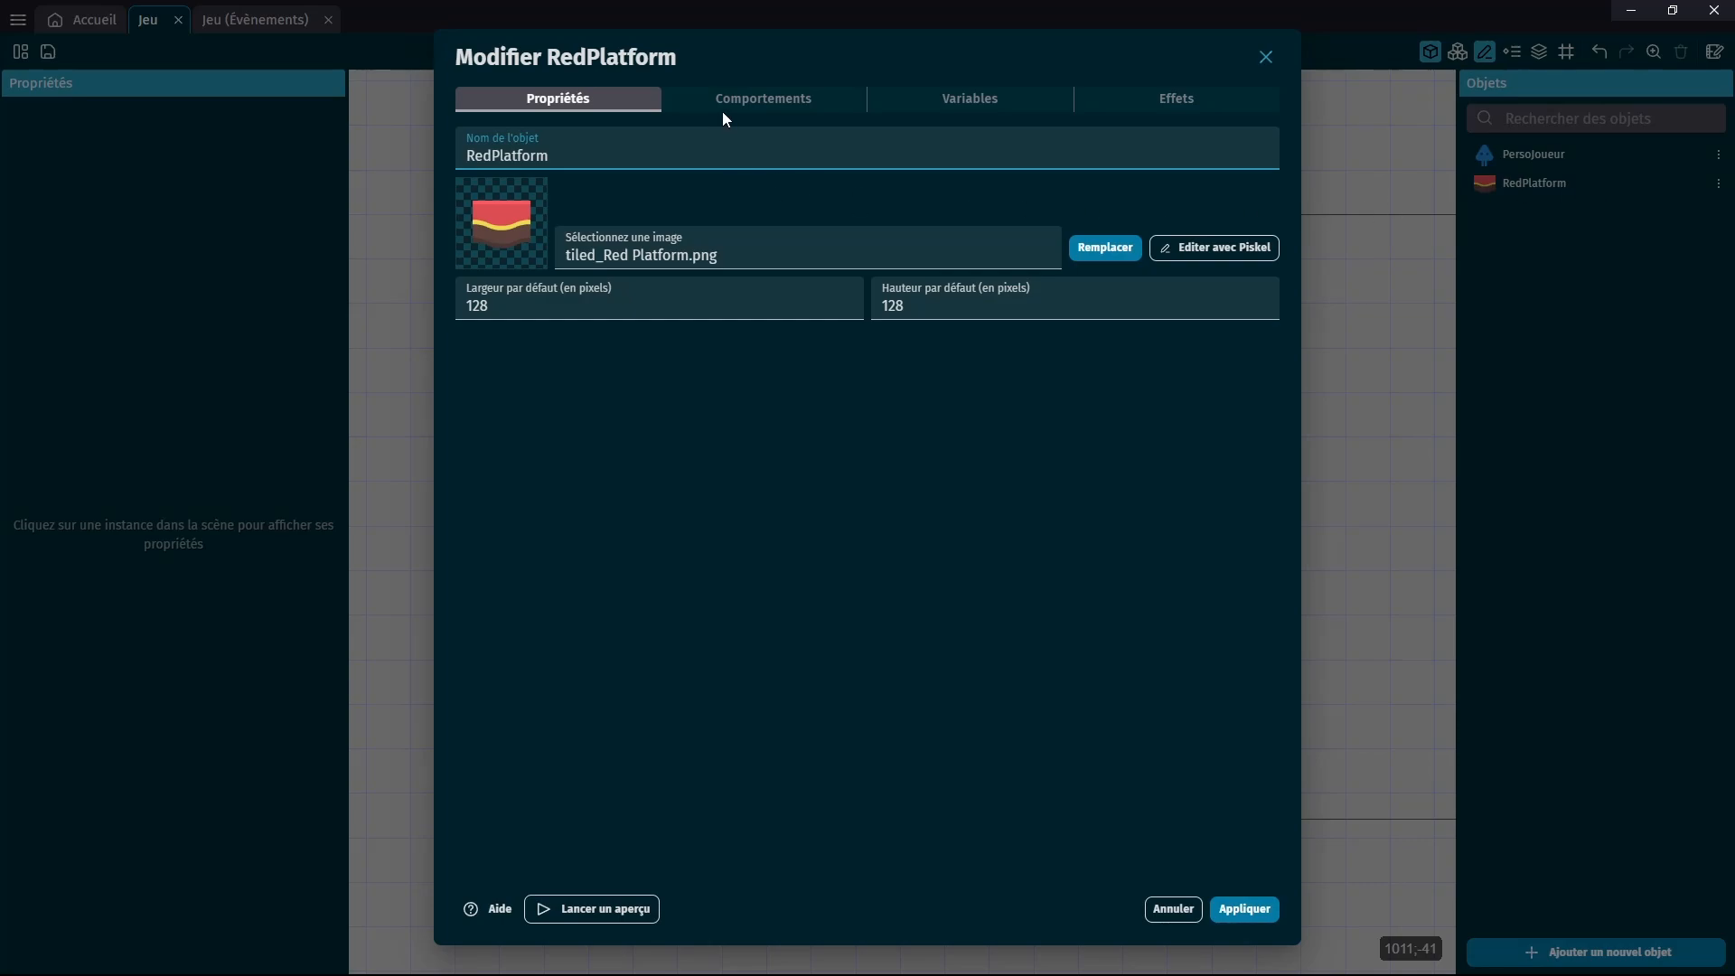
click(757, 96)
click(887, 522)
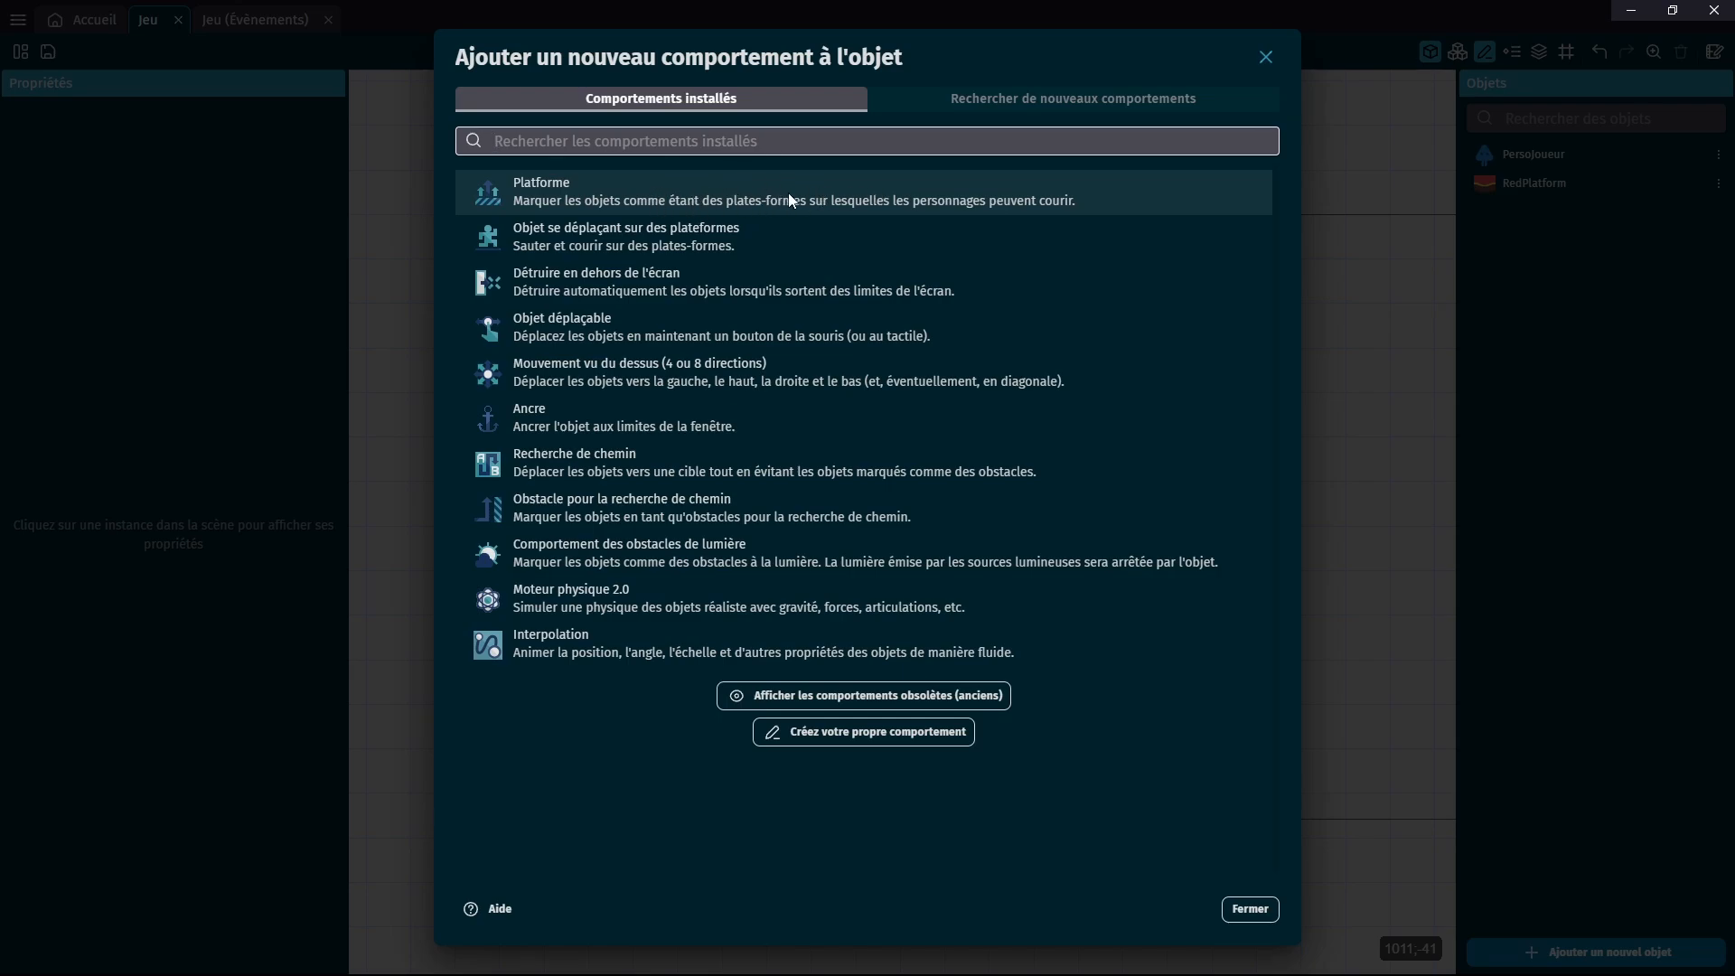
click(931, 194)
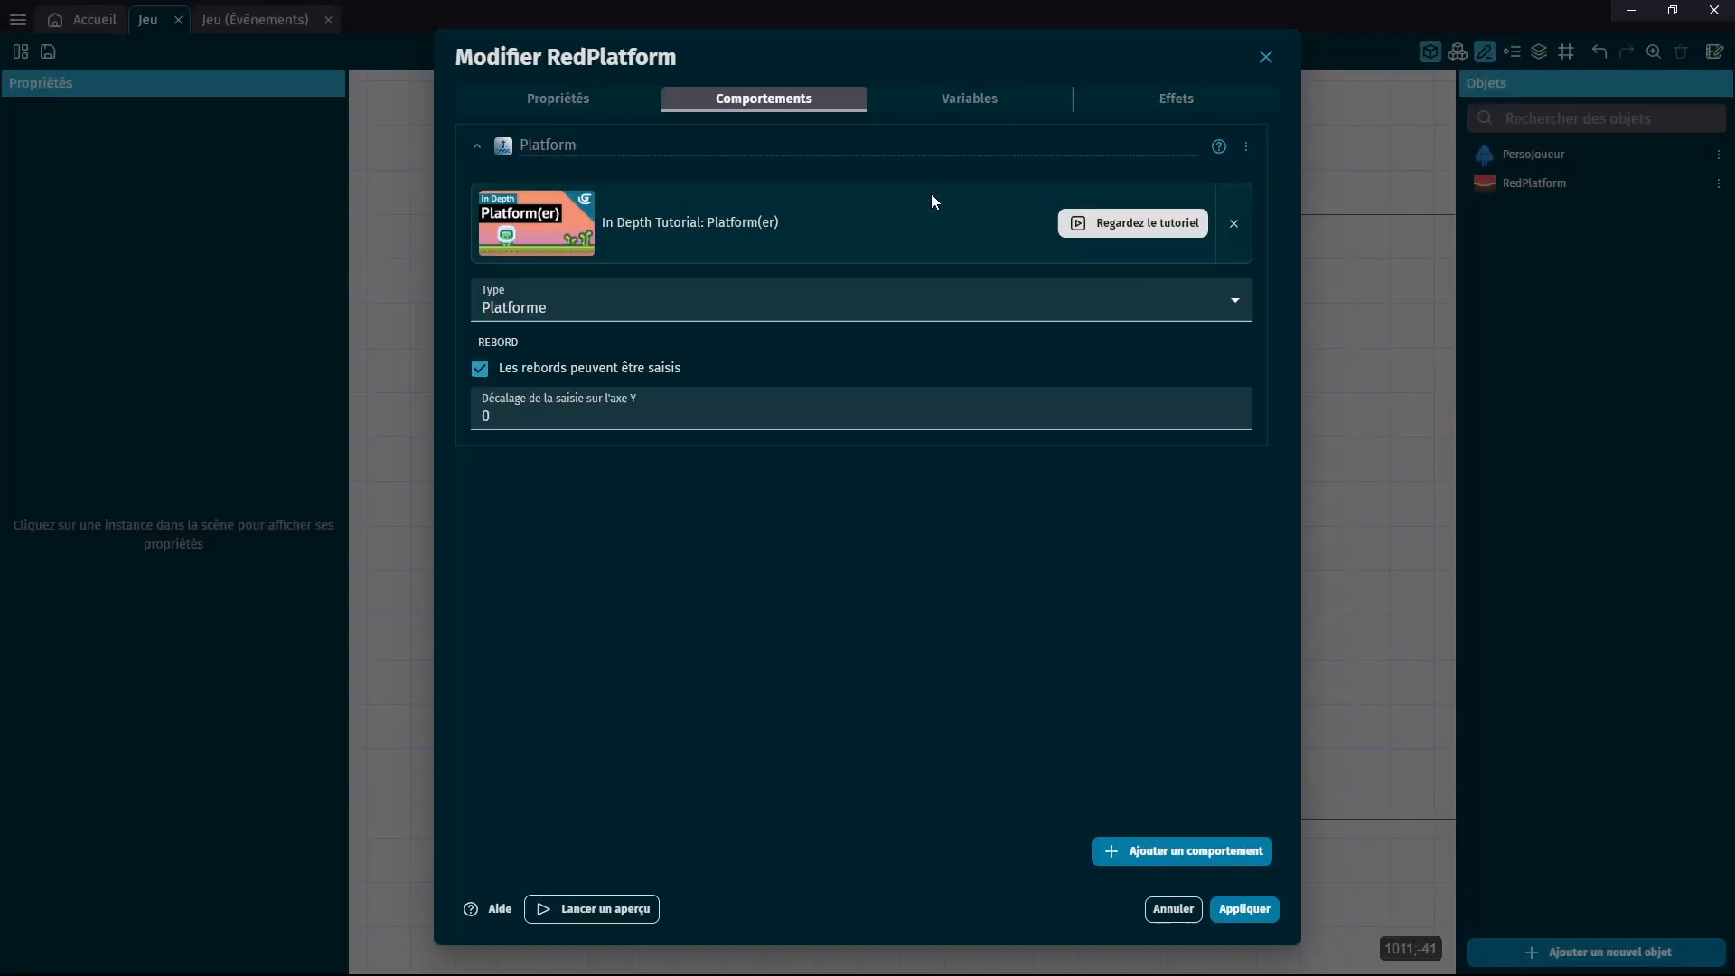
Review the platform types, keep Platforme for the behaviour, and apply the changes to RedPlatform.
click(648, 306)
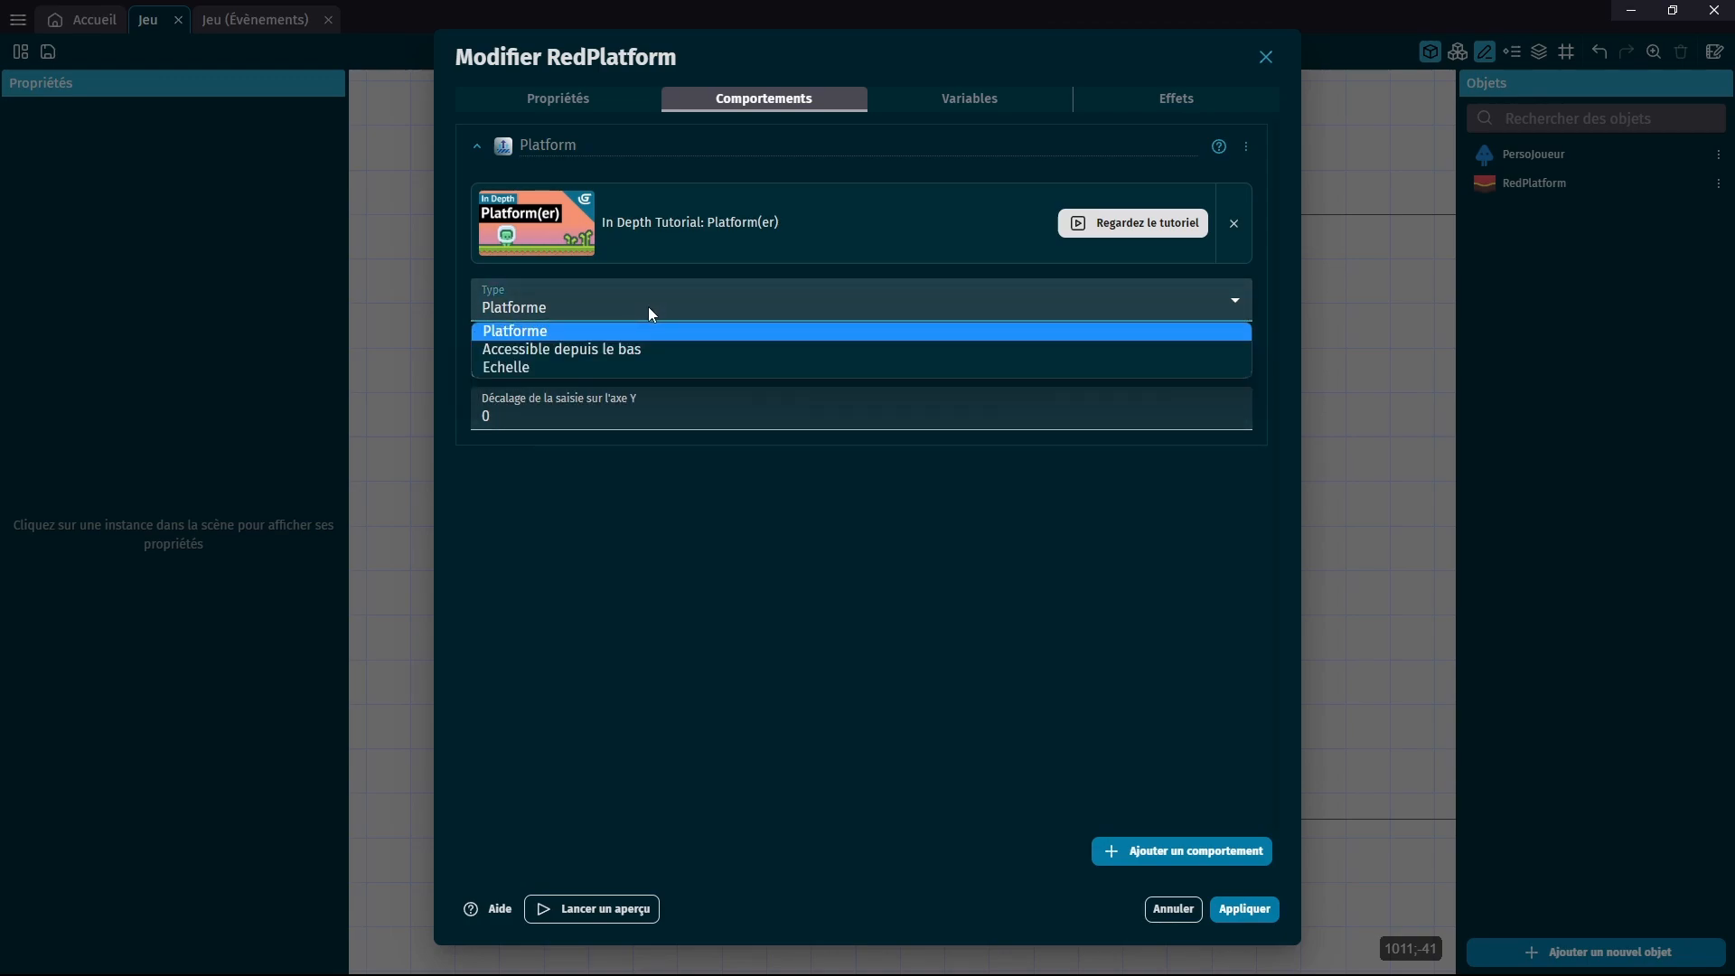
click(663, 329)
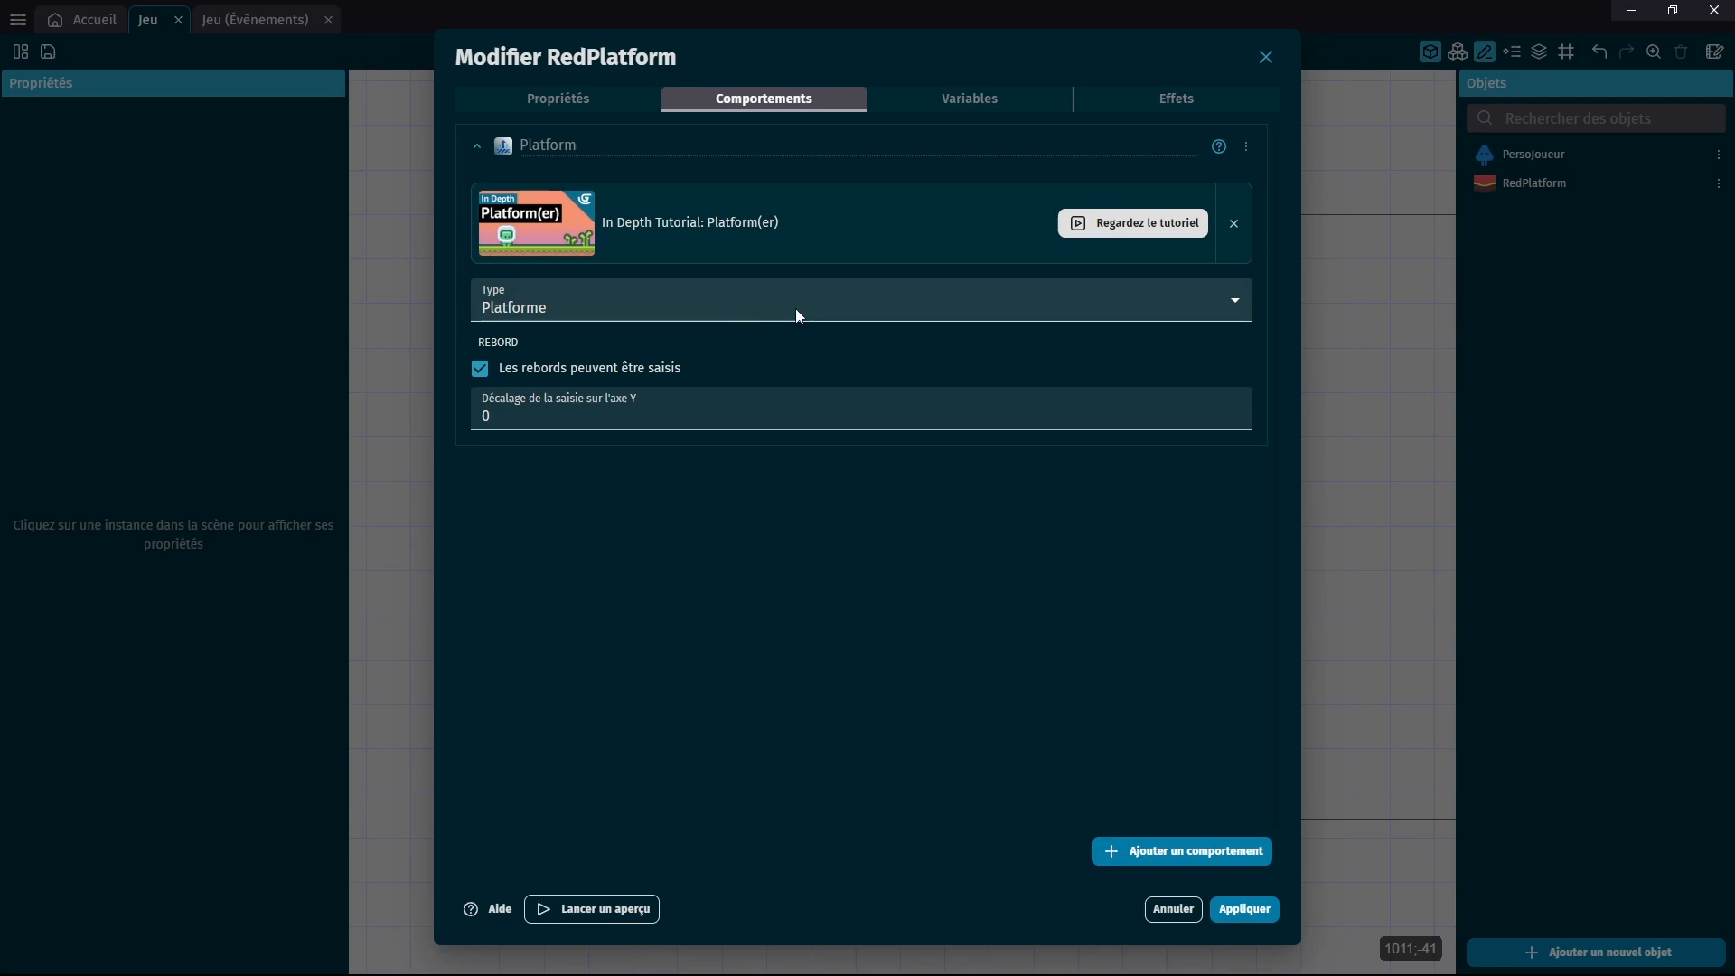
click(598, 305)
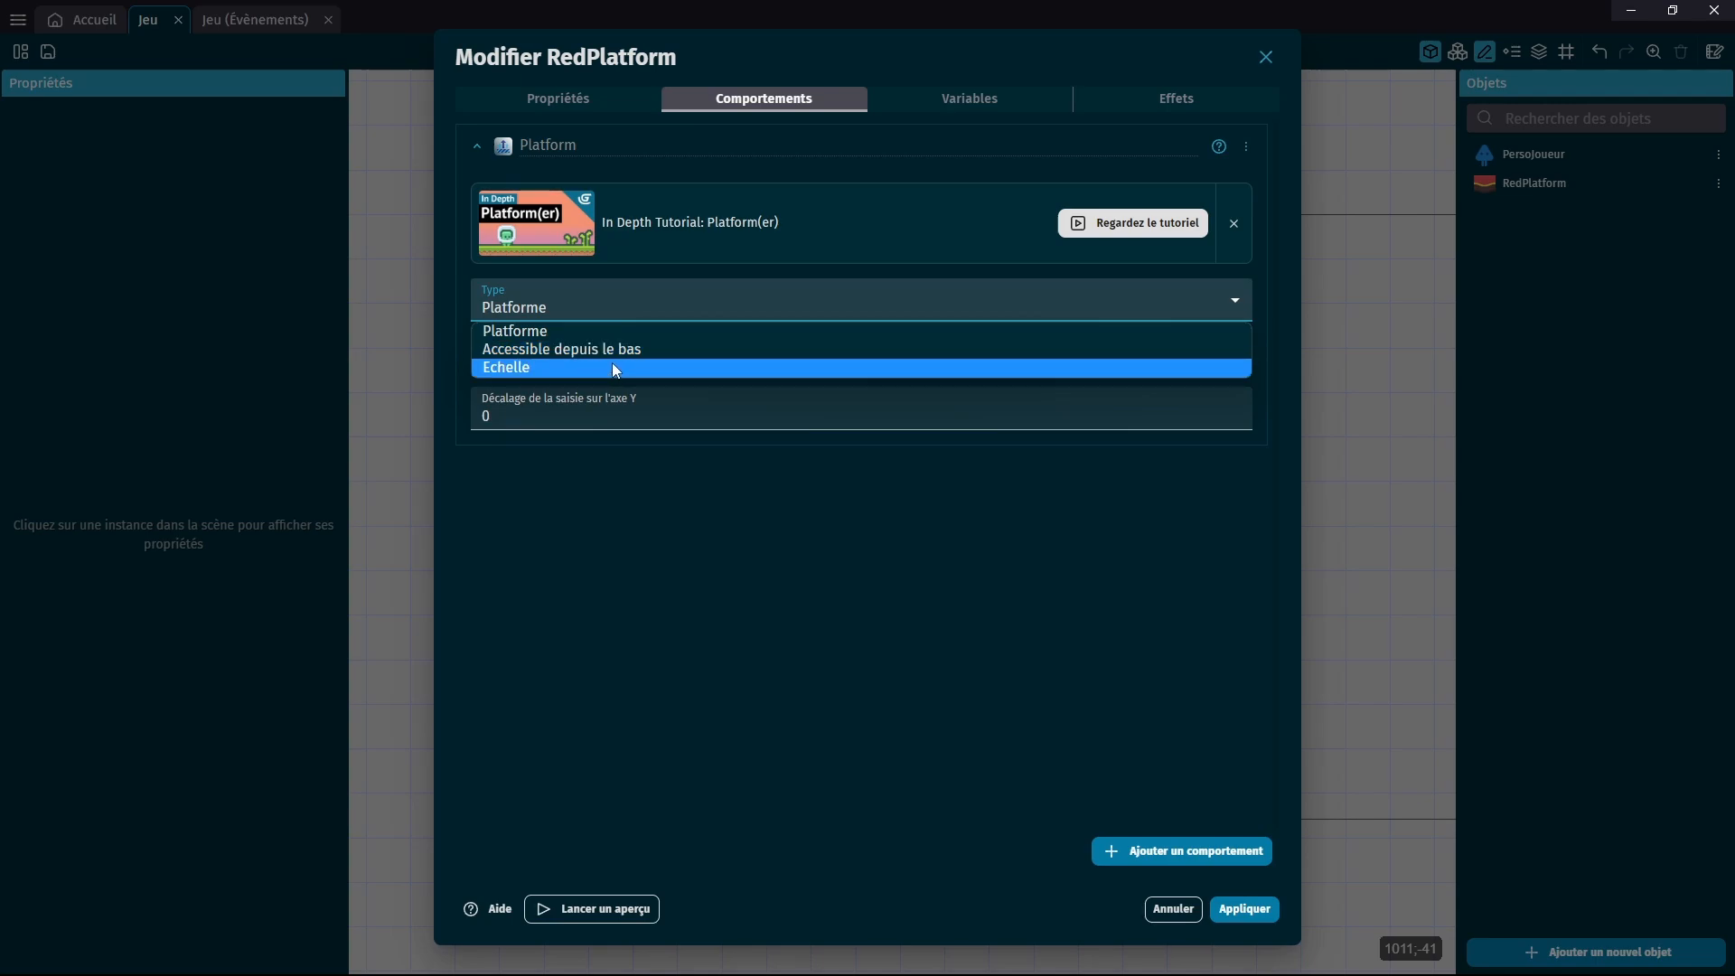
click(744, 325)
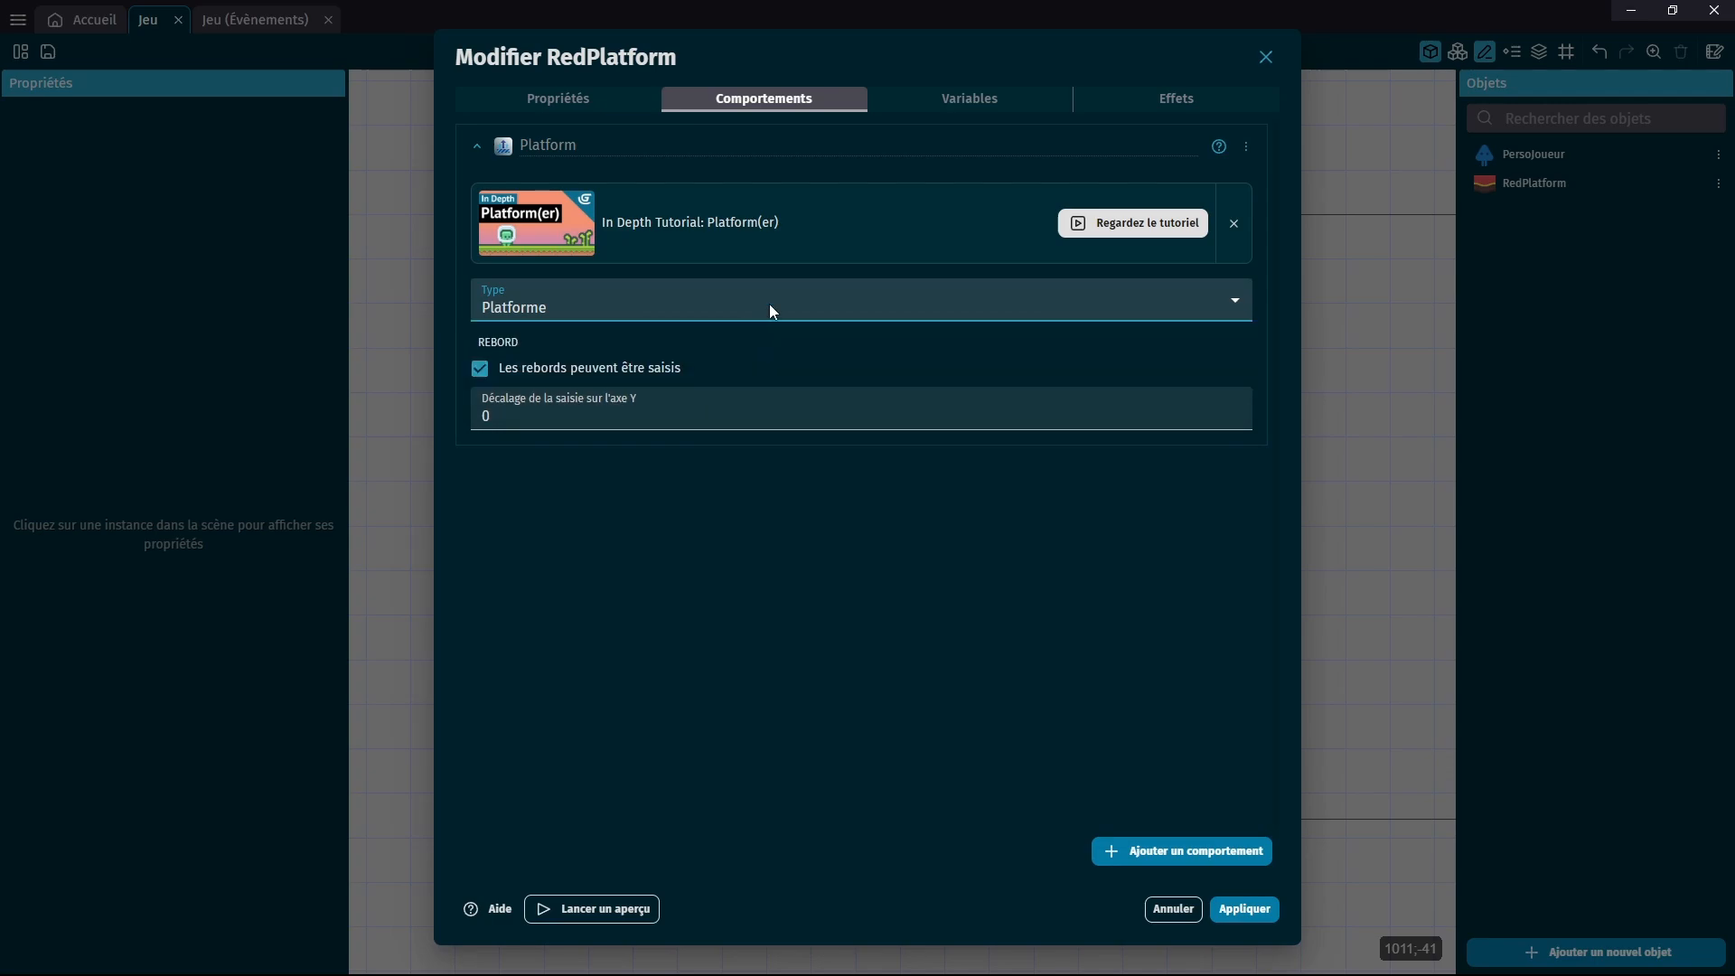
click(1247, 910)
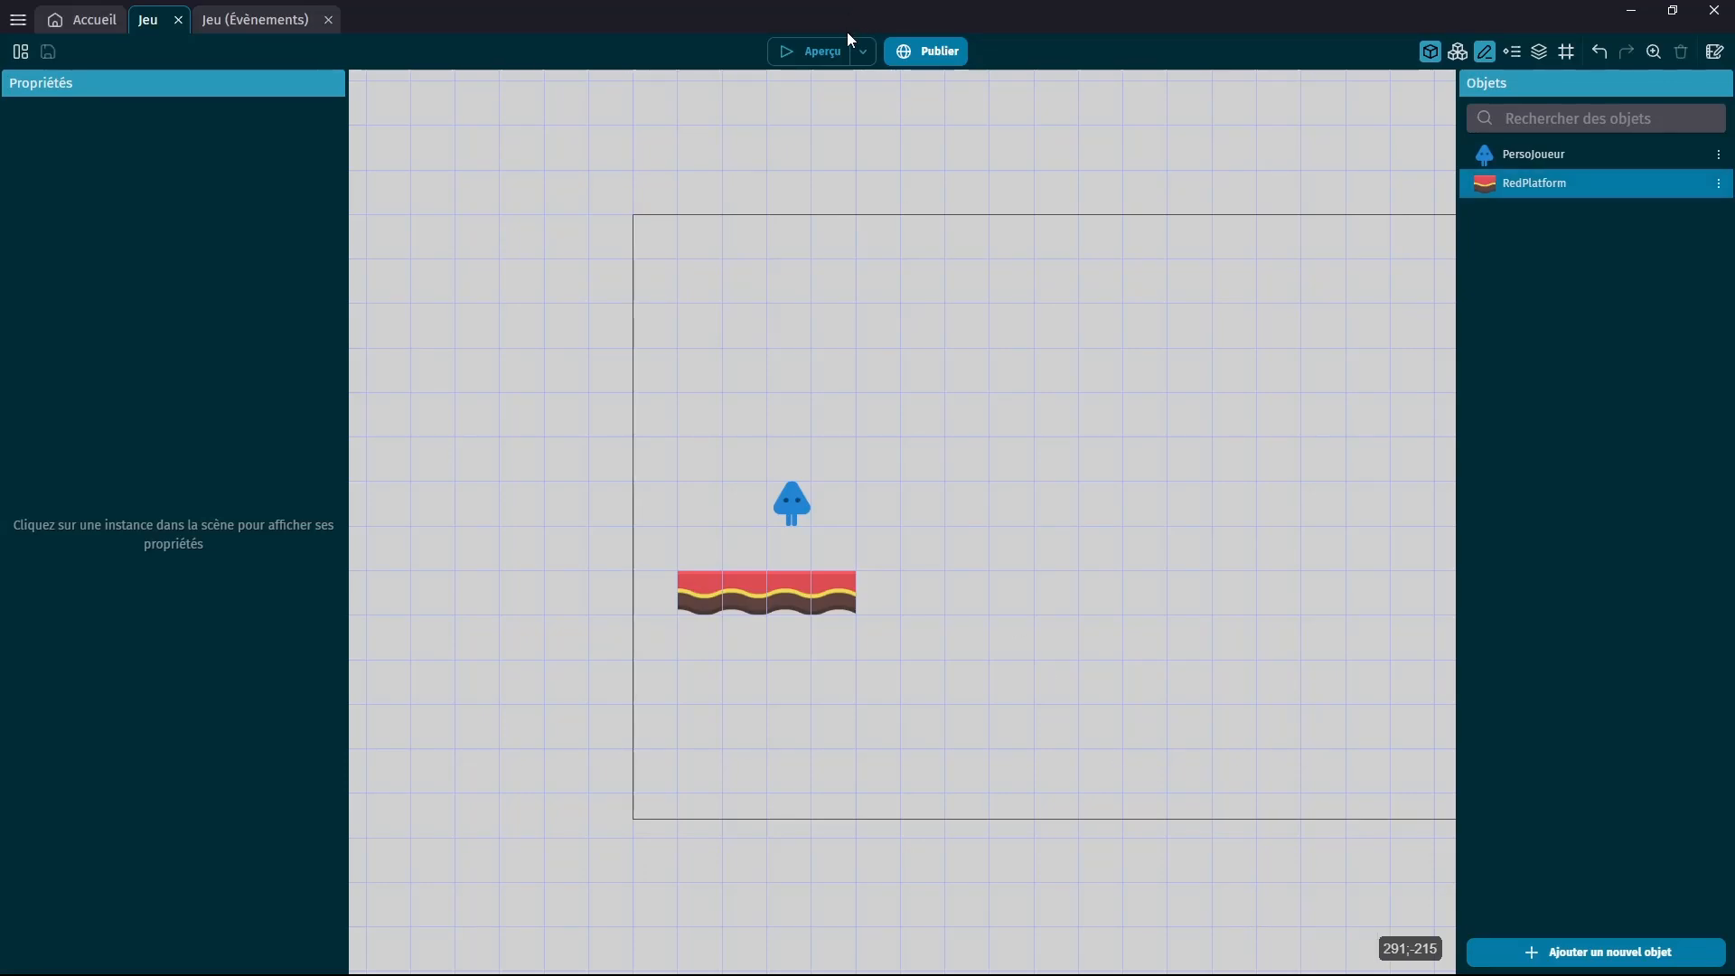
Test the game in a preview by moving the character back and forth and jumping on the platform, and close it.
click(824, 51)
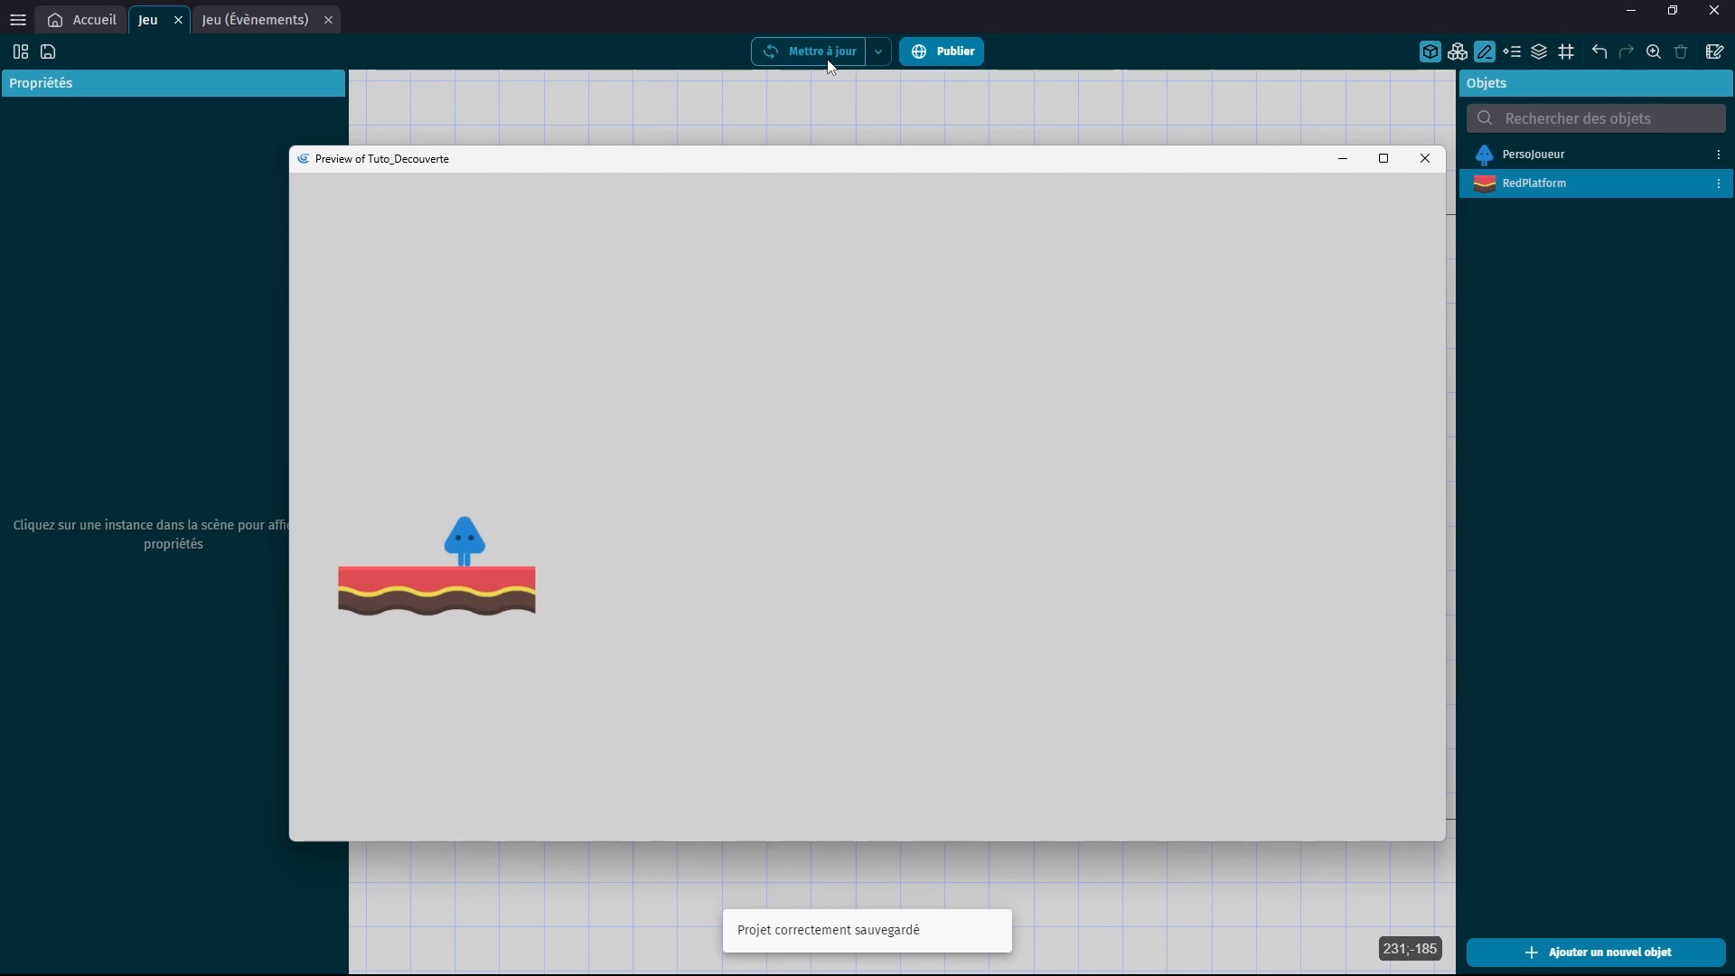
key(Left)
key(Right)
key(Left)
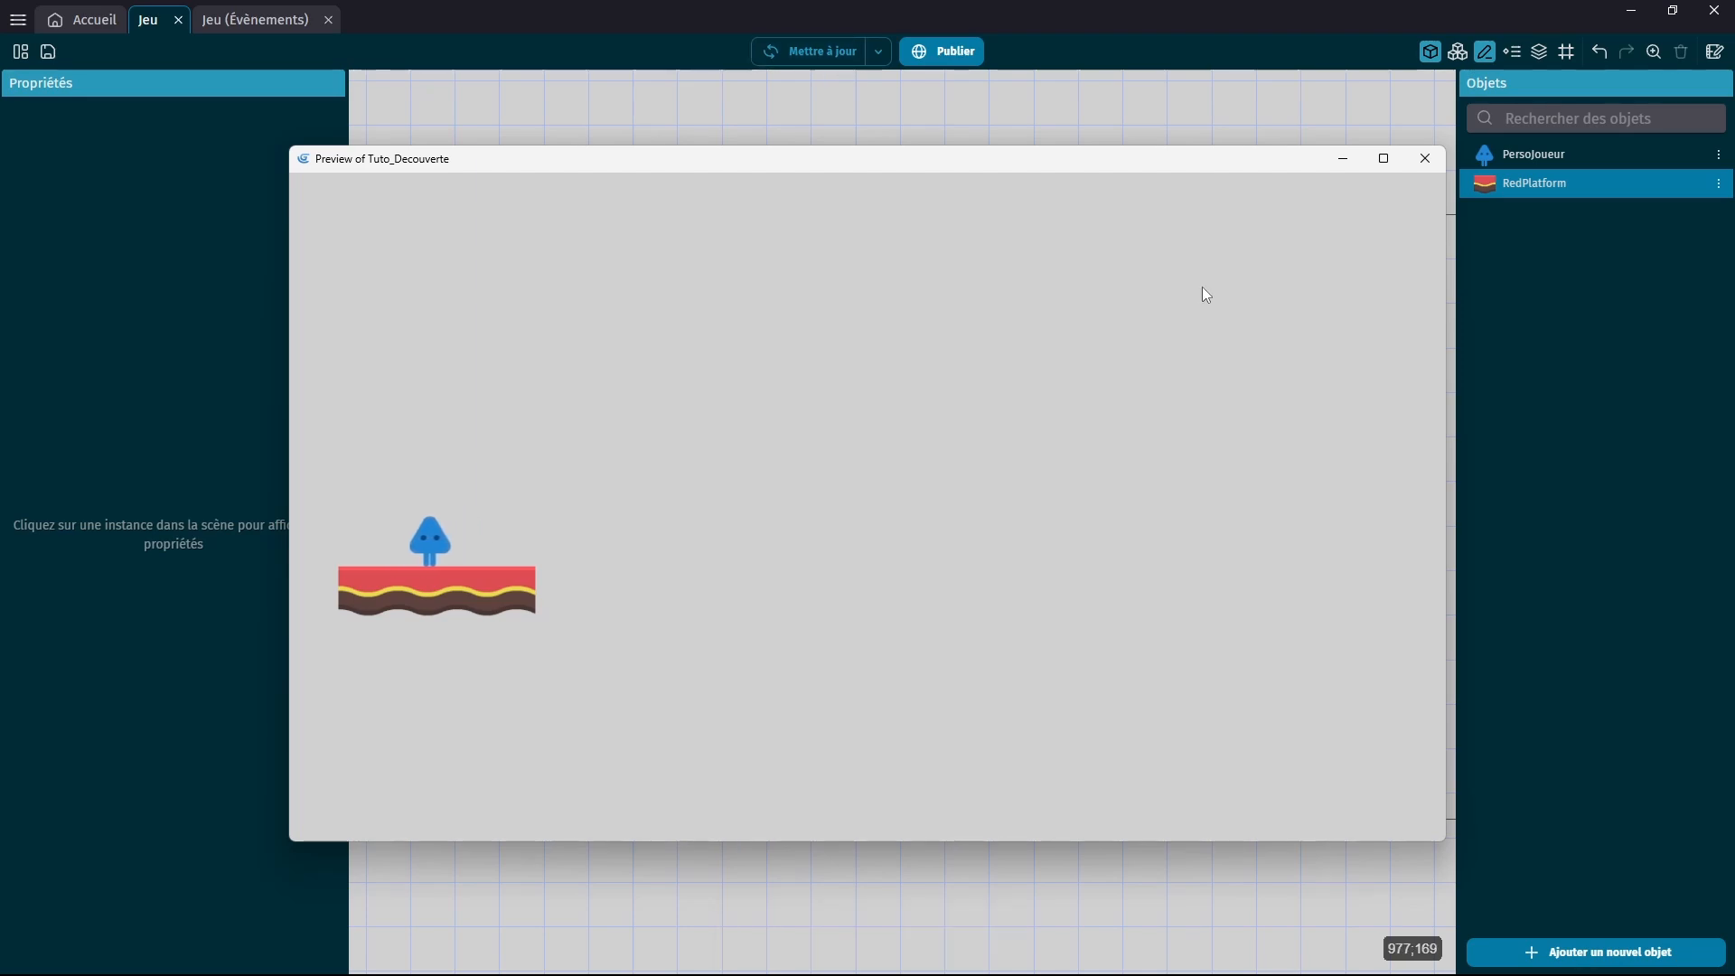
key(Right)
key(Left)
key(Right)
key(Left)
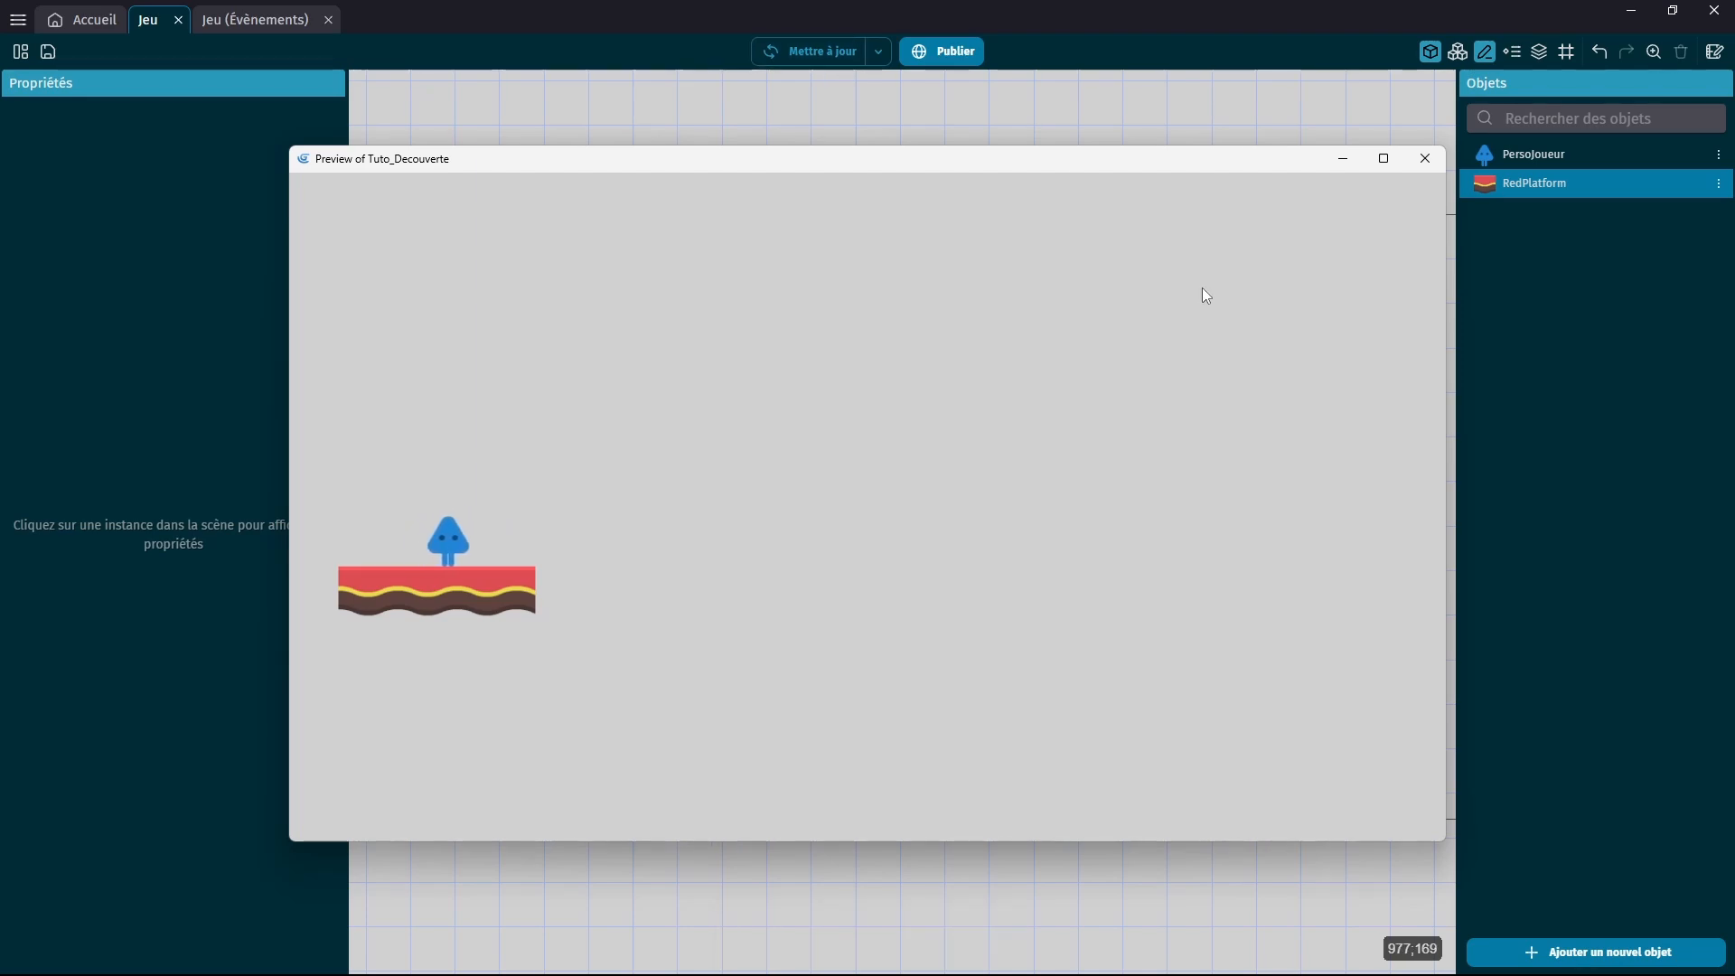
key(Right)
key(Left)
key(Right)
key(Left)
key(space)
key(space)
key(space)
key(space)
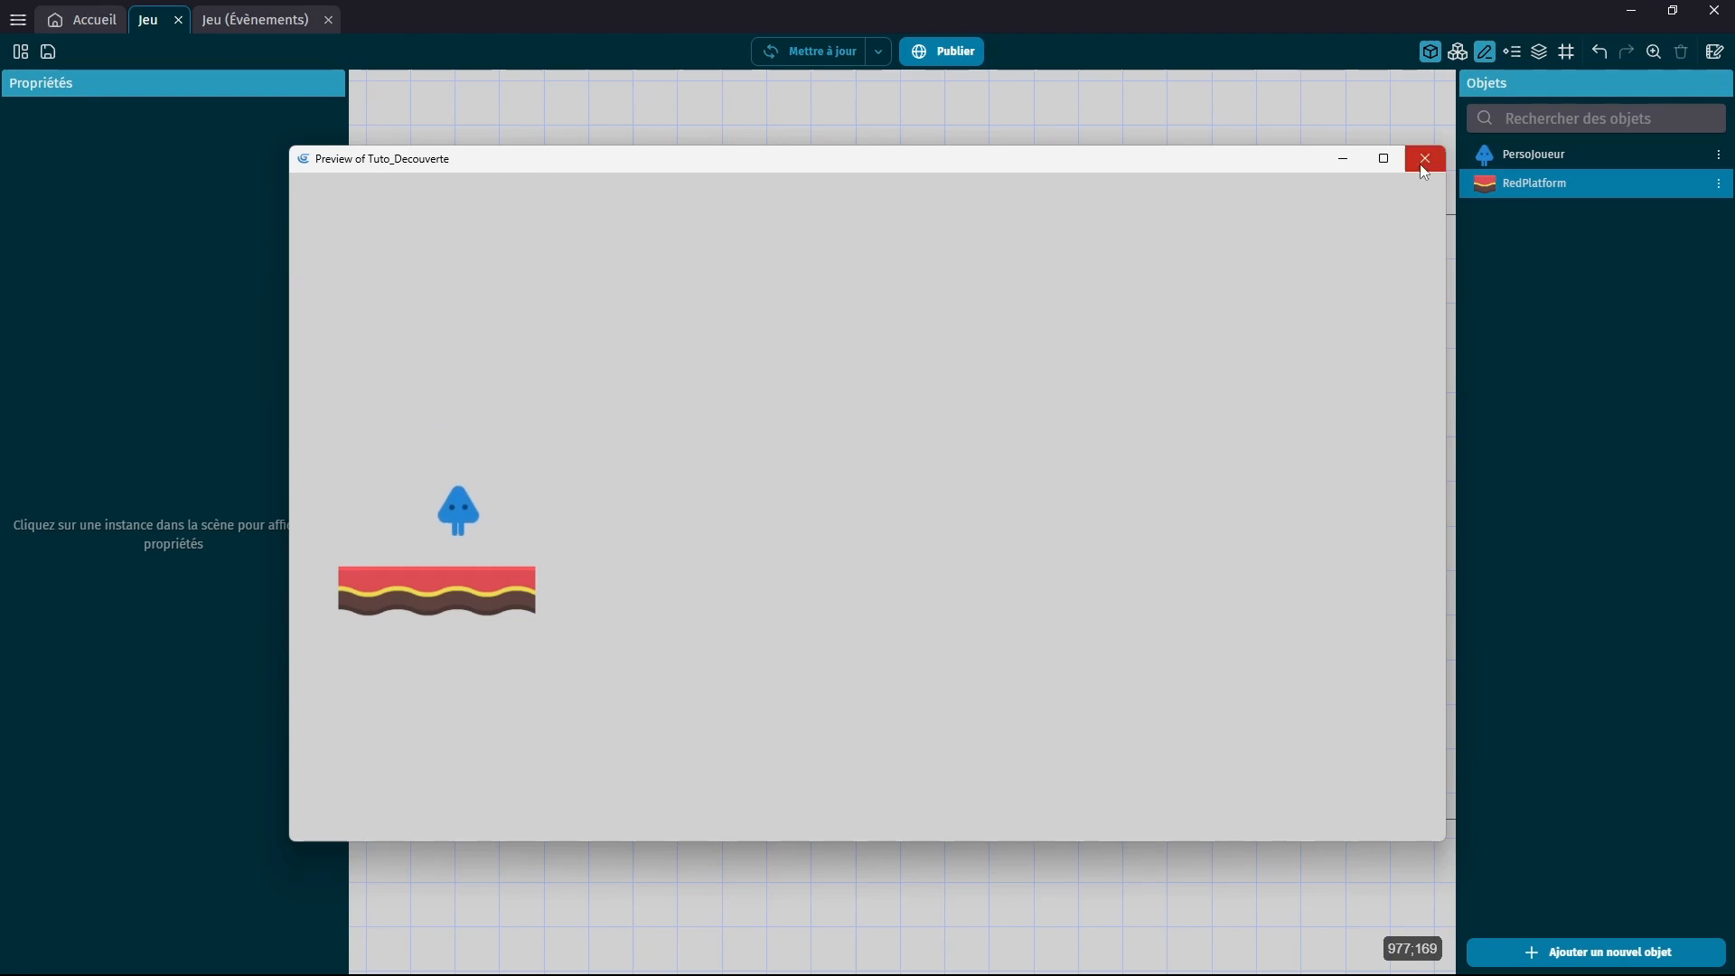
click(1424, 168)
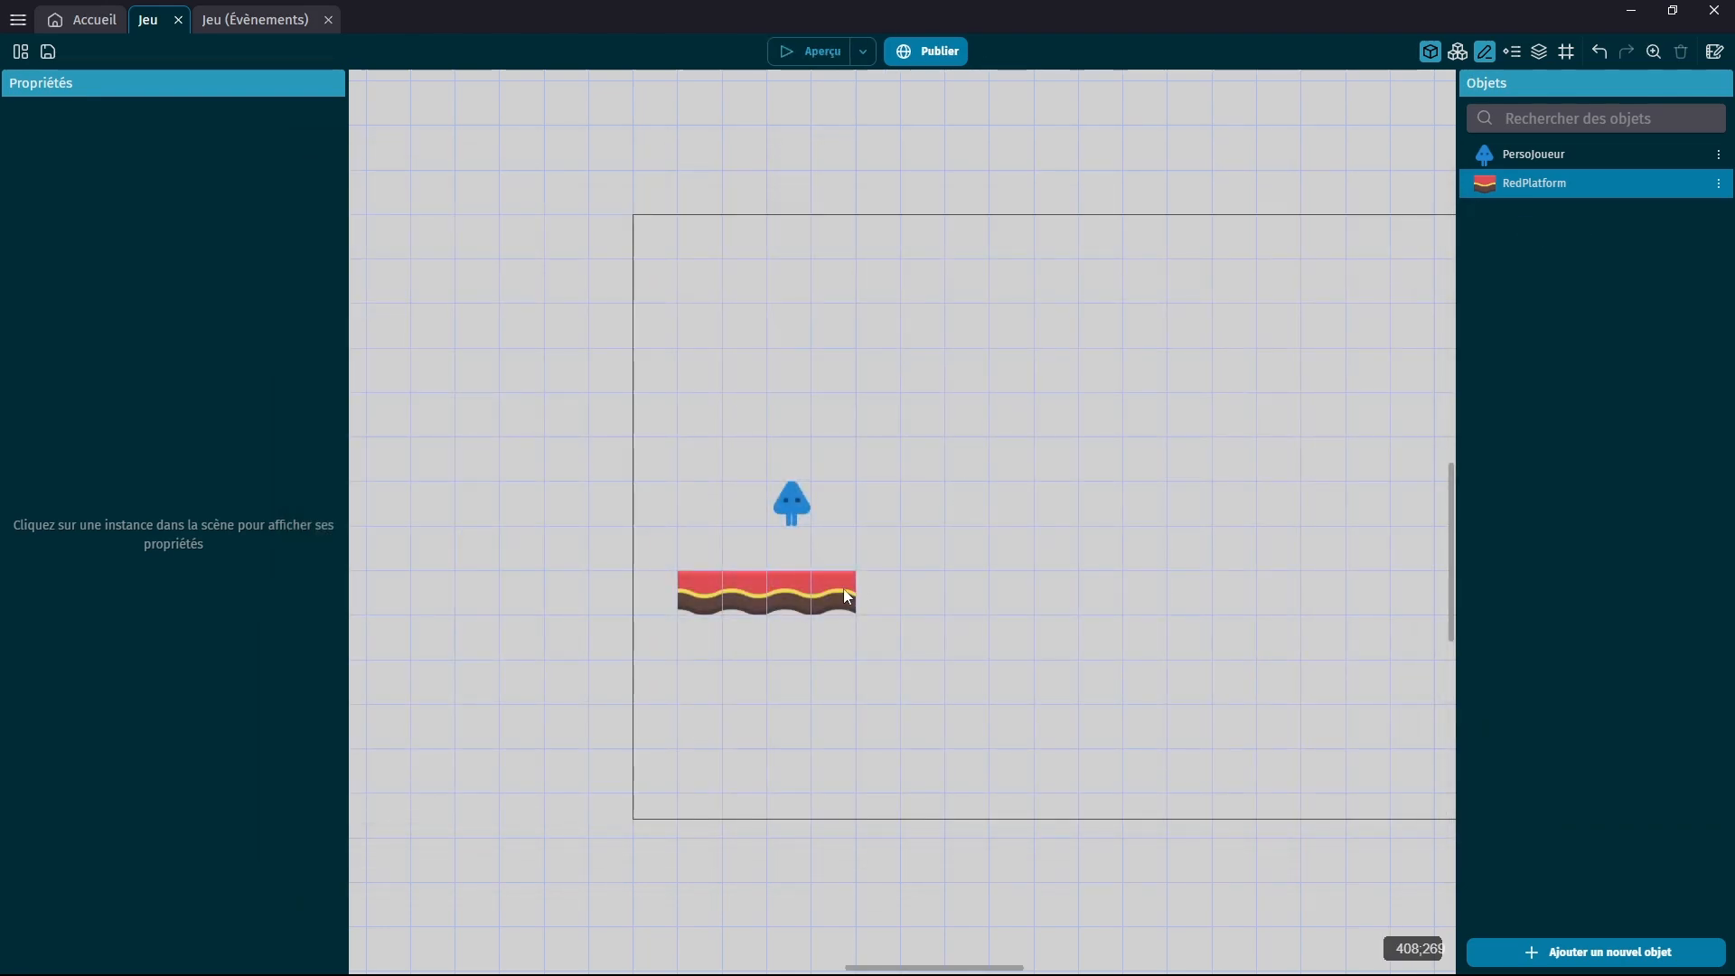
Move the platform up to the scene's left border and place PersoJoueur above it at about X 61, Y 318.
drag(797, 598, 698, 495)
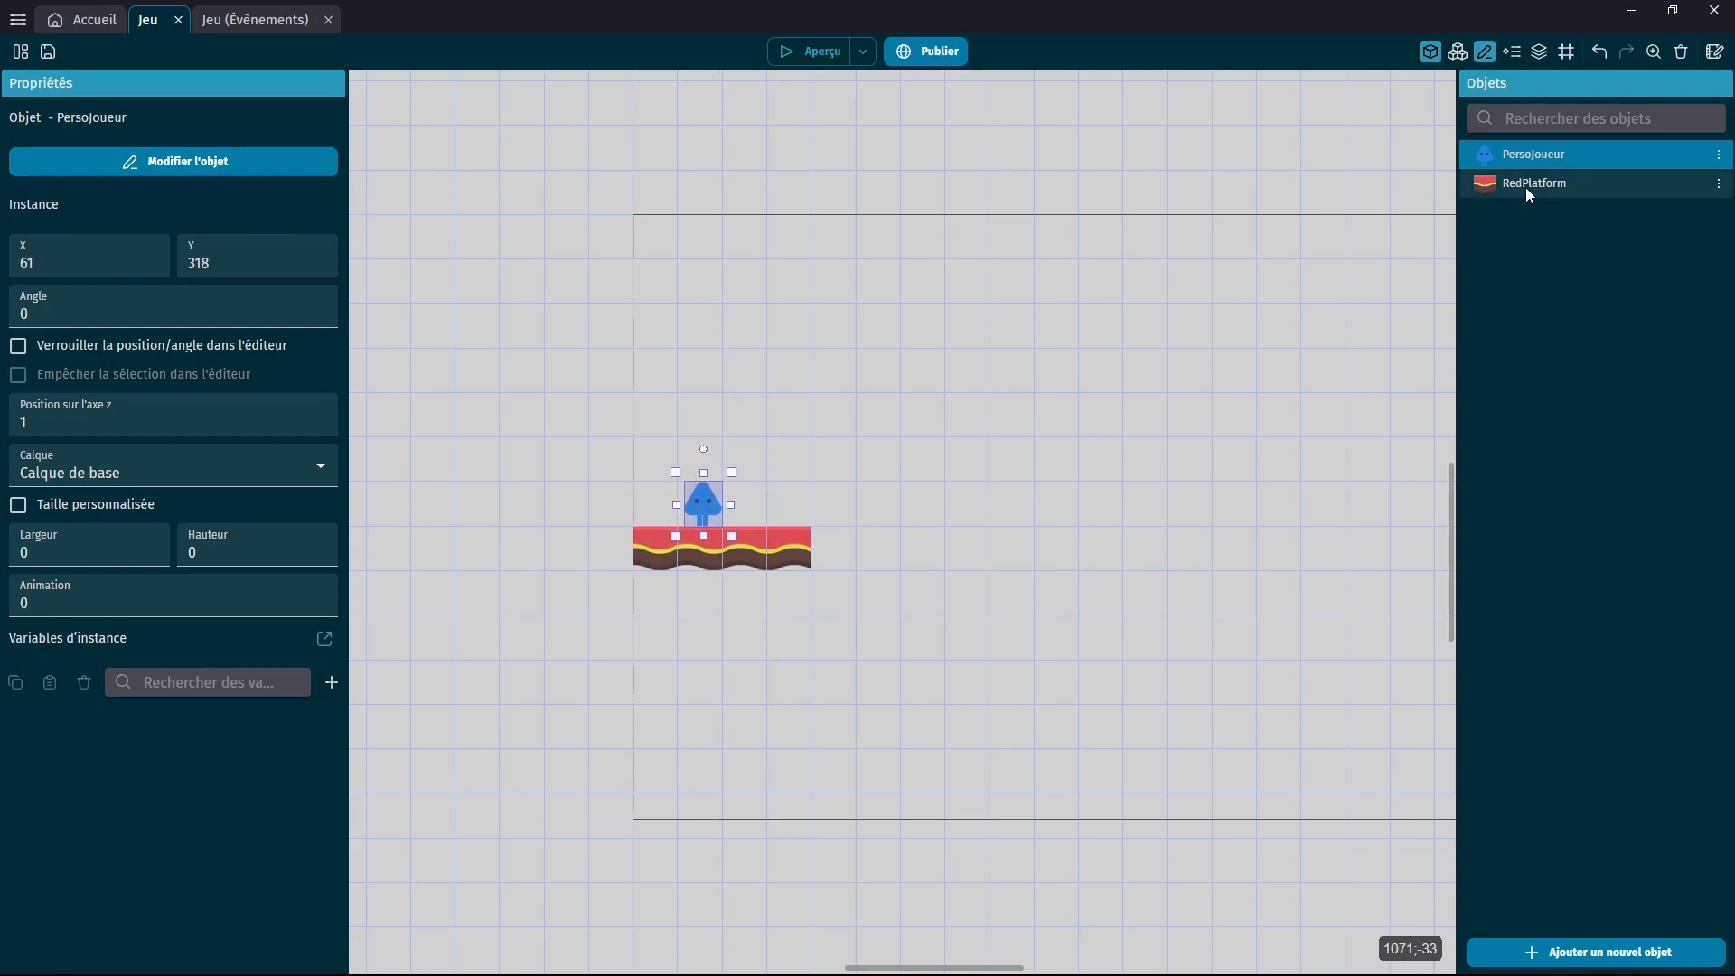
Add two more RedPlatform instances: one of 159 × 53 at X 318, Y 424, and one of 212 × 53 at X 636, Y 265.
drag(1478, 192, 858, 585)
drag(910, 683, 1171, 592)
drag(1023, 583, 1056, 583)
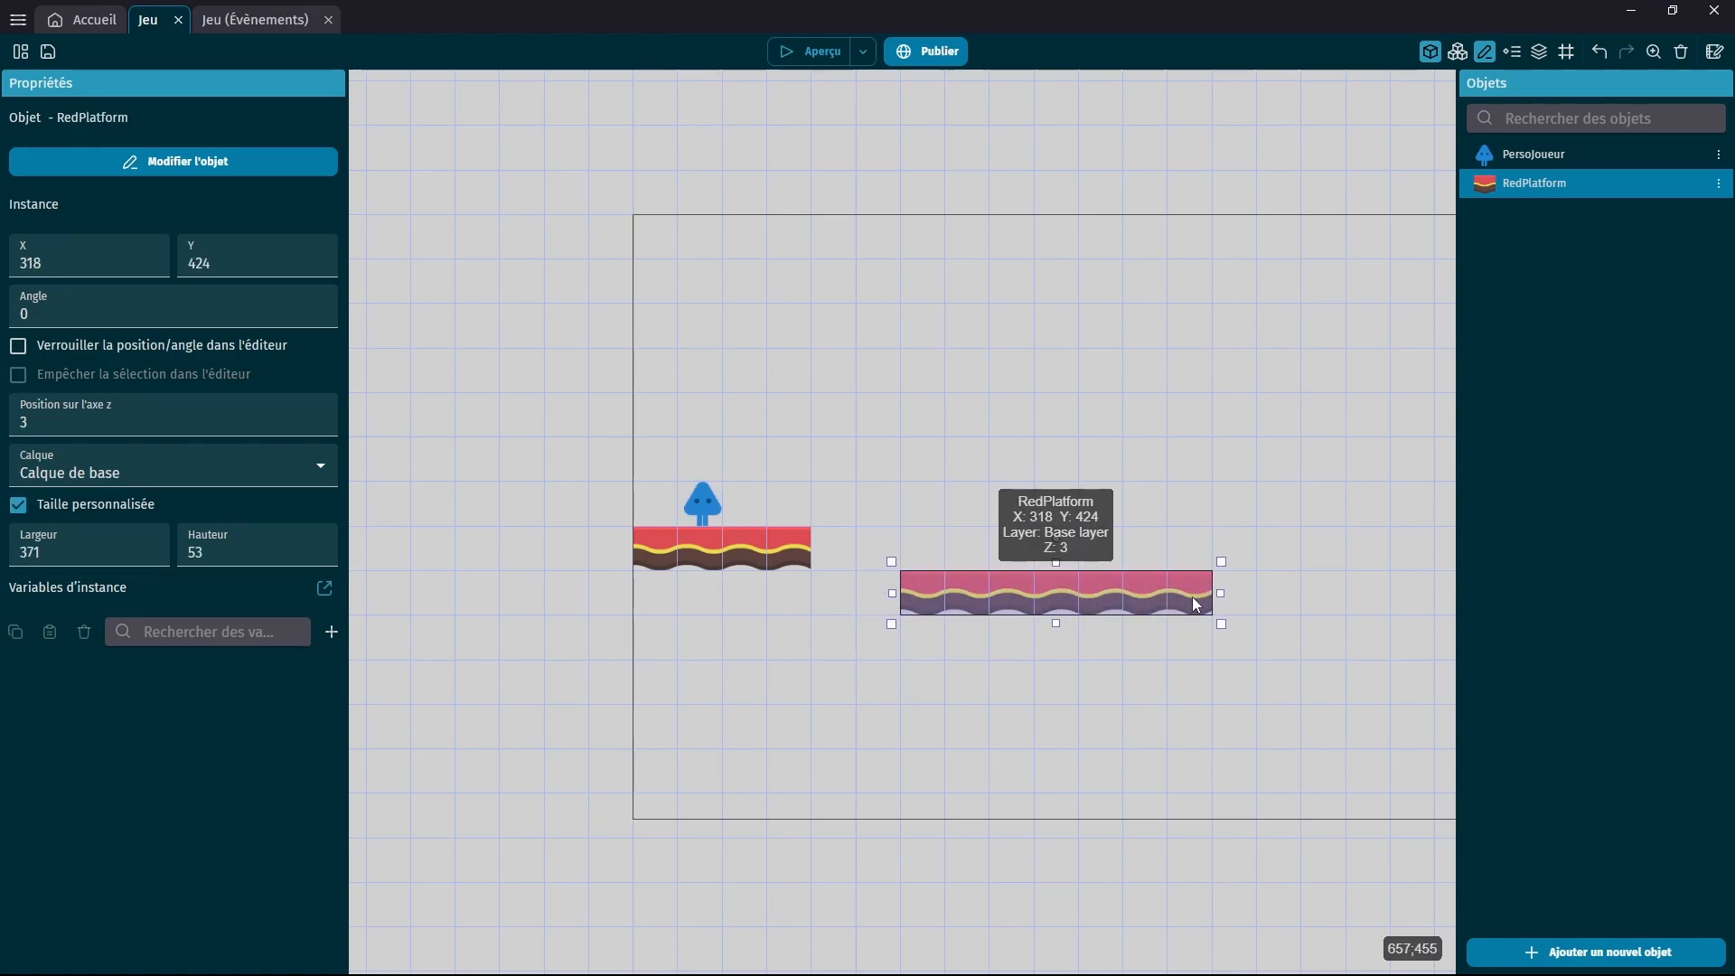
drag(1222, 594, 1050, 587)
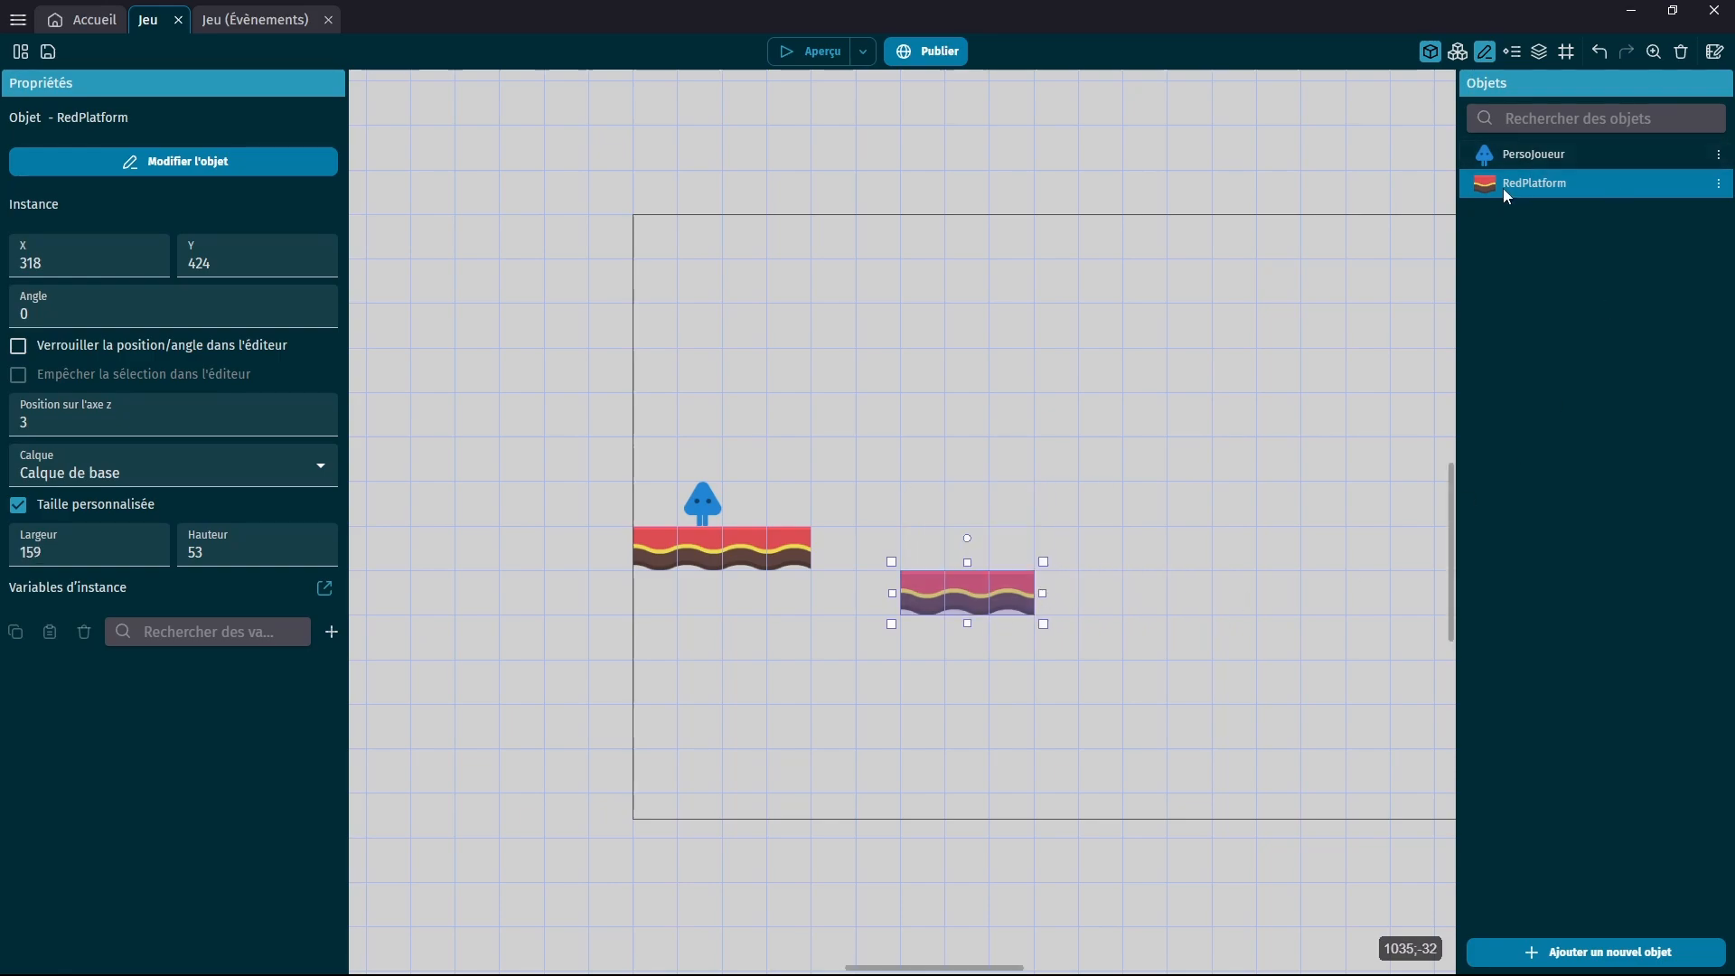
drag(1503, 188, 1203, 449)
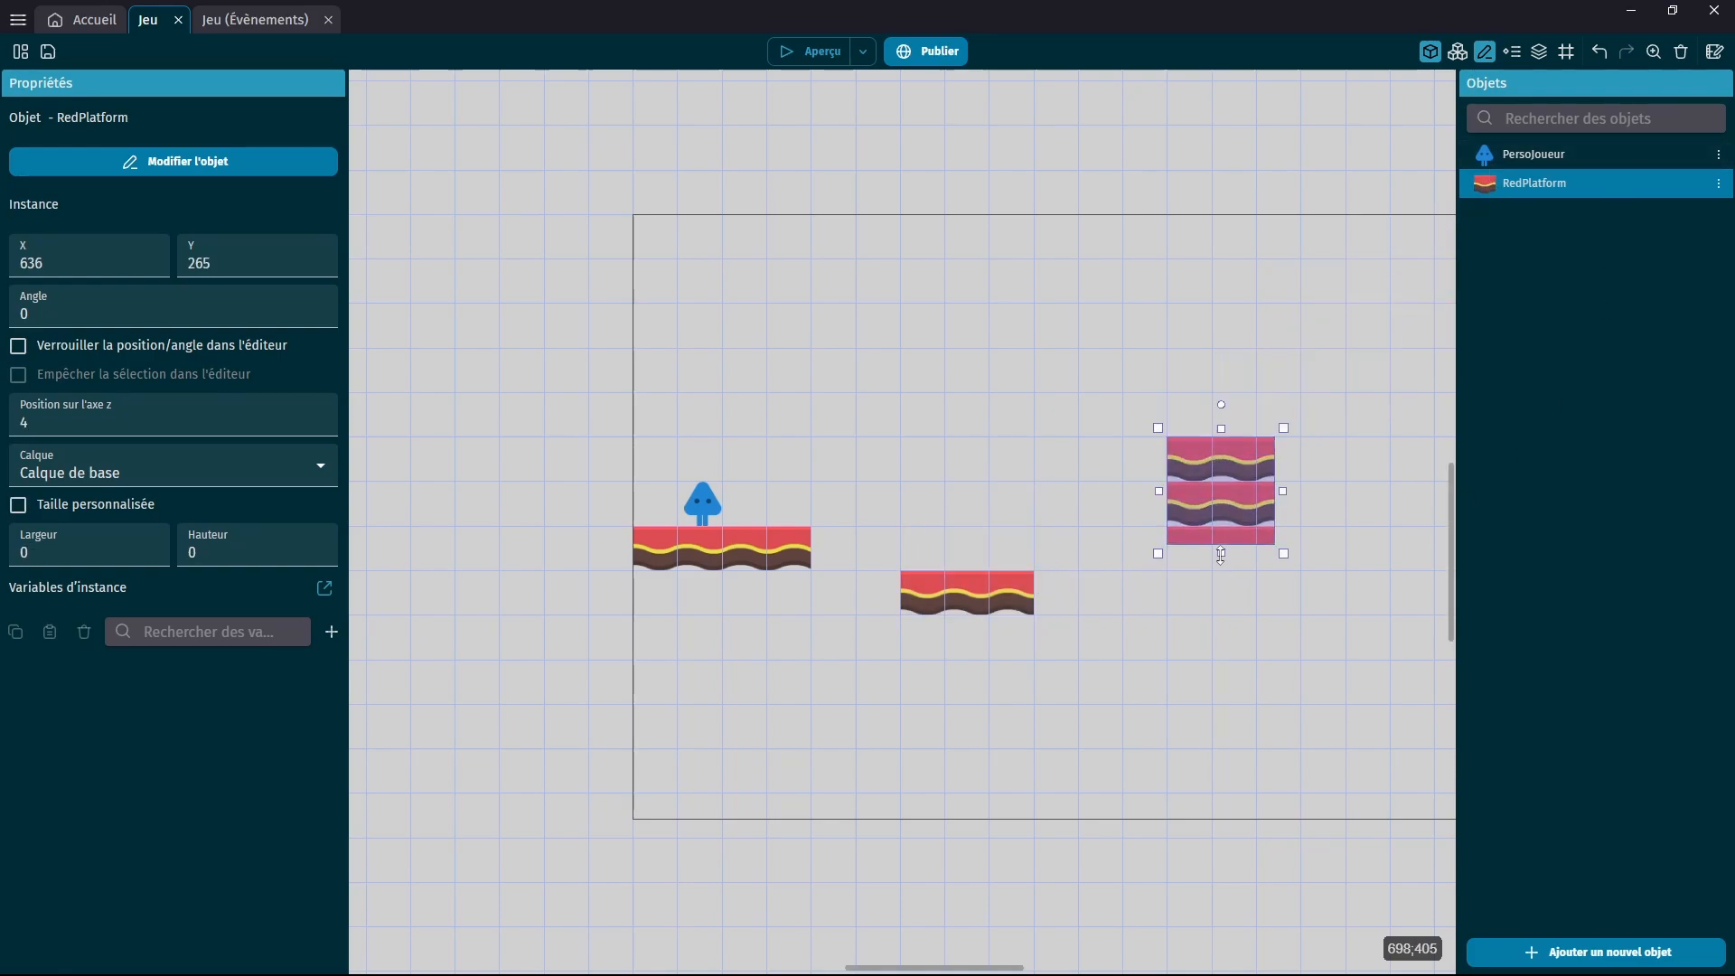
drag(1221, 554, 1349, 454)
Test in a preview whether the character can jump across to the high platform, and close the preview.
click(836, 51)
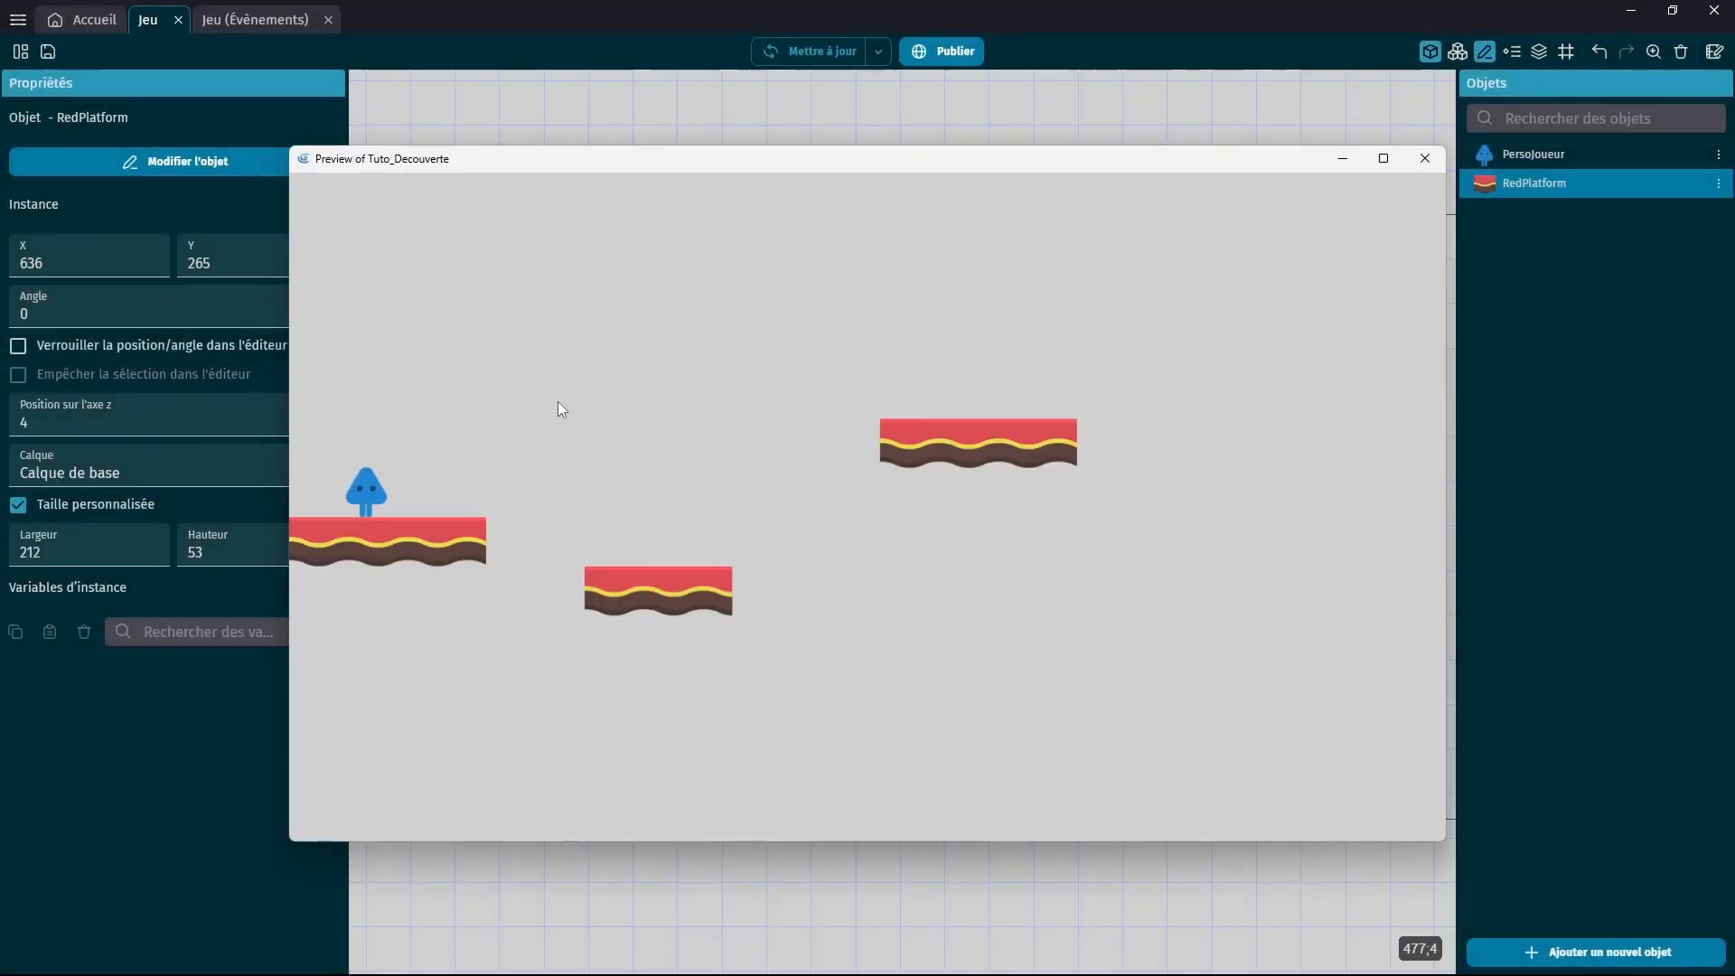
key(Right)
key(space)
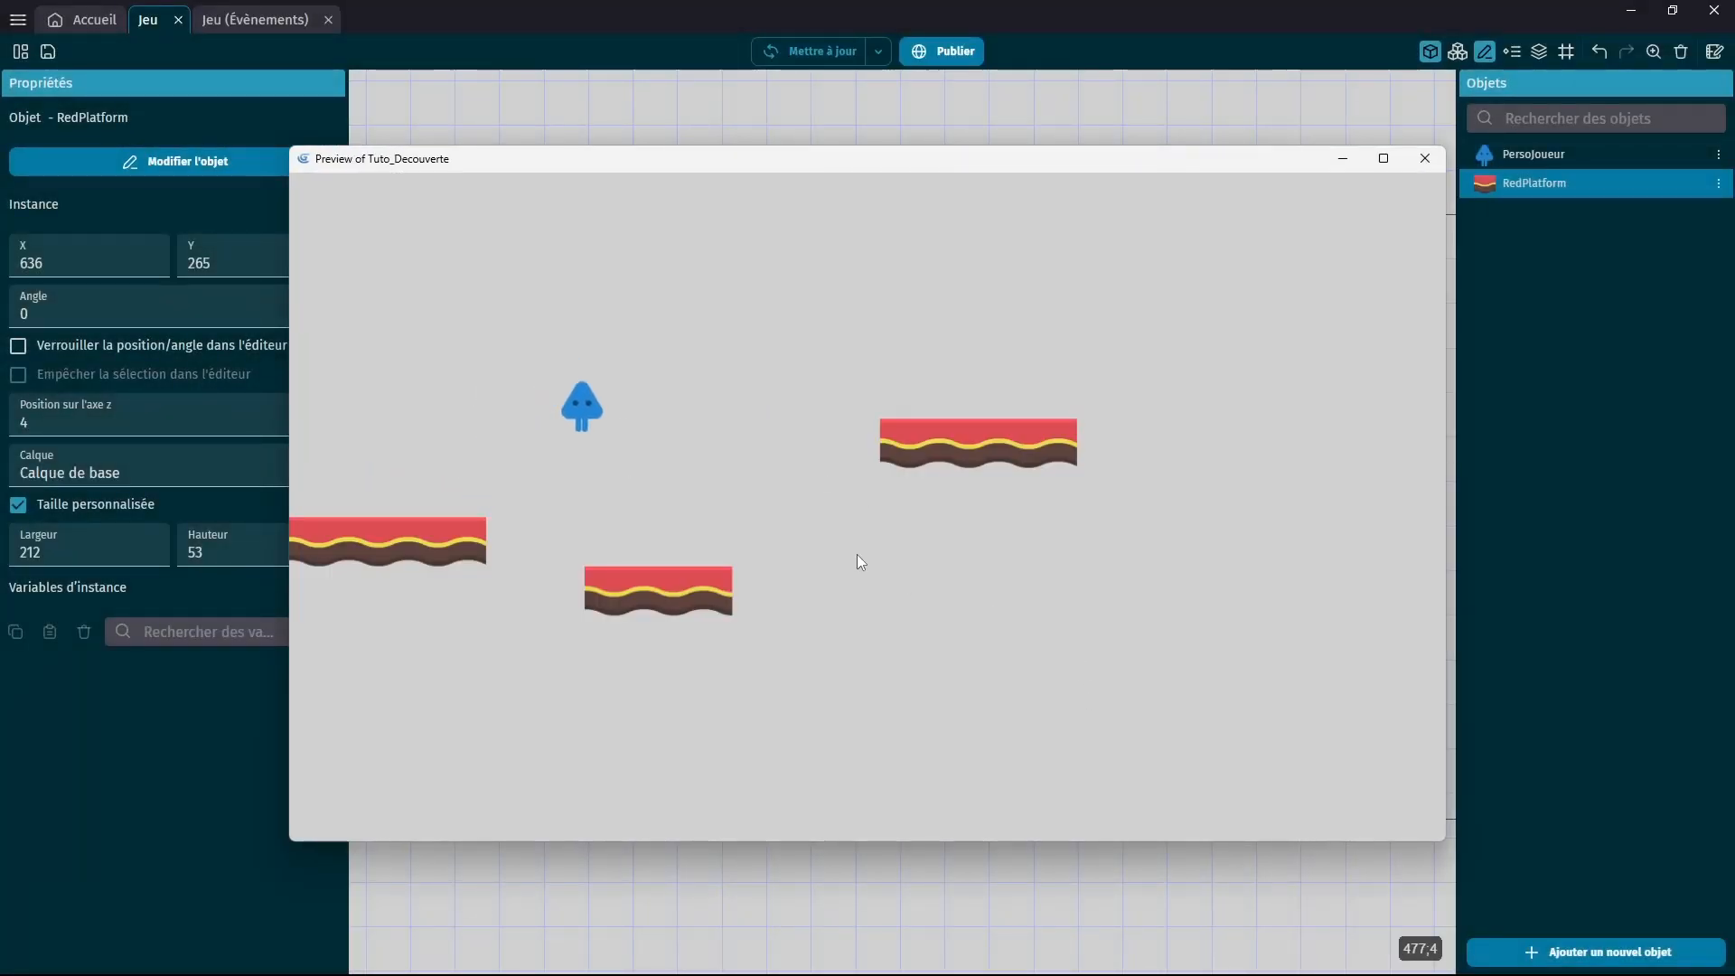
key(Right)
key(space)
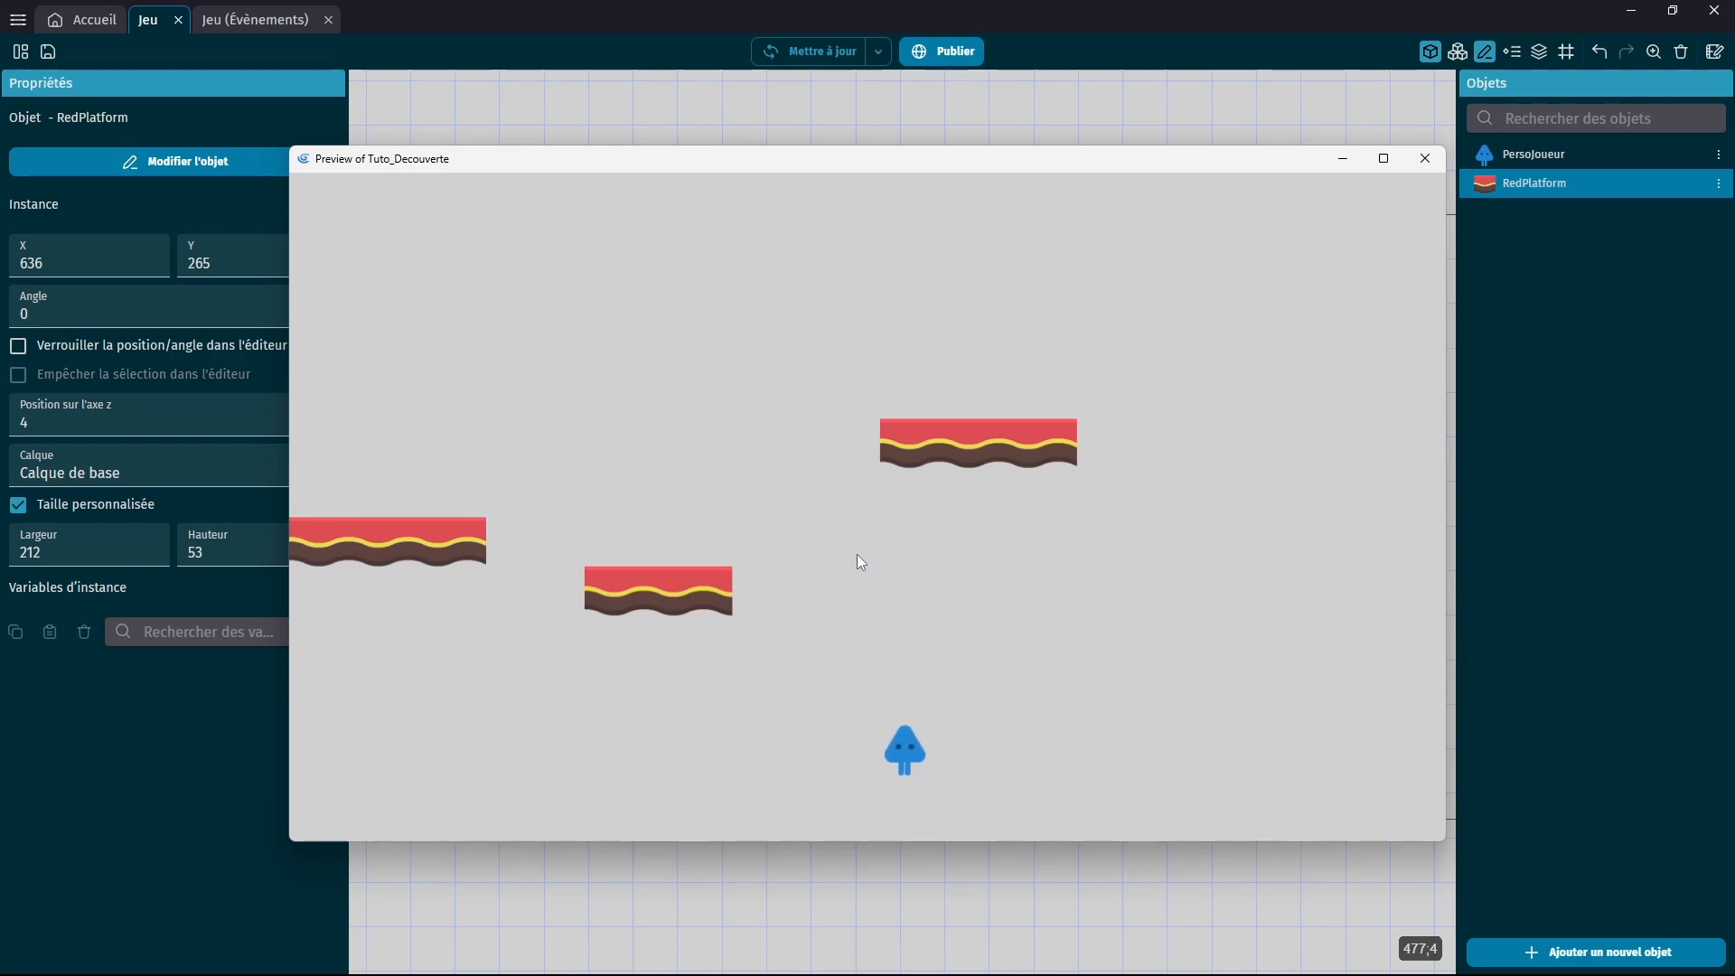
click(1425, 159)
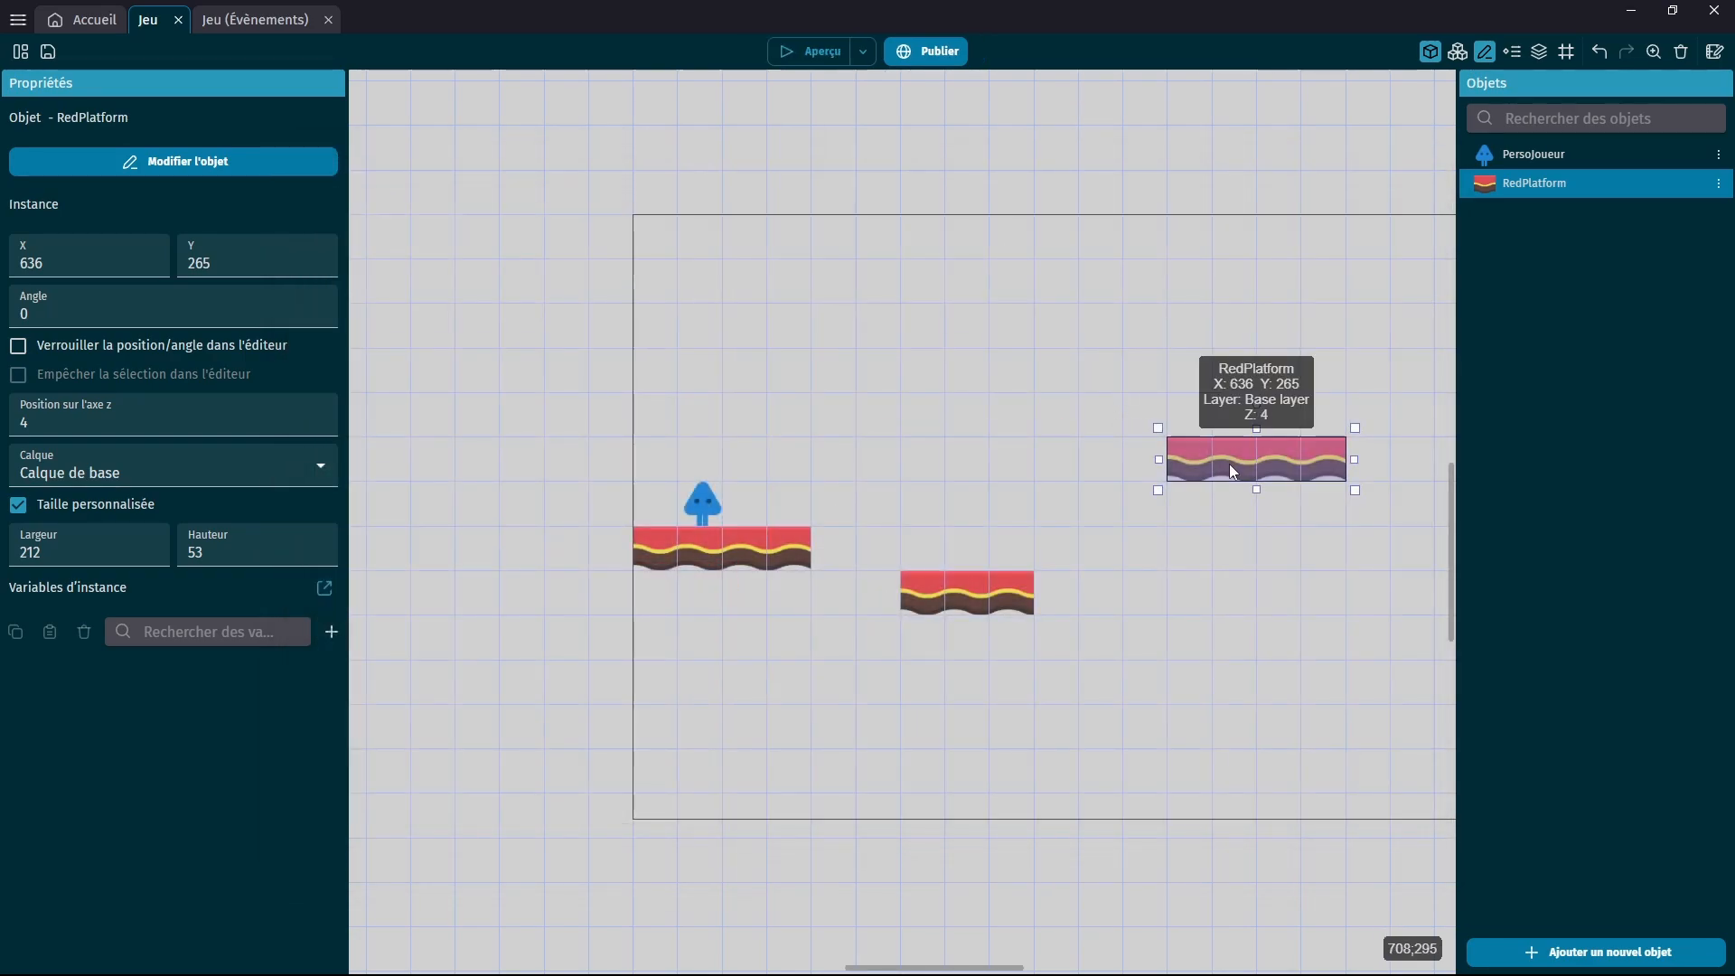
Lower the farthest RedPlatform to Y 371 and test jumping across the platforms and back in a preview.
drag(1230, 464, 1222, 538)
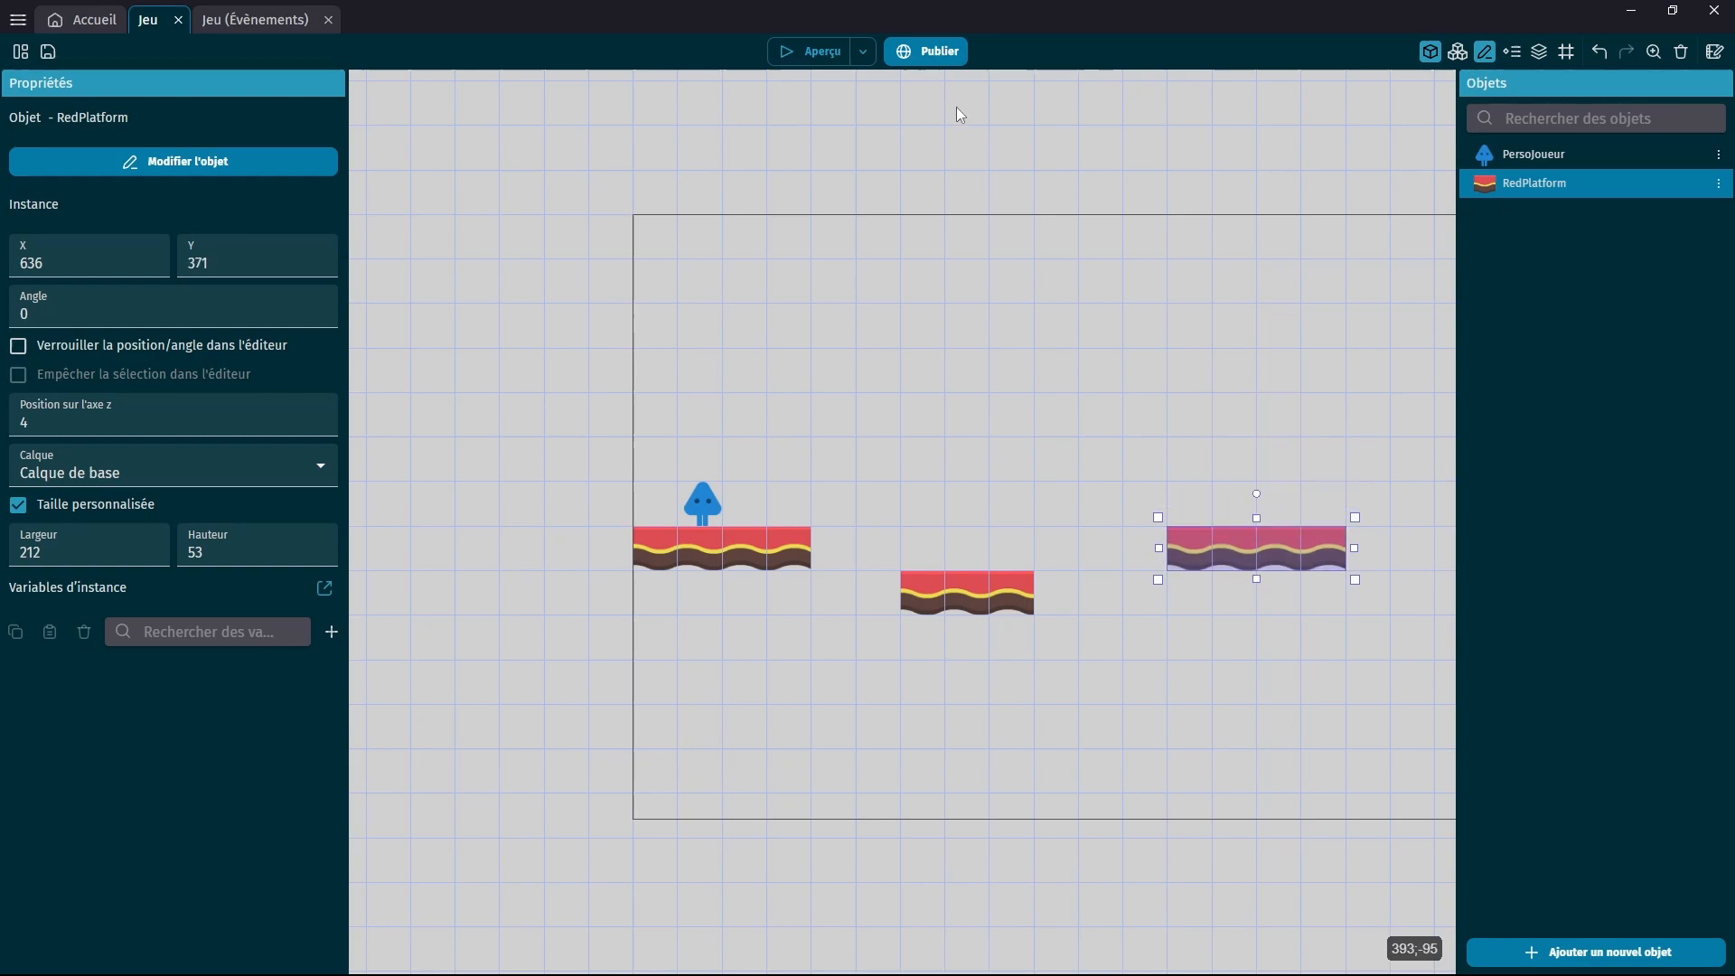
click(840, 54)
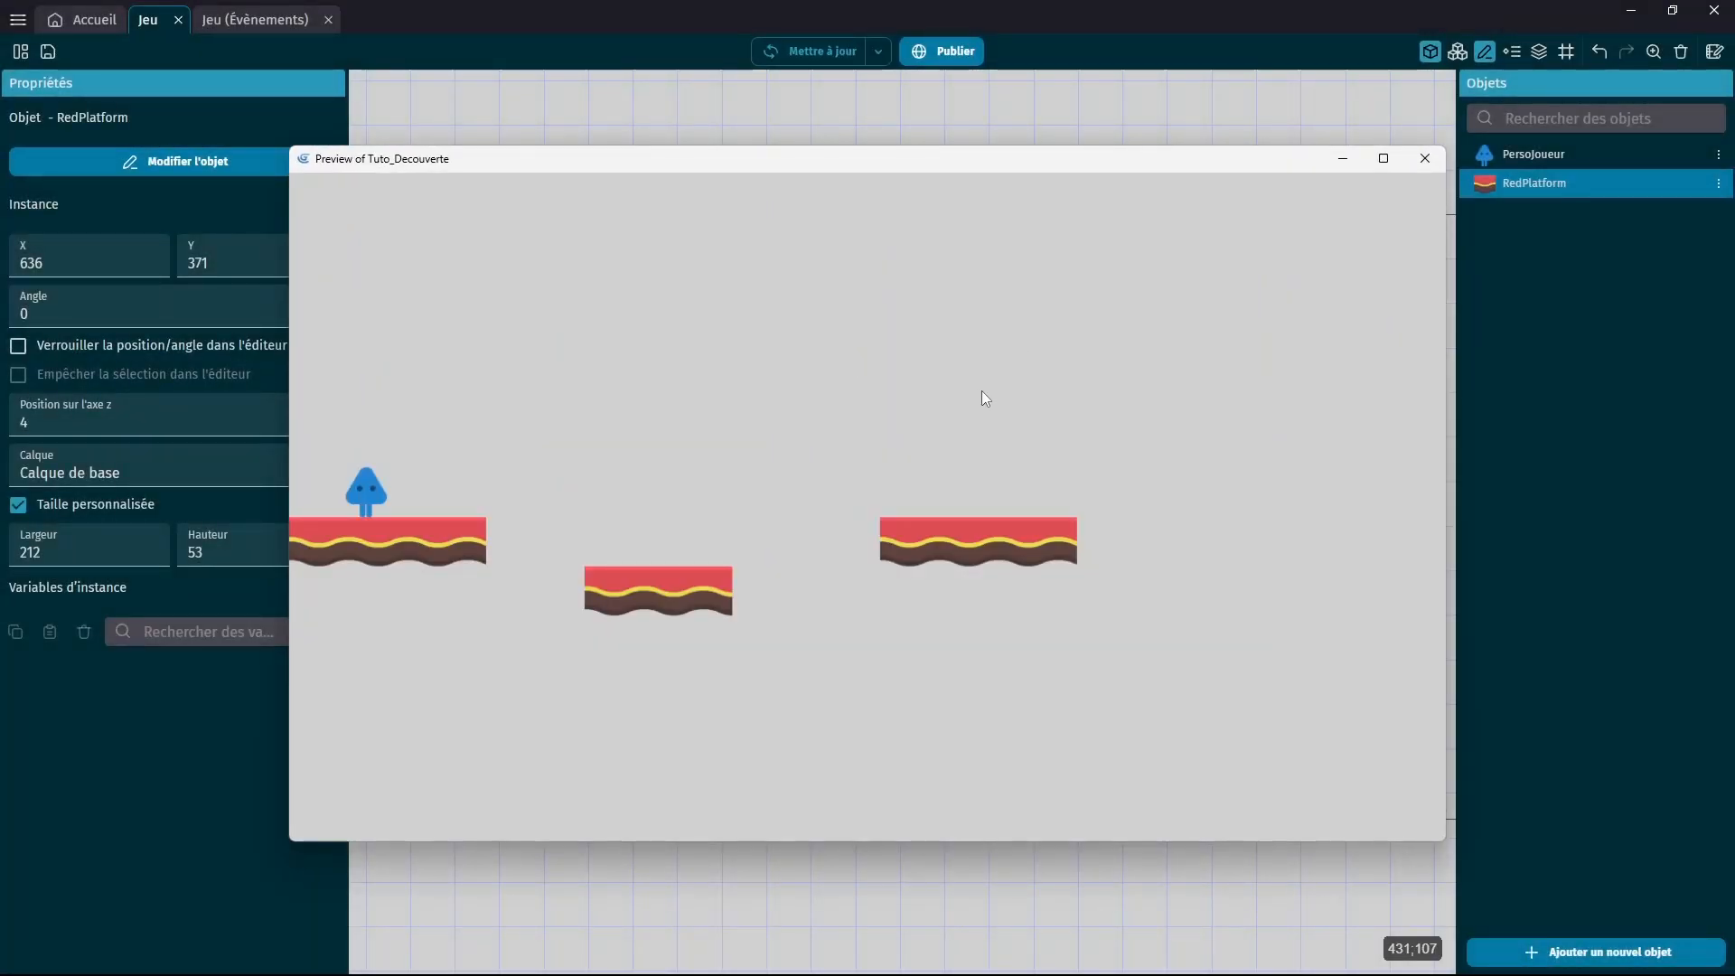
key(Right)
key(space)
key(space)
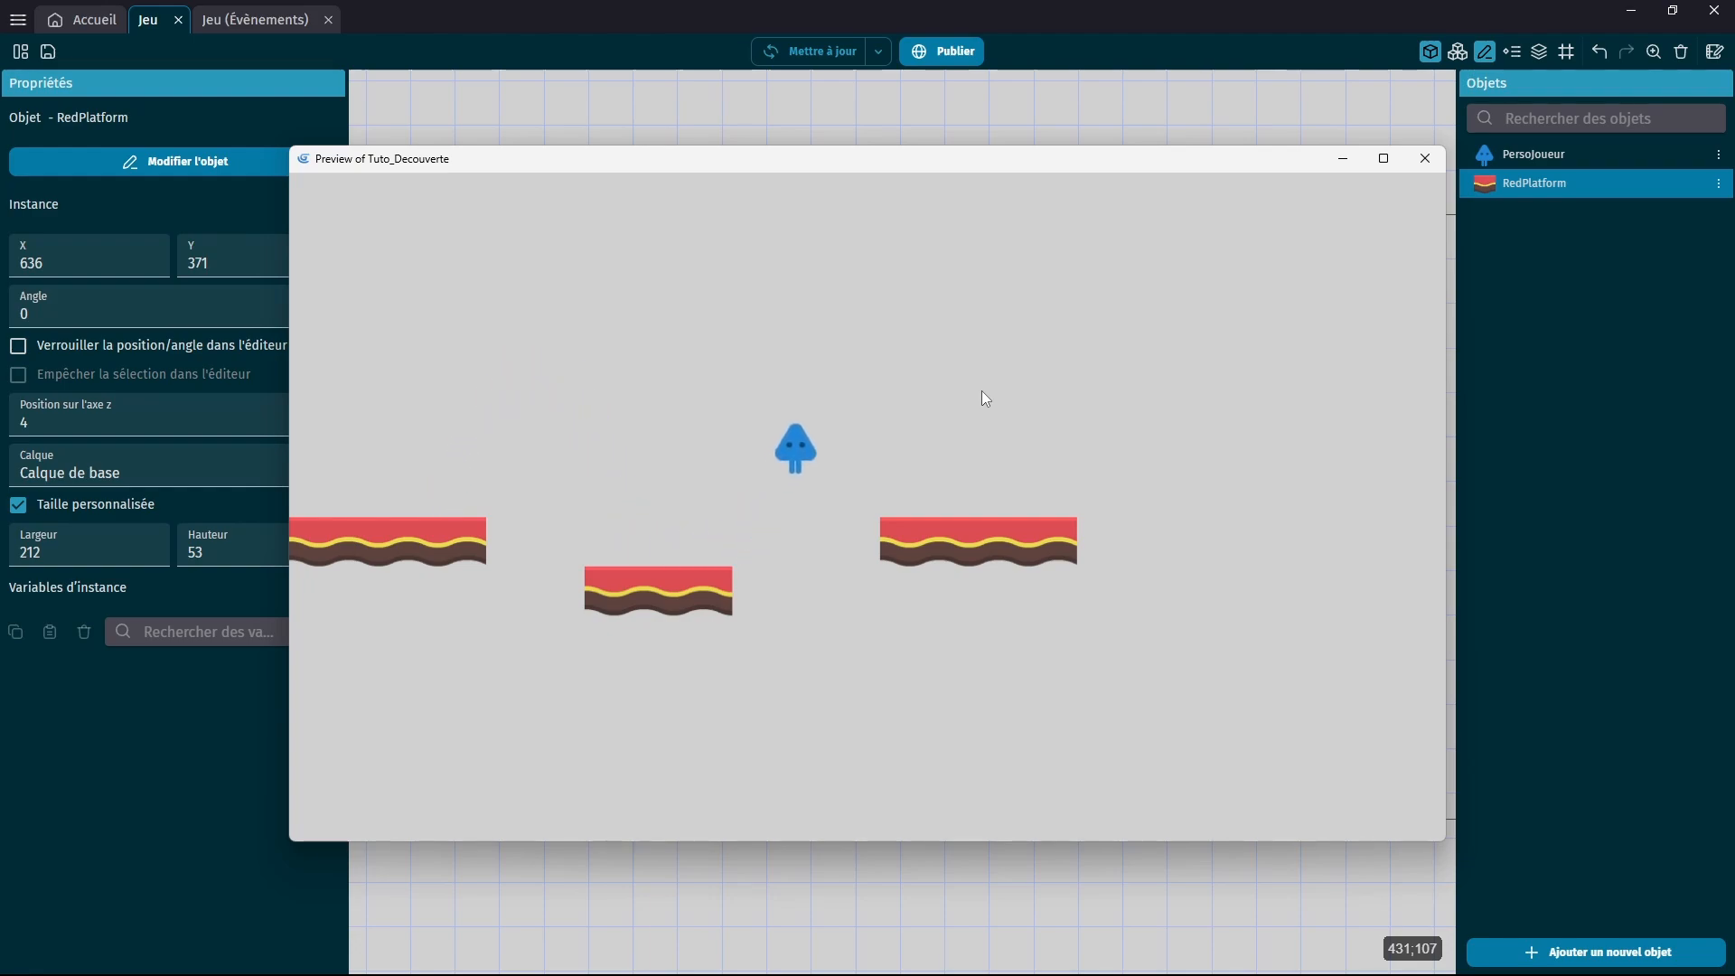
key(Right)
key(space)
key(Left)
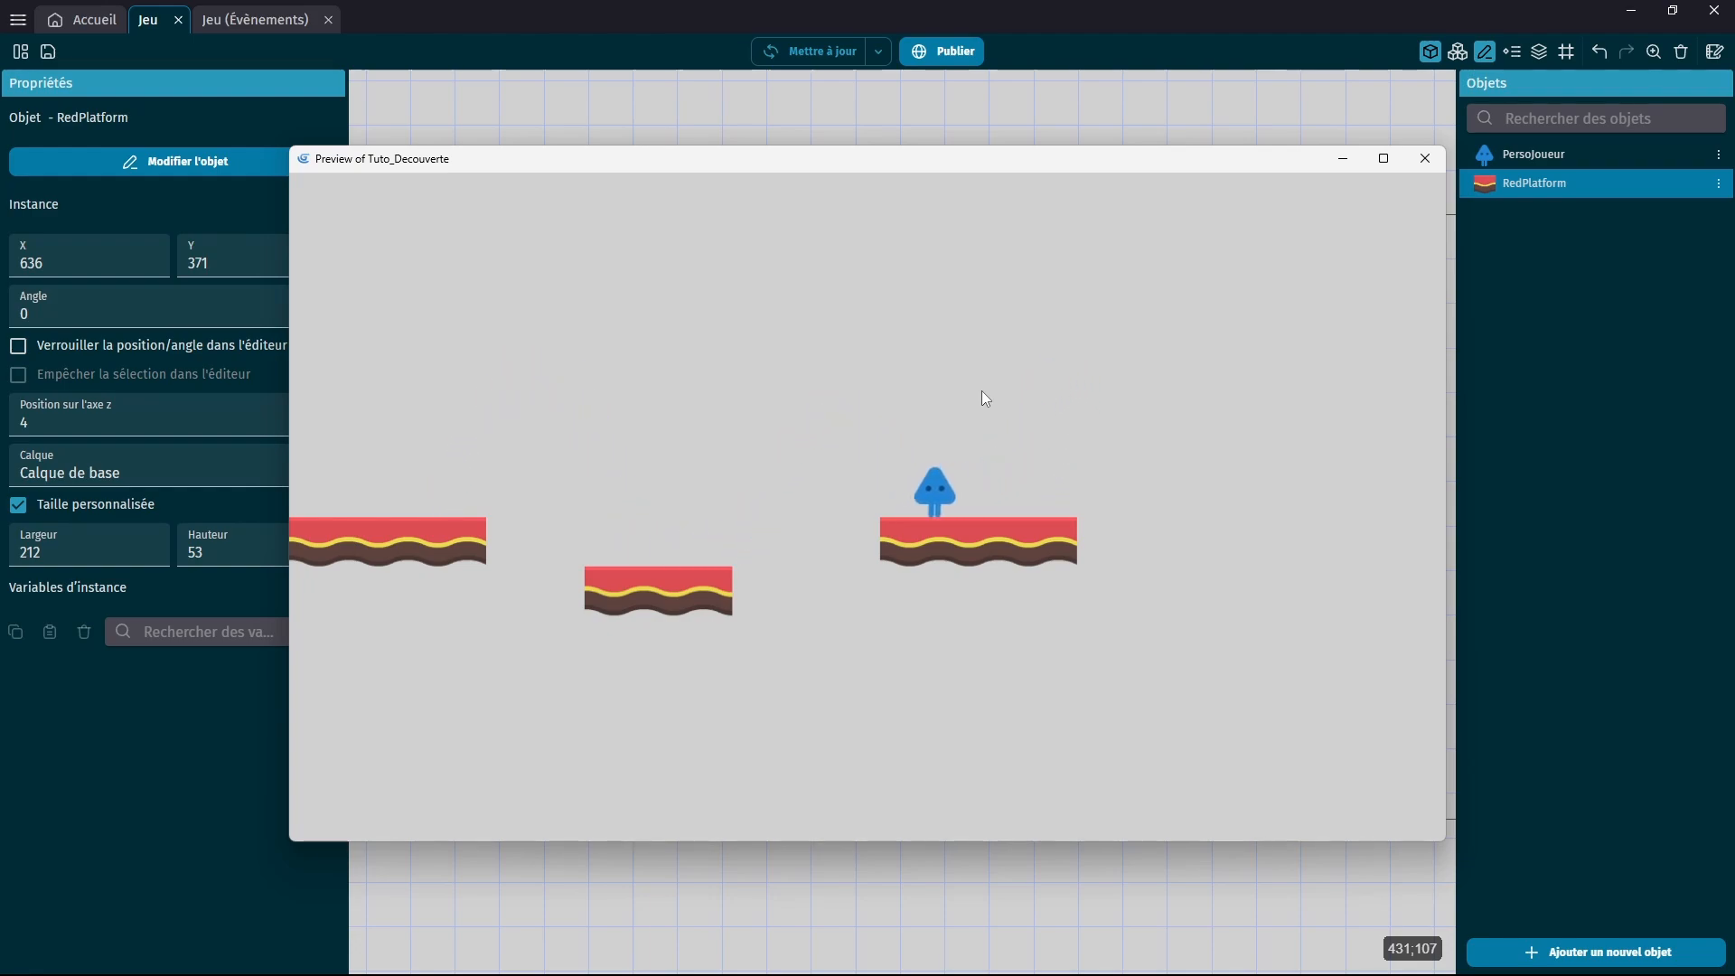
key(space)
key(space)
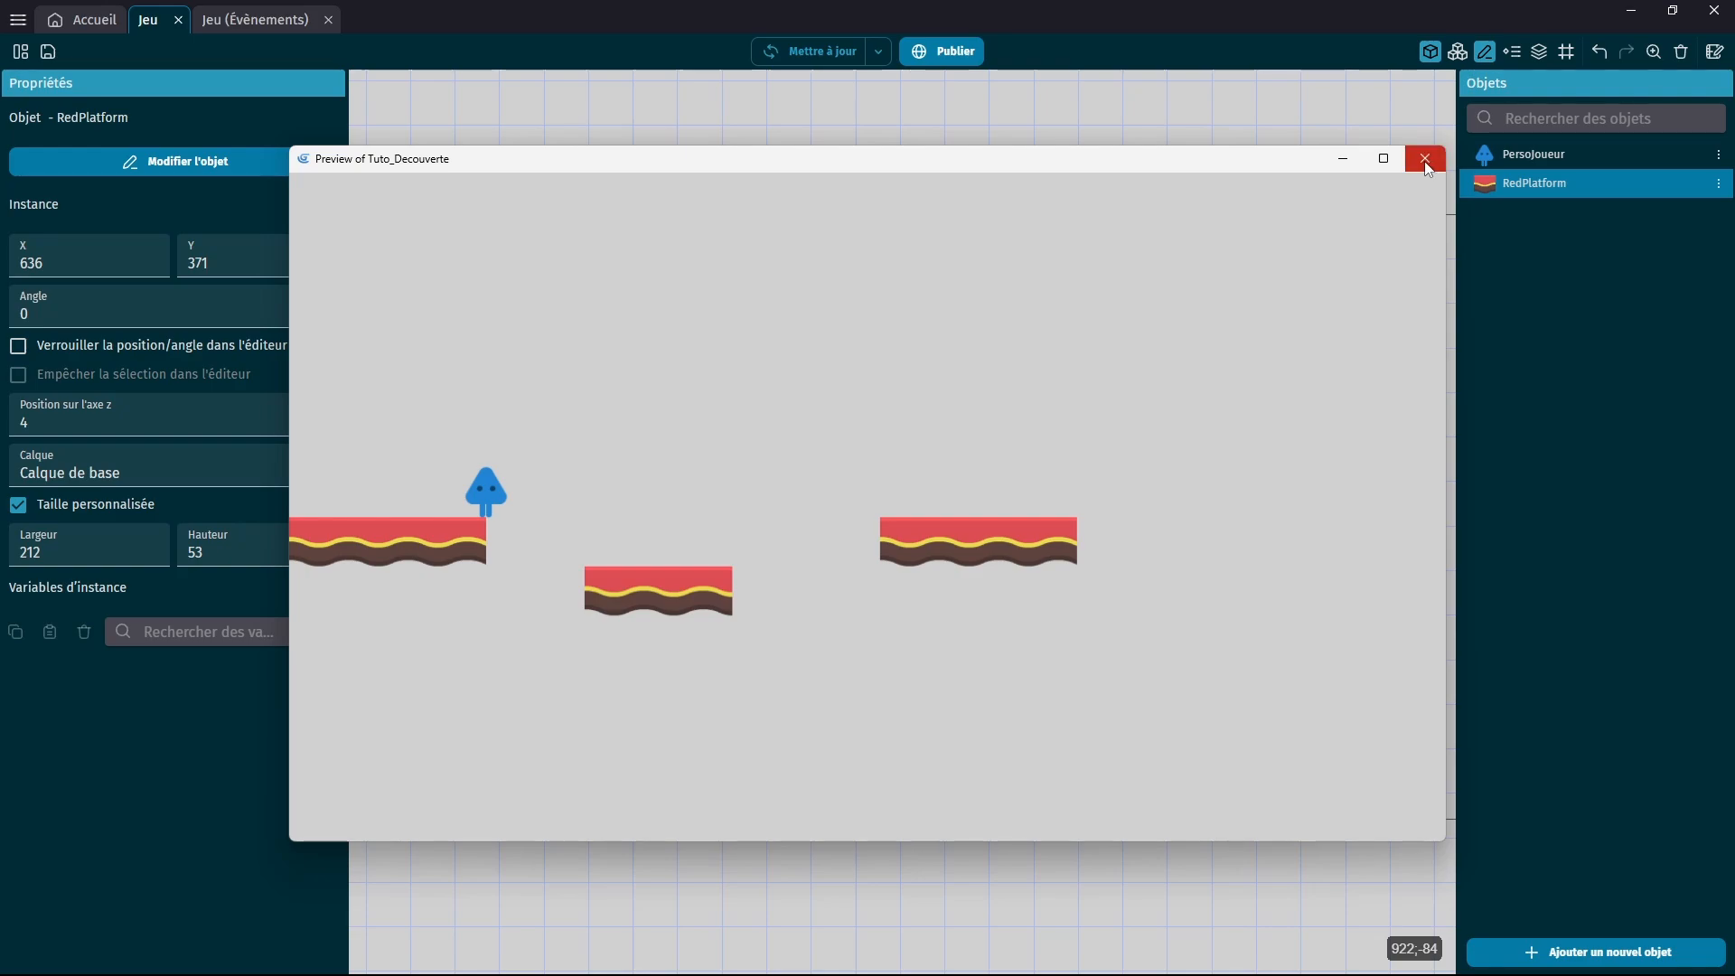
click(1425, 160)
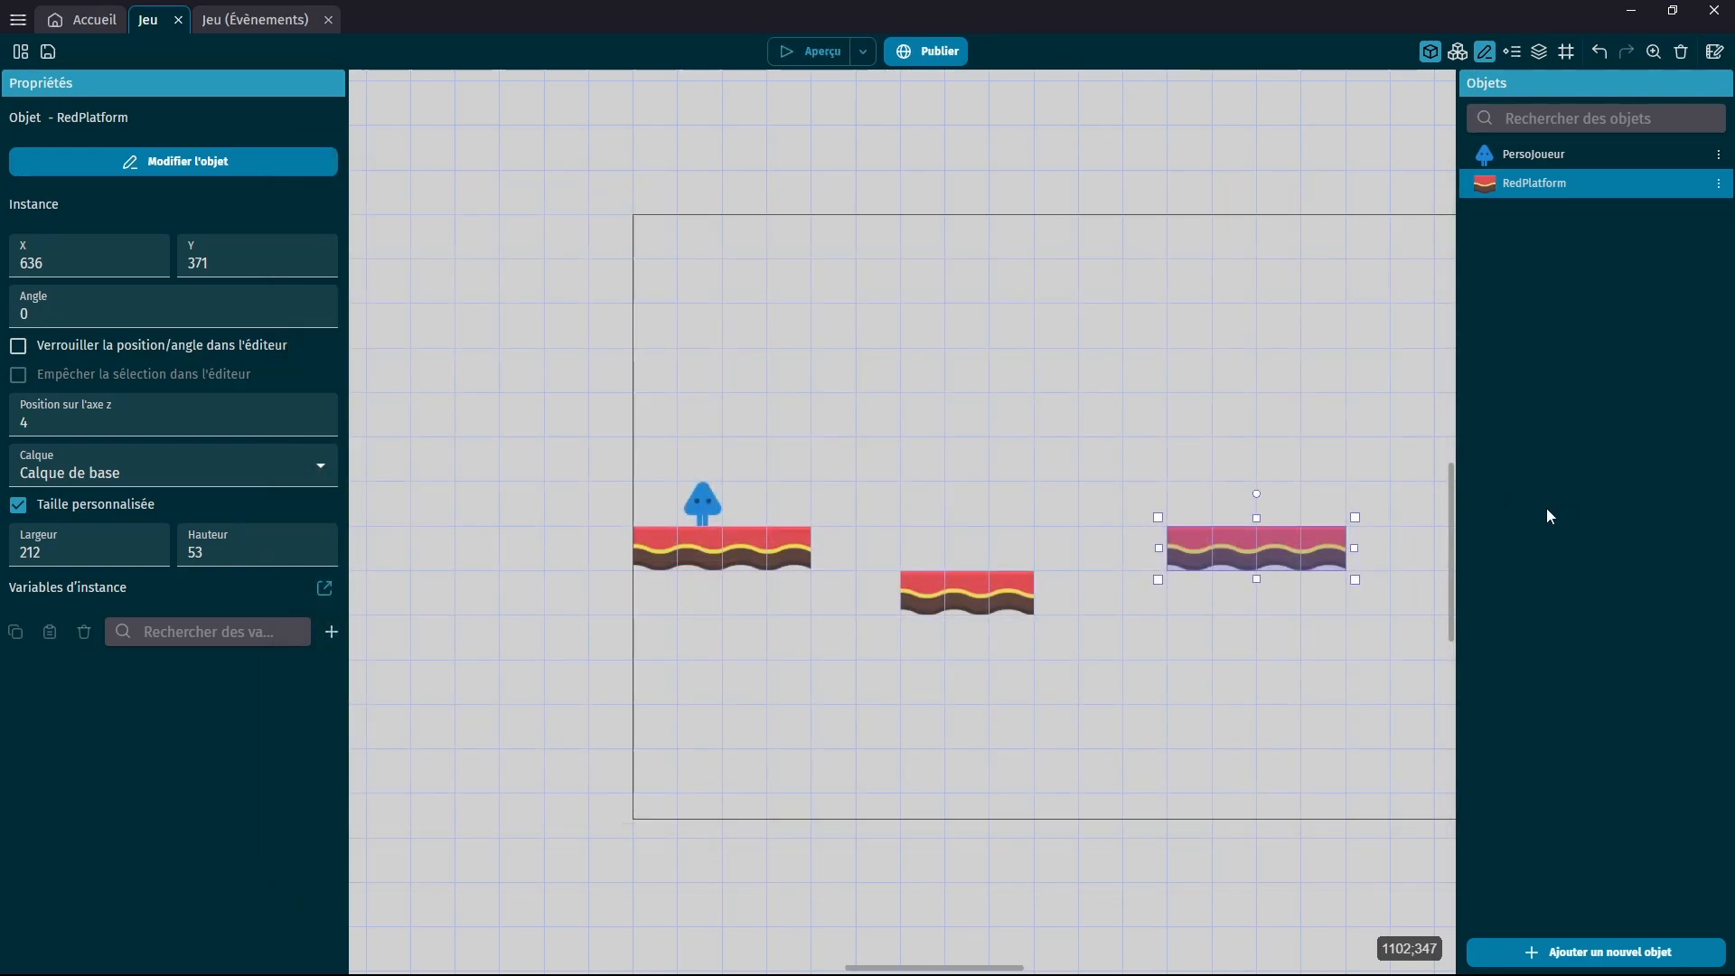
Test in a preview what happens when the character falls off the platforms, and save the project.
key(ctrl+s)
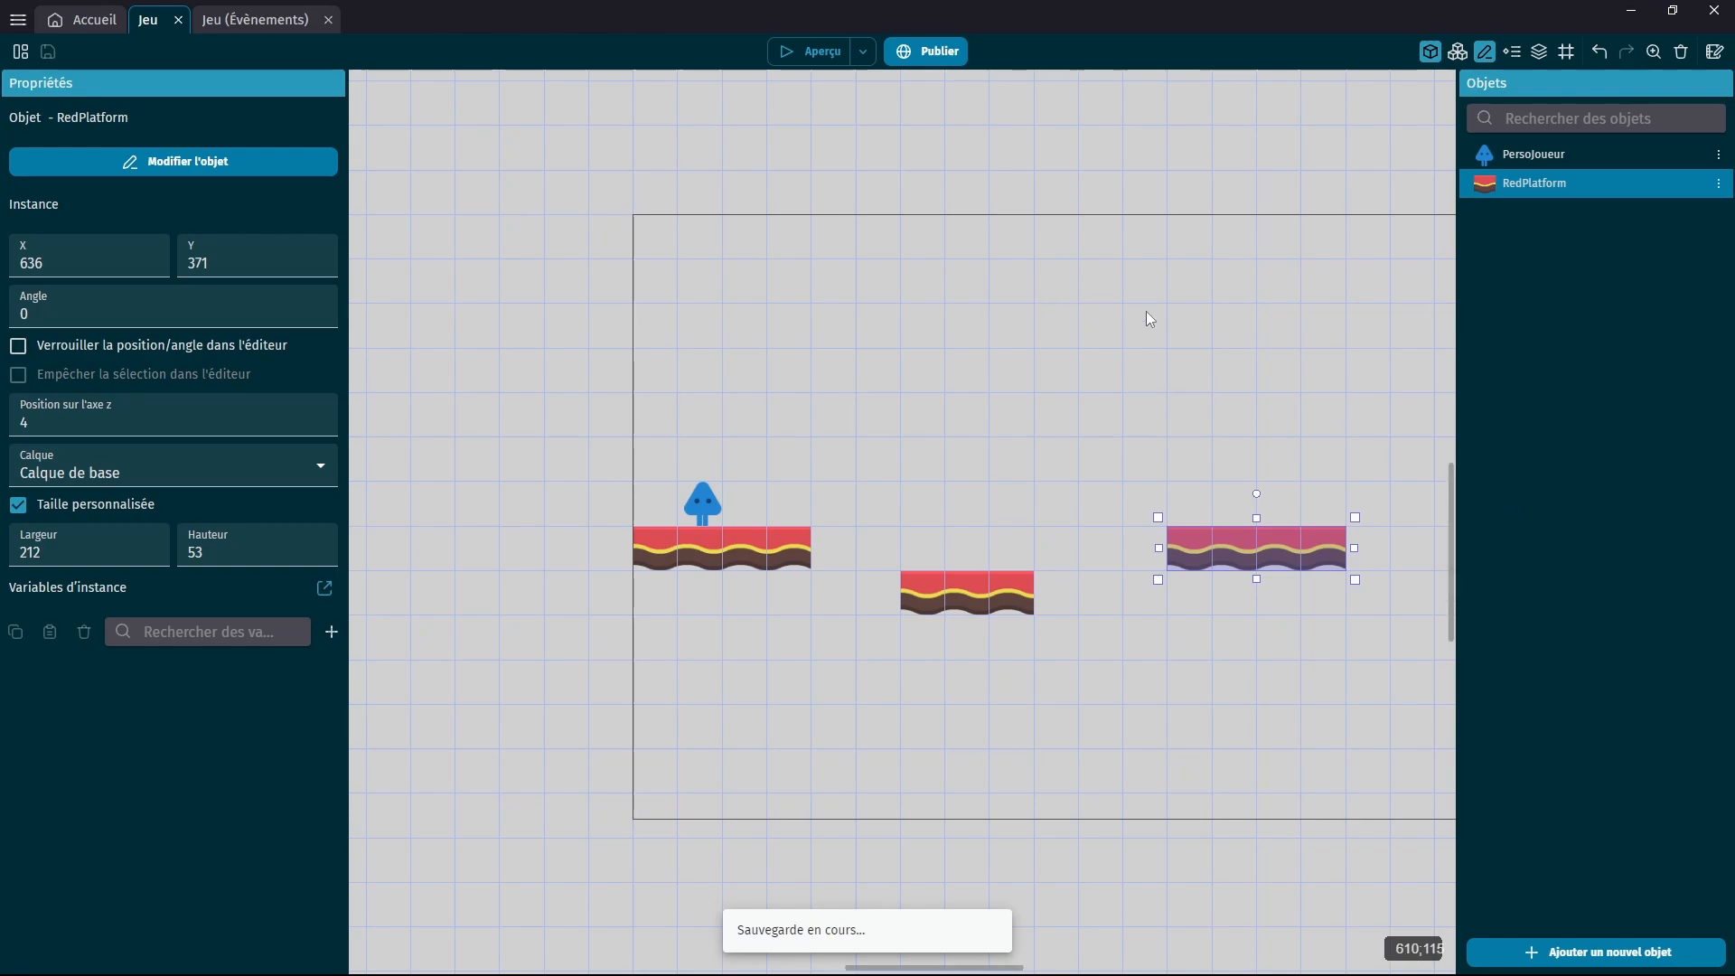
middle_drag(1325, 447, 1065, 388)
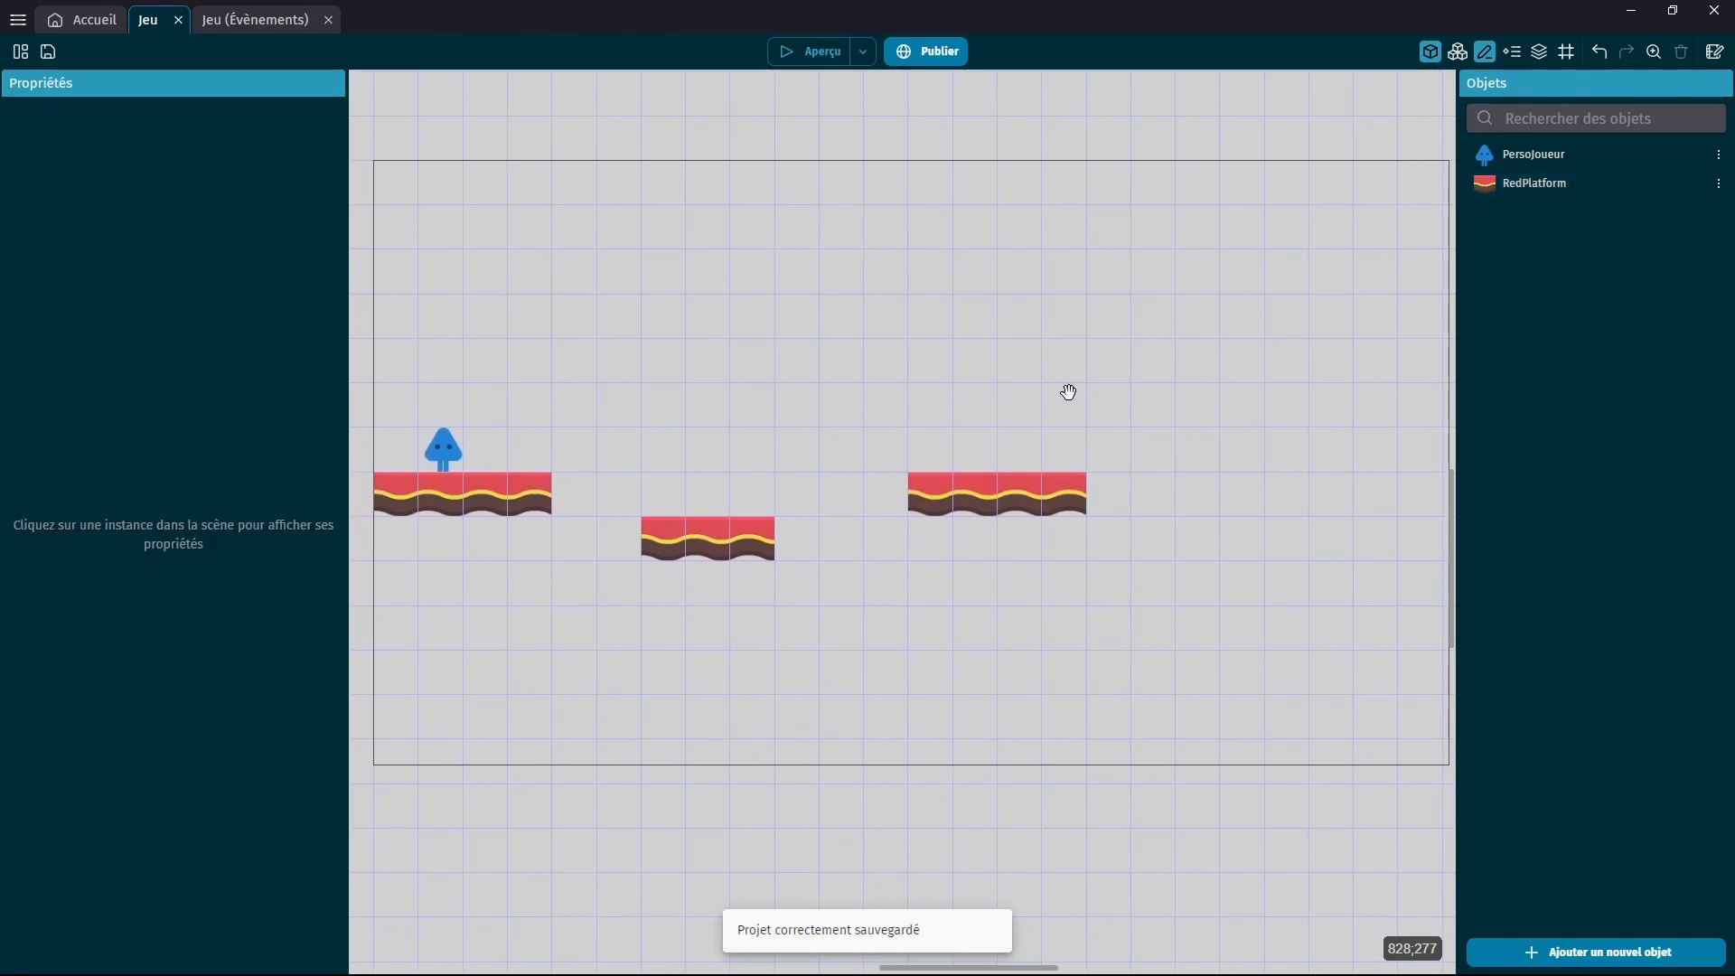
scroll(1070, 404, down, 1)
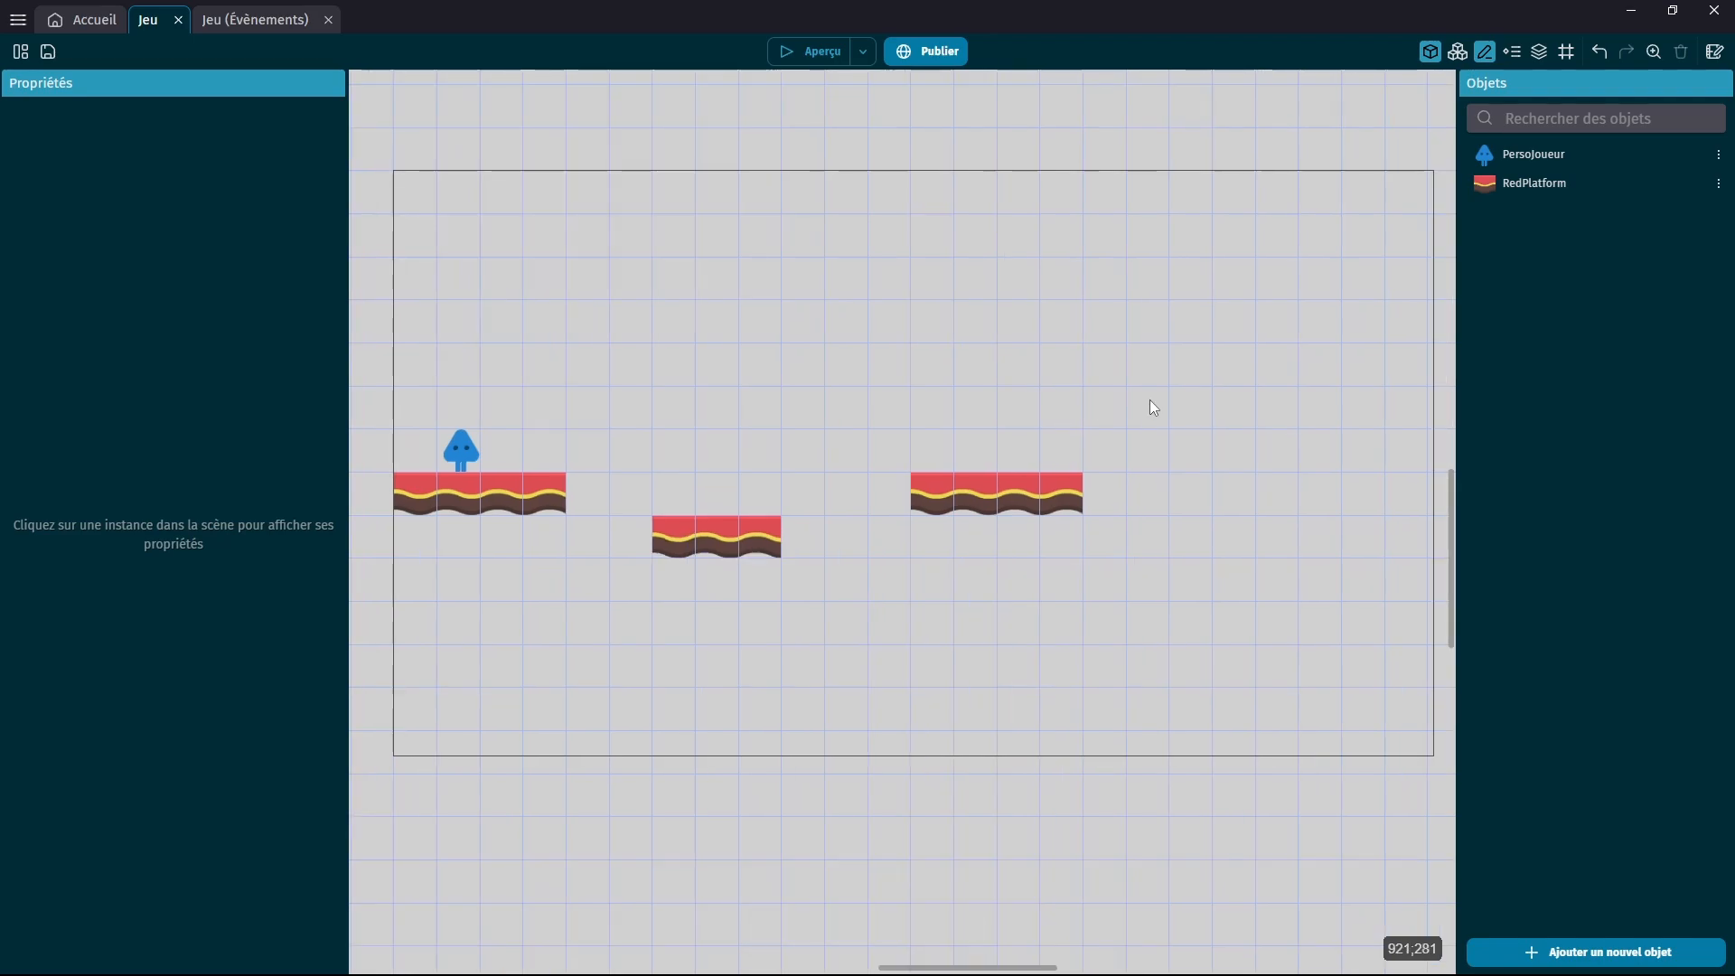
click(788, 54)
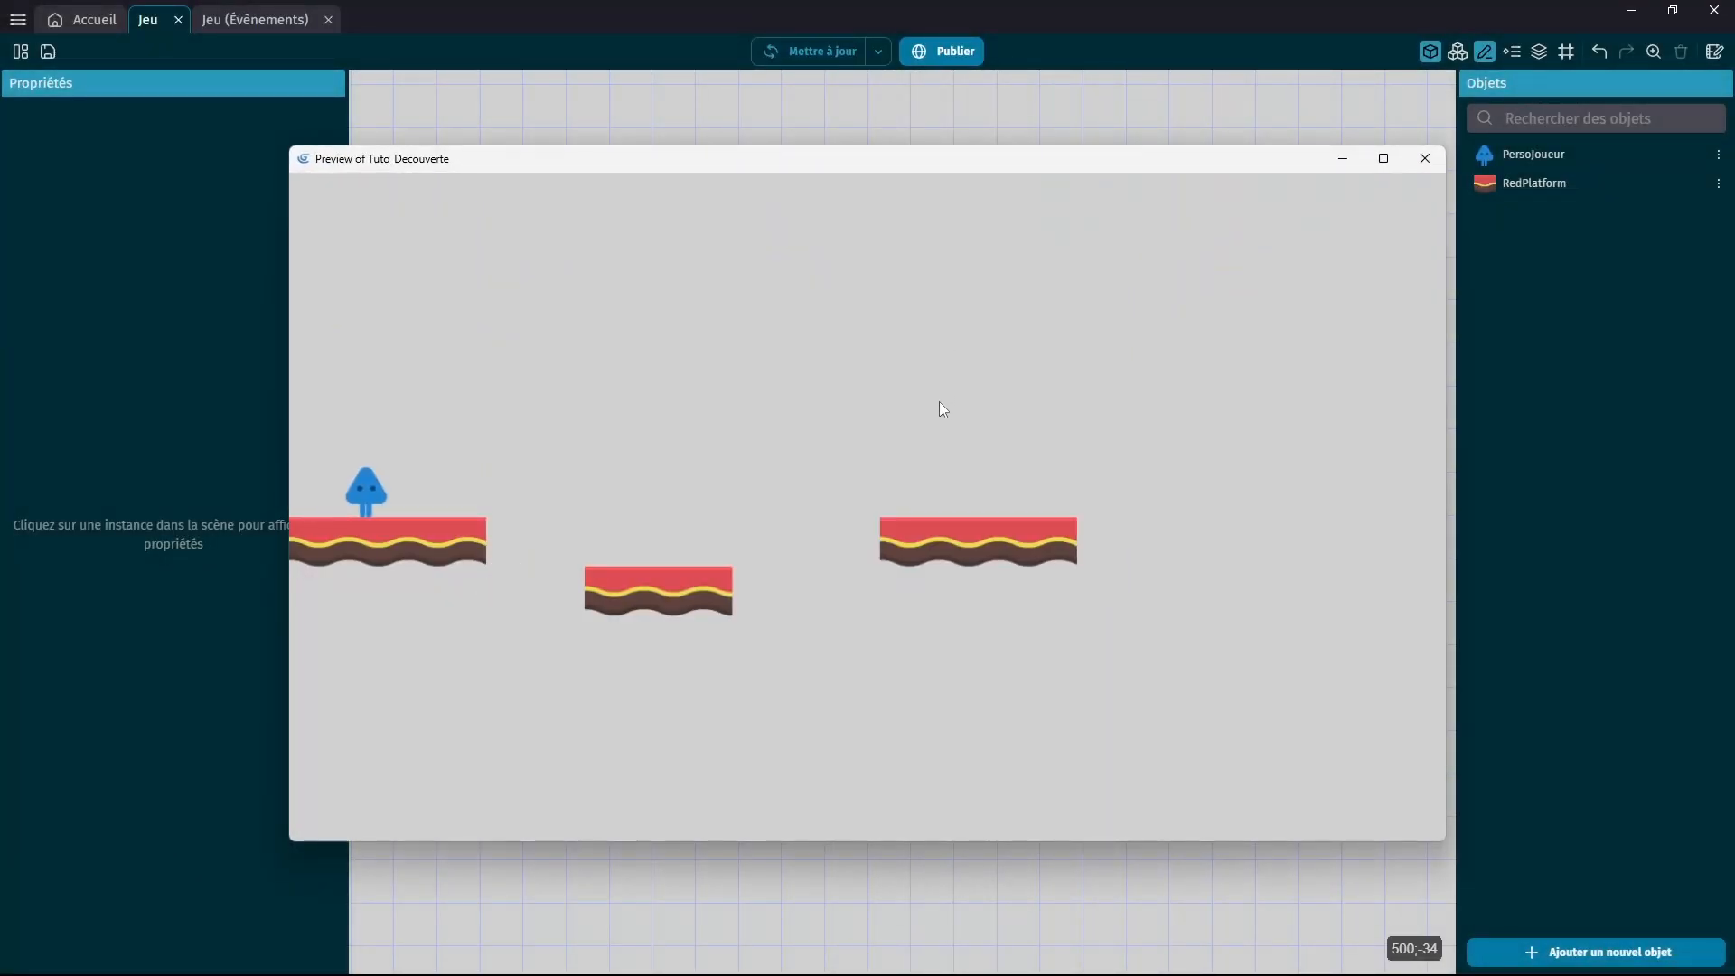
key(Right)
key(space)
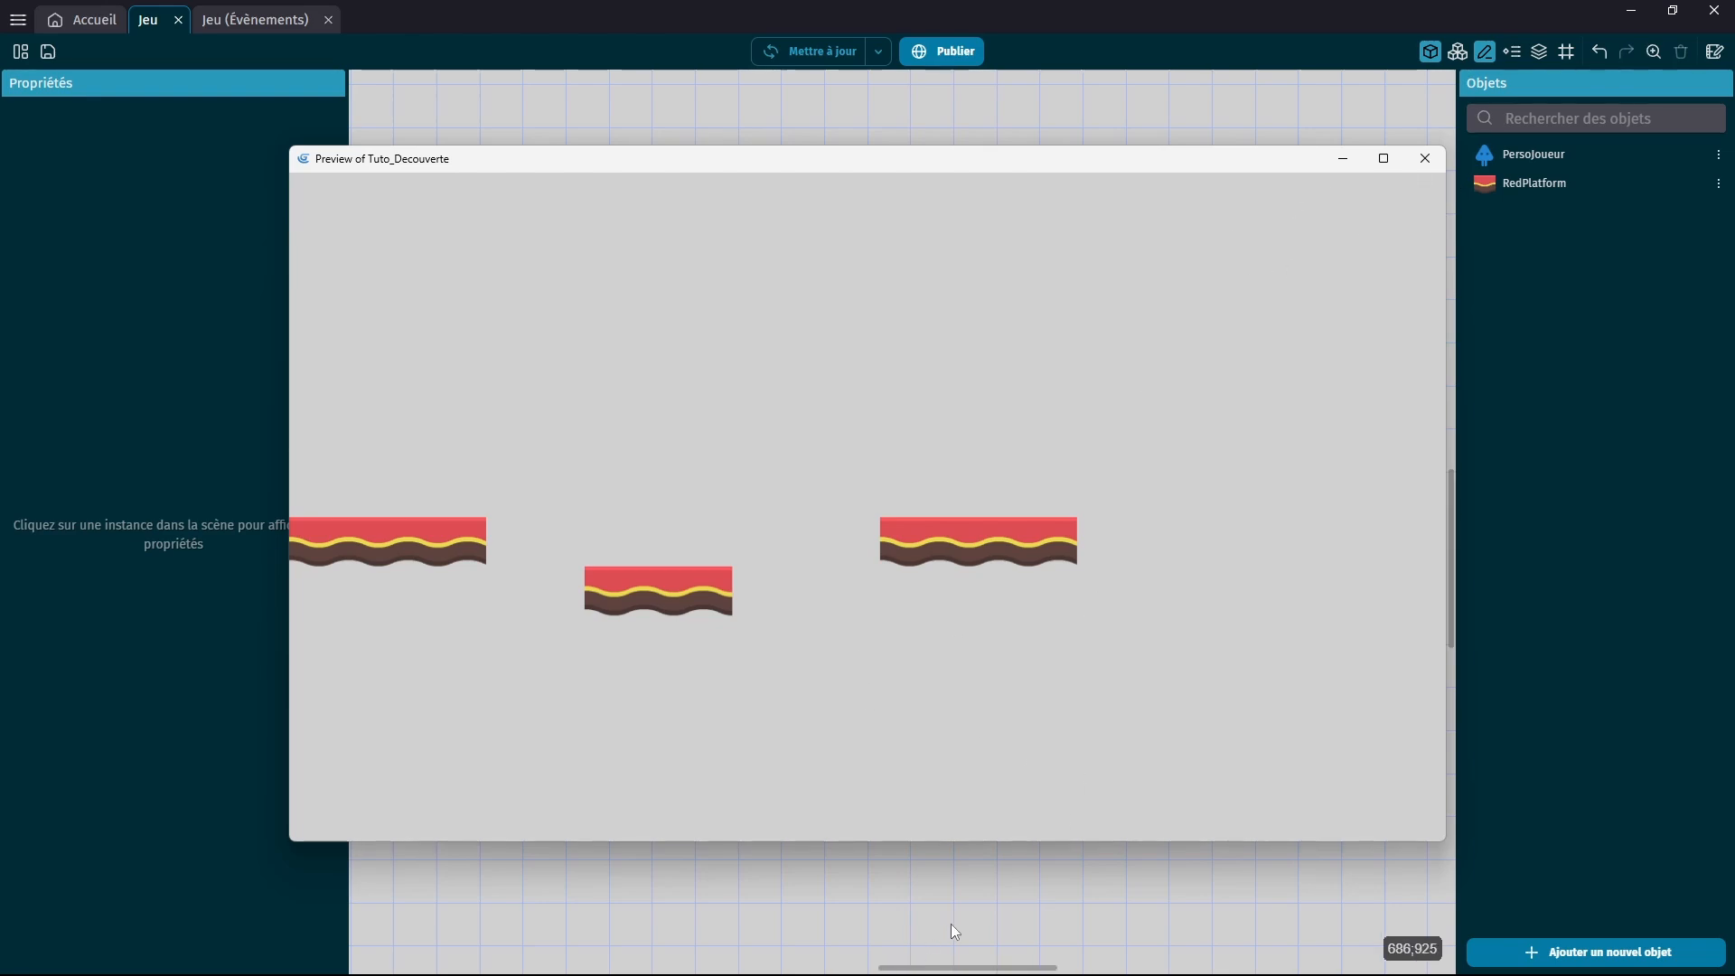
click(1425, 161)
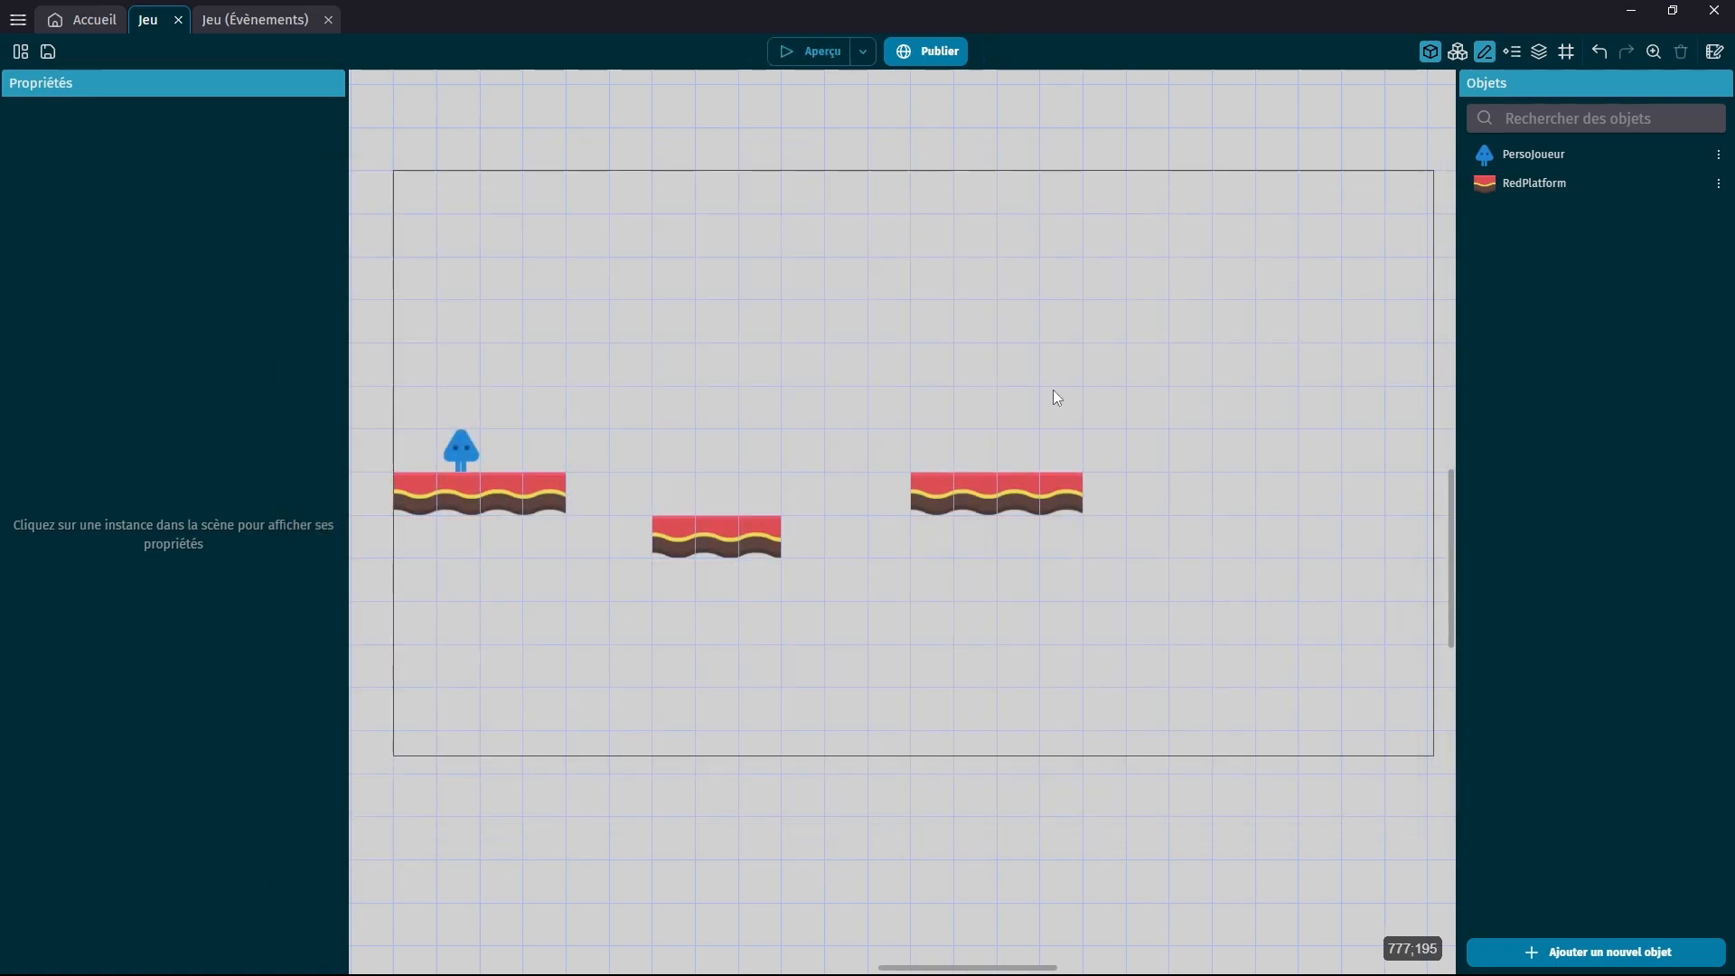
key(ctrl+s)
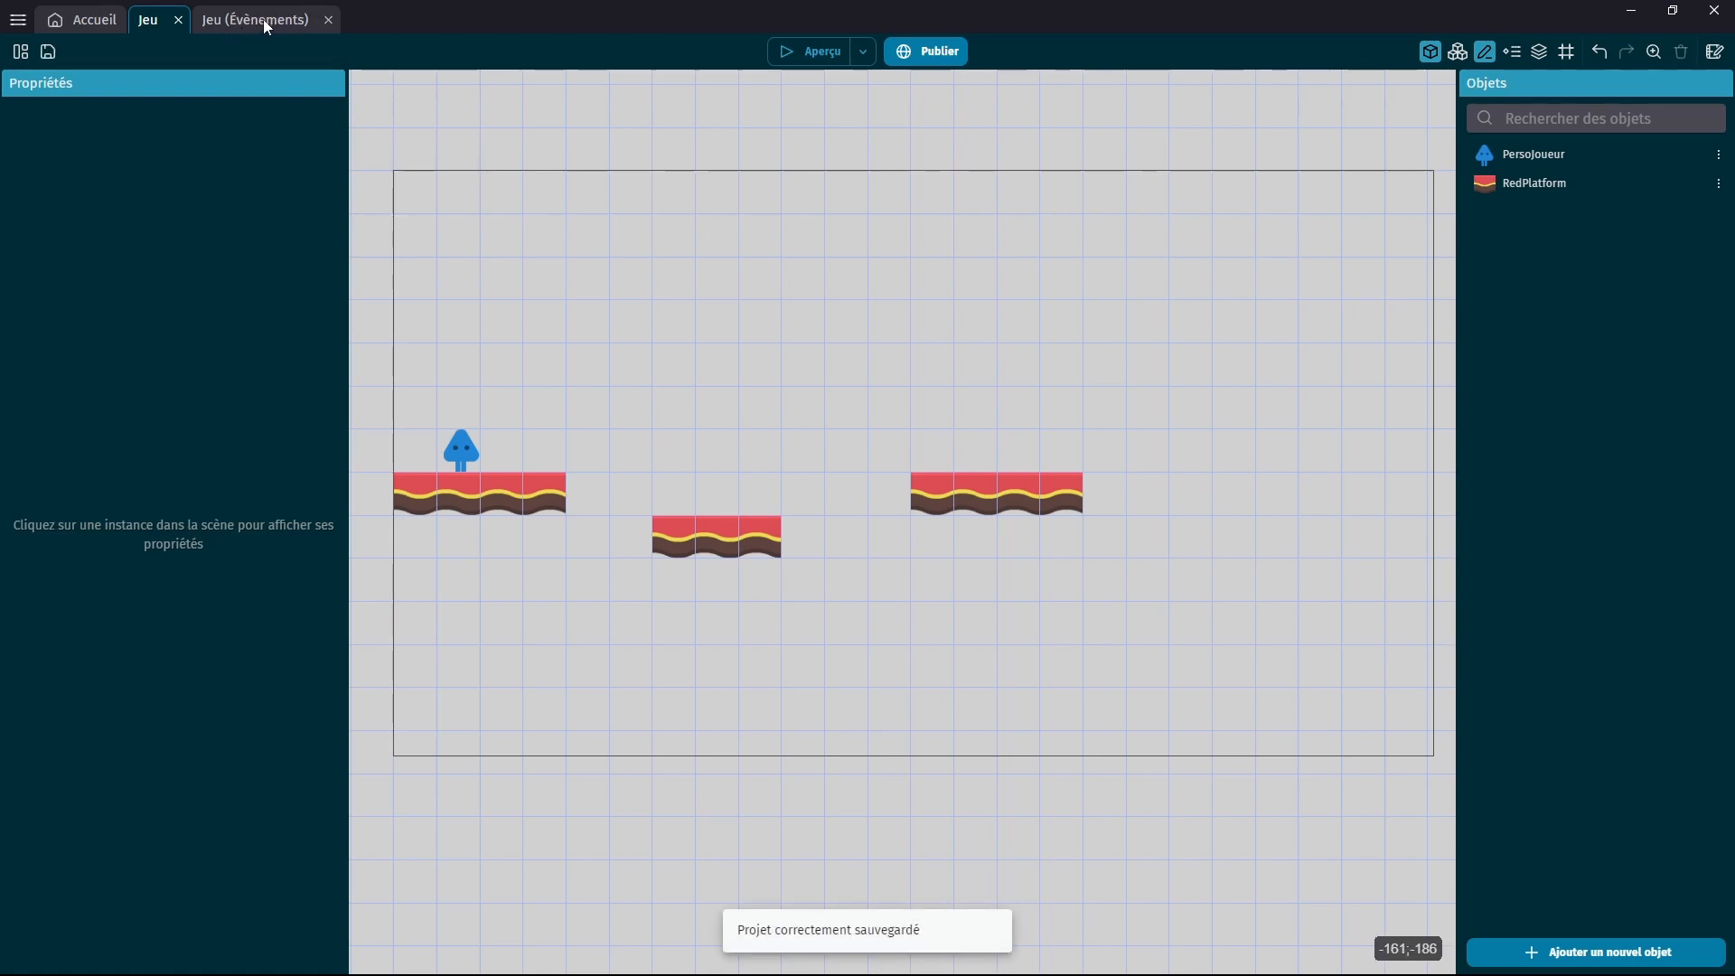
Move PersoJoueur below the scene's lower border to about X 265, Y 794, and return it onto the first platform at about X 53, Y 317.
click(264, 20)
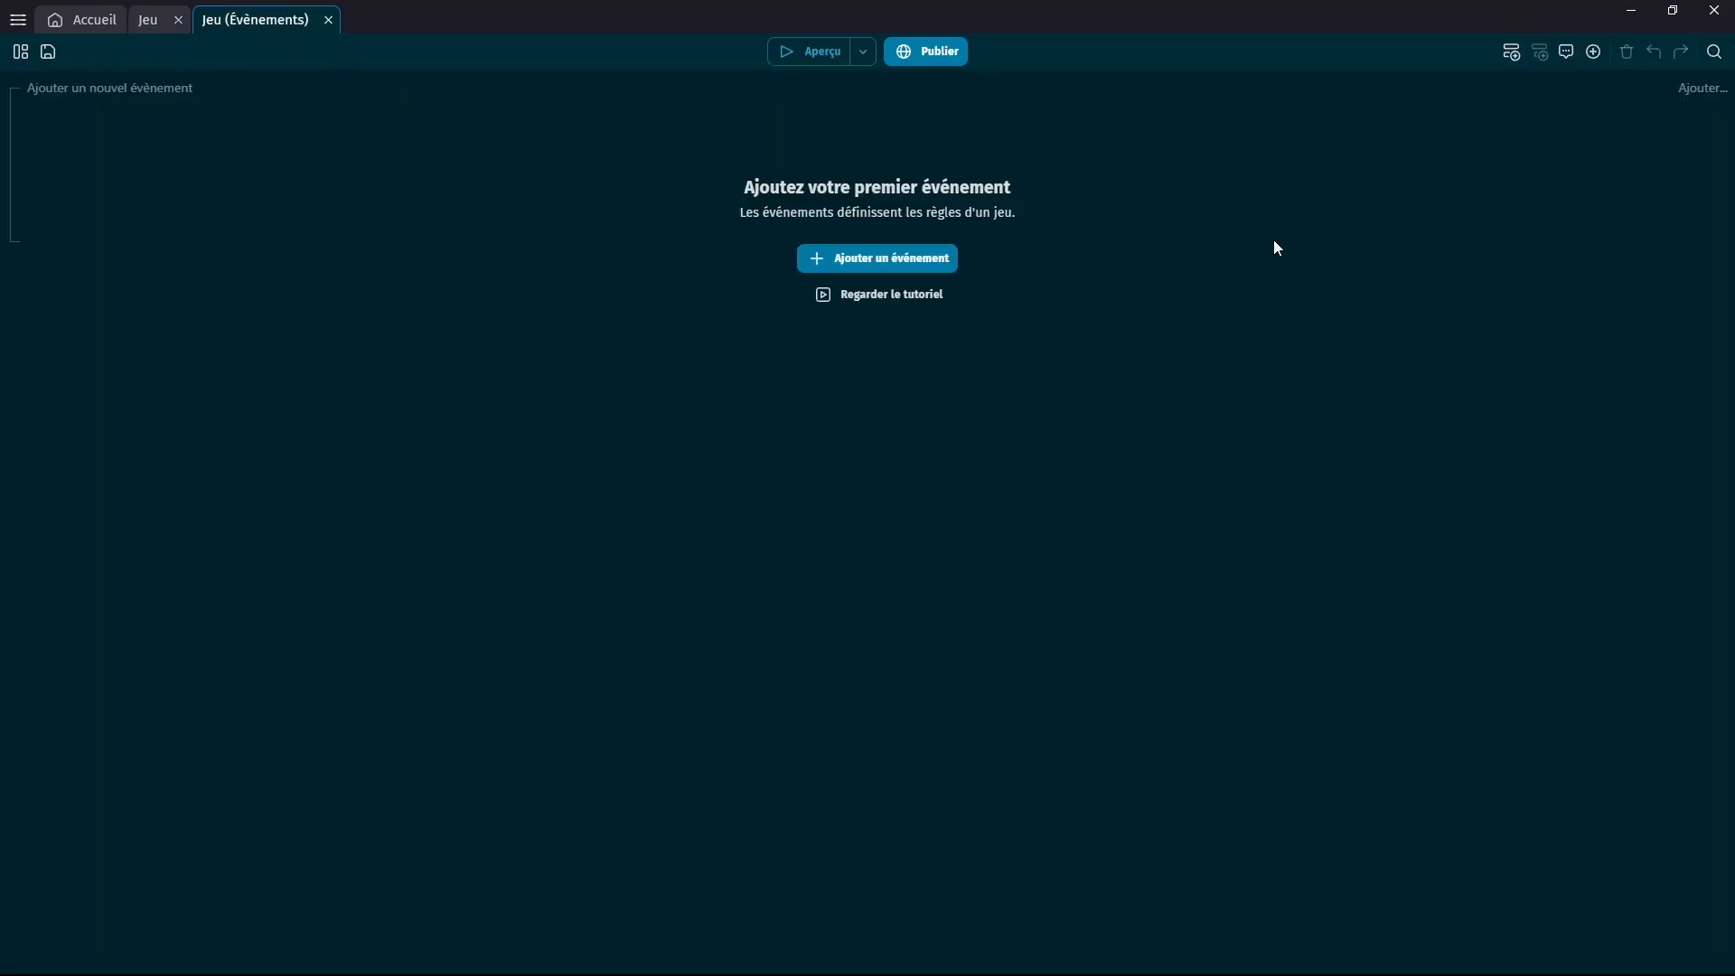
click(149, 22)
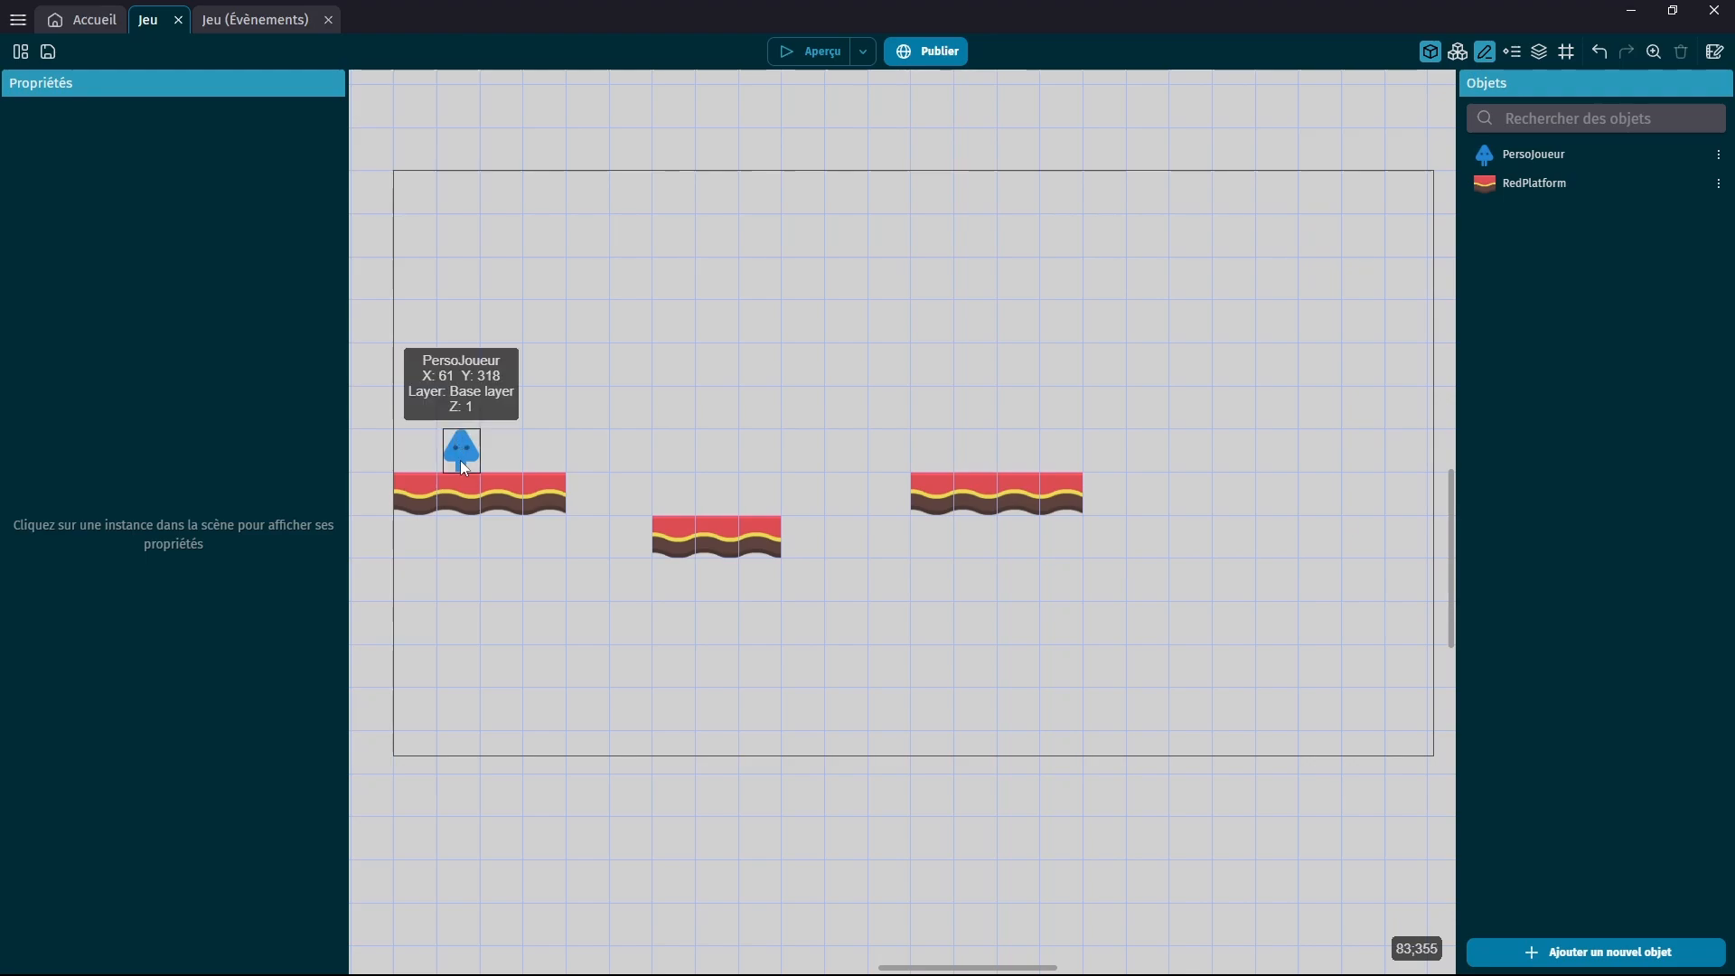
drag(461, 463, 576, 841)
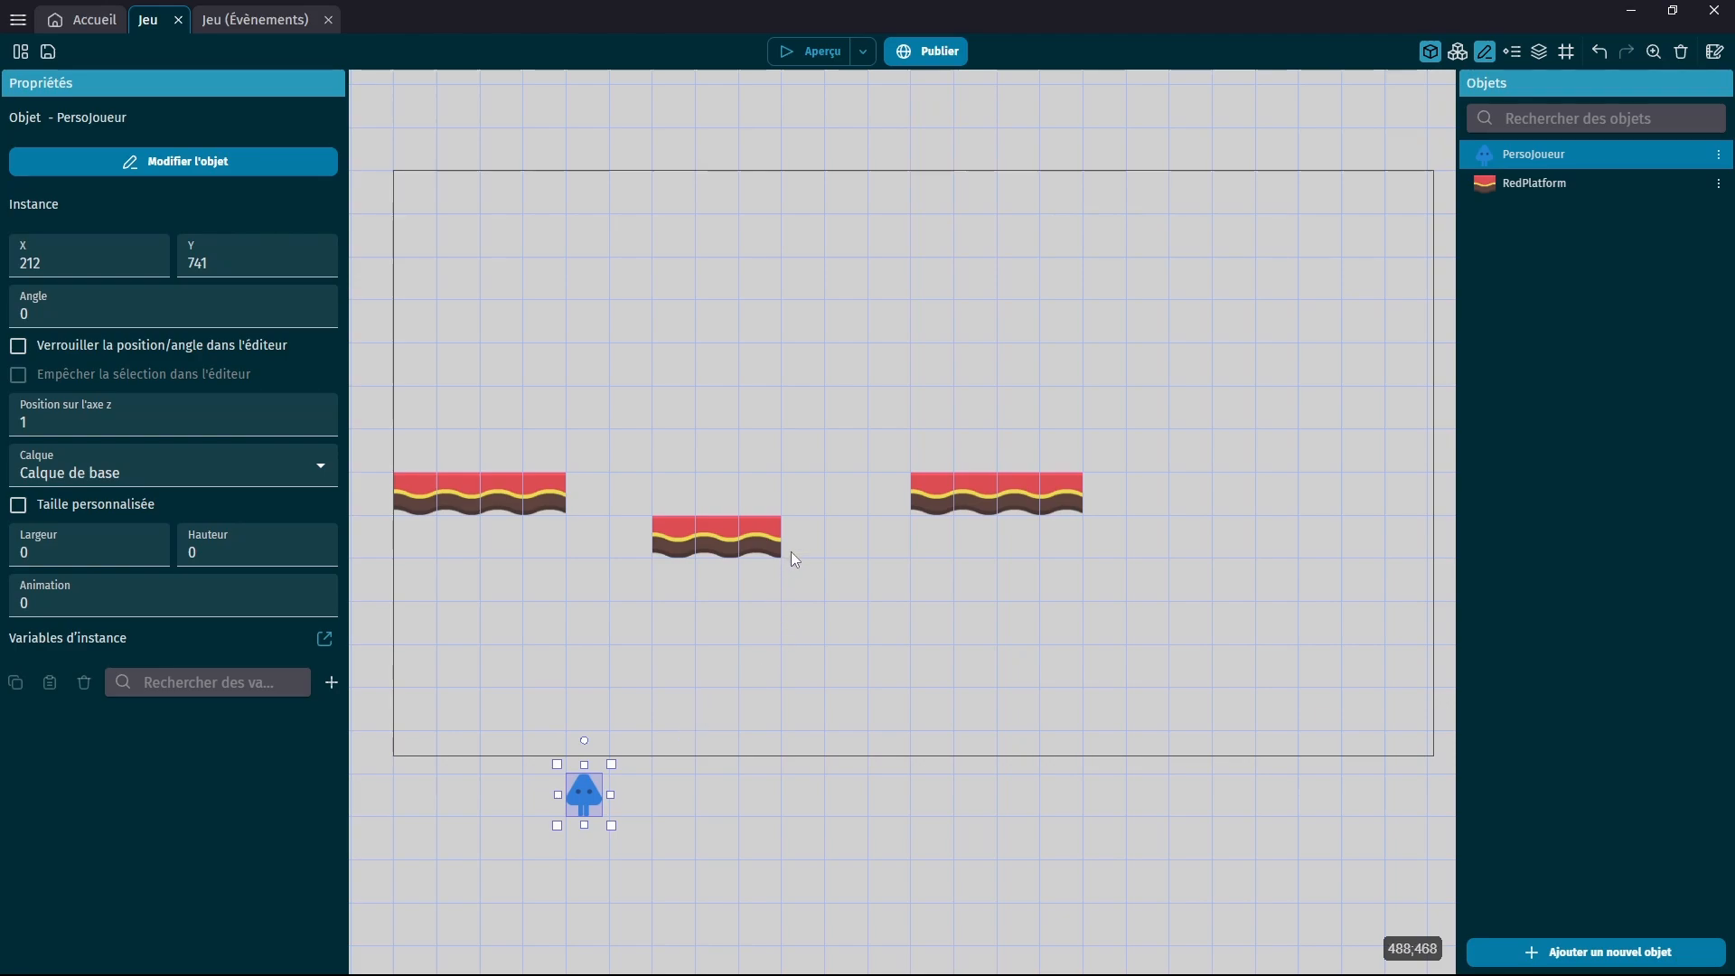
drag(583, 814, 618, 890)
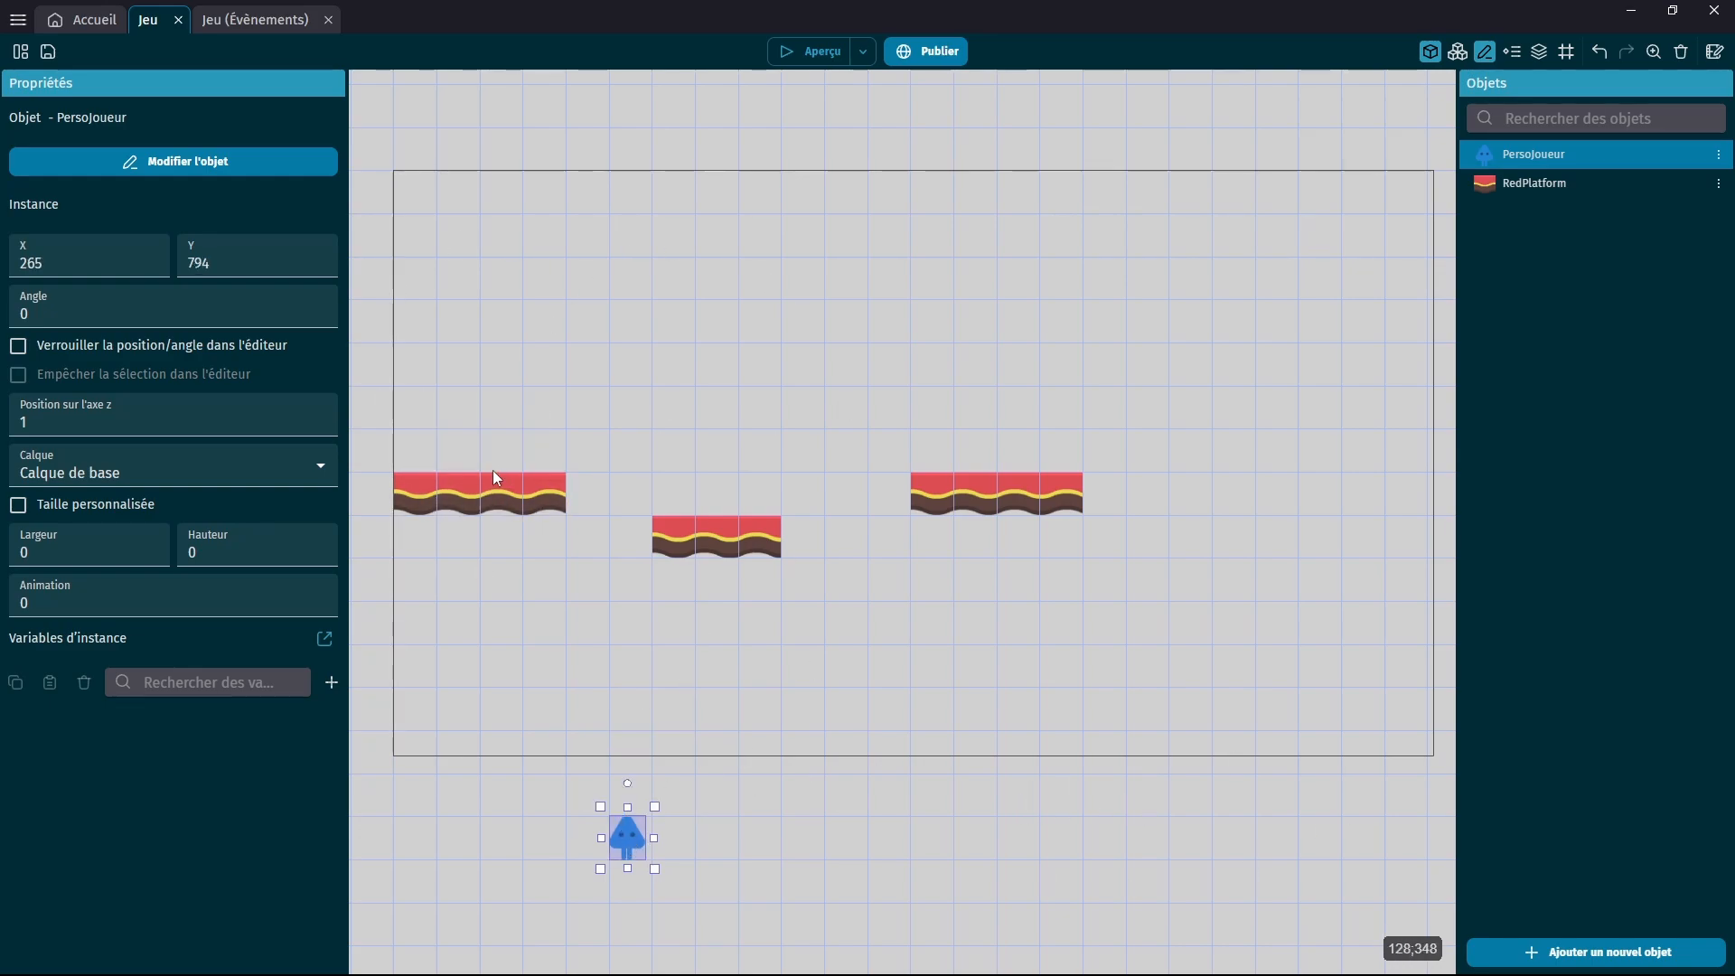
drag(624, 830, 446, 442)
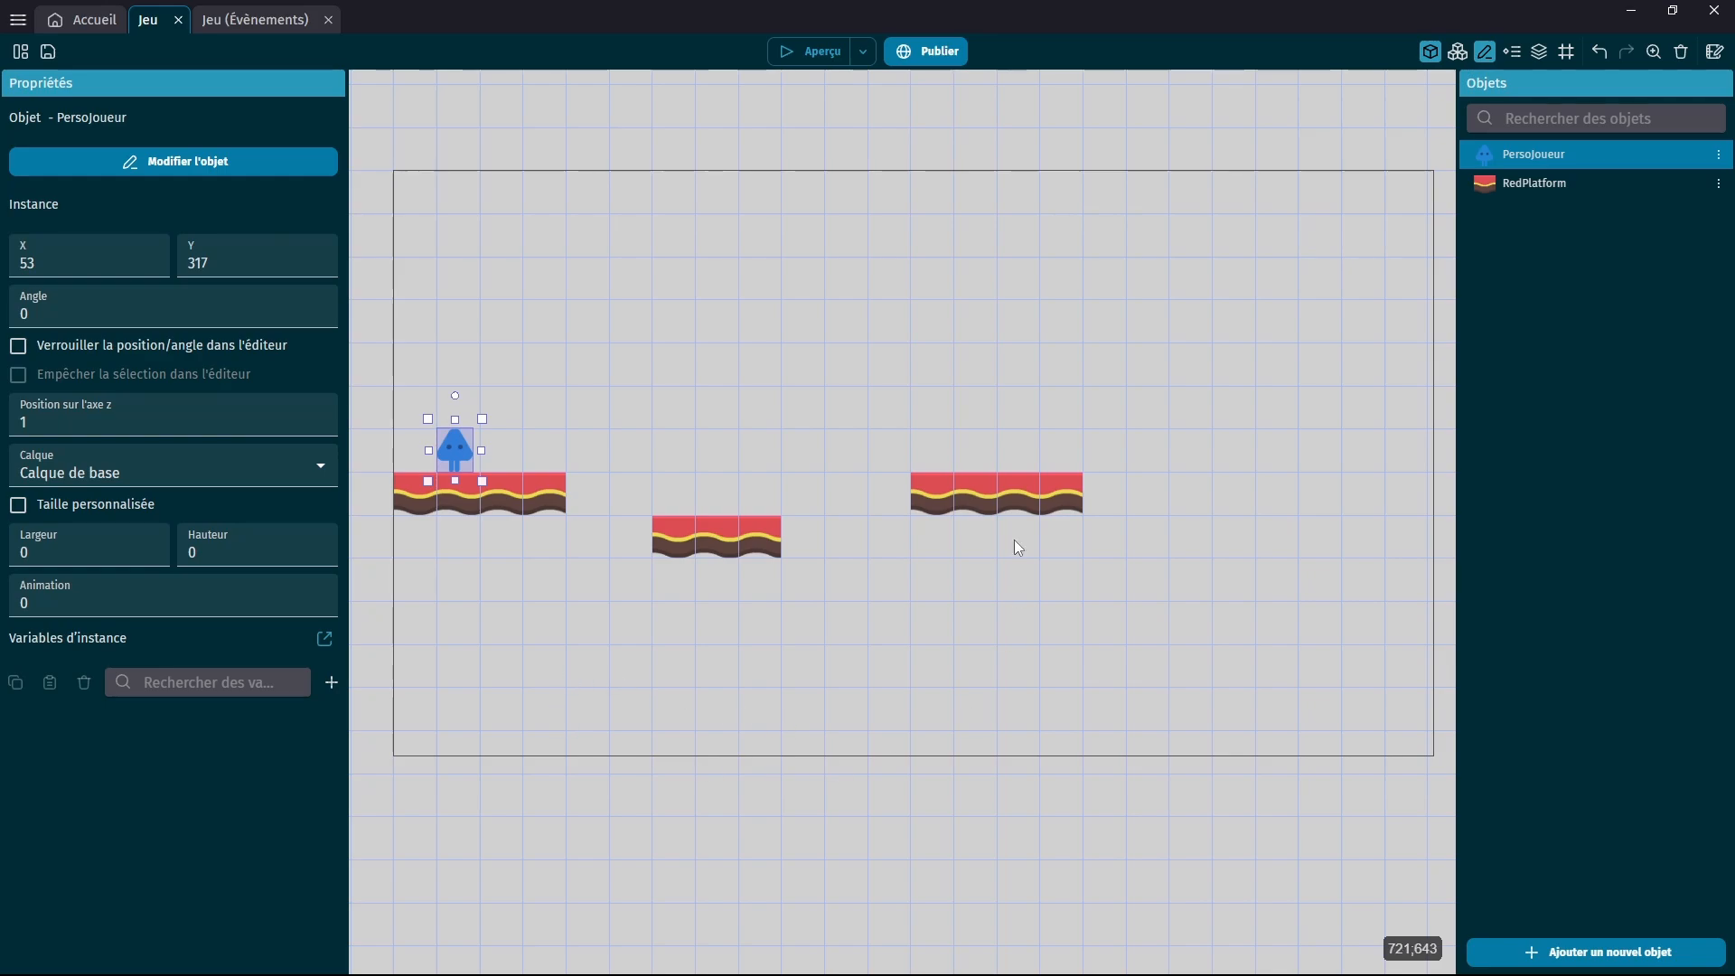
Add a first event to the Jeu scene's events and search PersoJoueur's conditions for "posi".
click(258, 22)
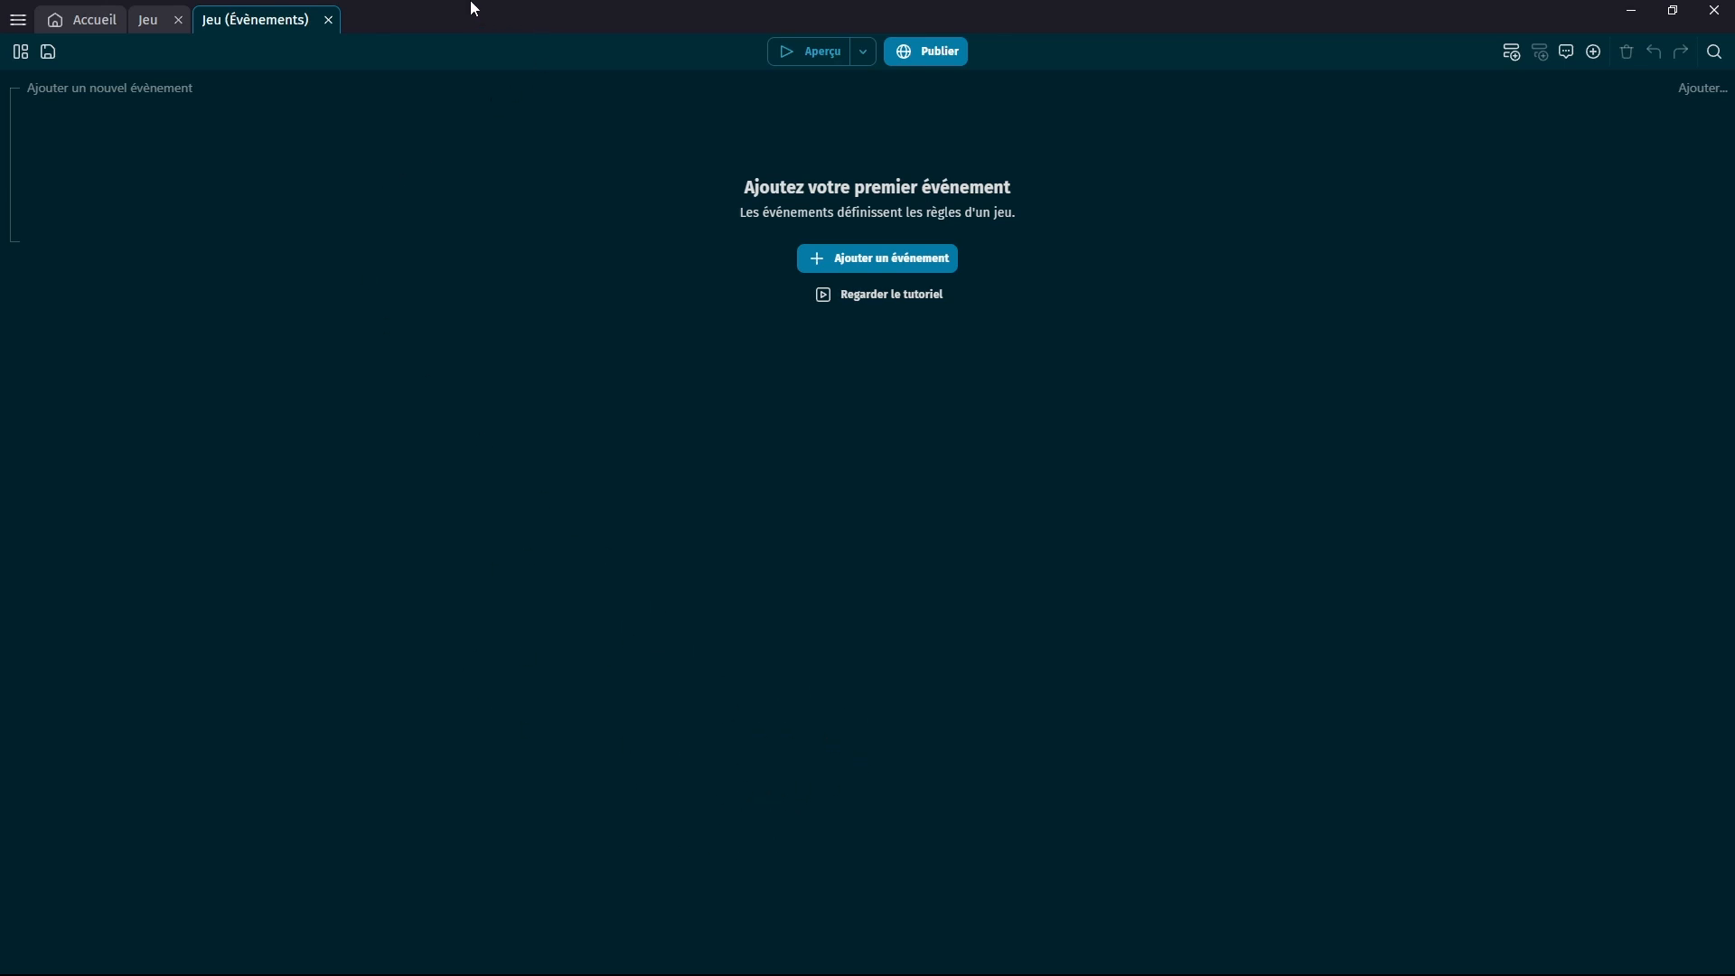
click(152, 20)
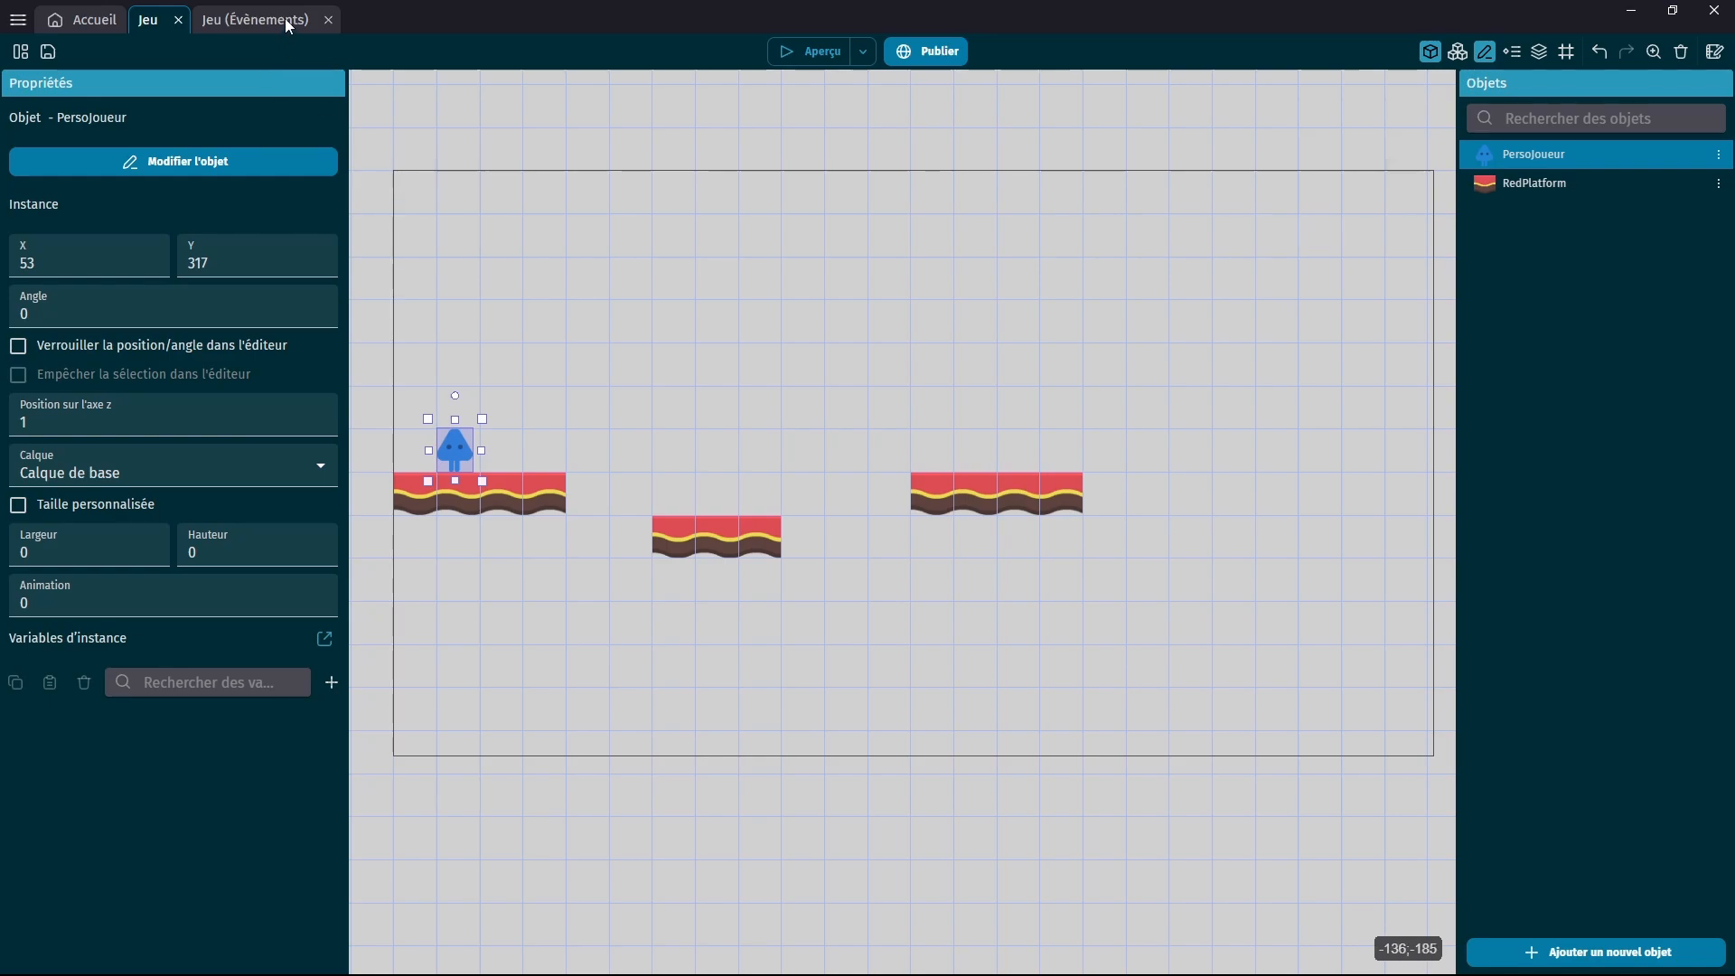
click(258, 19)
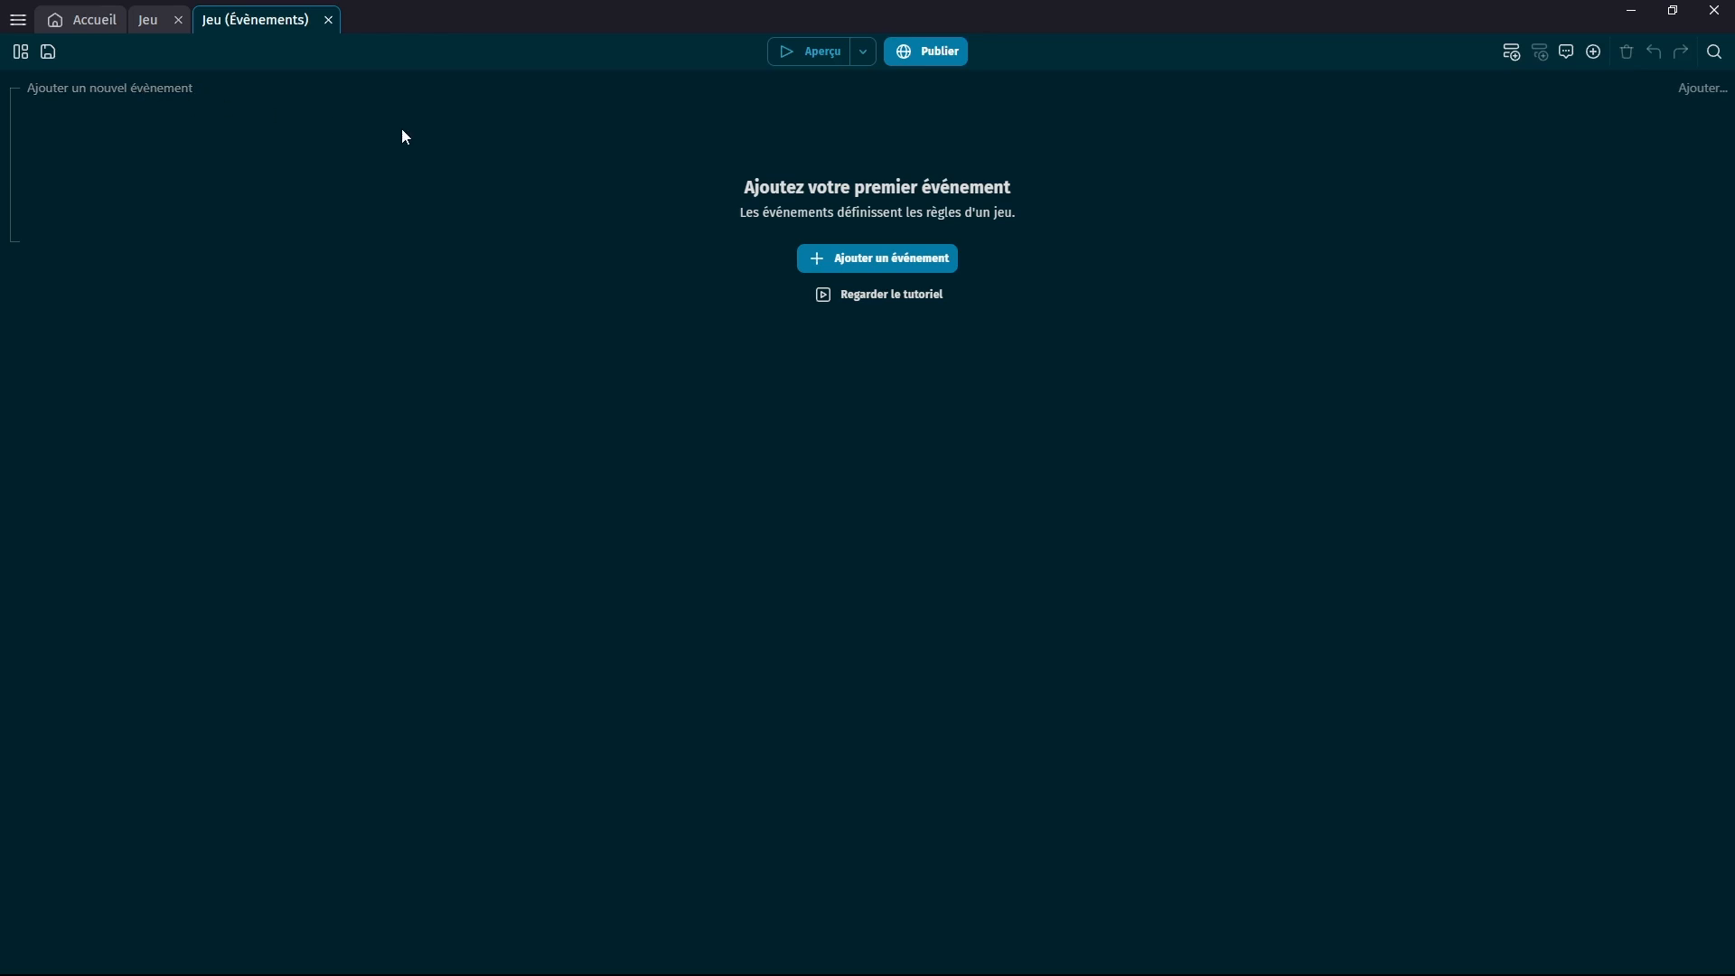
click(891, 259)
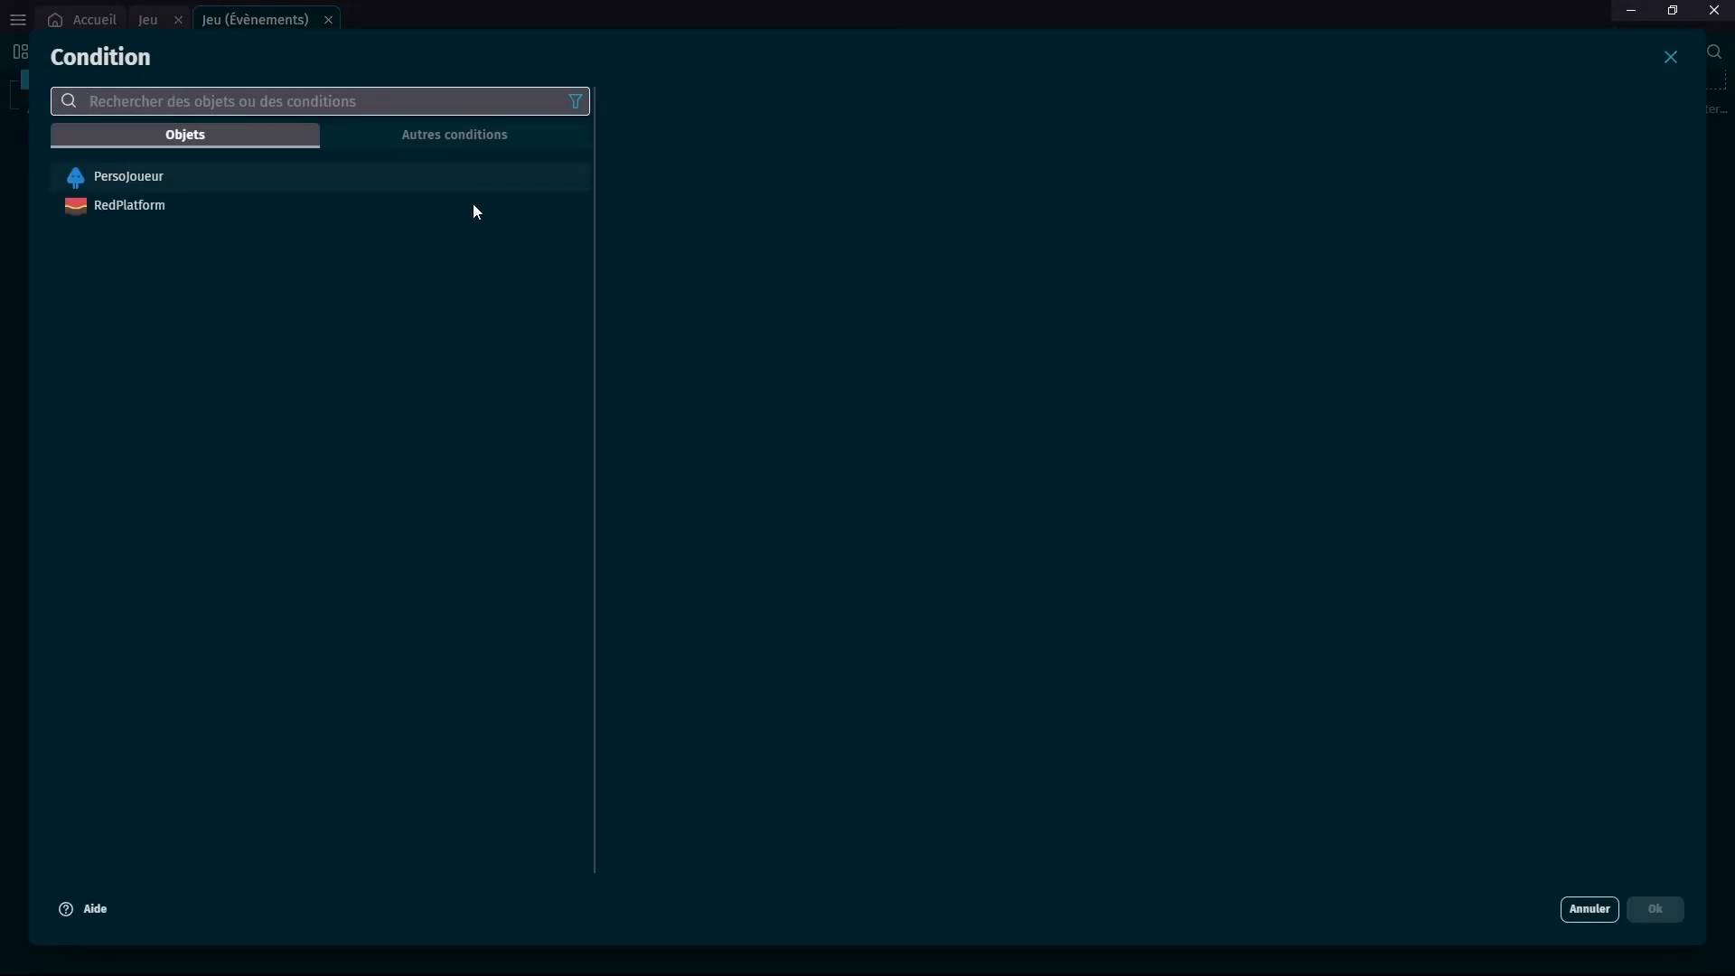
click(190, 181)
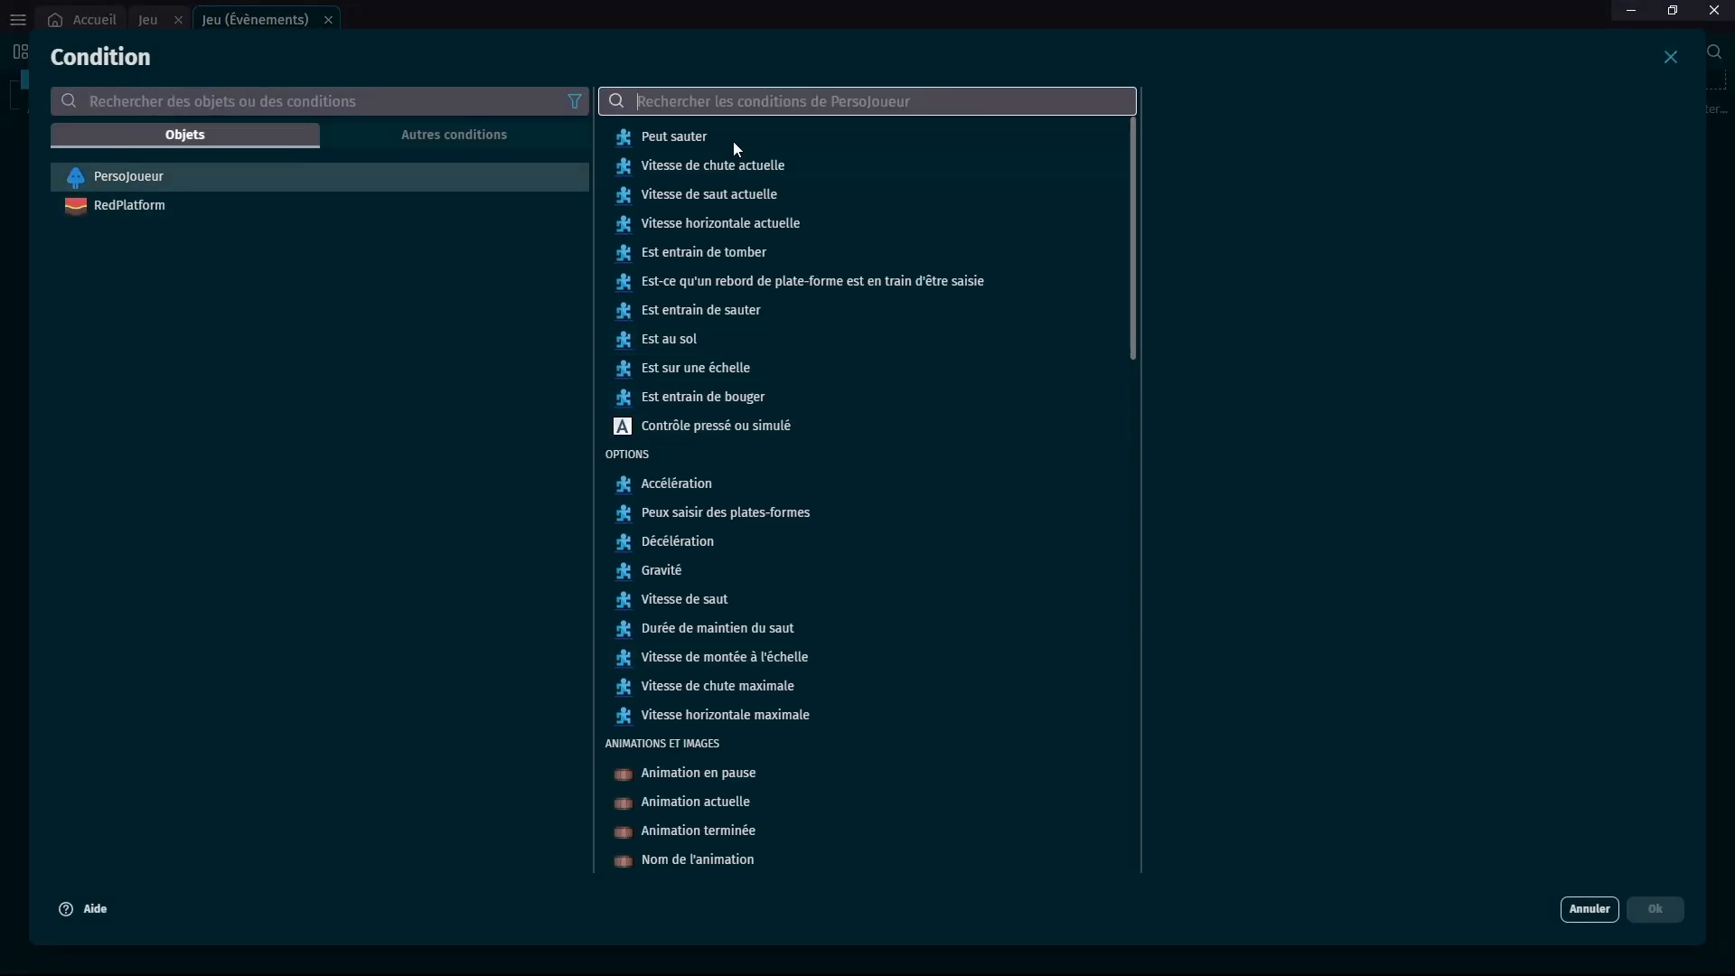
scroll(859, 412, down, 10)
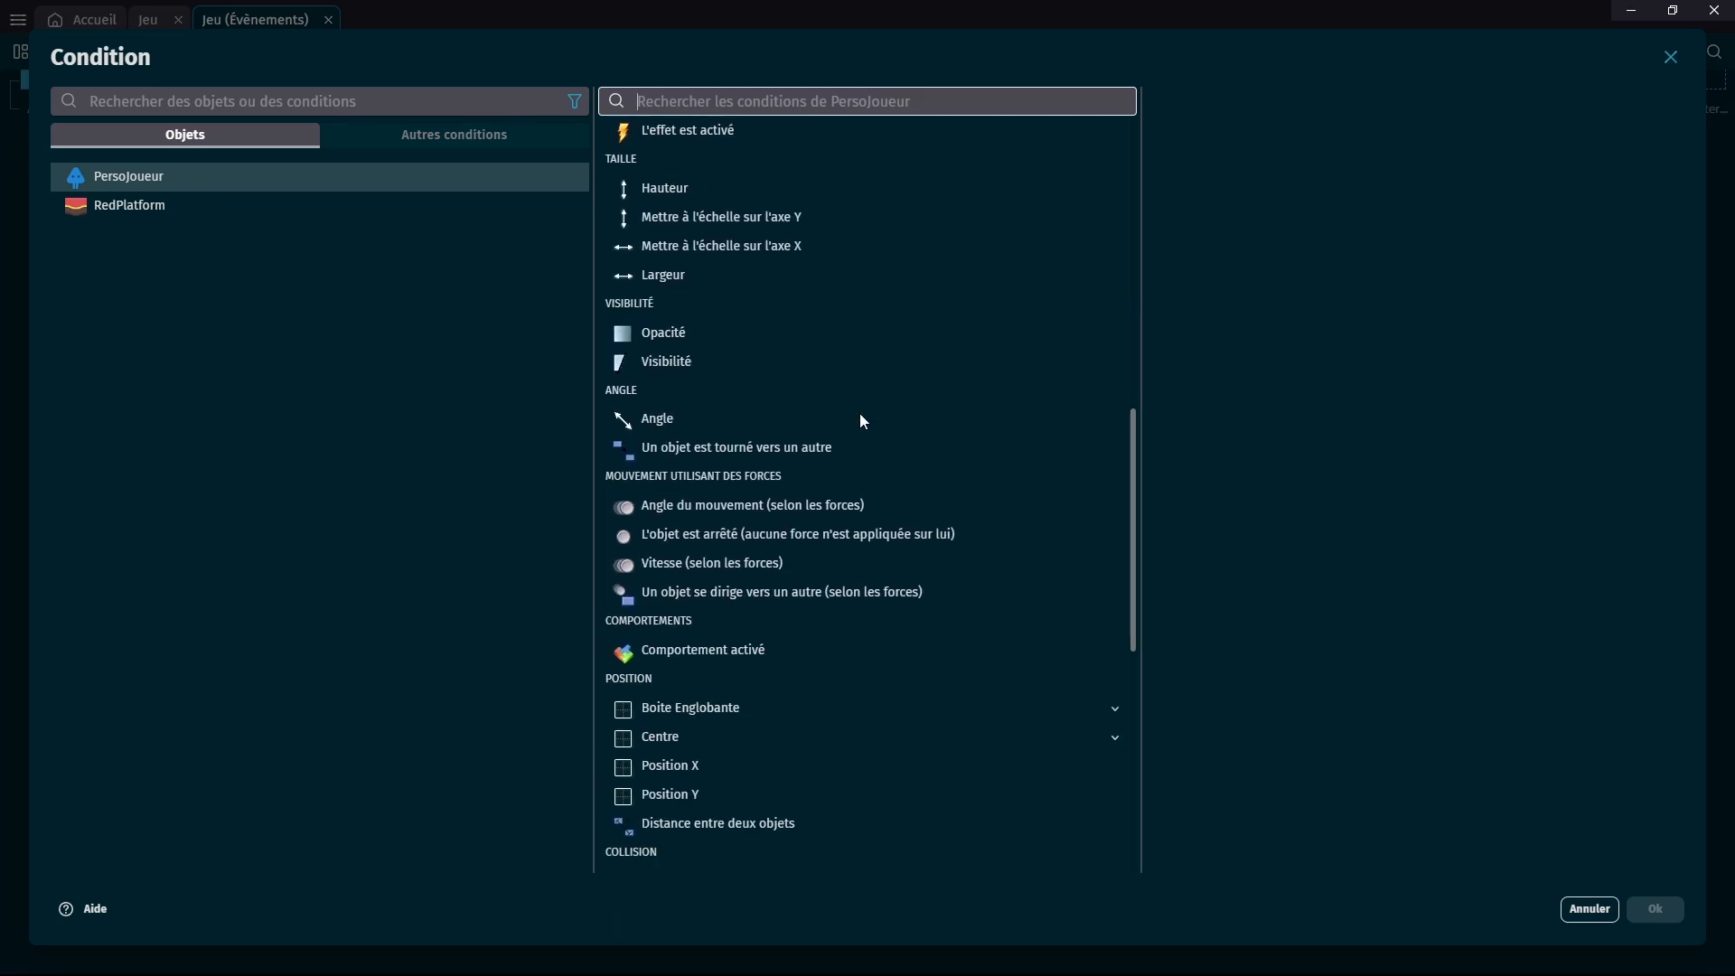
scroll(855, 415, down, 2)
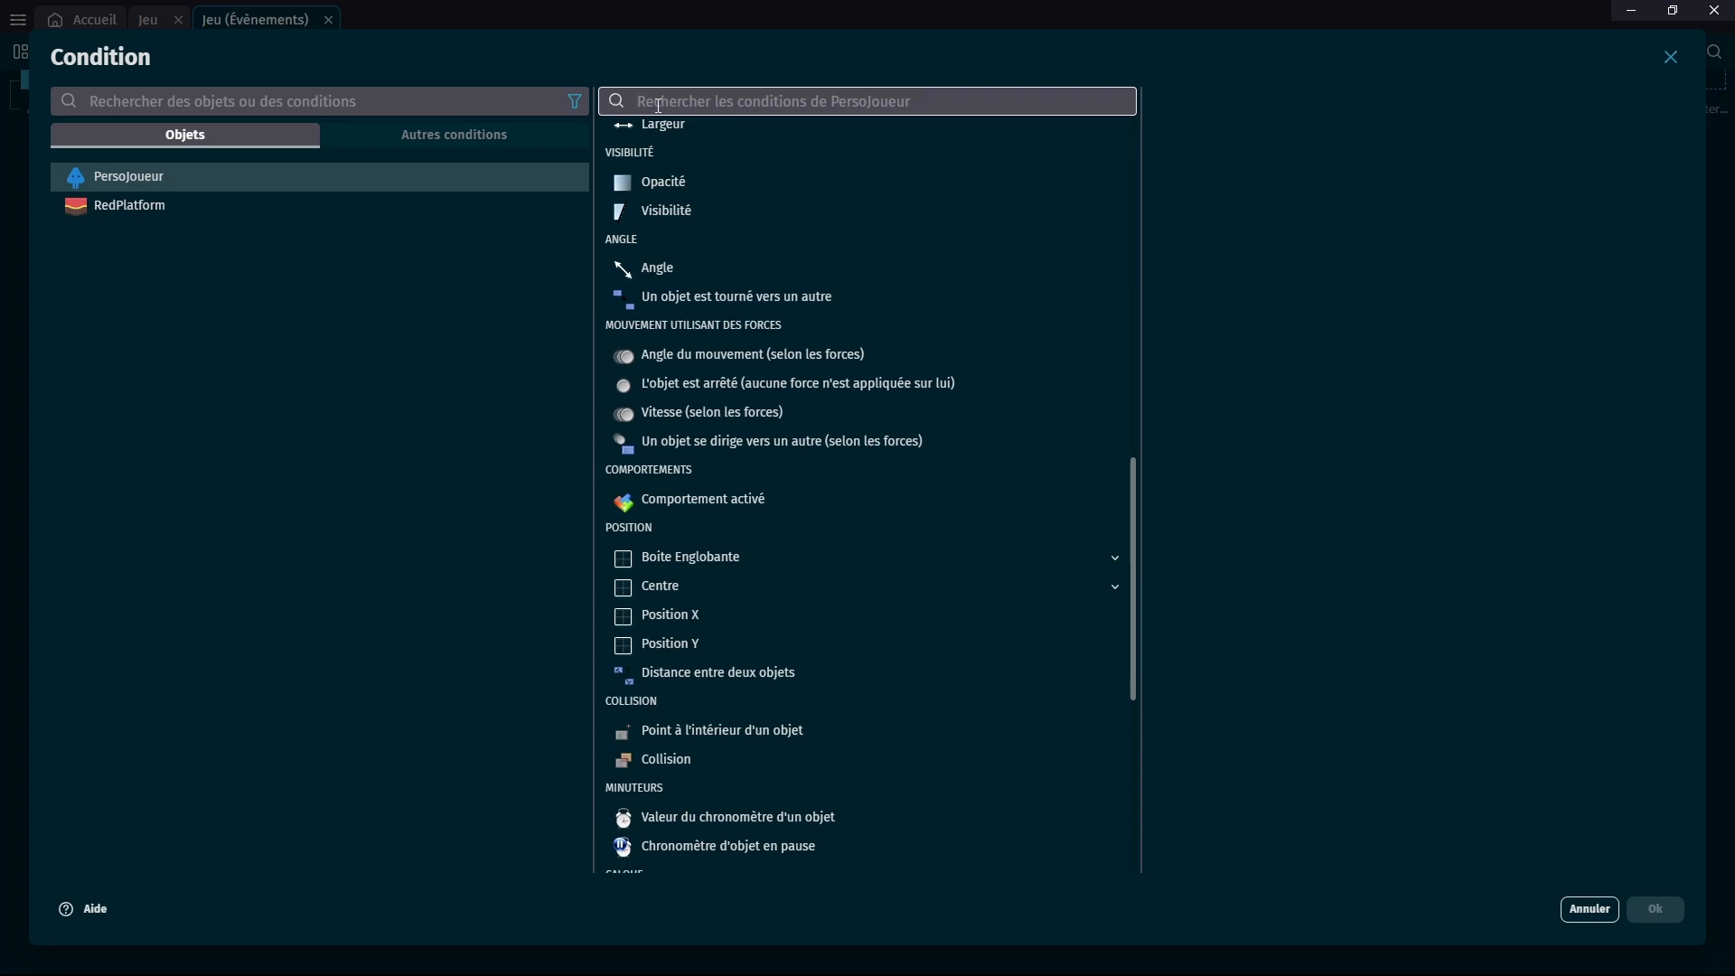
text(posi)
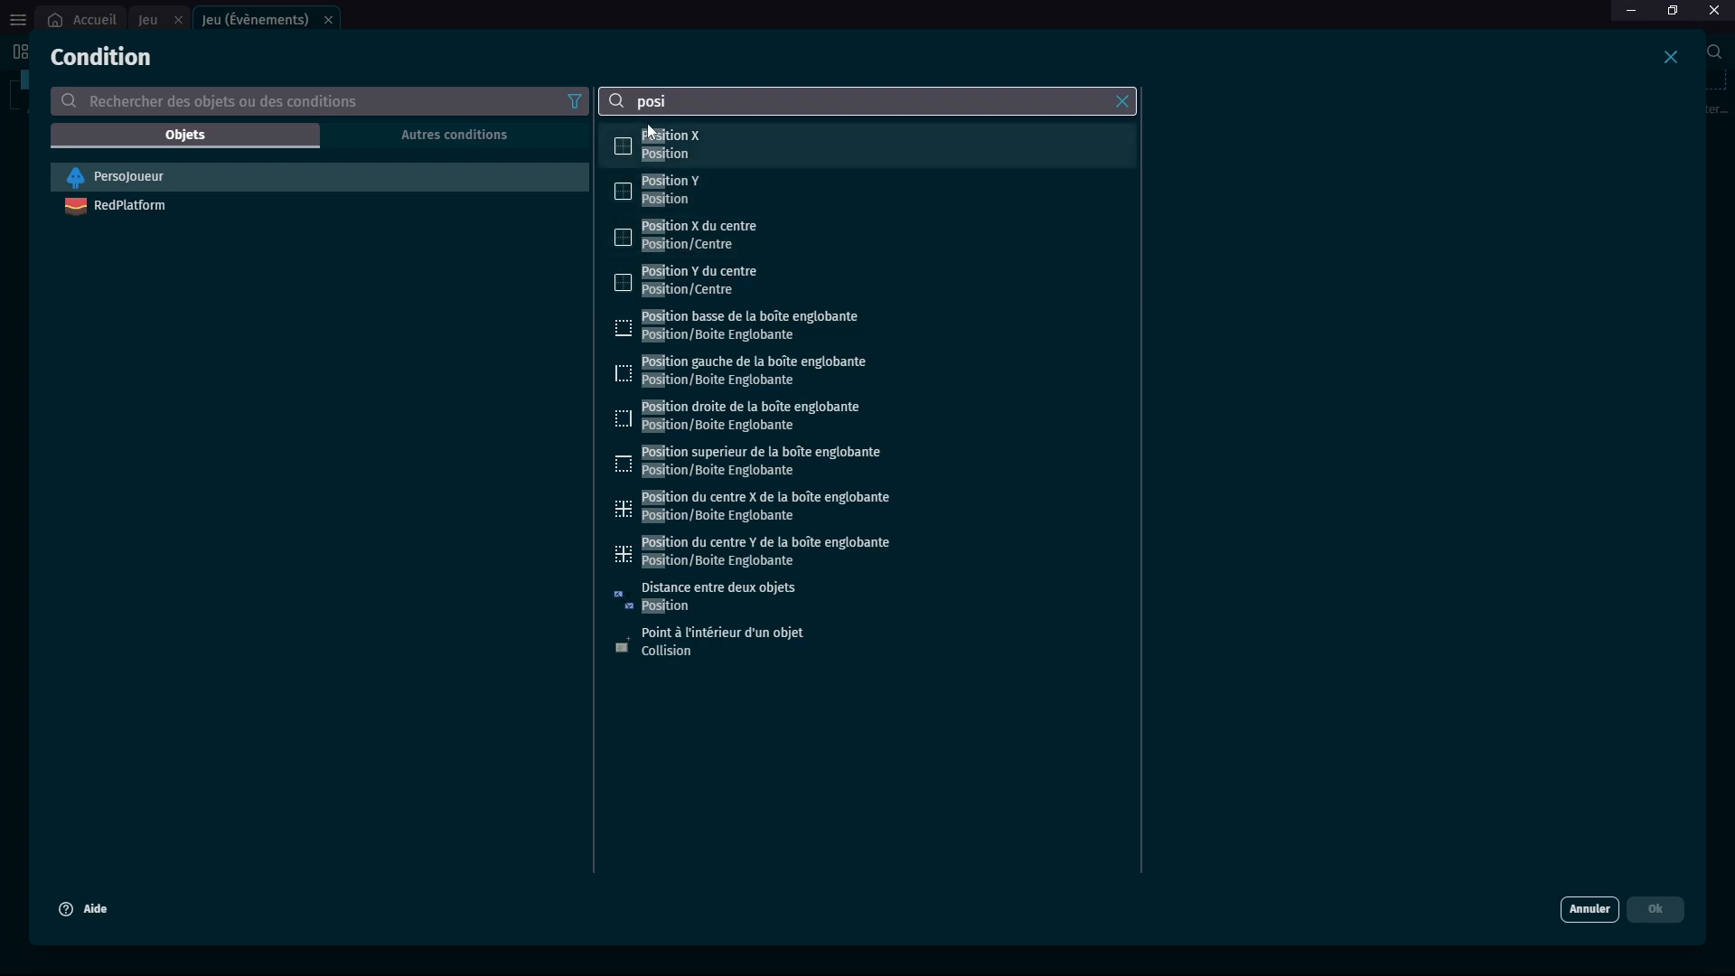
Use PersoJoueur's Position Y condition with the operator > (supérieur à) and a comparison value of 720.
click(697, 187)
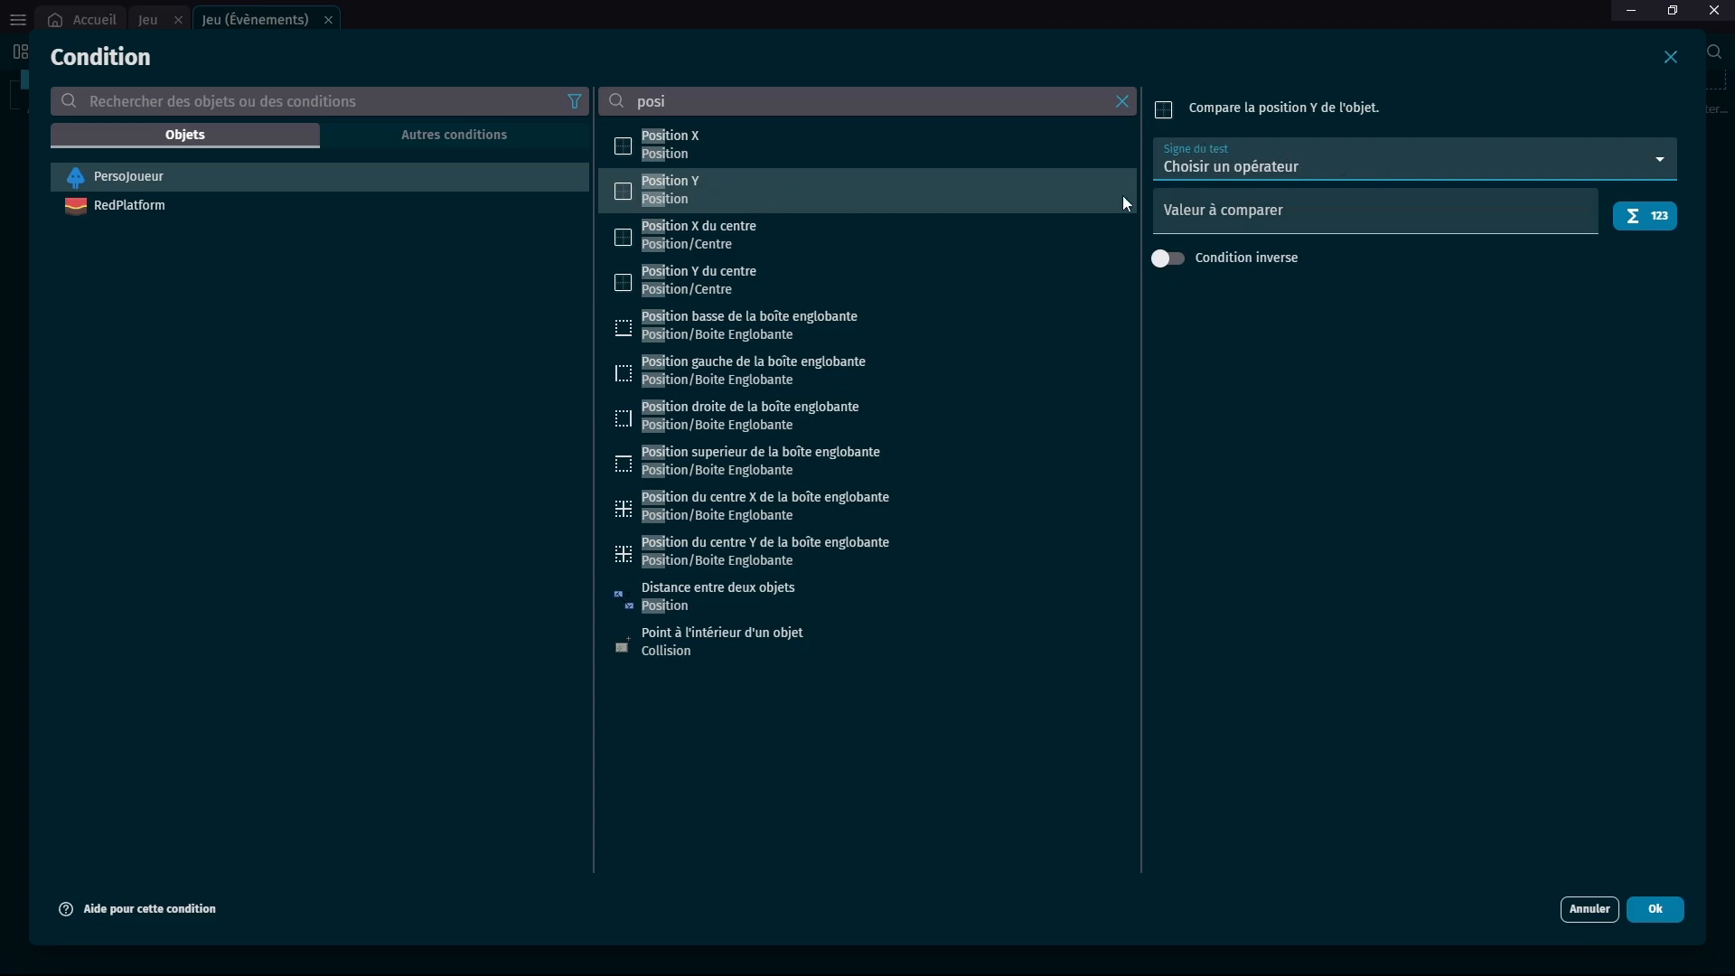
click(1231, 166)
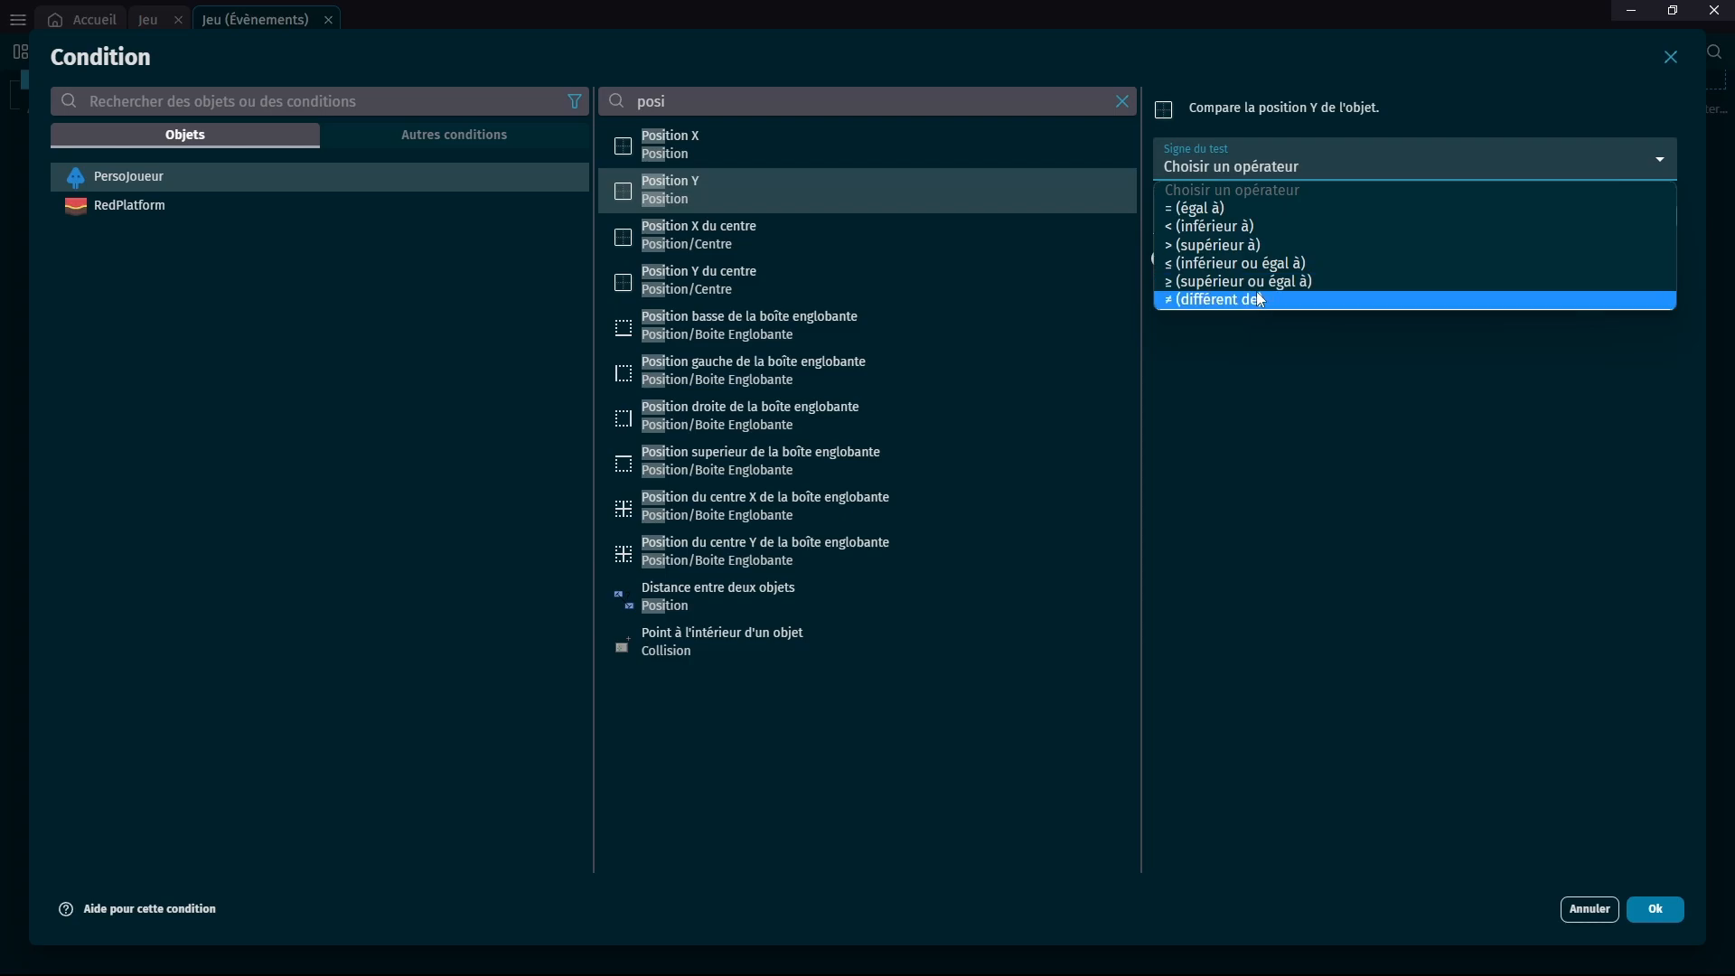
click(1261, 245)
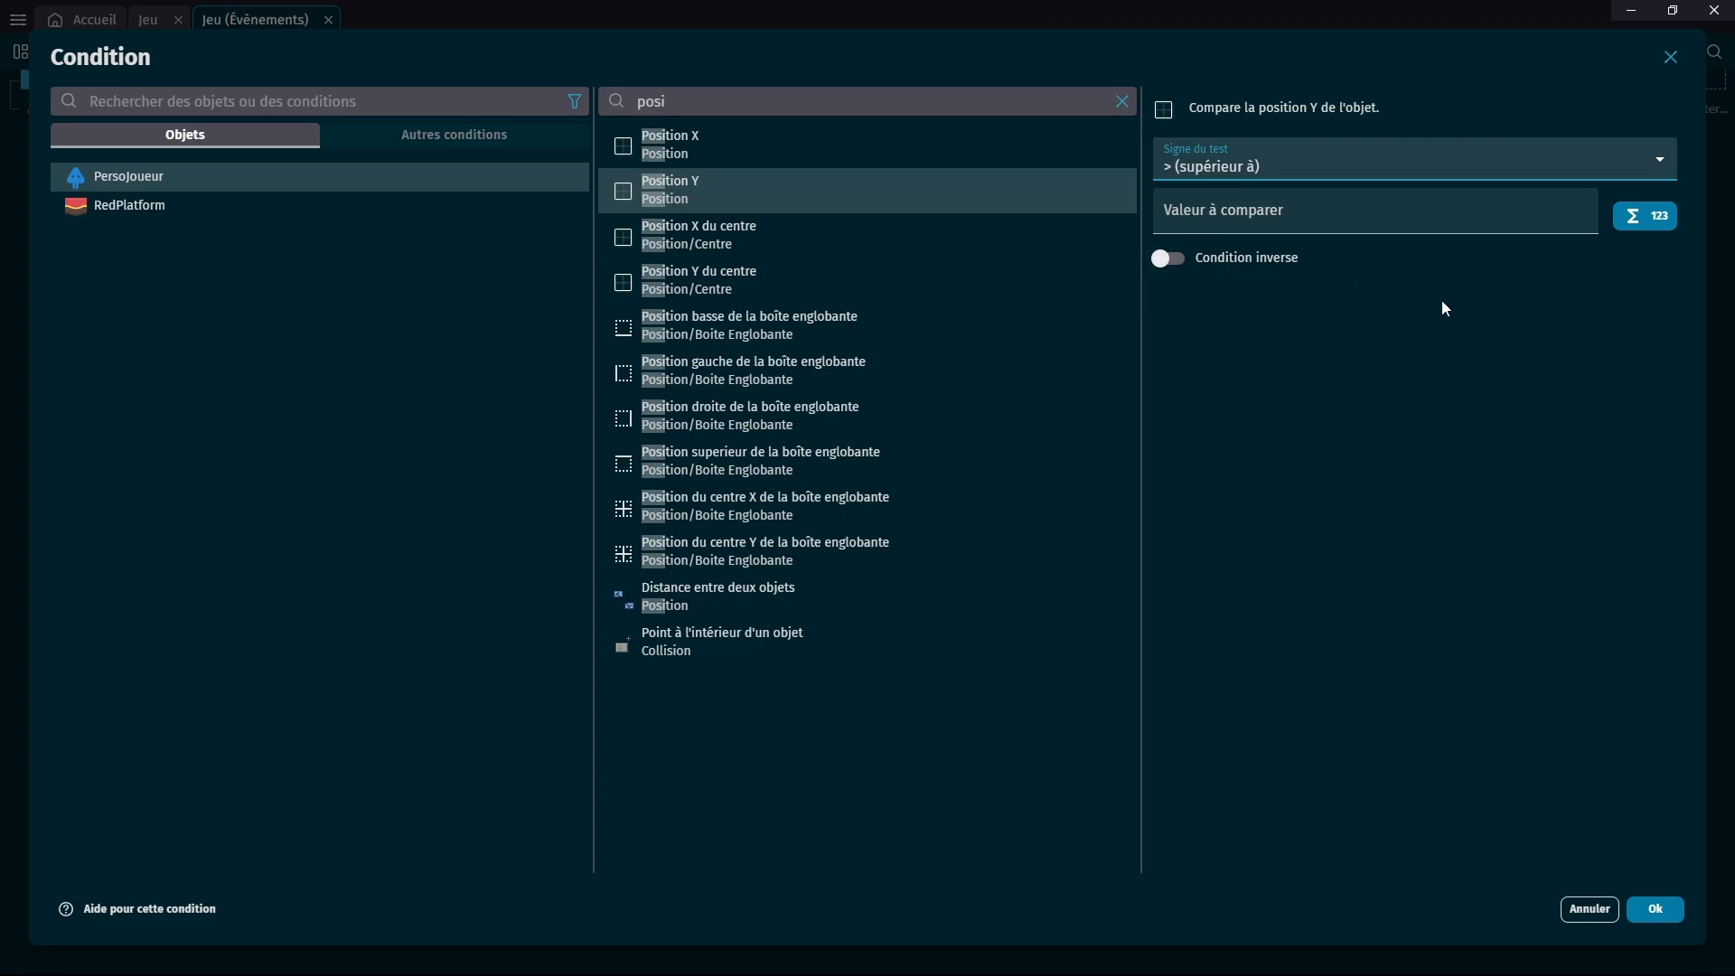
click(1406, 197)
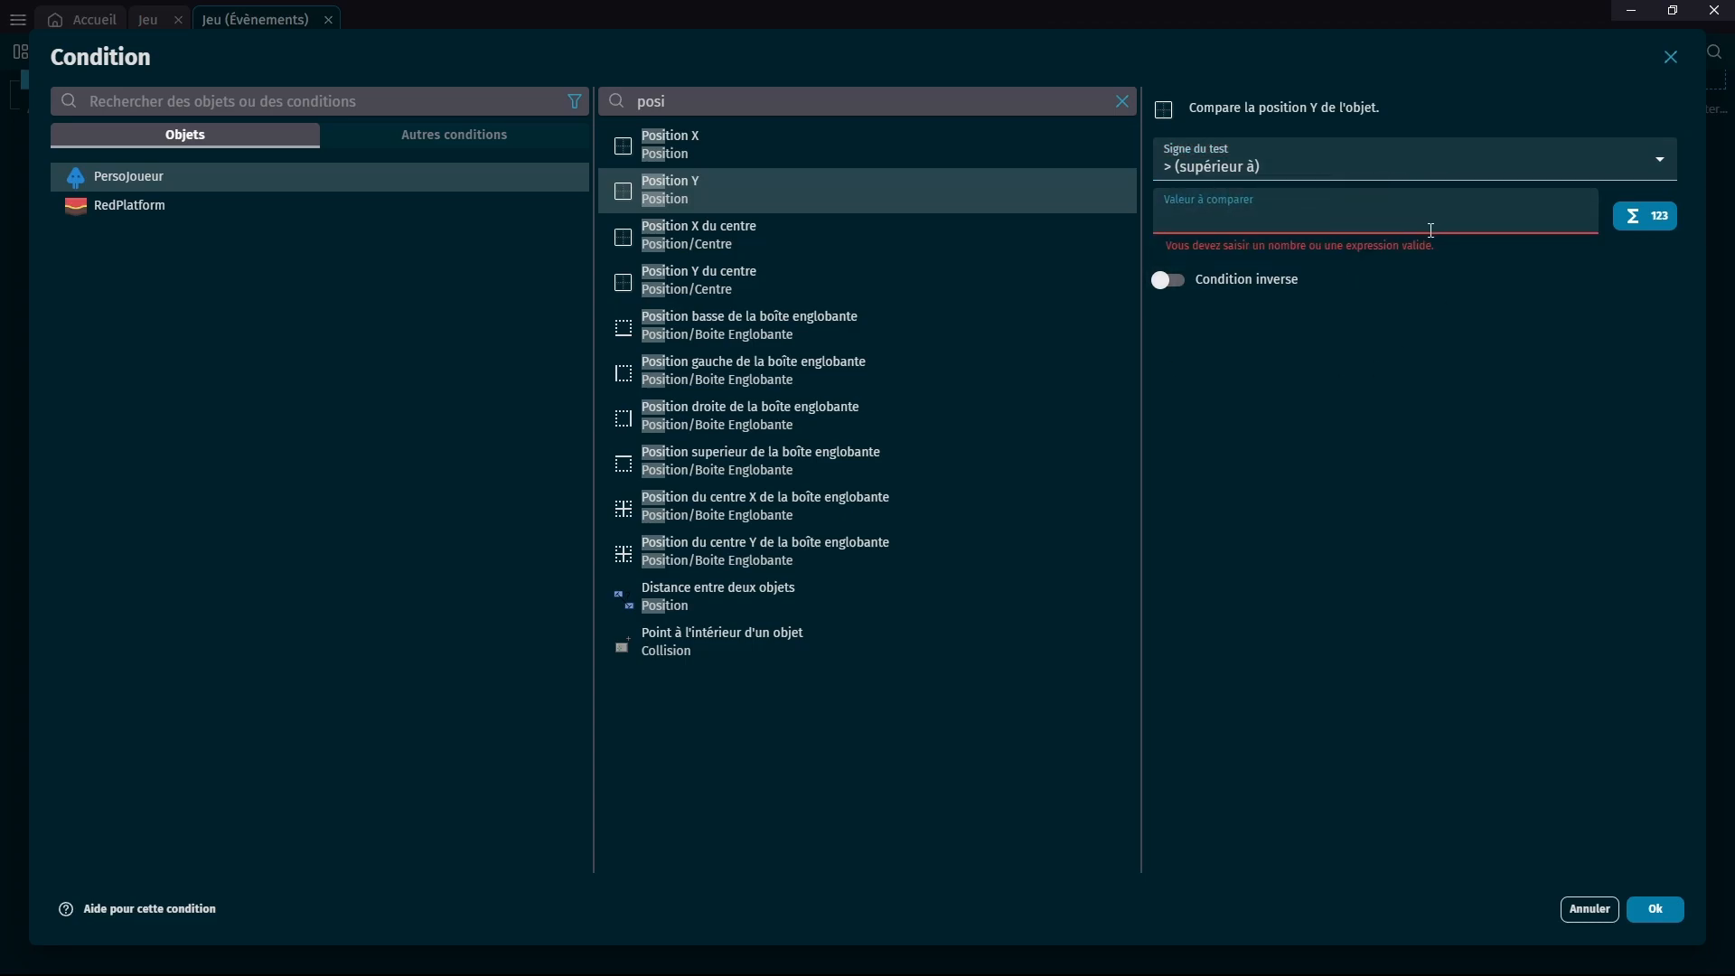
text(720)
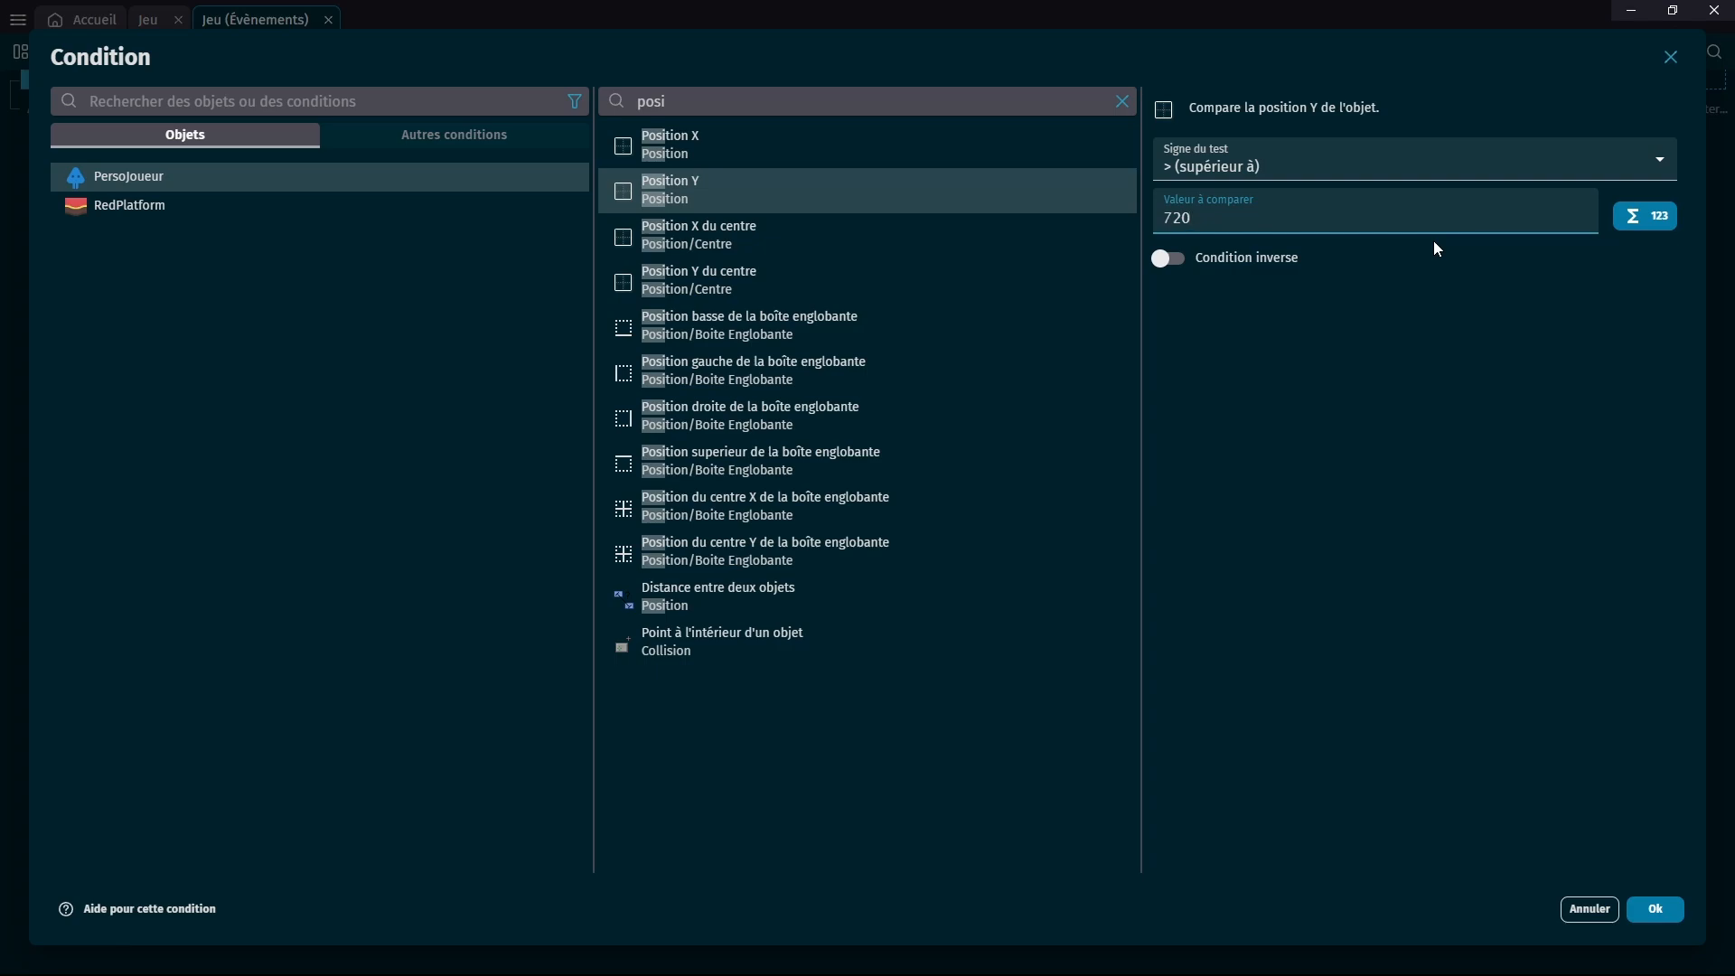
Replace the condition's comparison value with 800.
key(BackSpace)
key(BackSpace)
key(BackSpace)
text(800)
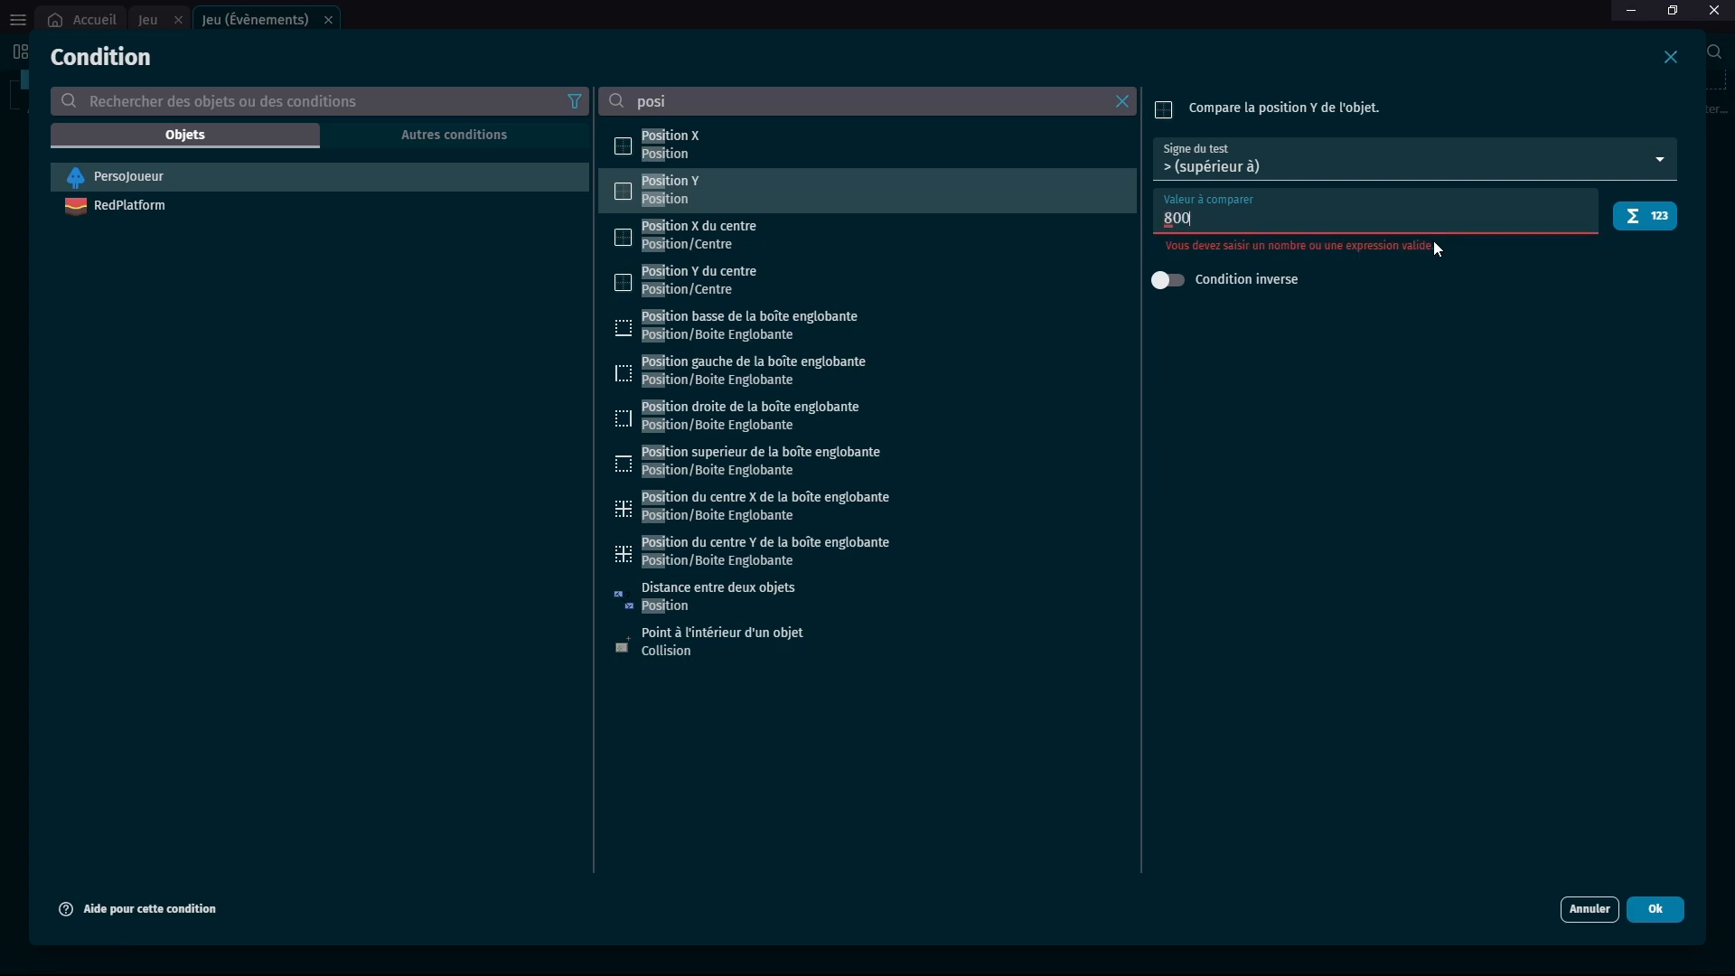
Set the condition's comparison value to the expression 720+80 and confirm the condition.
key(BackSpace)
key(BackSpace)
key(BackSpace)
text(720+80)
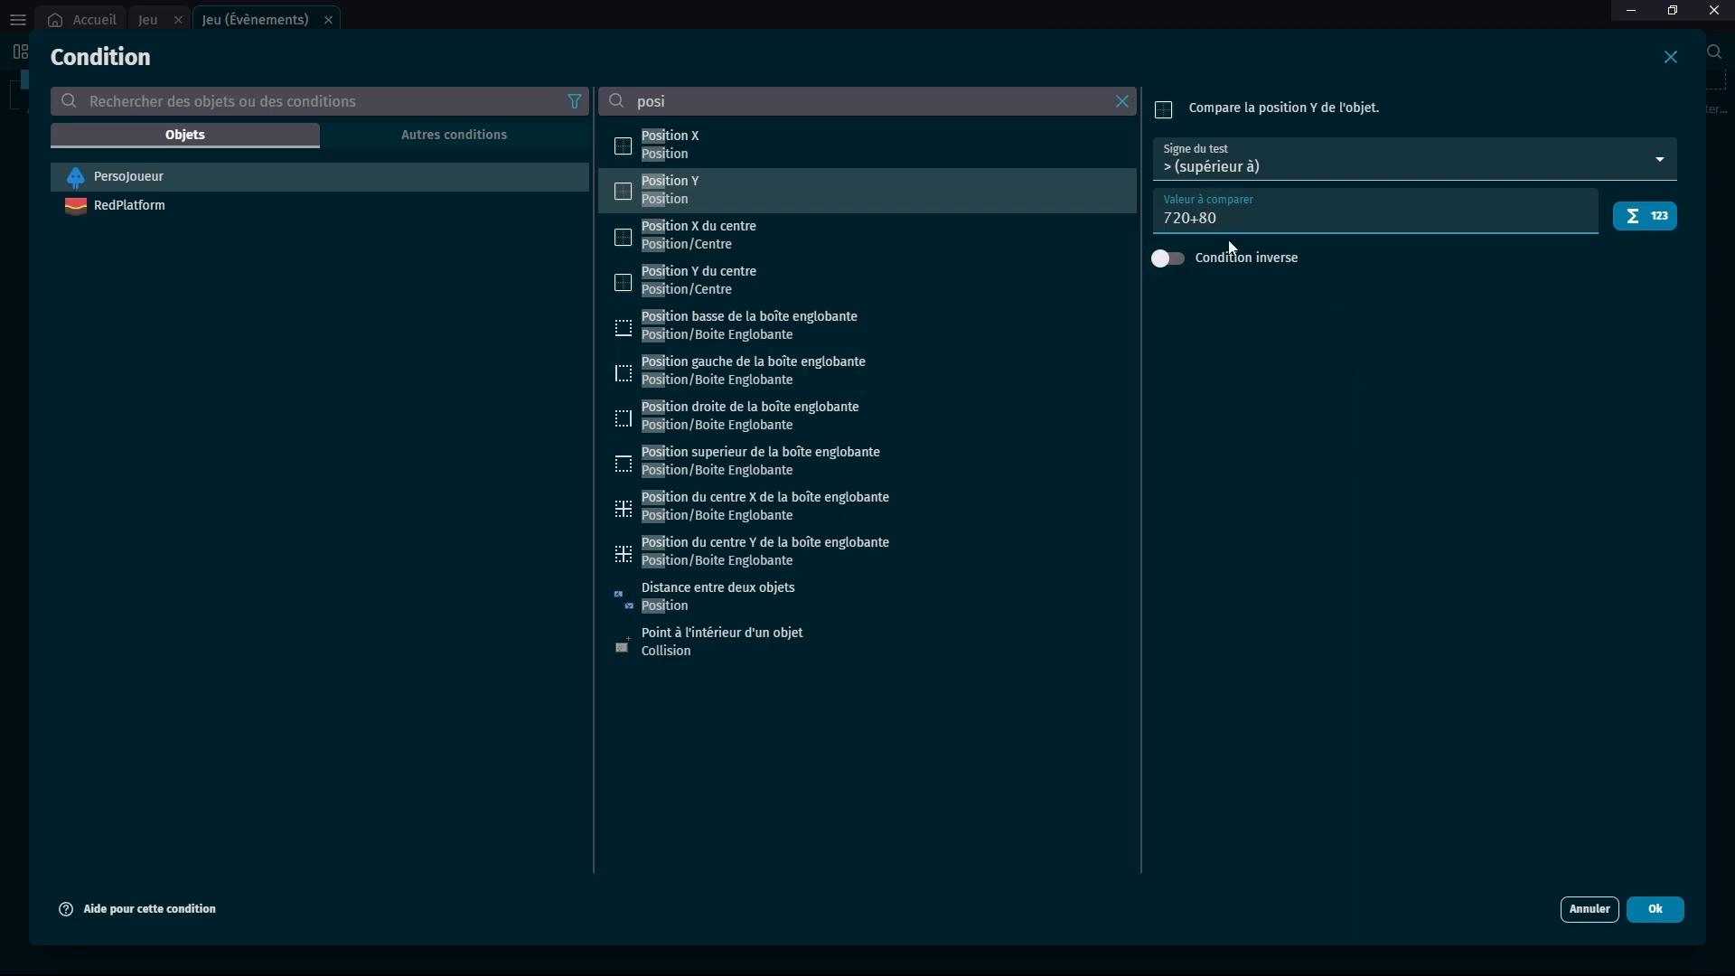
click(1245, 218)
click(1650, 916)
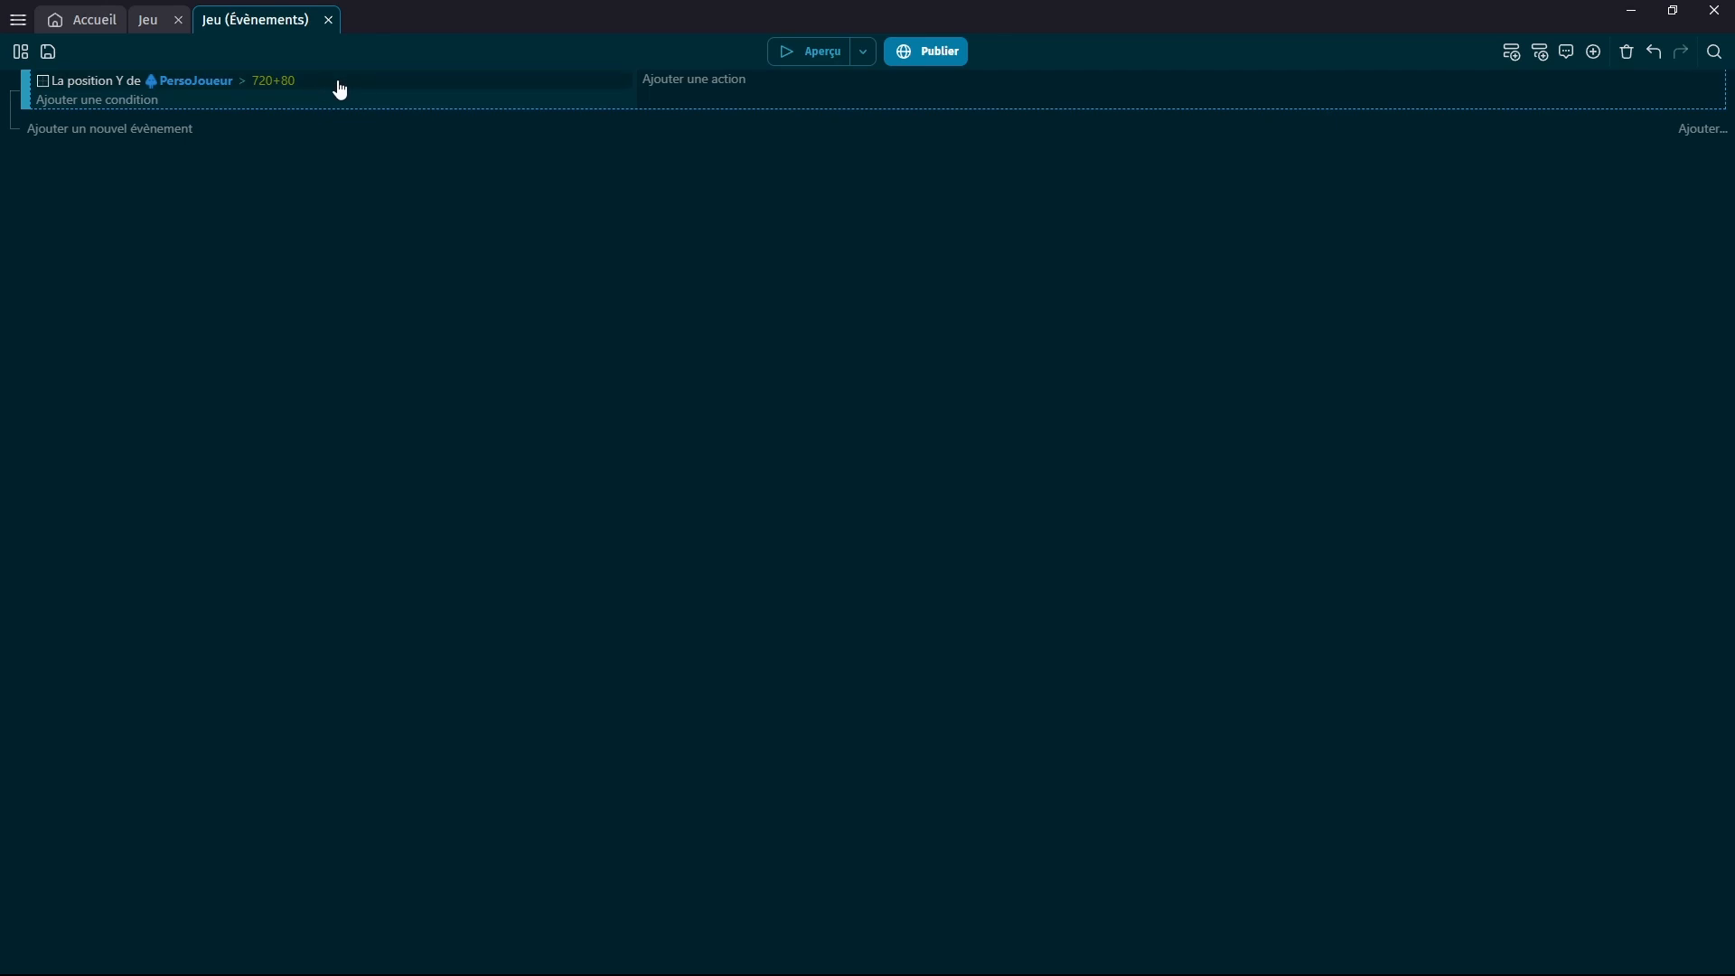
Start an action for the fall event, search the actions for "scene" and choose Changer la scène.
click(713, 79)
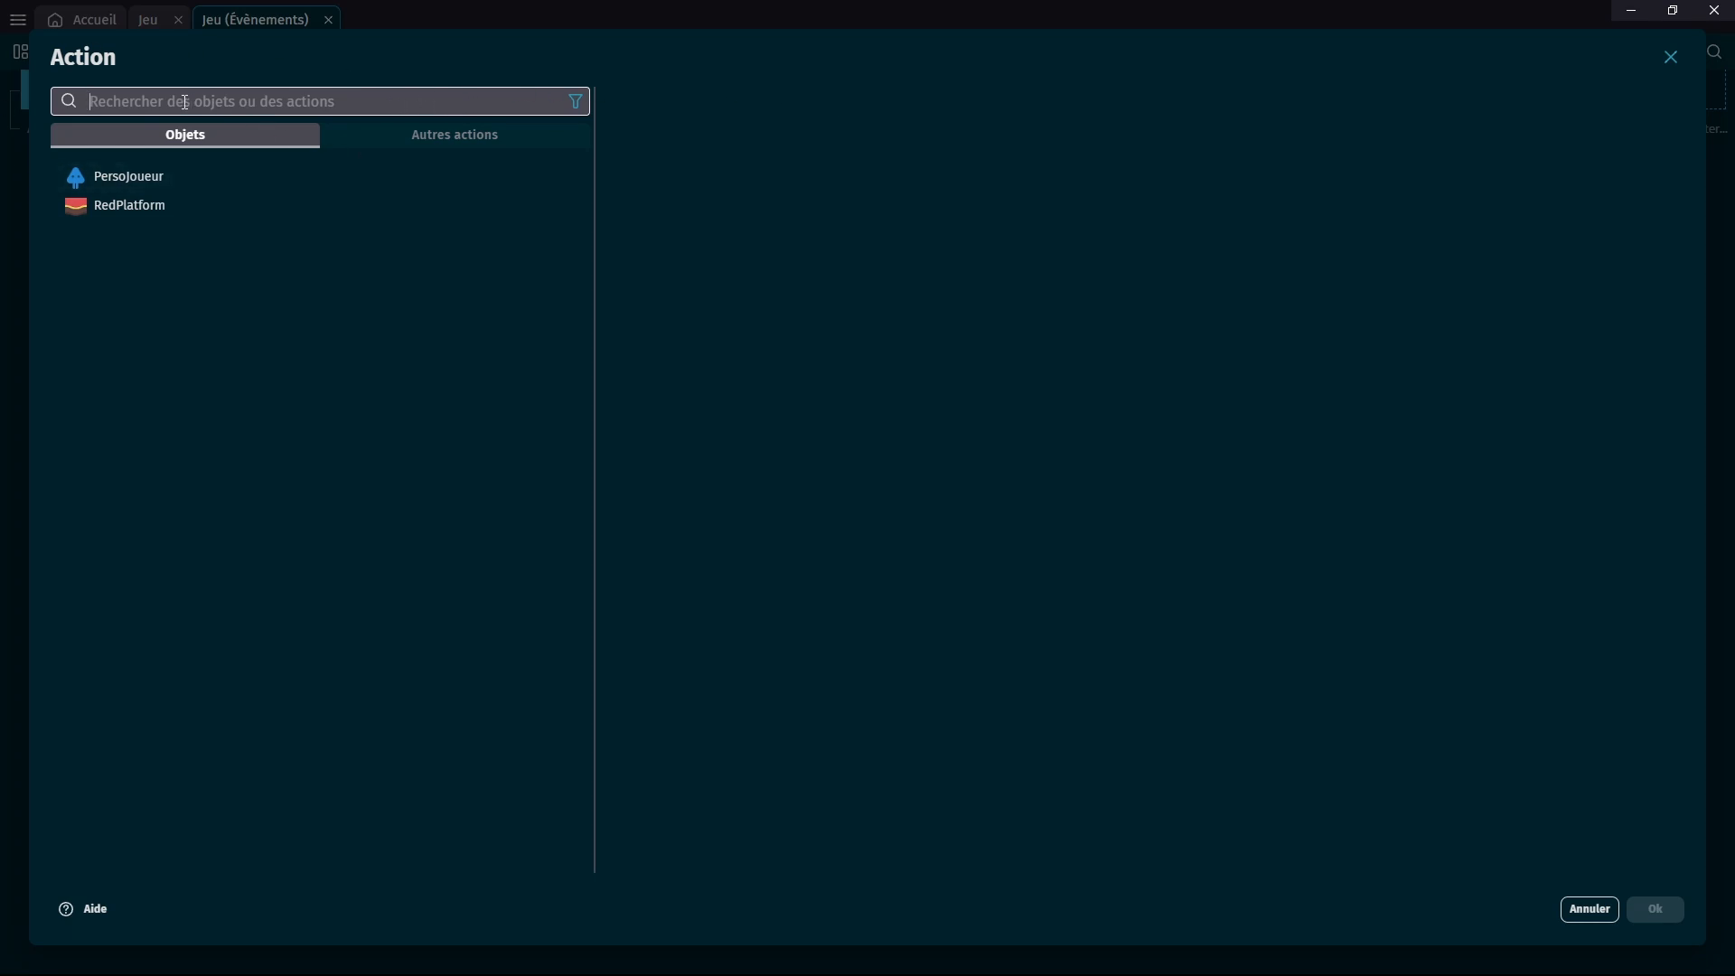
click(452, 137)
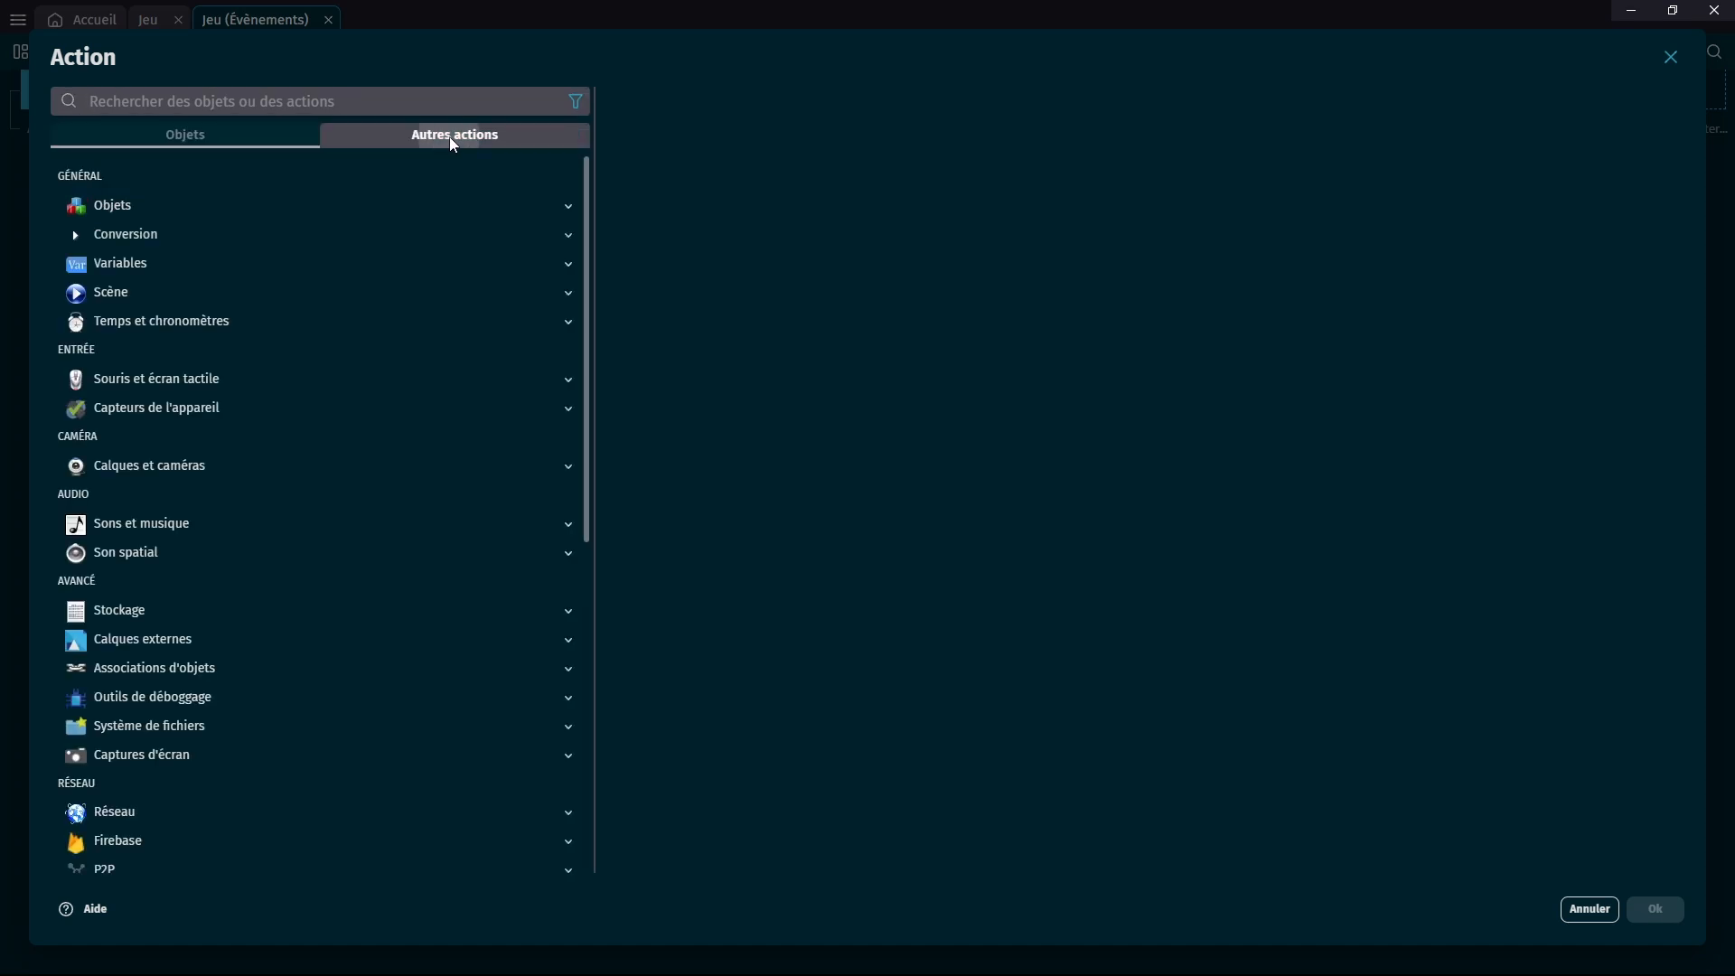
click(144, 293)
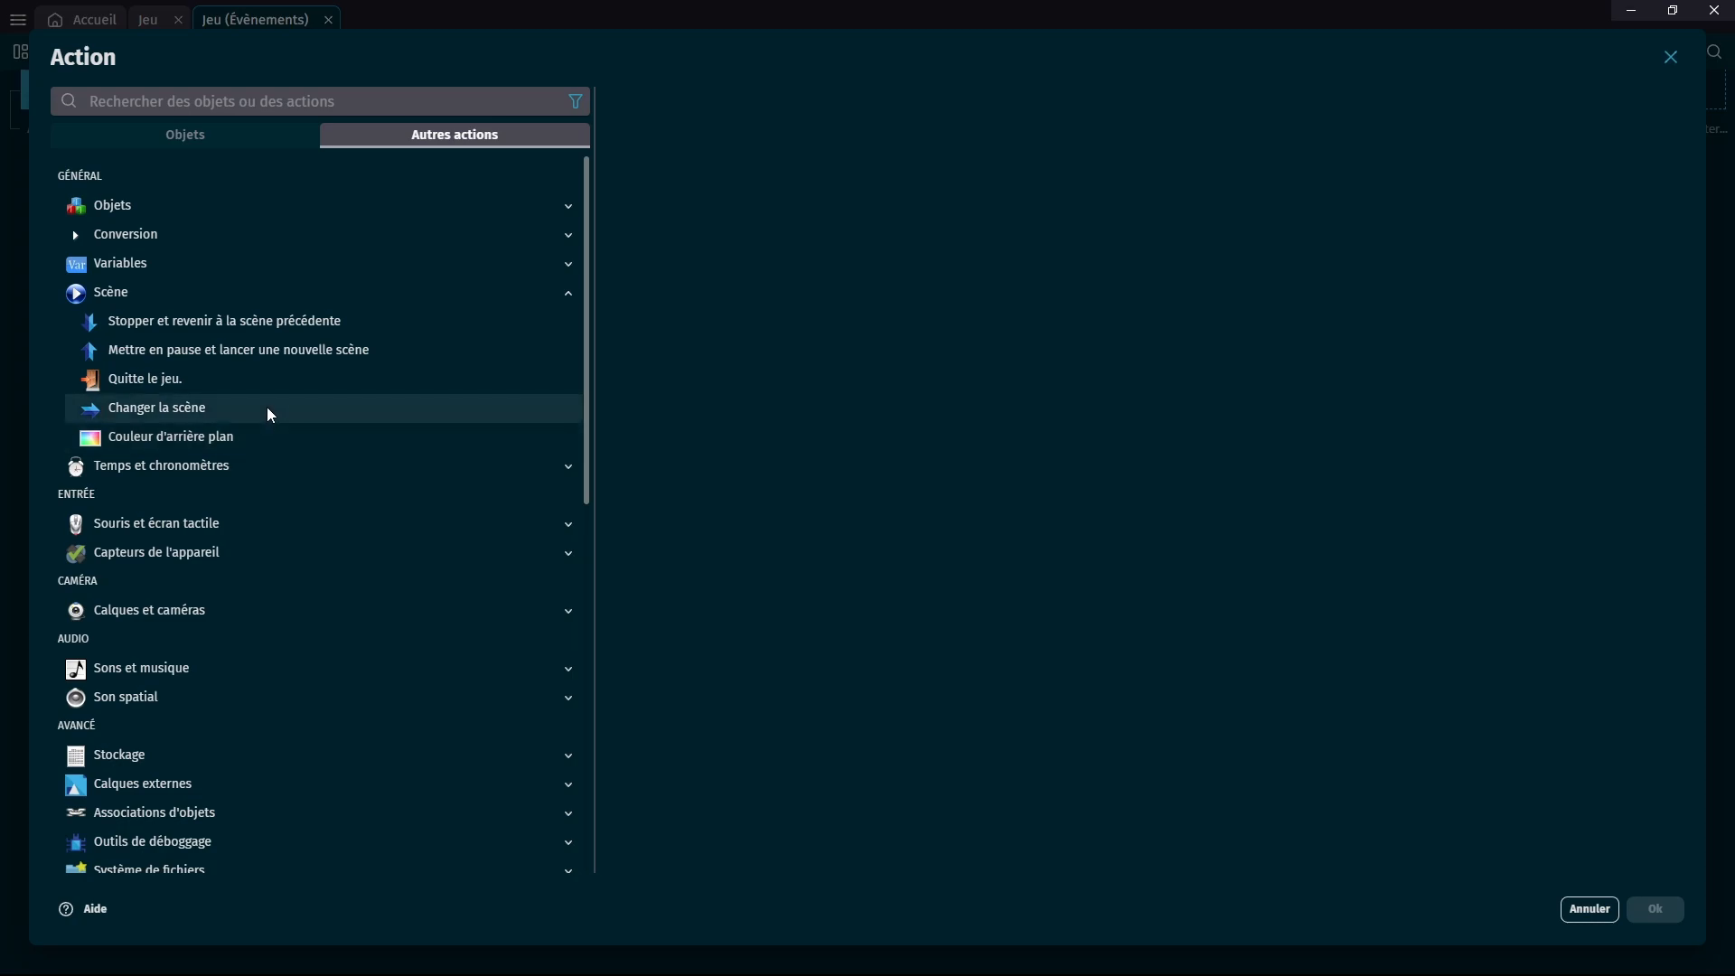
click(261, 101)
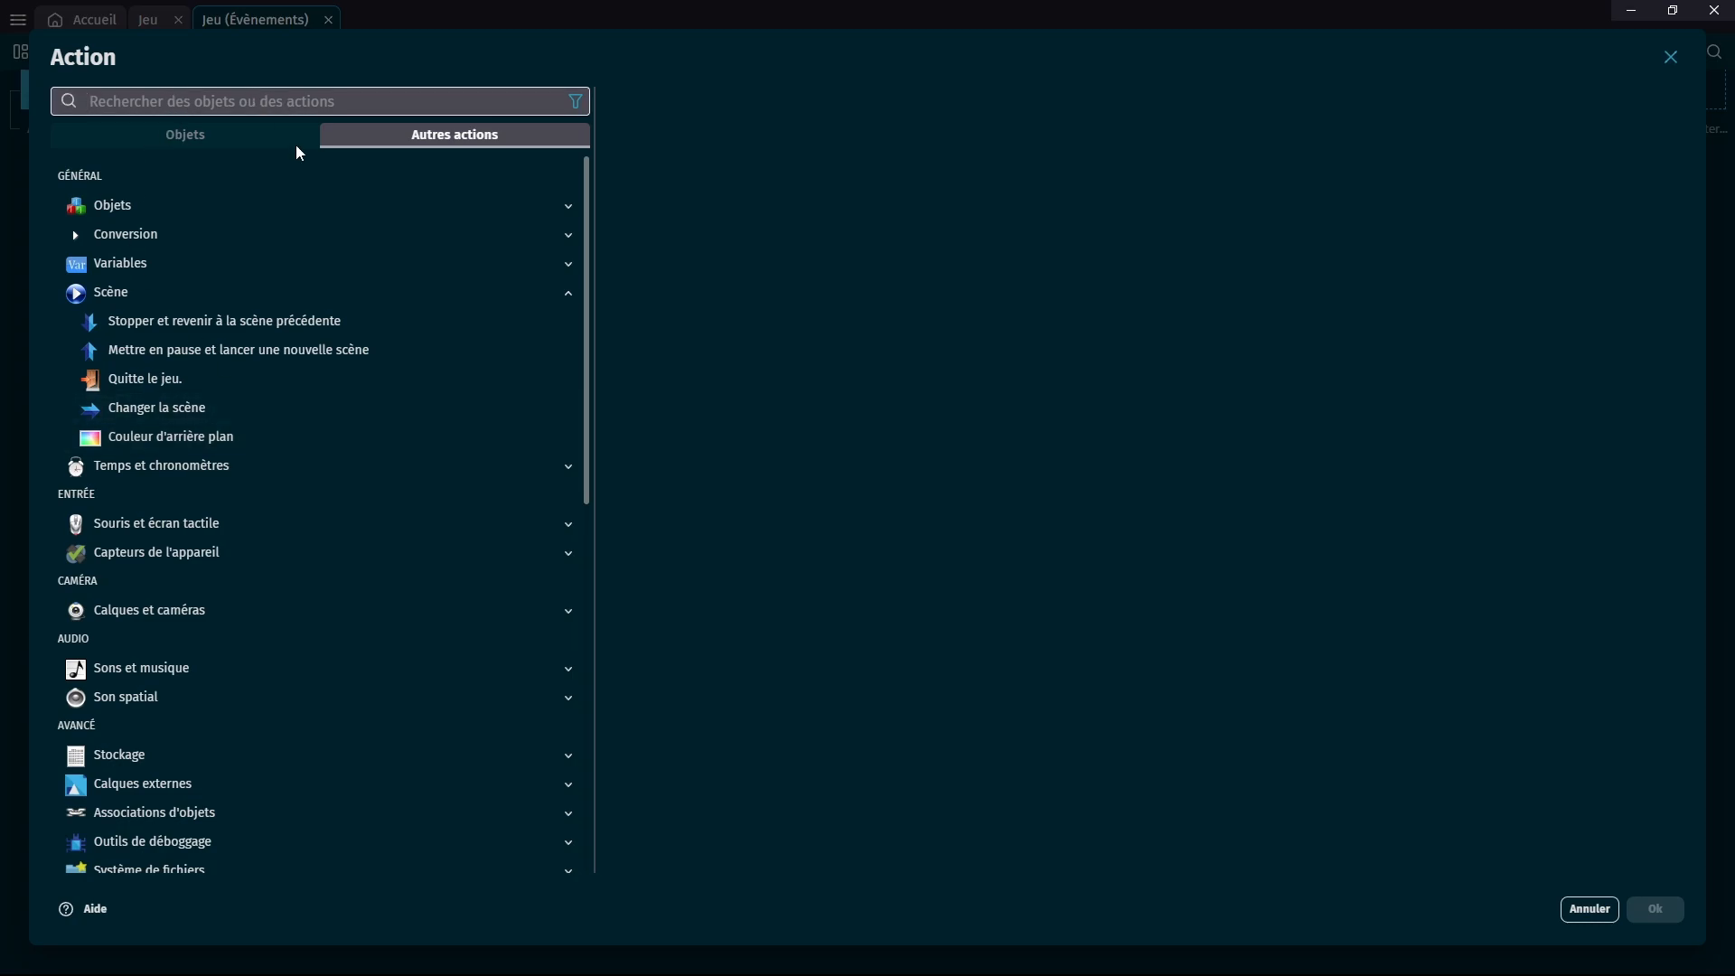
text(scene)
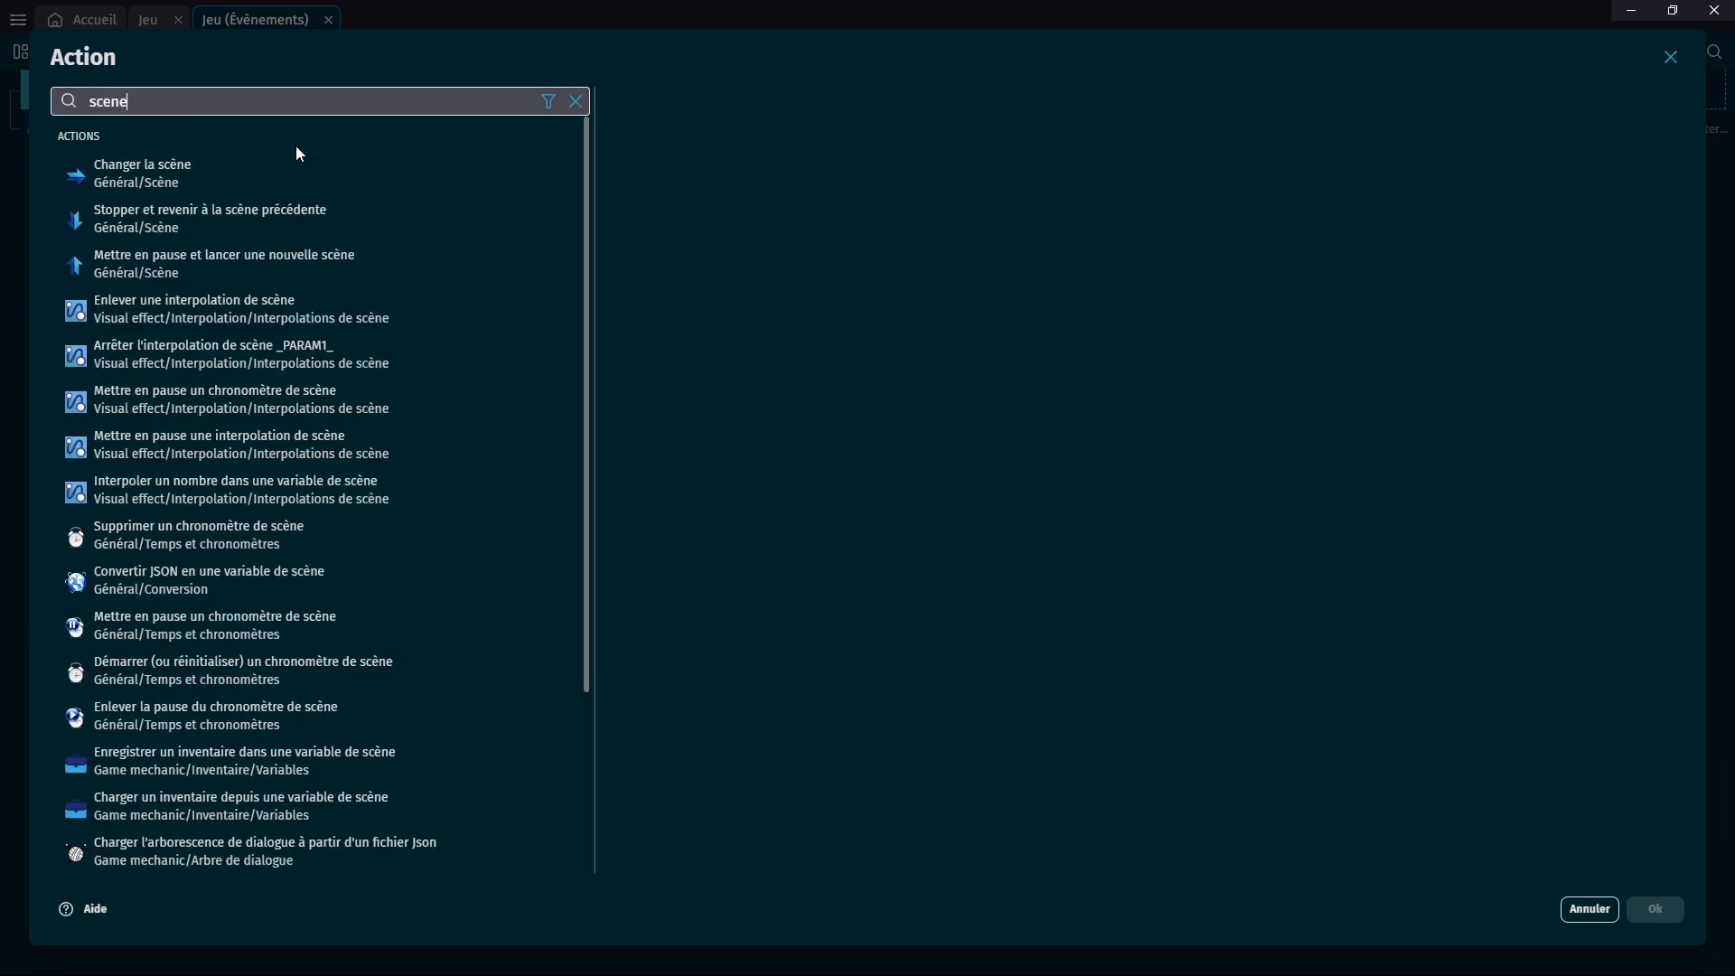
click(192, 174)
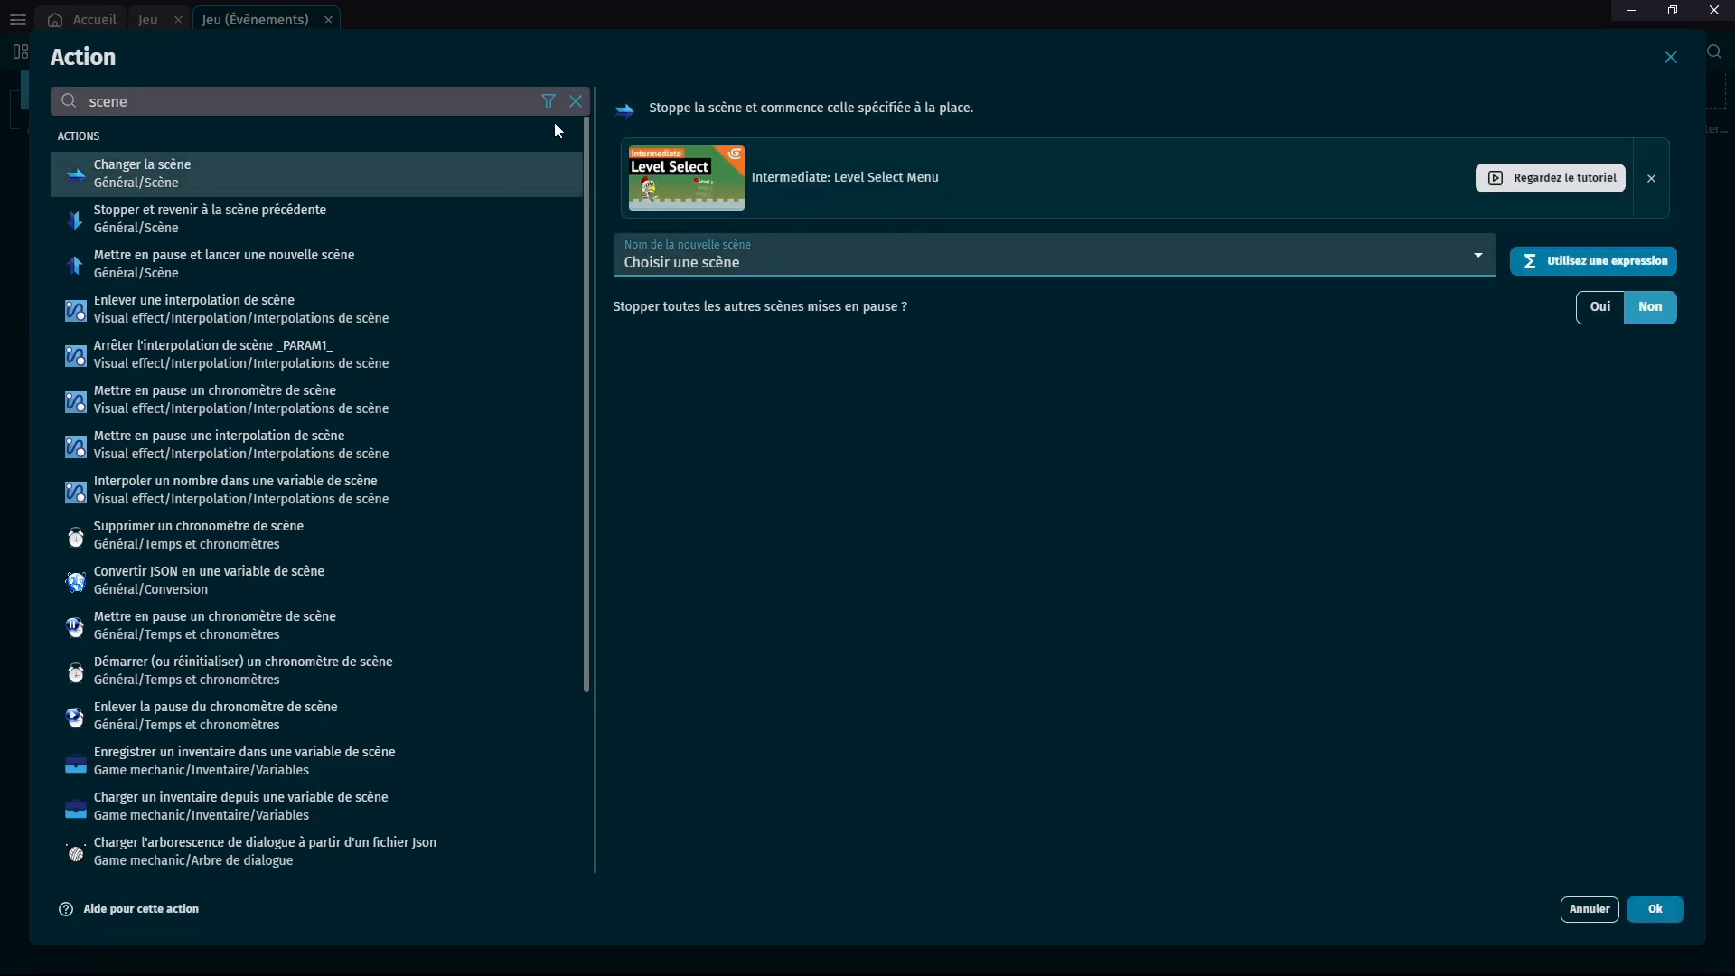
Clear the action search, search for "scene" again and reselect Changer la scène.
click(576, 100)
click(197, 133)
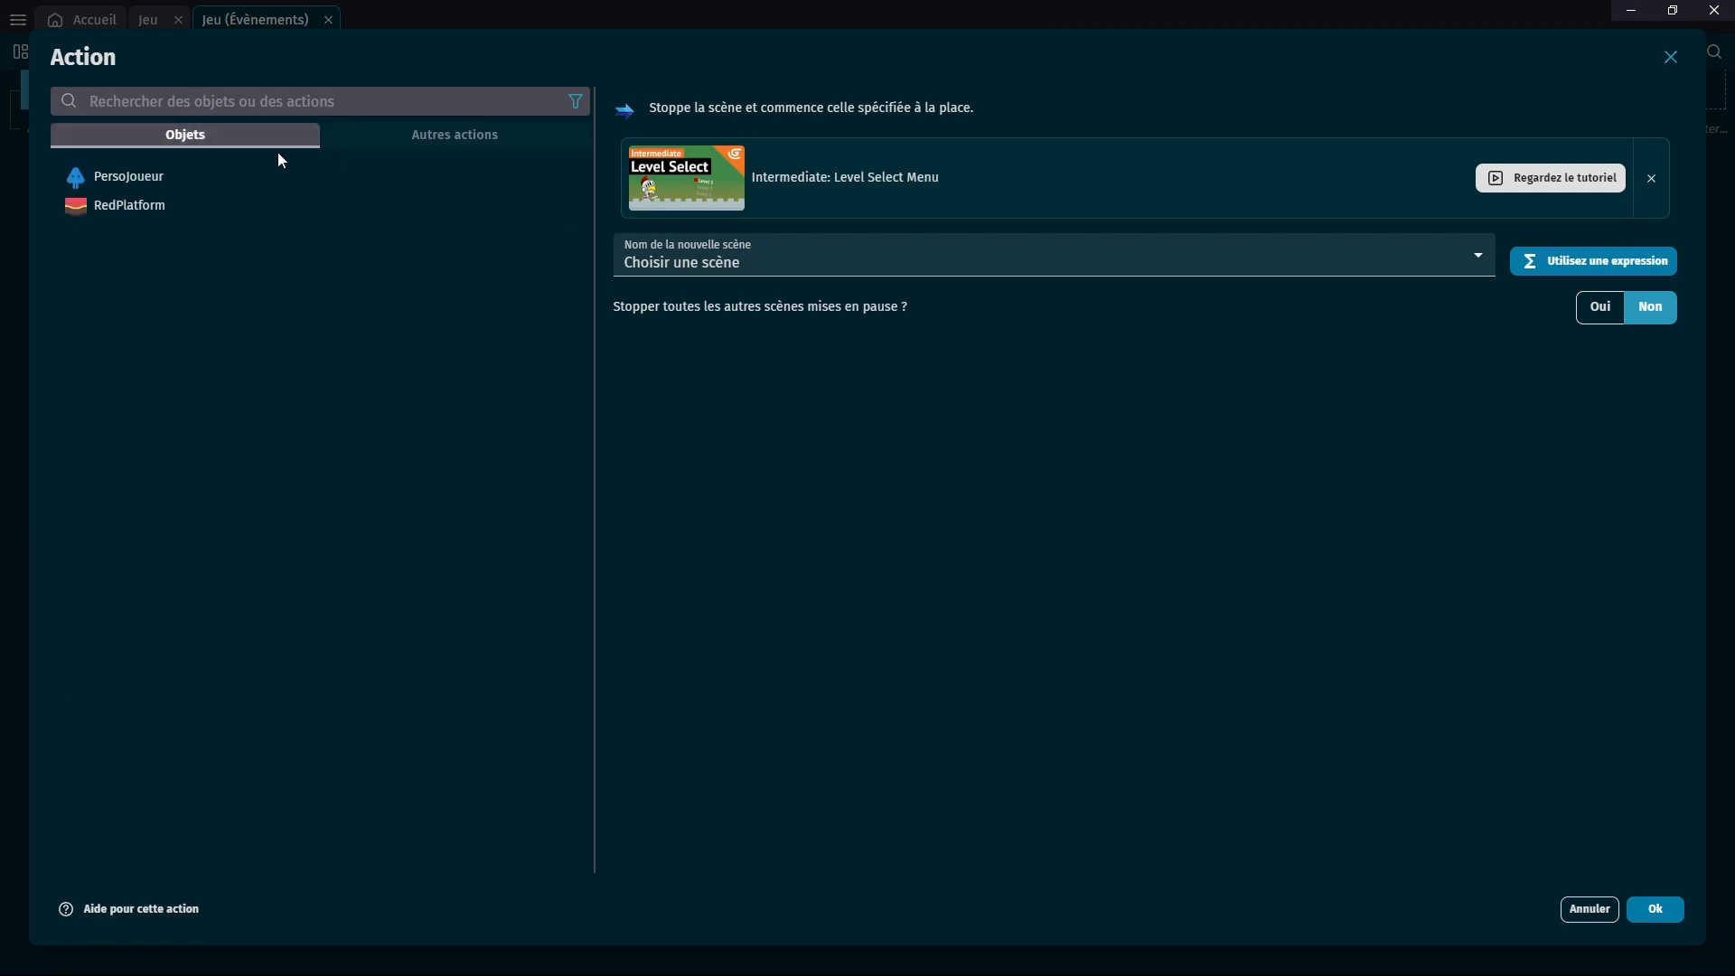
click(485, 108)
text(sce)
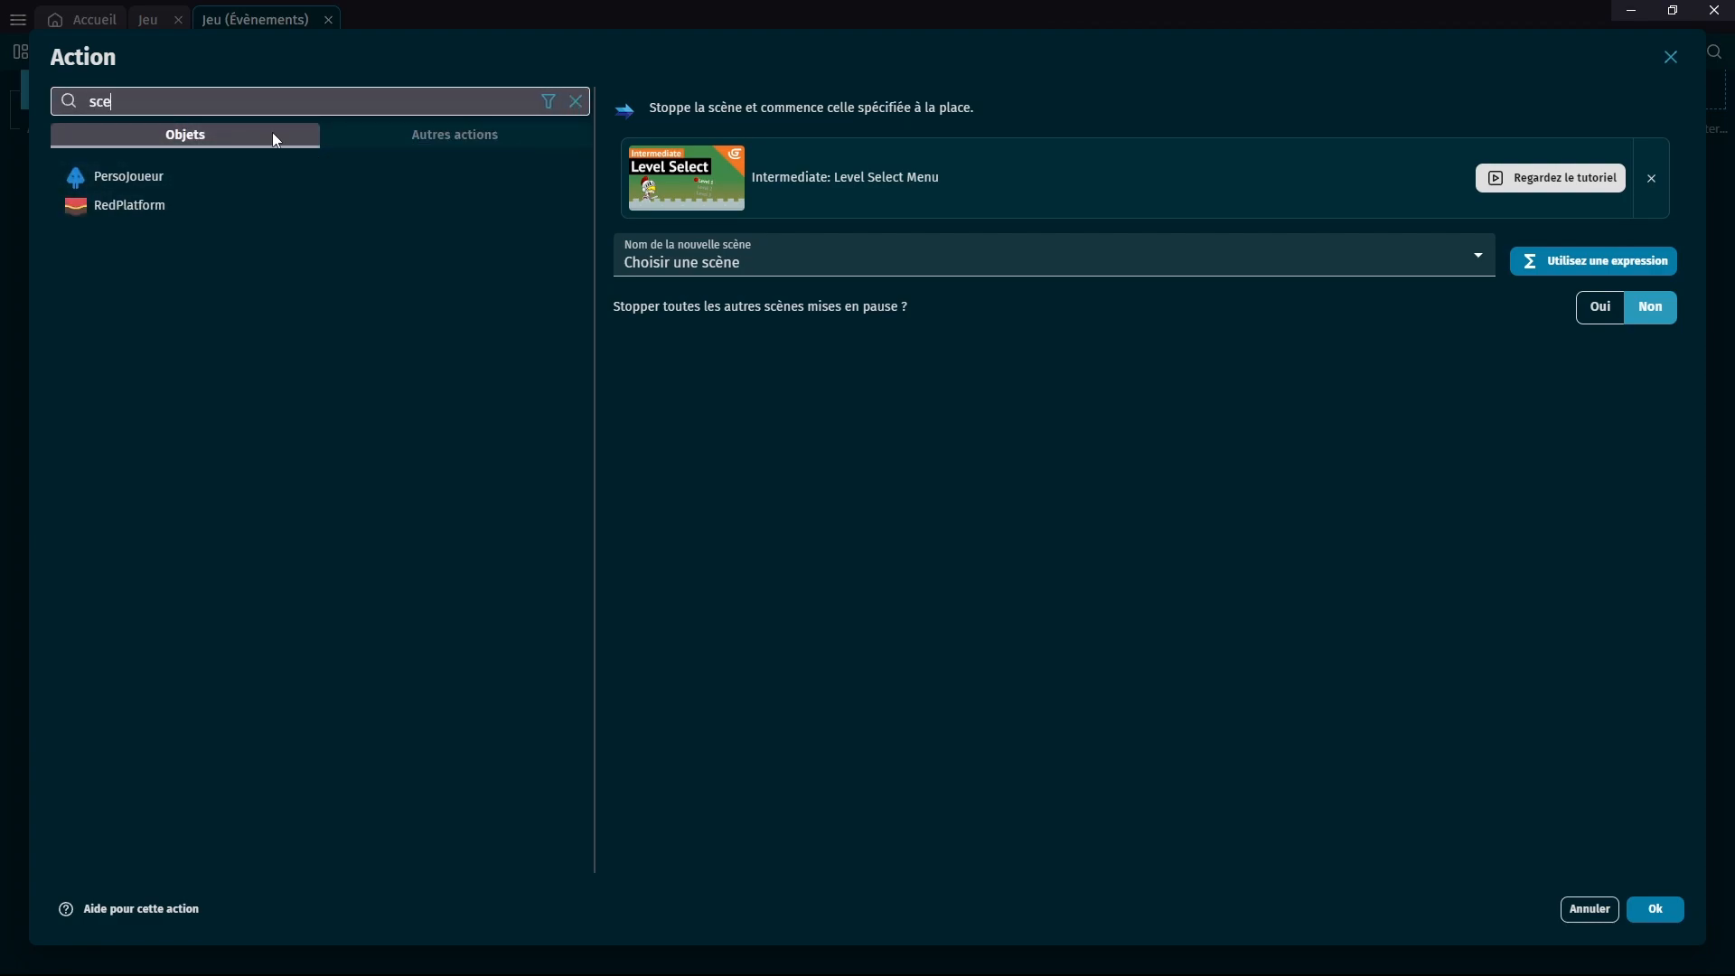
text(ne)
click(470, 162)
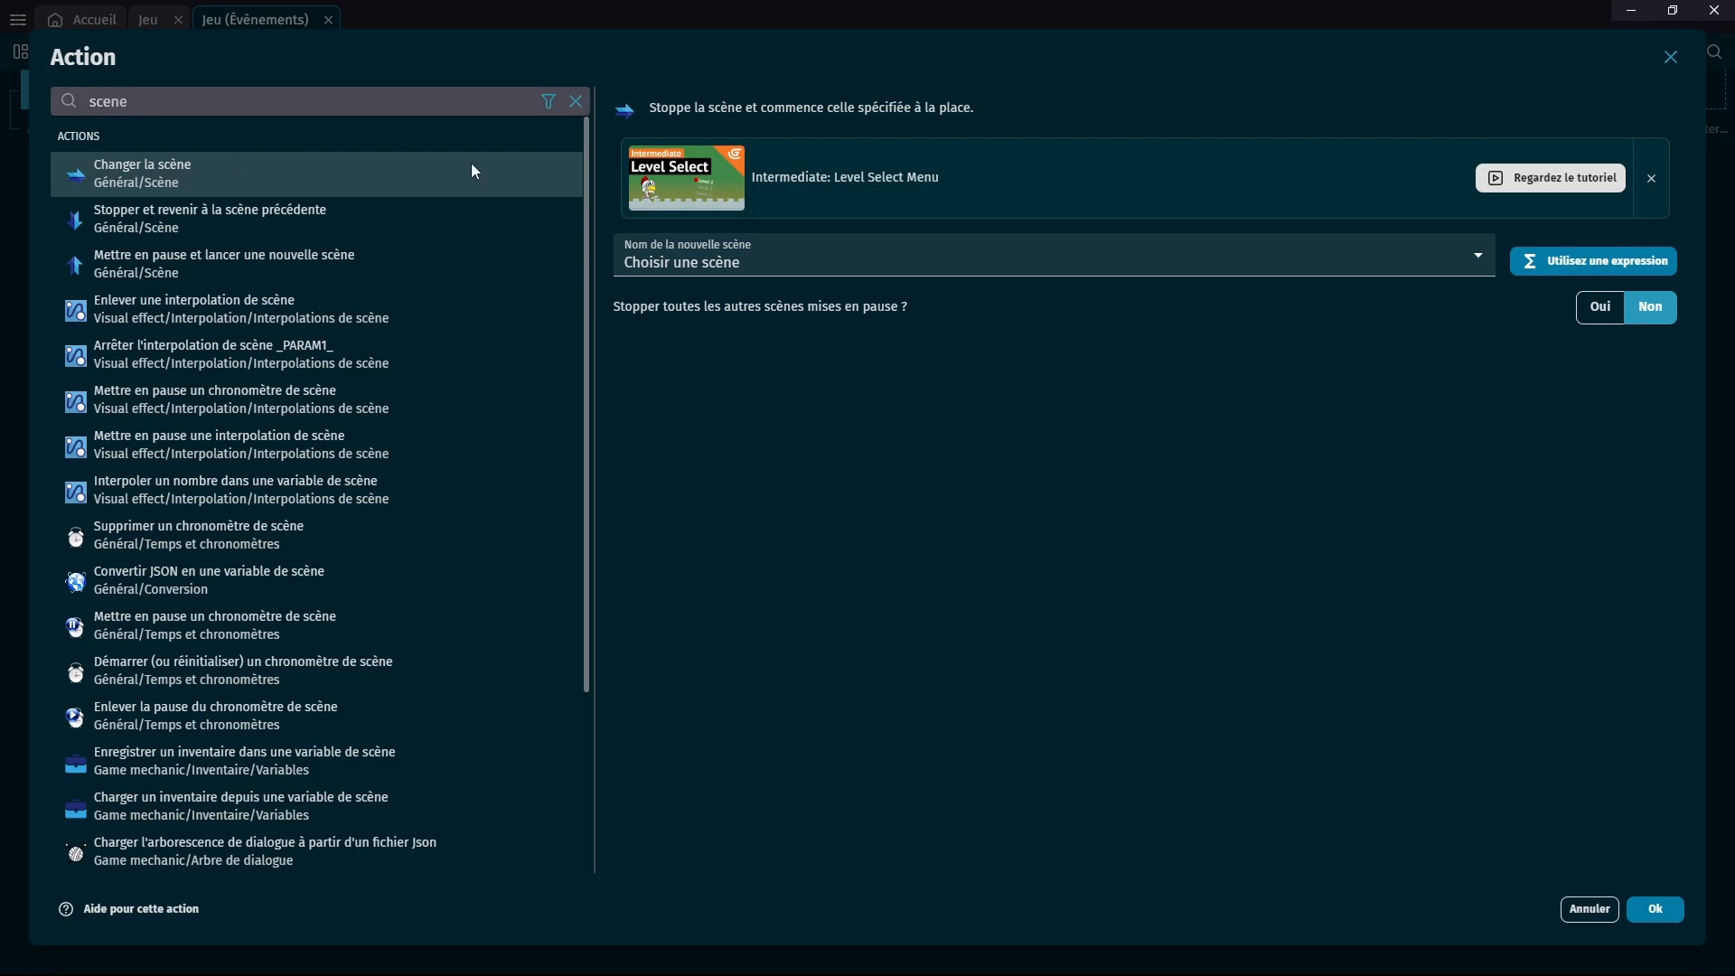
Set Jeu as the new scene for the action, confirm it and save the project.
click(763, 251)
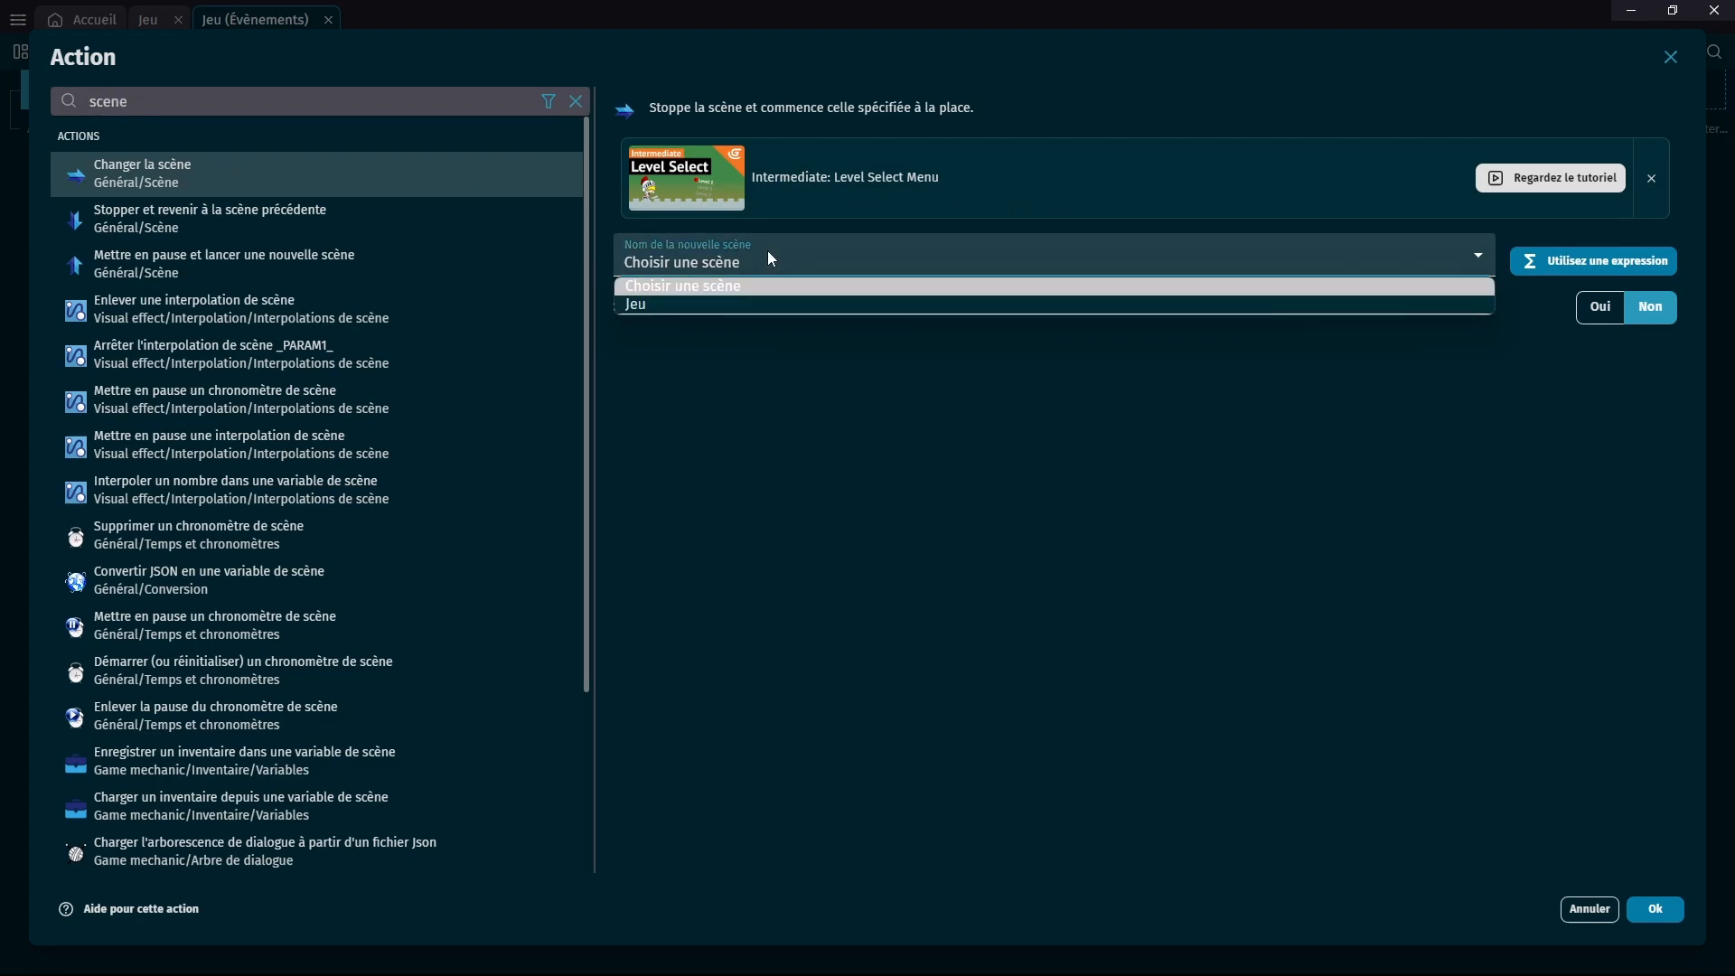
click(664, 304)
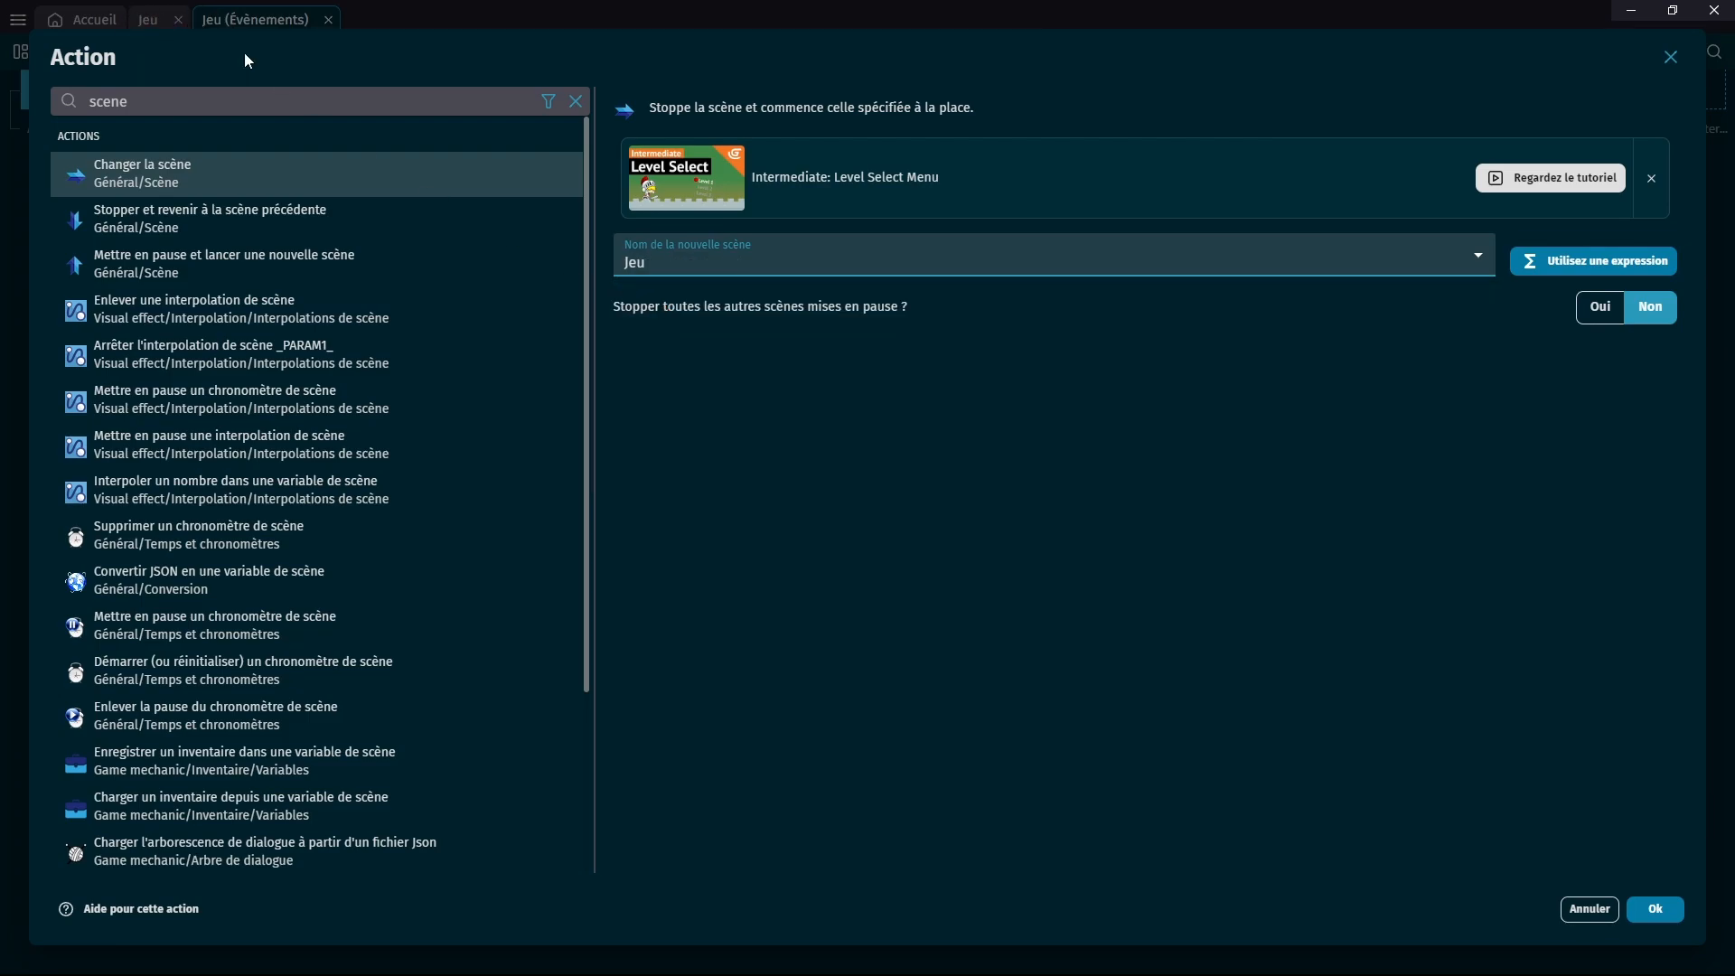
click(1659, 909)
key(ctrl+s)
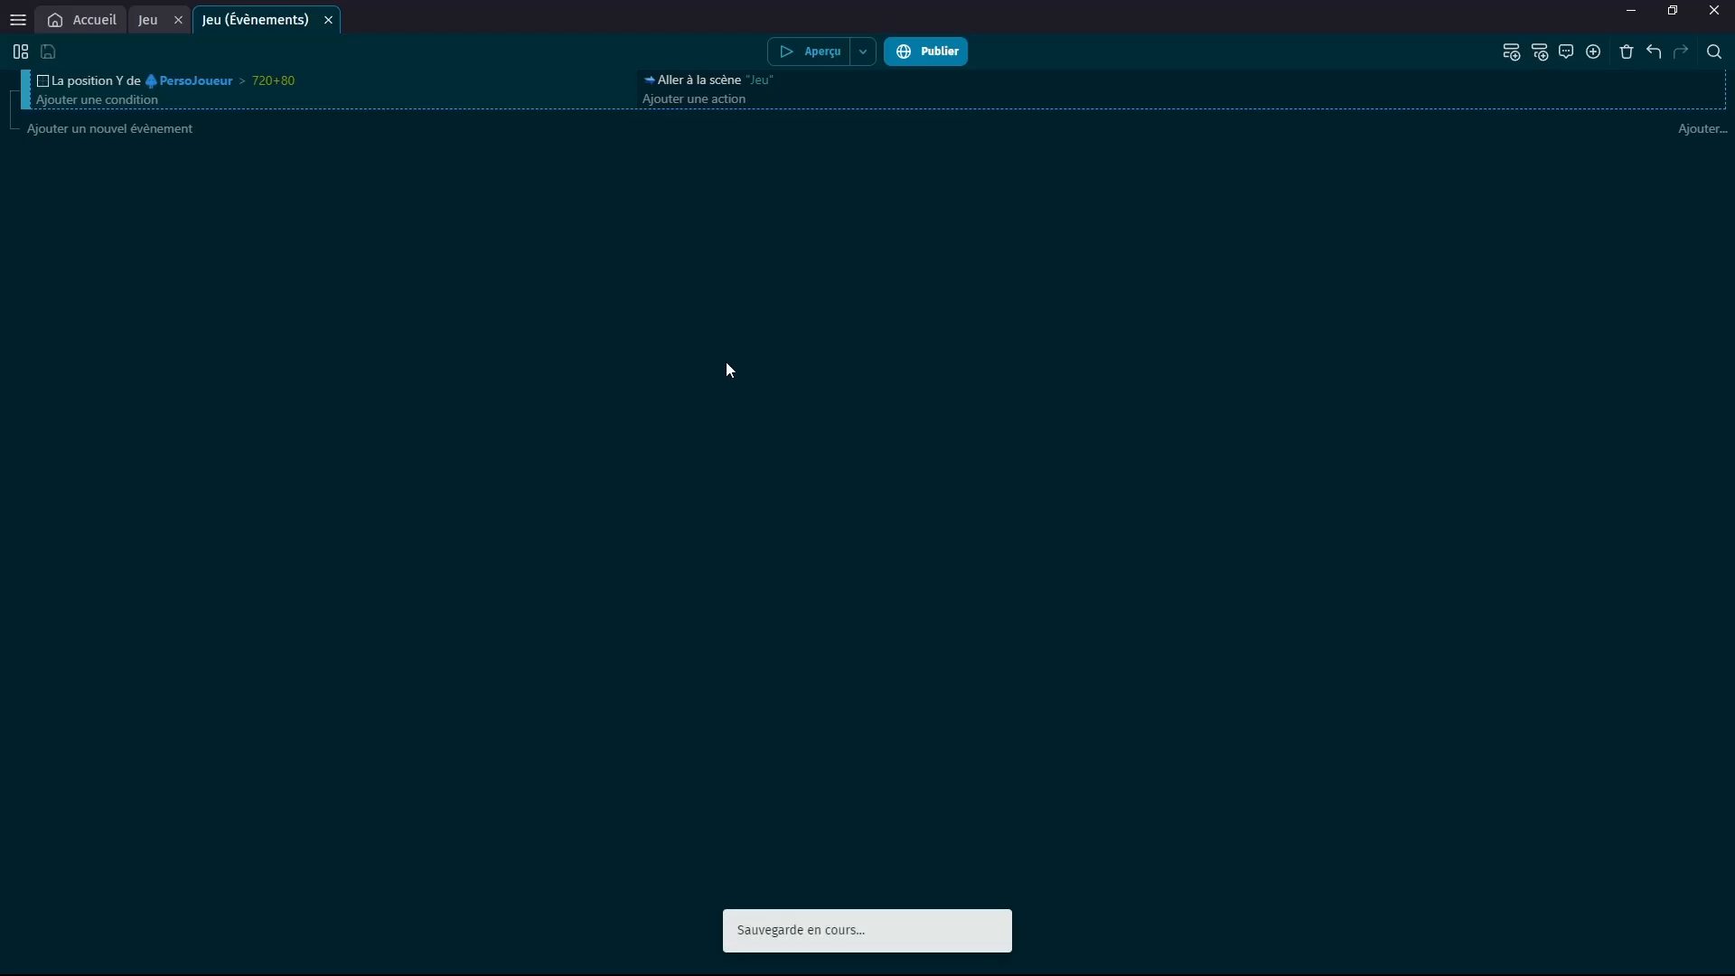
Preview the game and test the scene restart by letting PersoJoueur fall, then jump across the platforms.
click(810, 57)
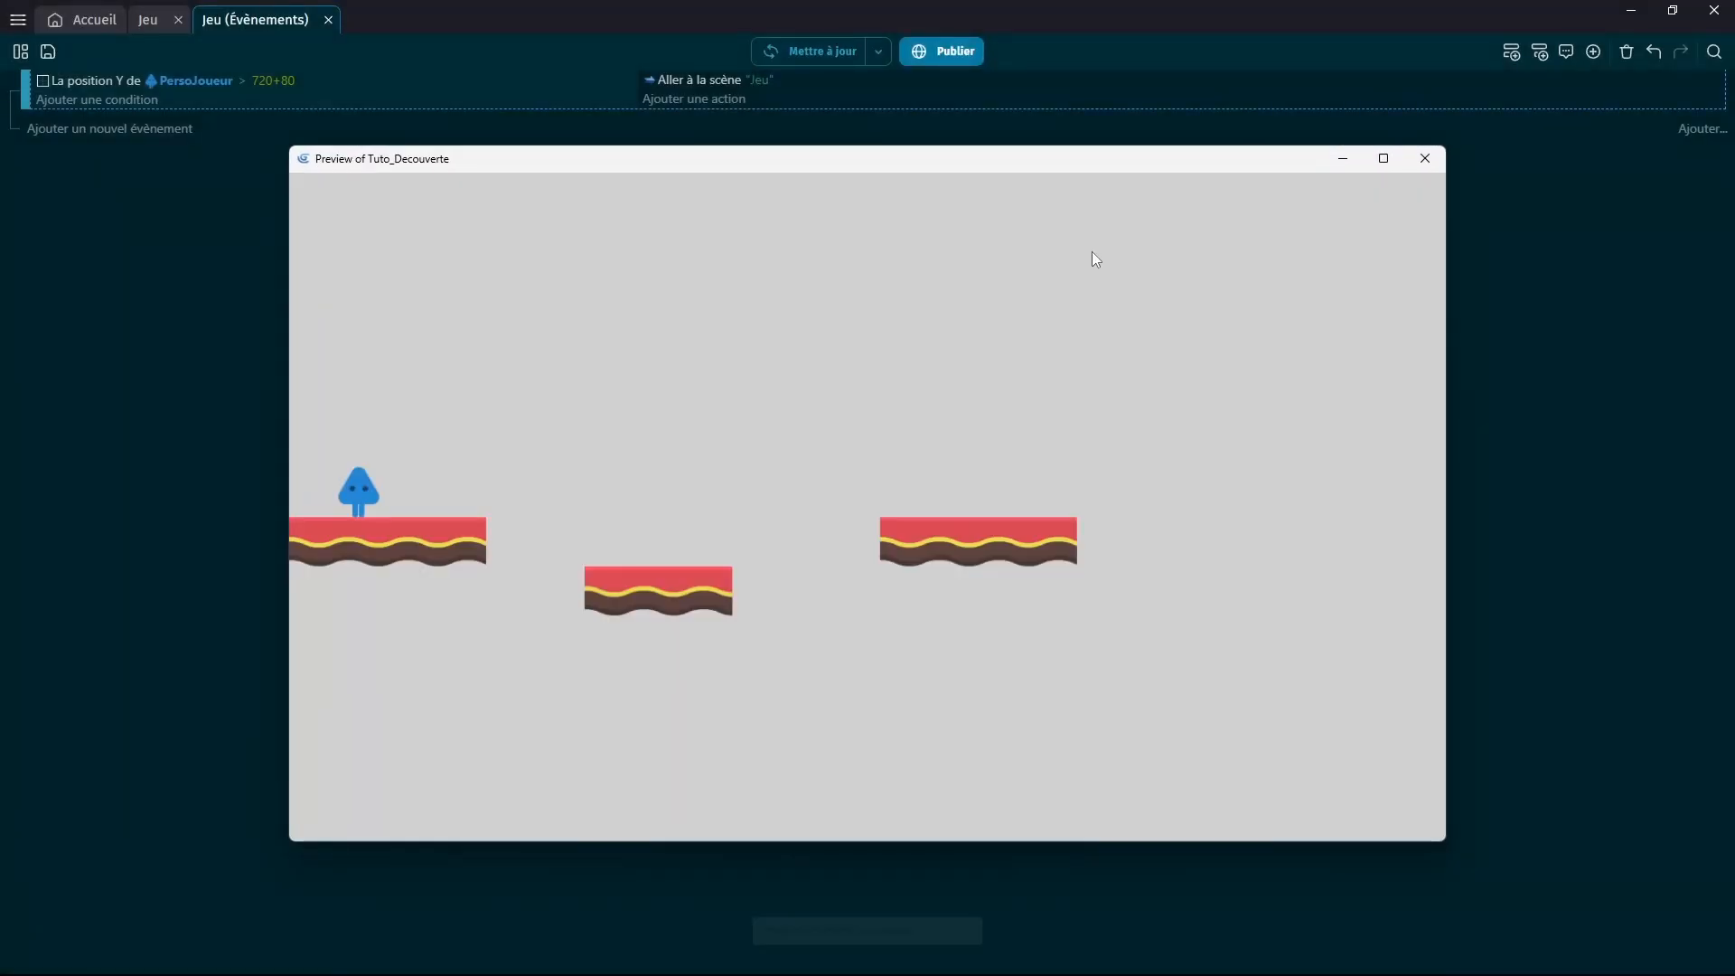
key(Right)
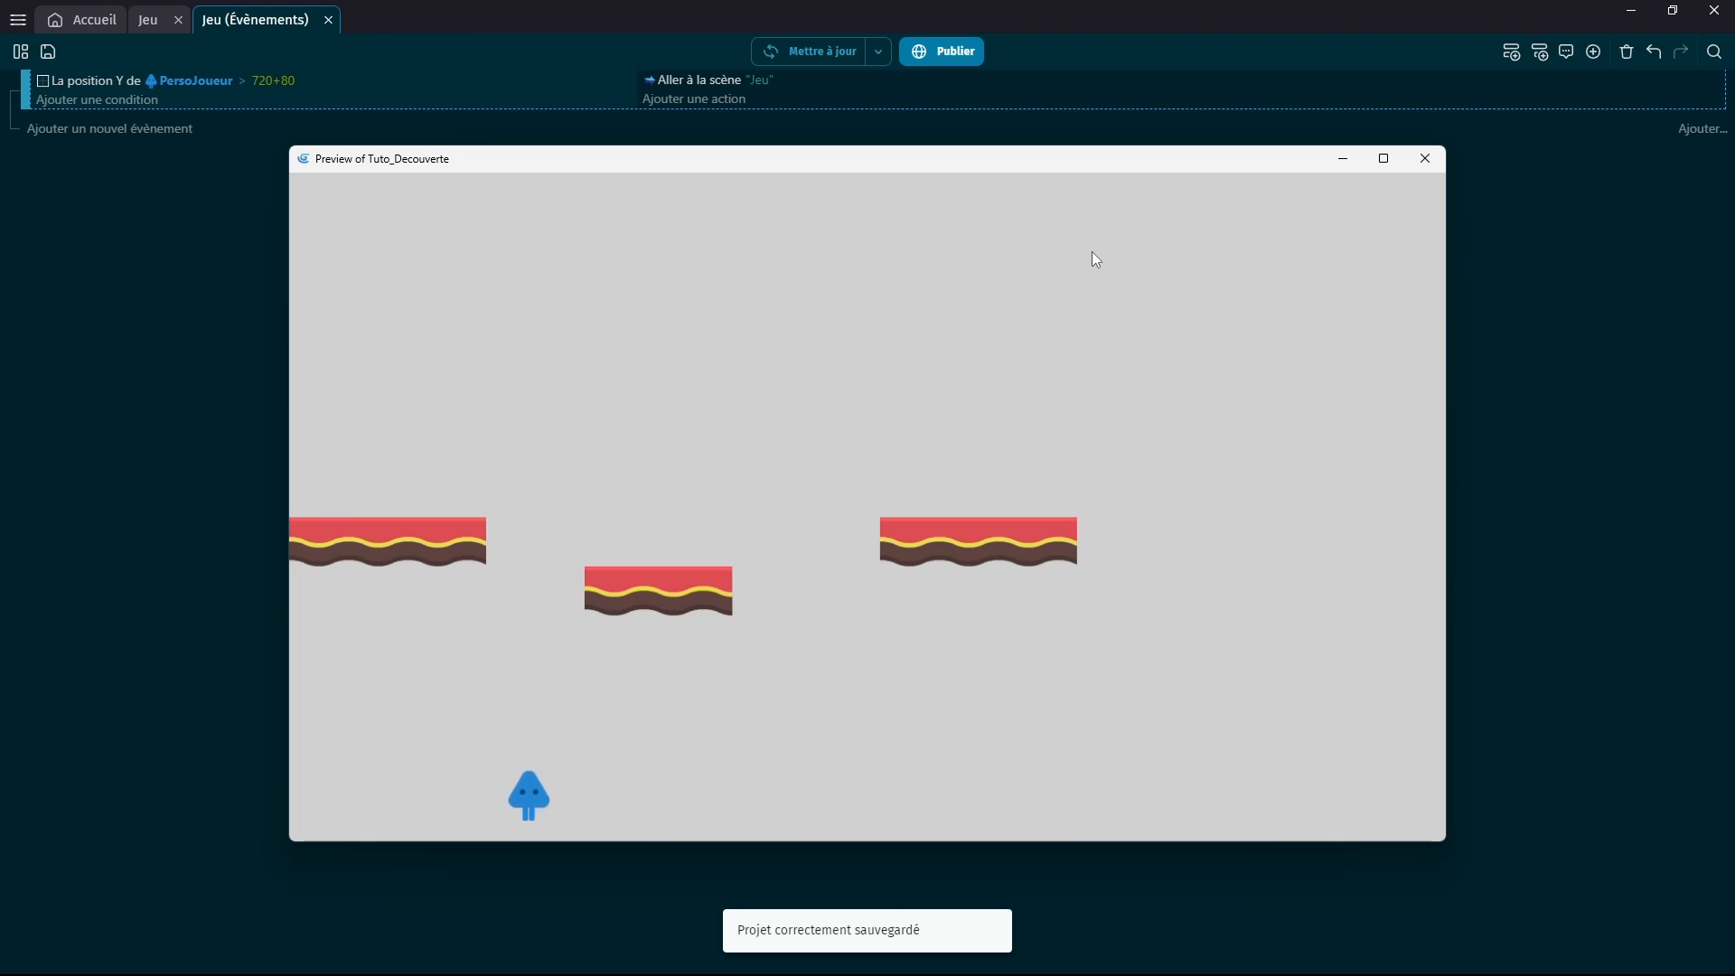
key(Right)
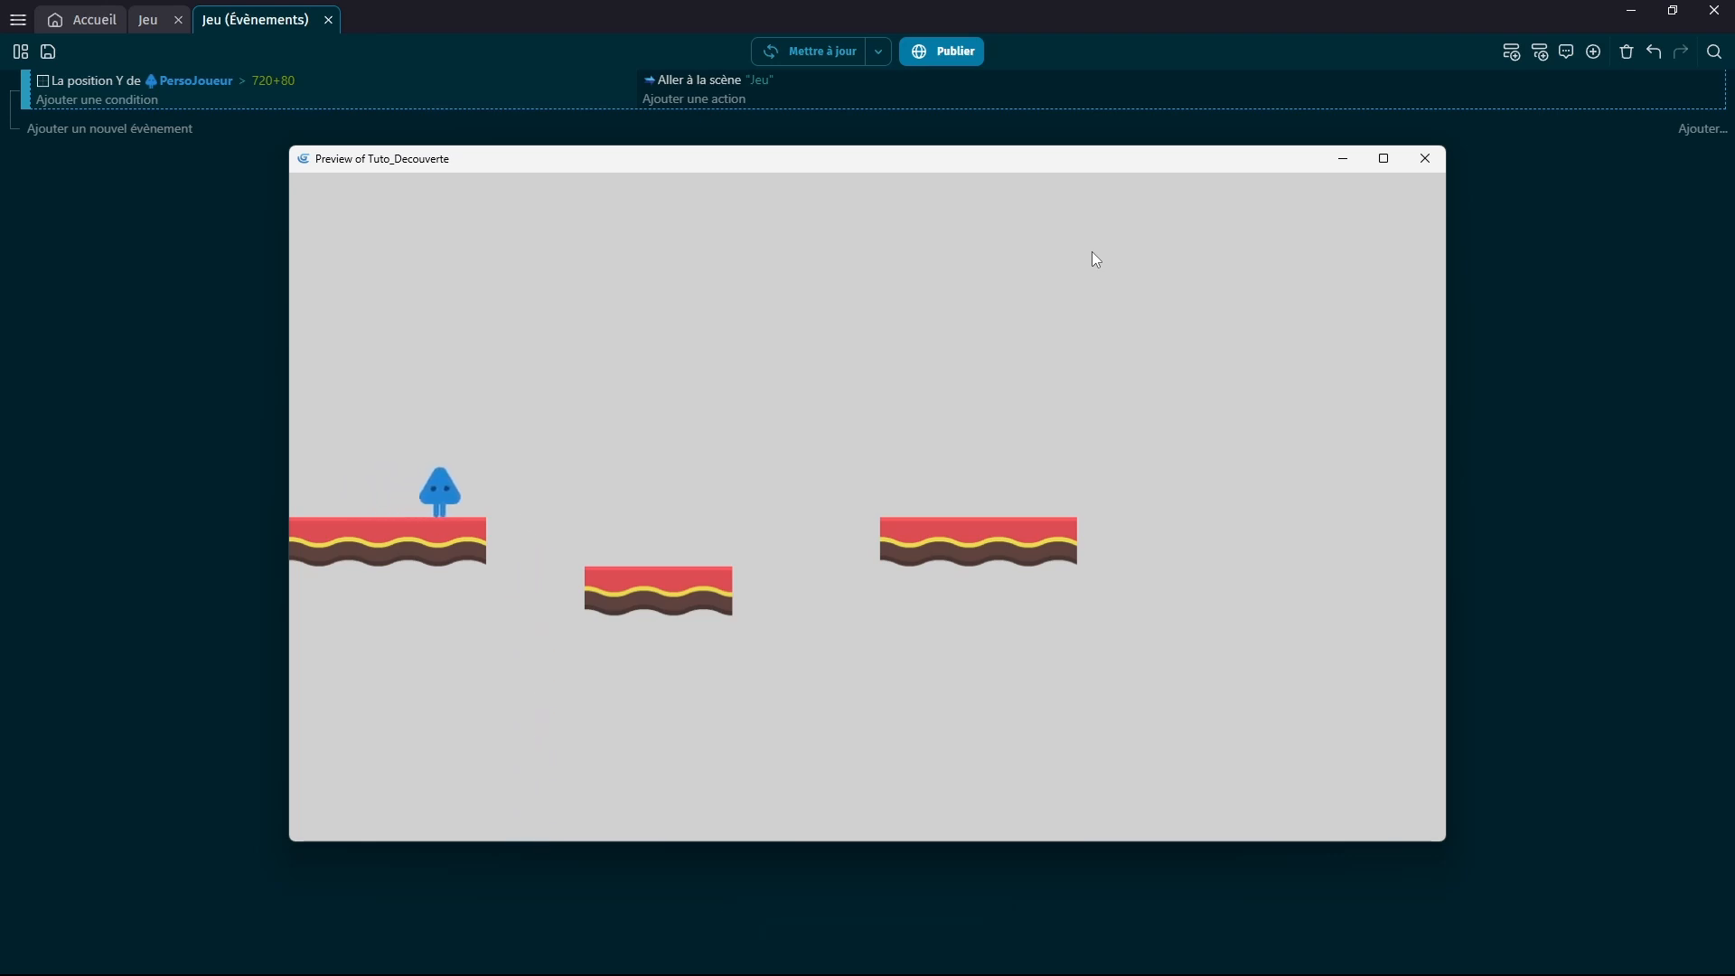
key(space)
key(space)
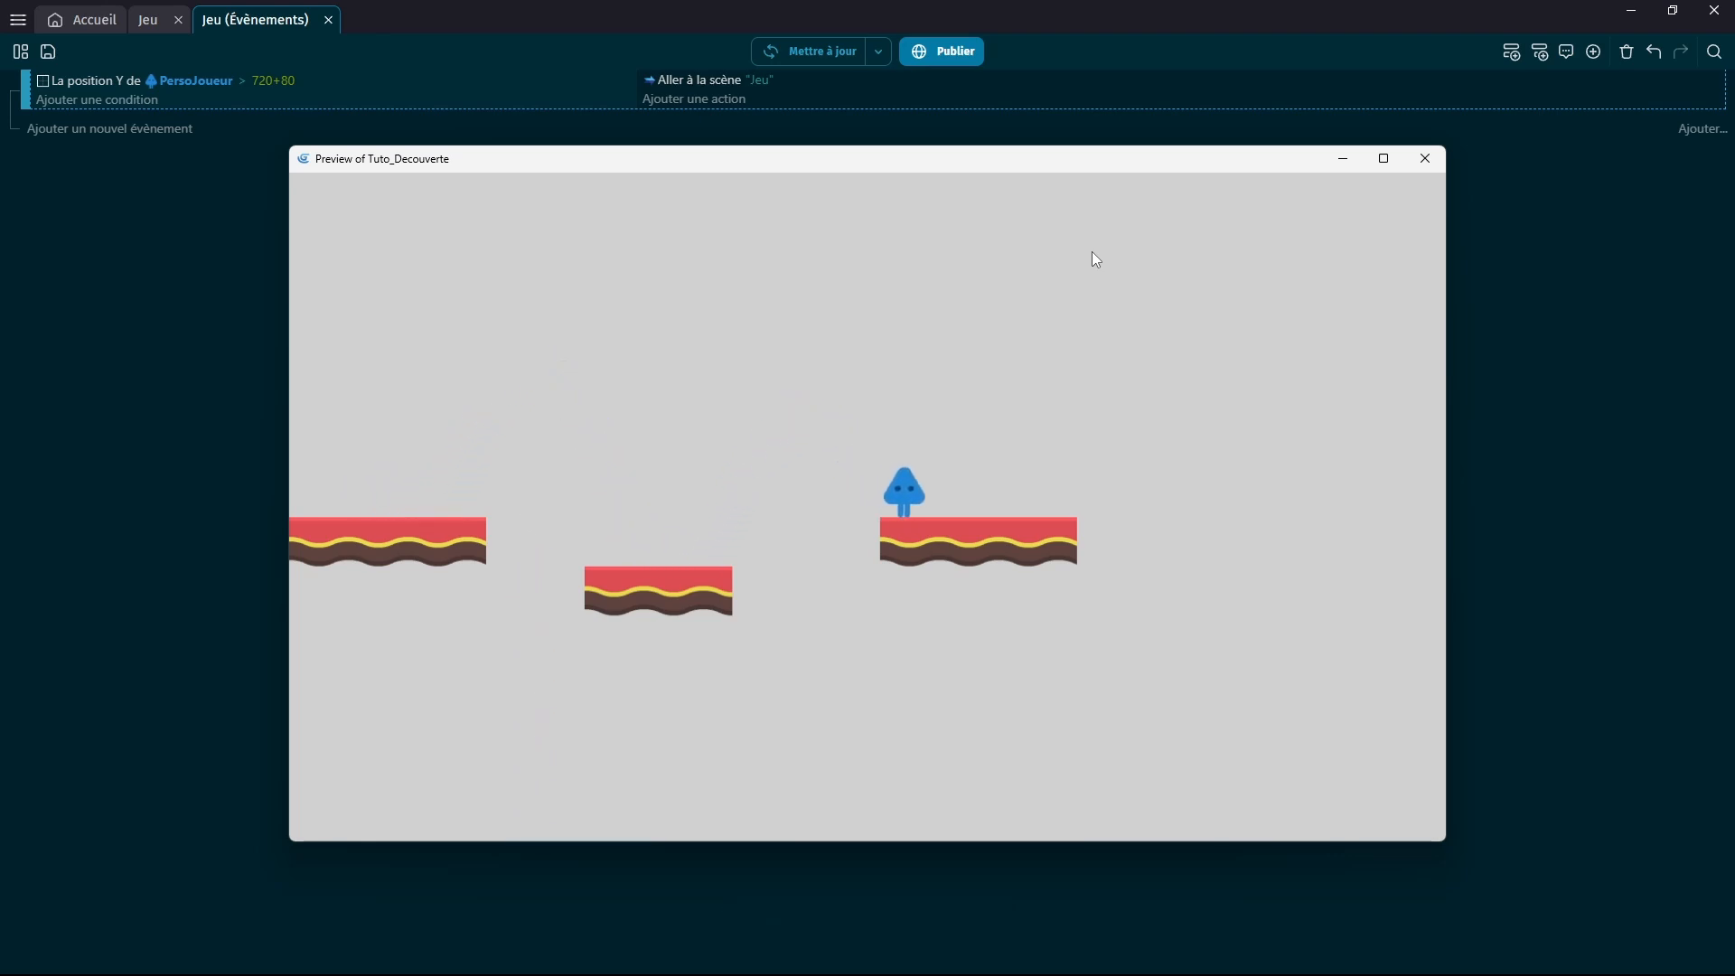
key(Right)
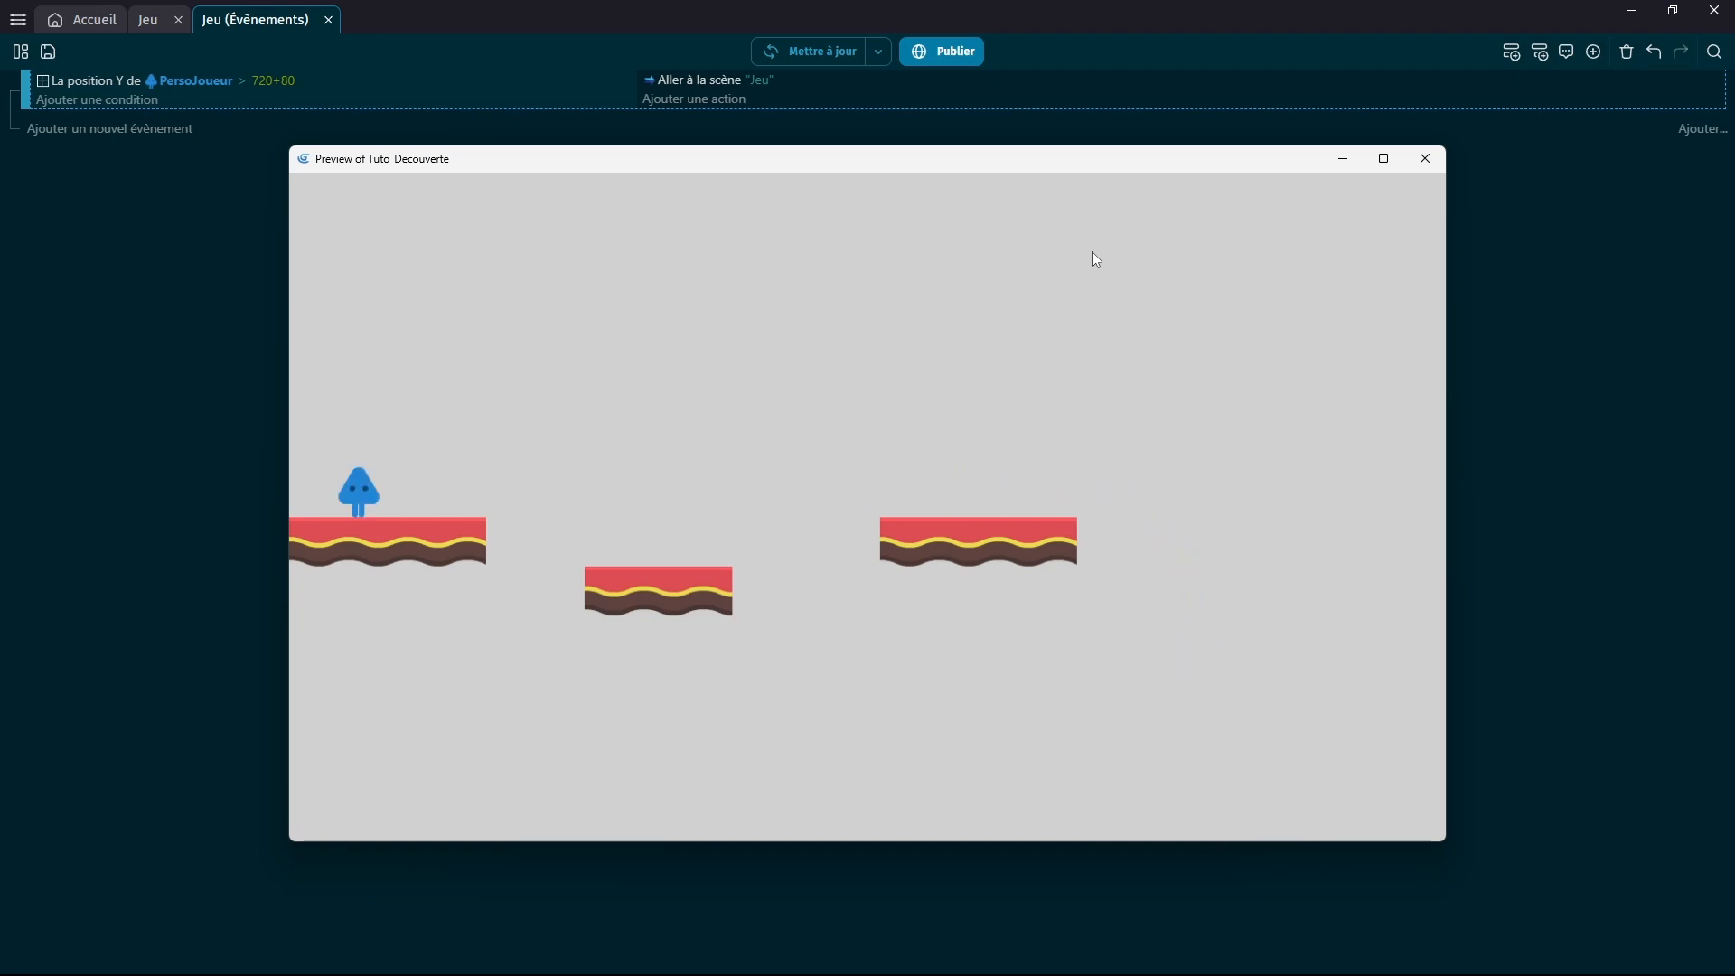
key(Right)
key(space)
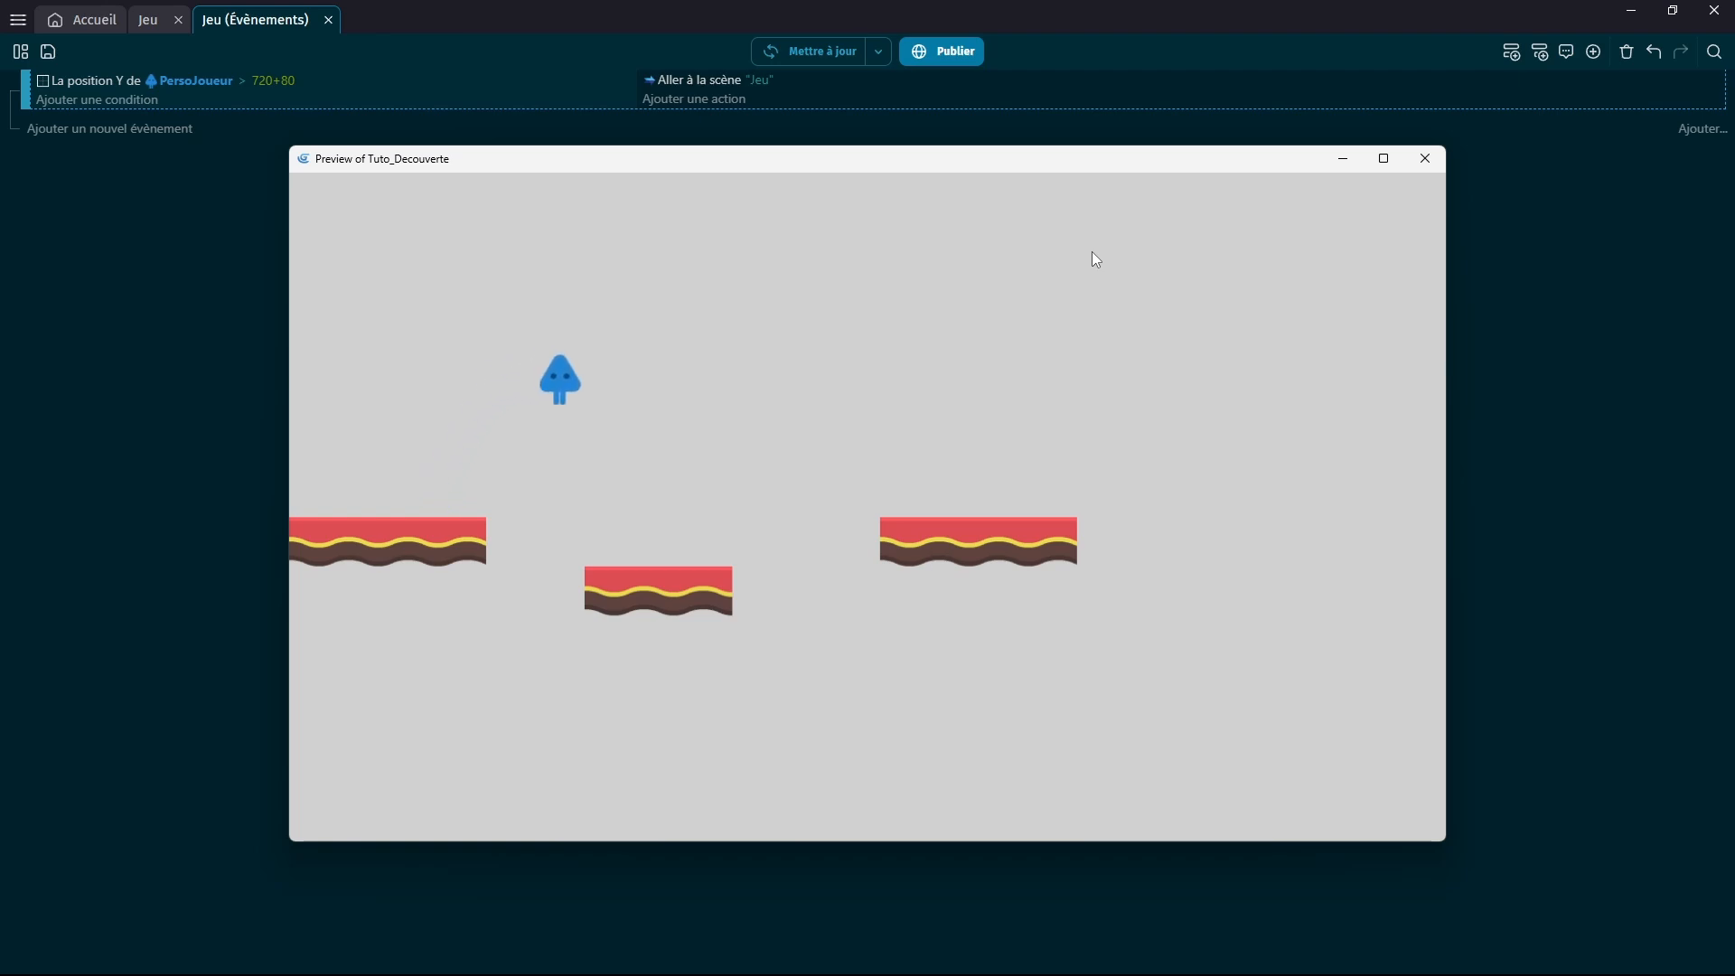
key(space)
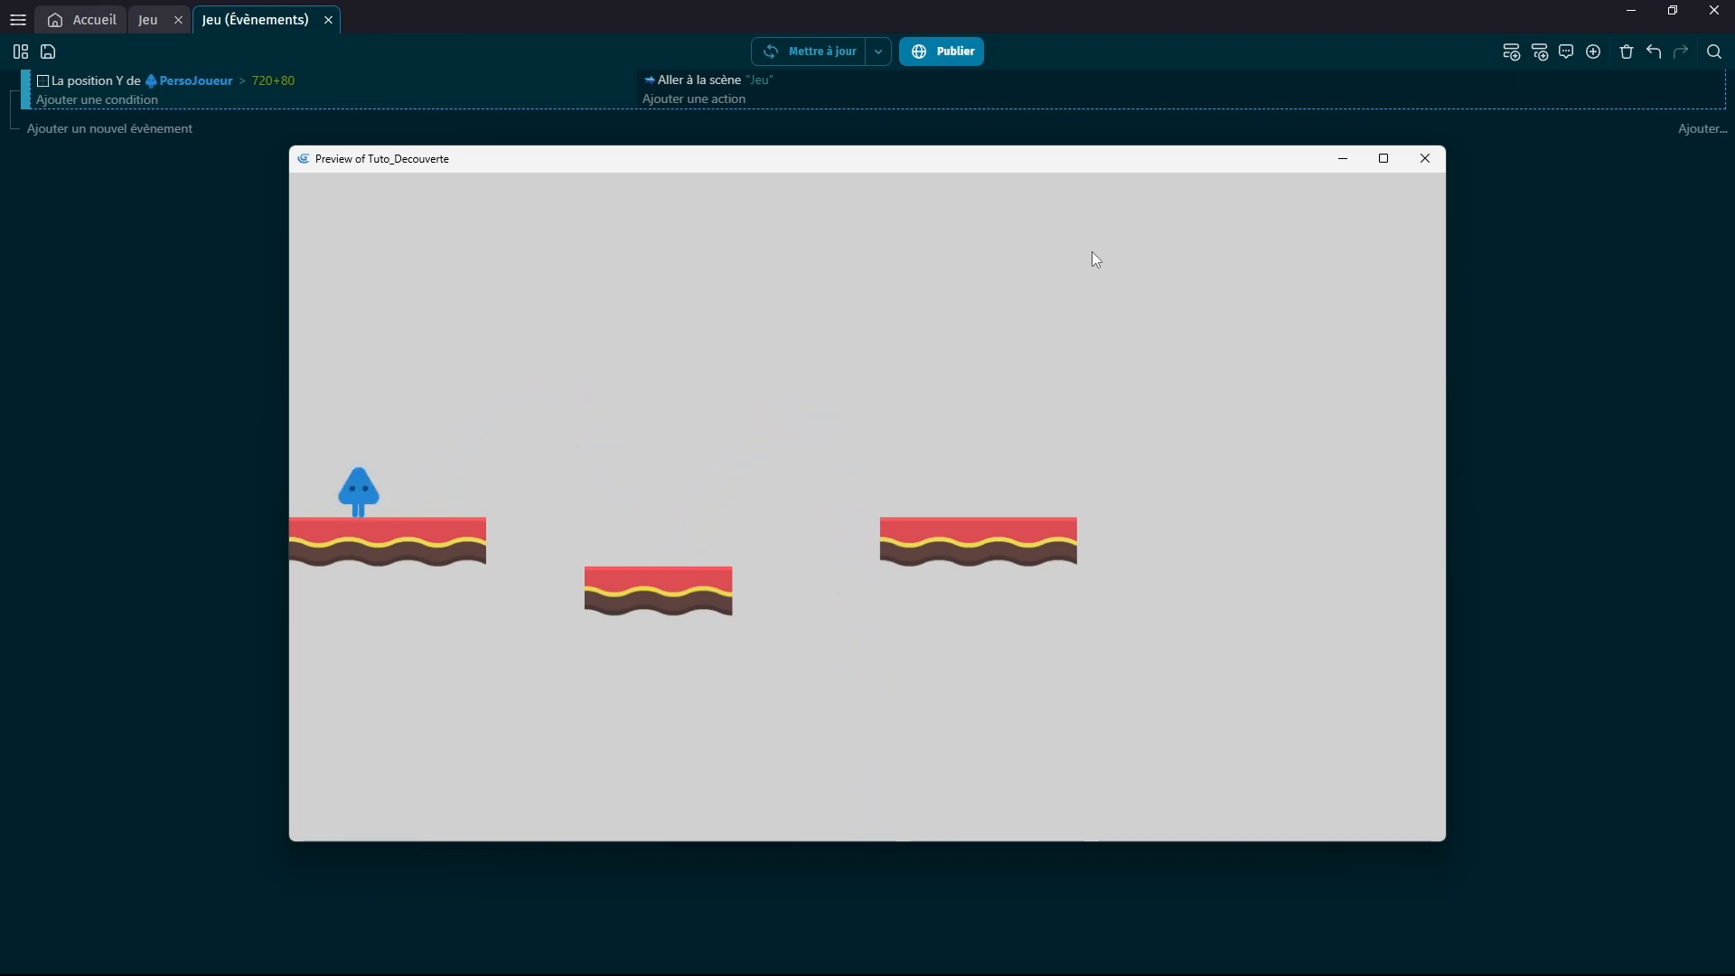
key(Right)
key(space)
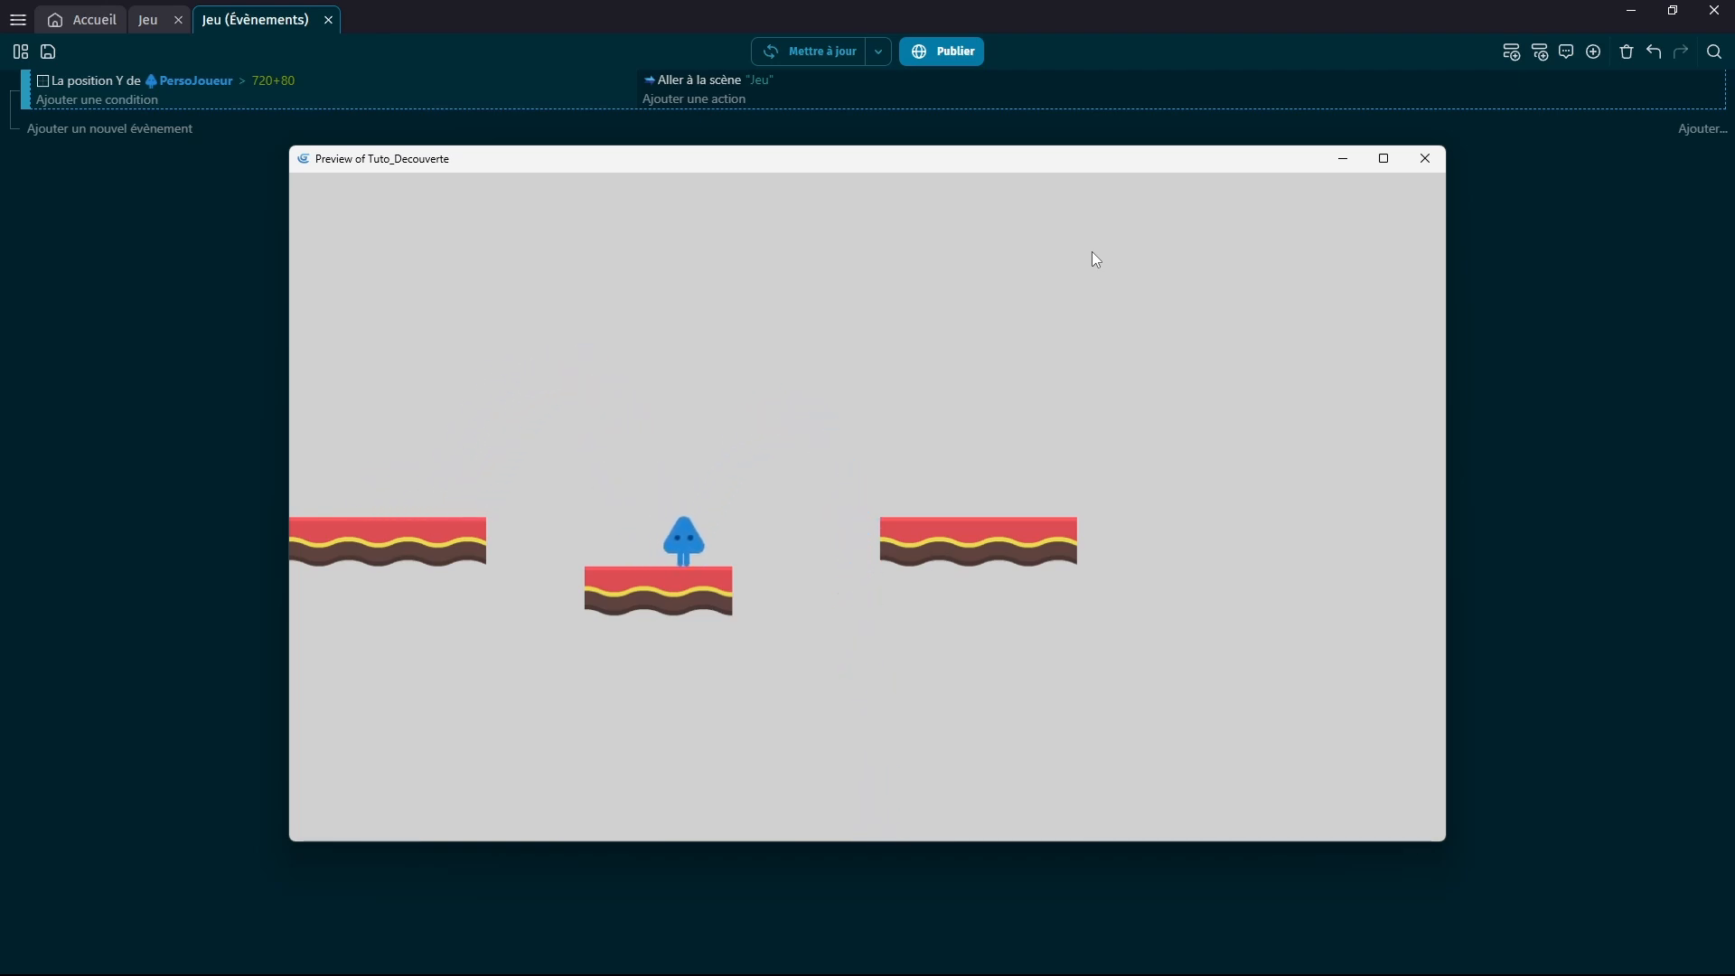
key(space)
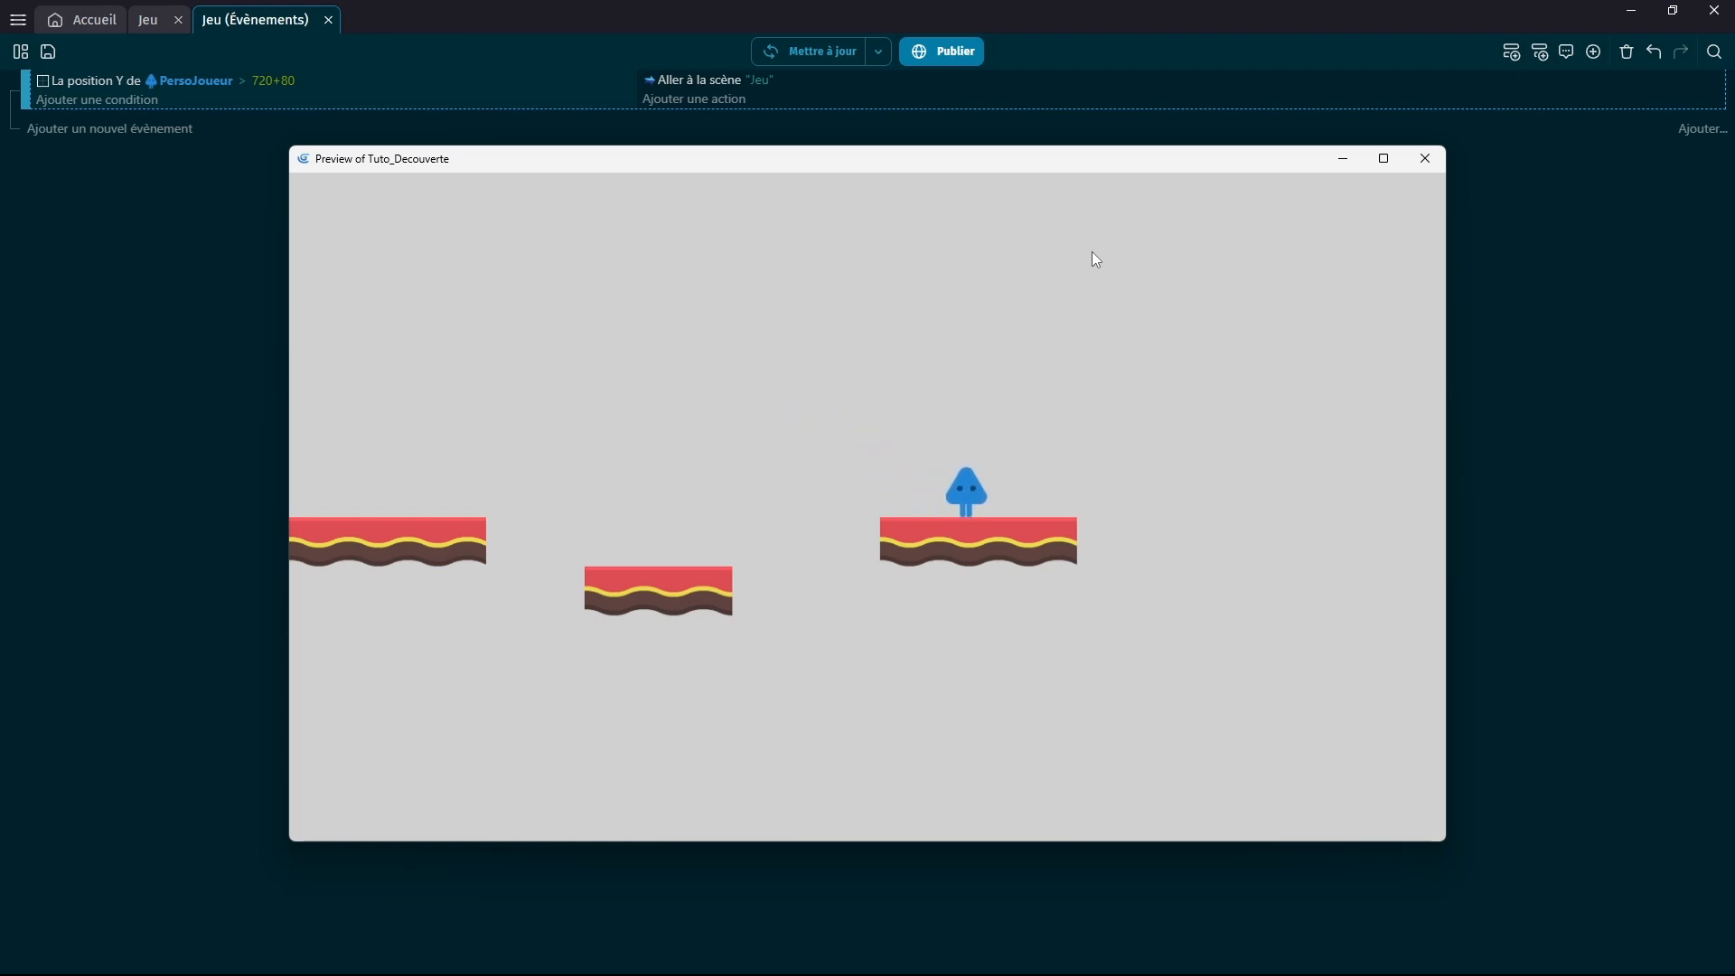